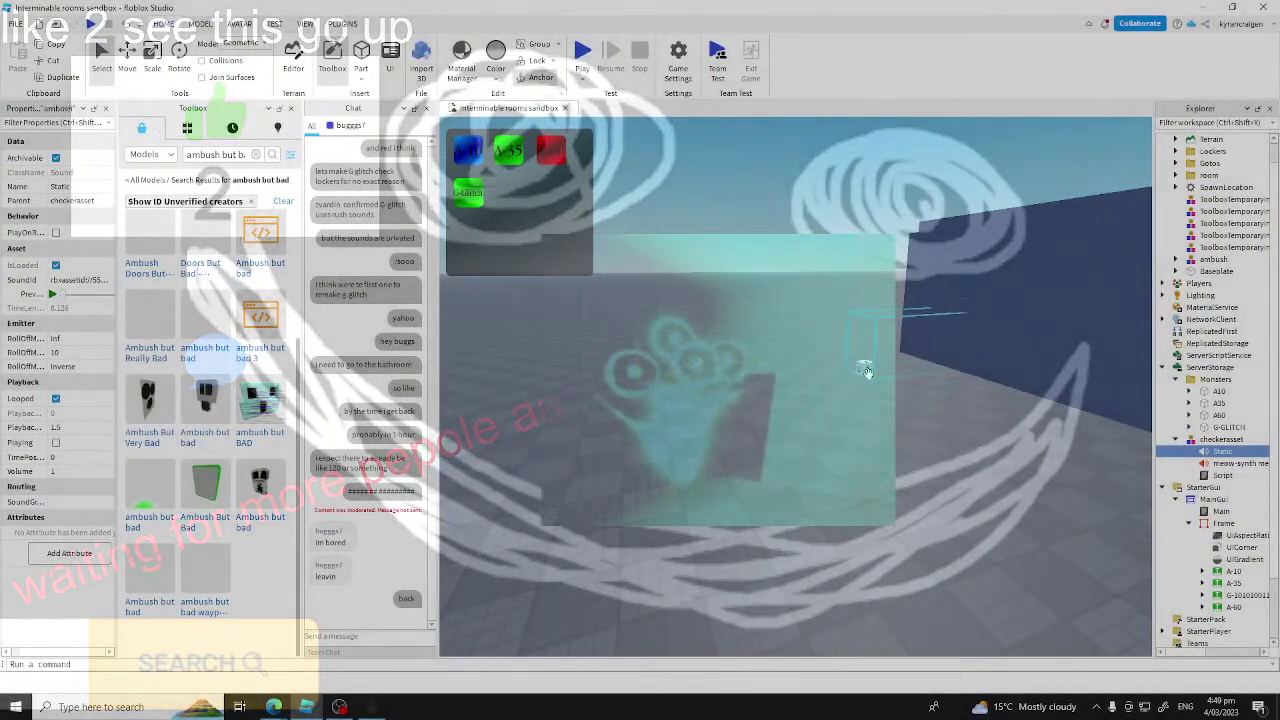
Step: Delete the ambush model from the Workspace
click(866, 370)
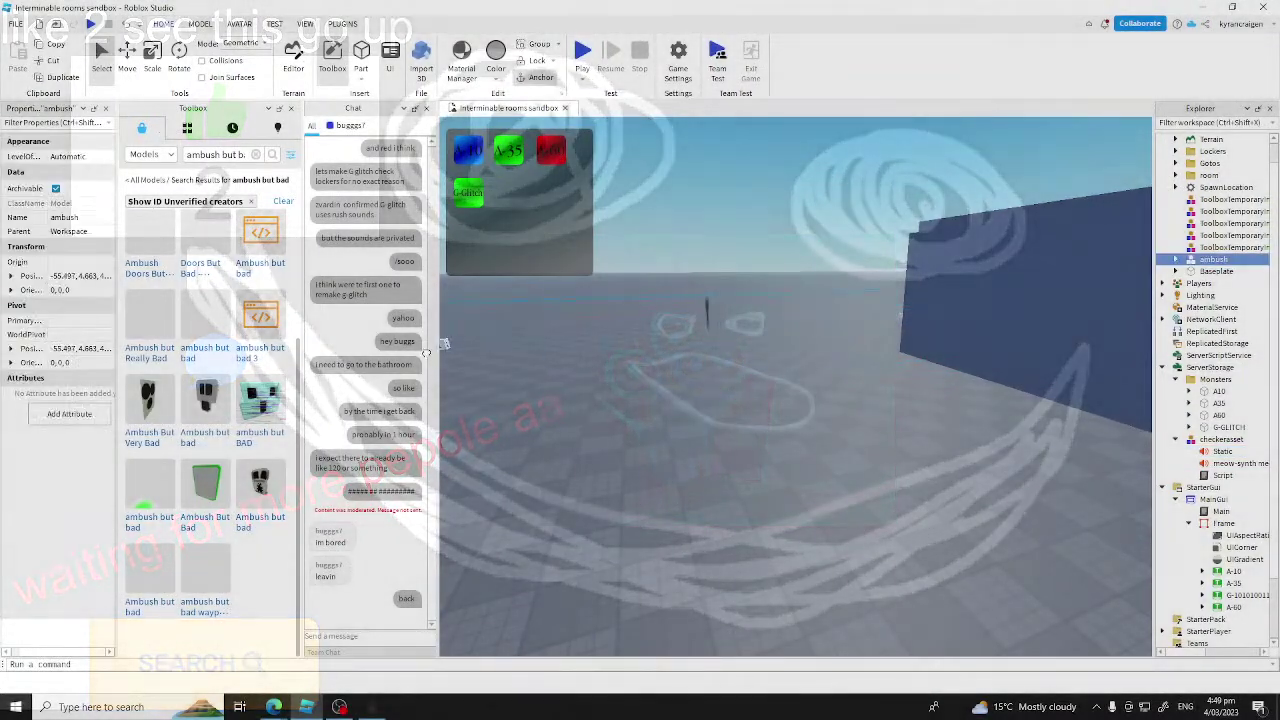
drag(426, 352, 645, 402)
scroll(645, 402, up, 3)
right_drag(660, 397, 700, 375)
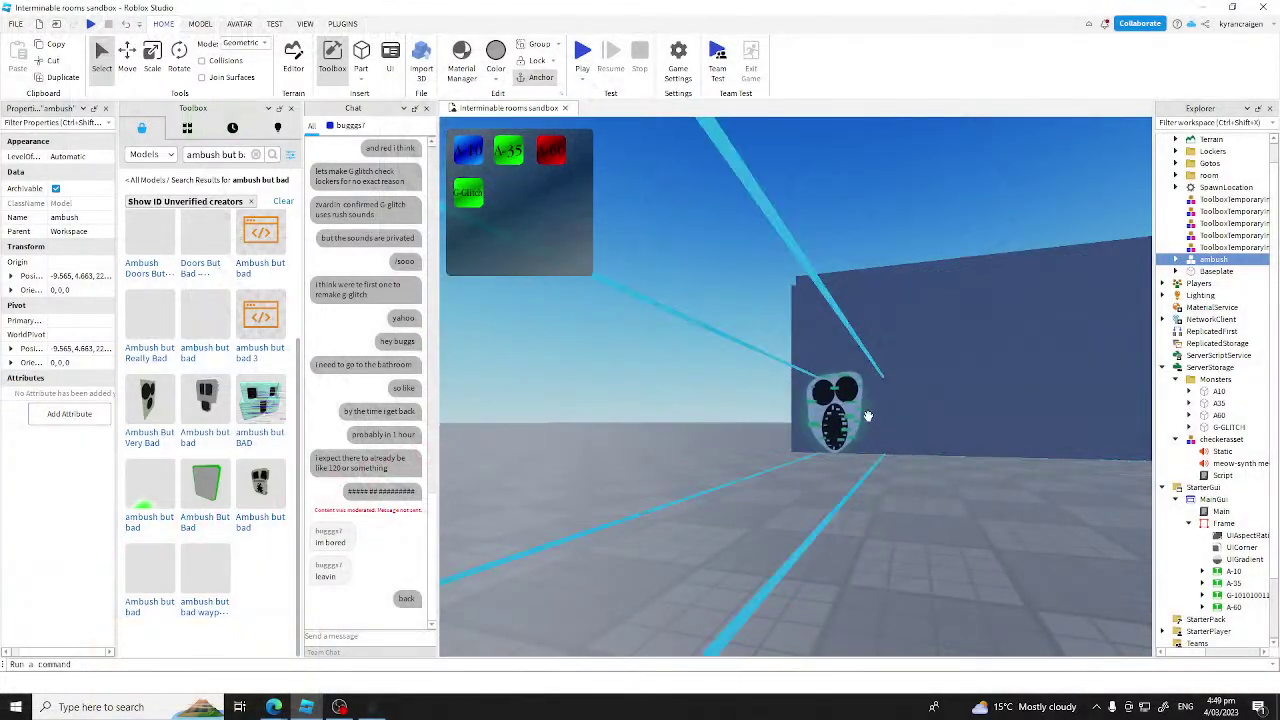
drag(868, 416, 543, 488)
key(a)
right_drag(554, 497, 583, 495)
key(w)
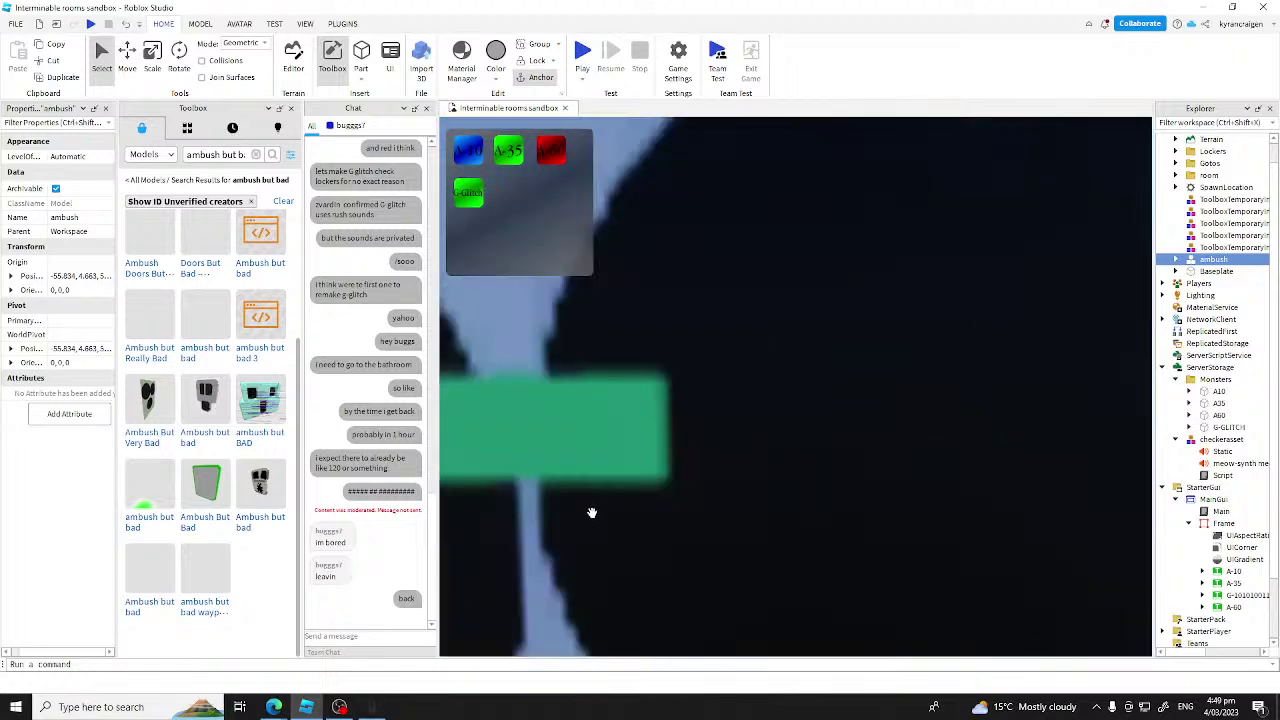
key(Delete)
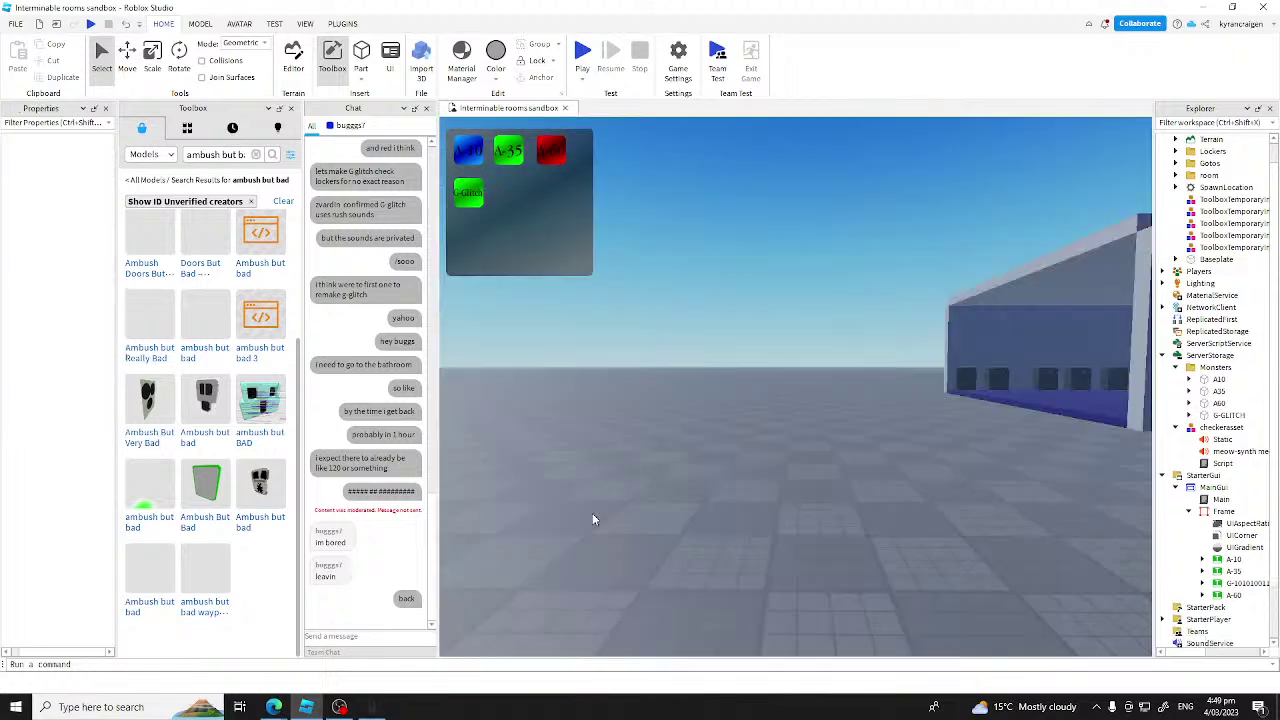
click(1176, 163)
click(1176, 163)
key(w)
right_drag(841, 306, 873, 306)
key(w)
key(w)
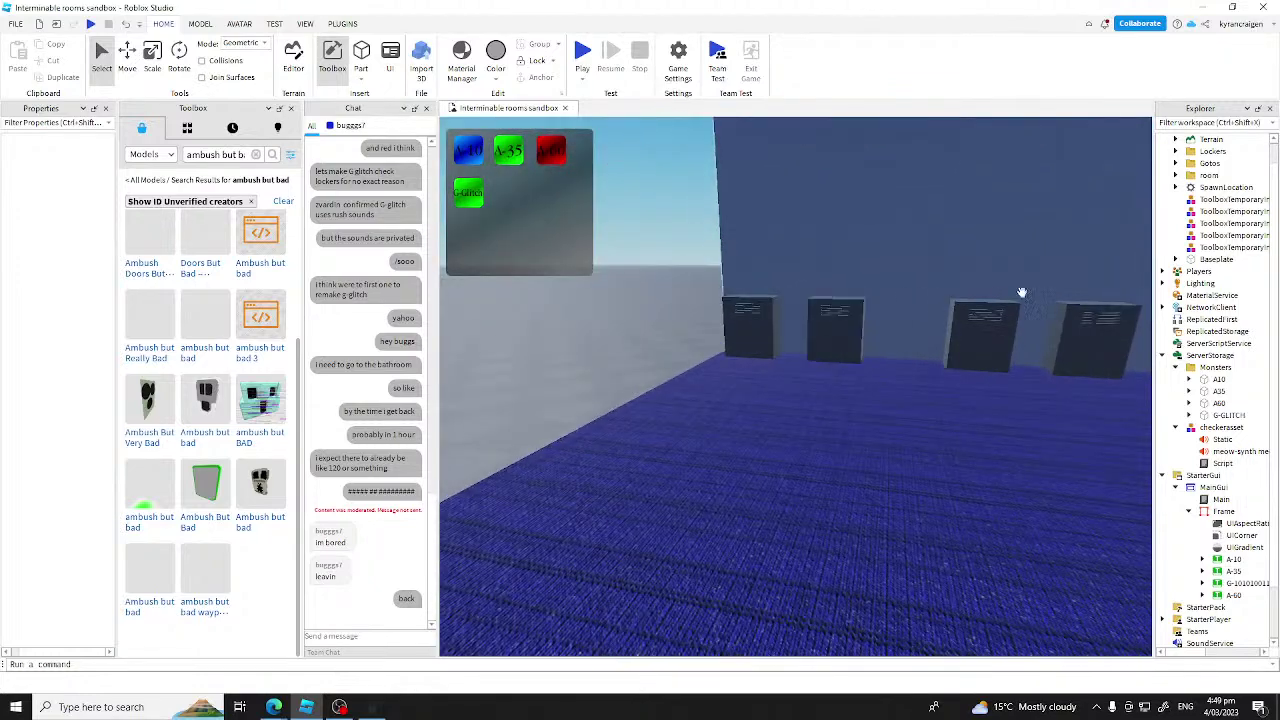
scroll(1149, 334, down, 1)
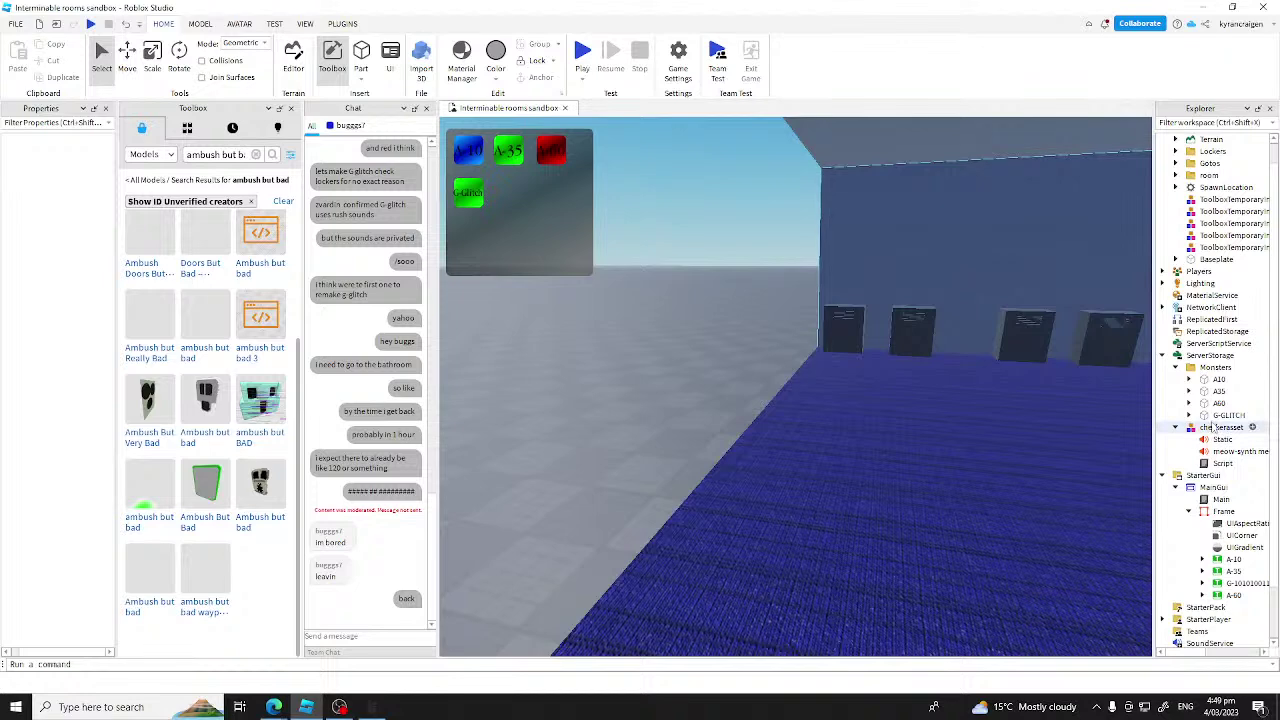
Step: Move the G-GLITCH part from the Monsters folder into the Workspace and frame it in the viewport
drag(1225, 415, 1208, 141)
right_drag(1033, 164, 1033, 164)
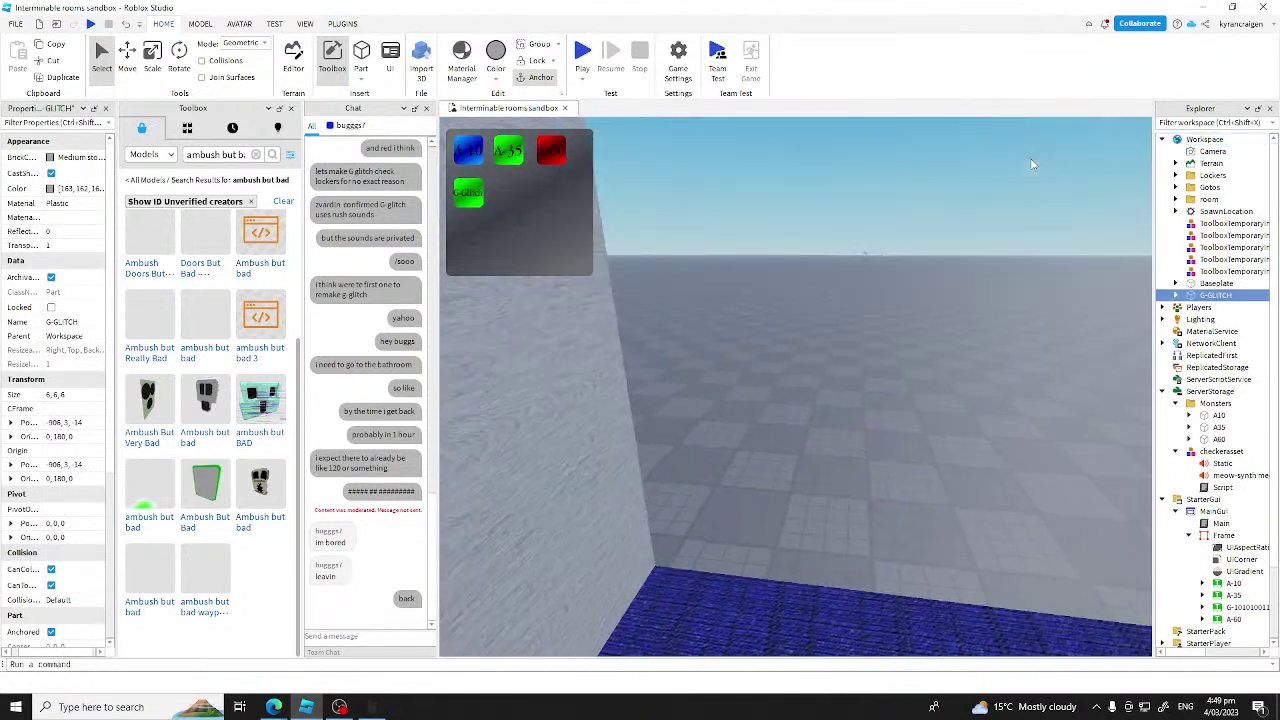
key(f)
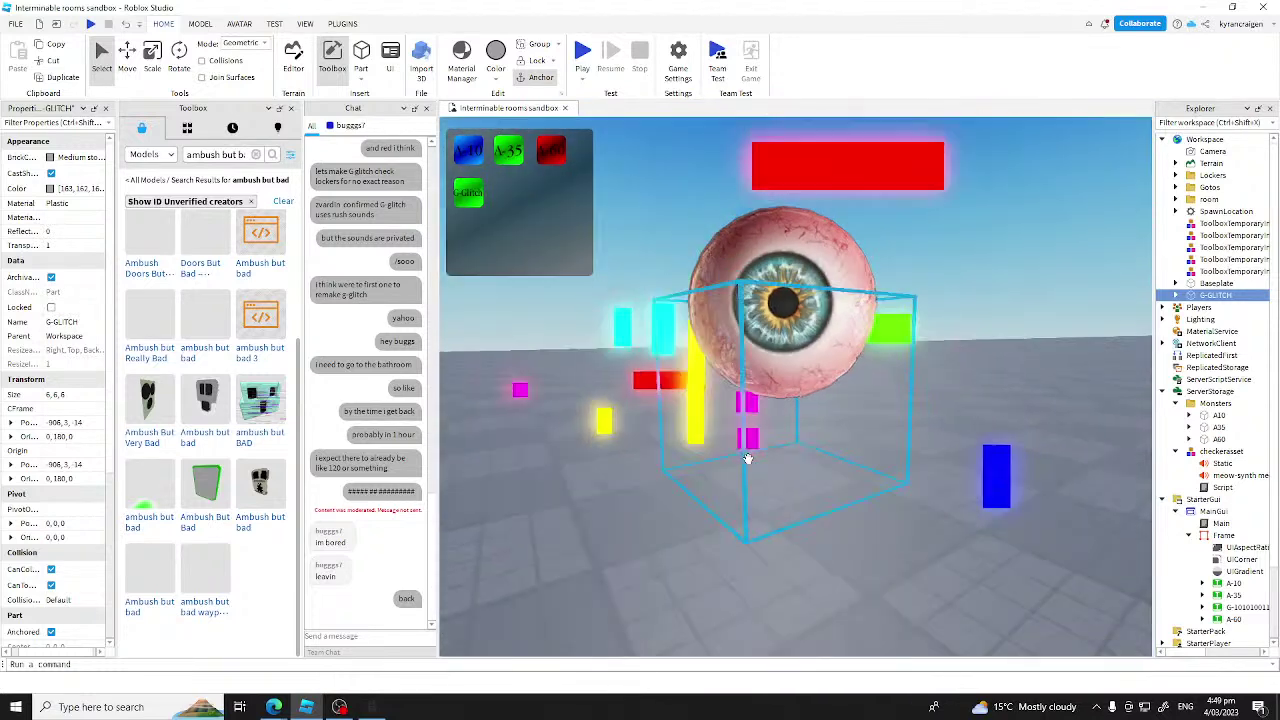
click(808, 545)
scroll(808, 545, down, 5)
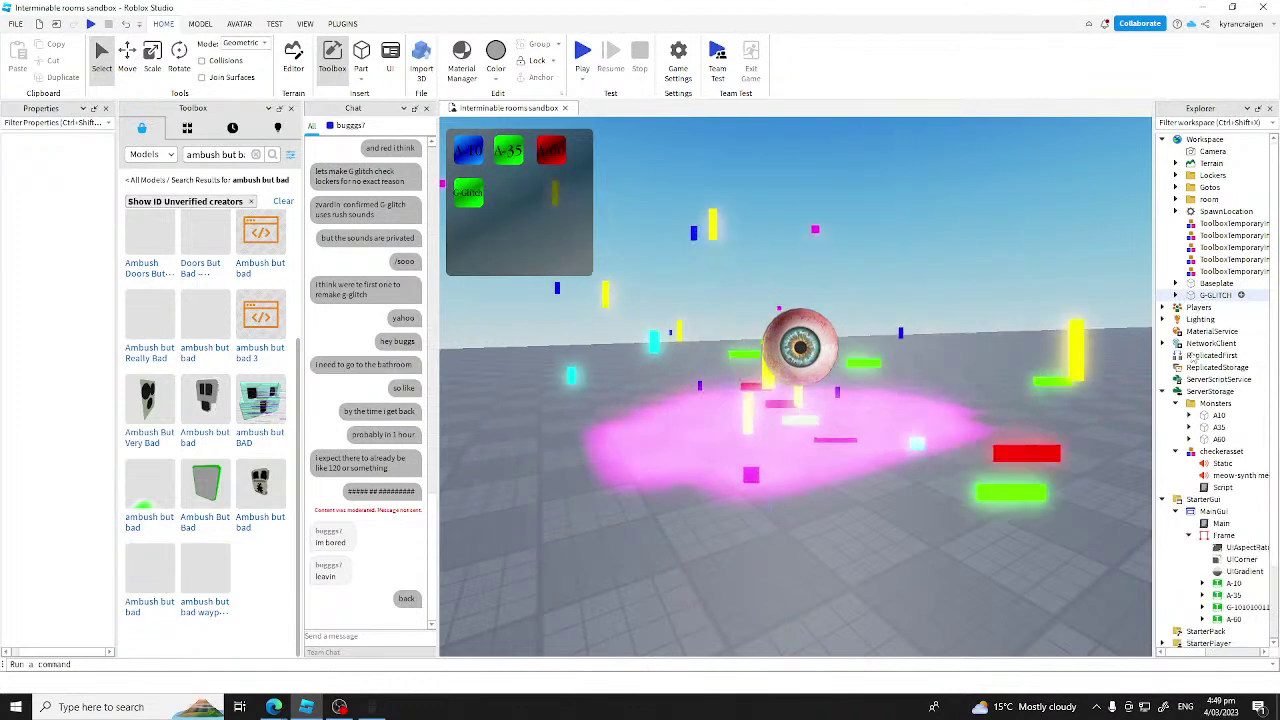
Step: Open the Main script inside MainGui for editing
scroll(1191, 356, down, 2)
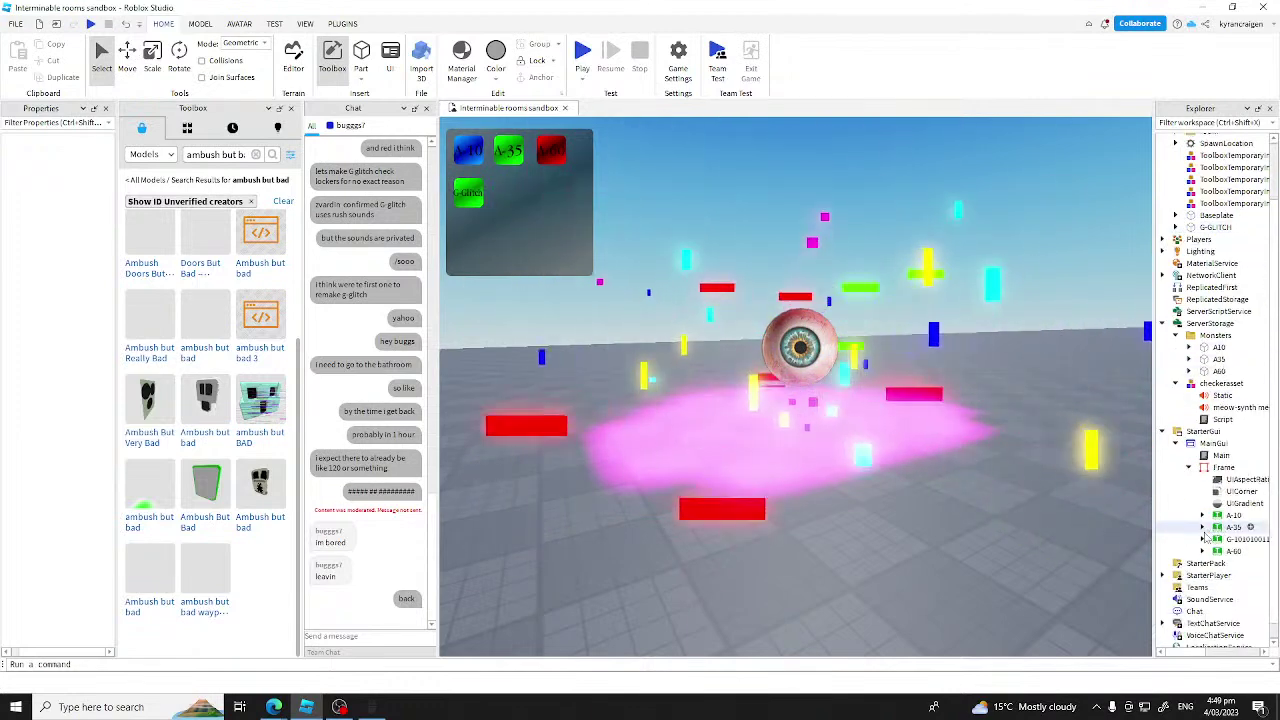
click(1220, 456)
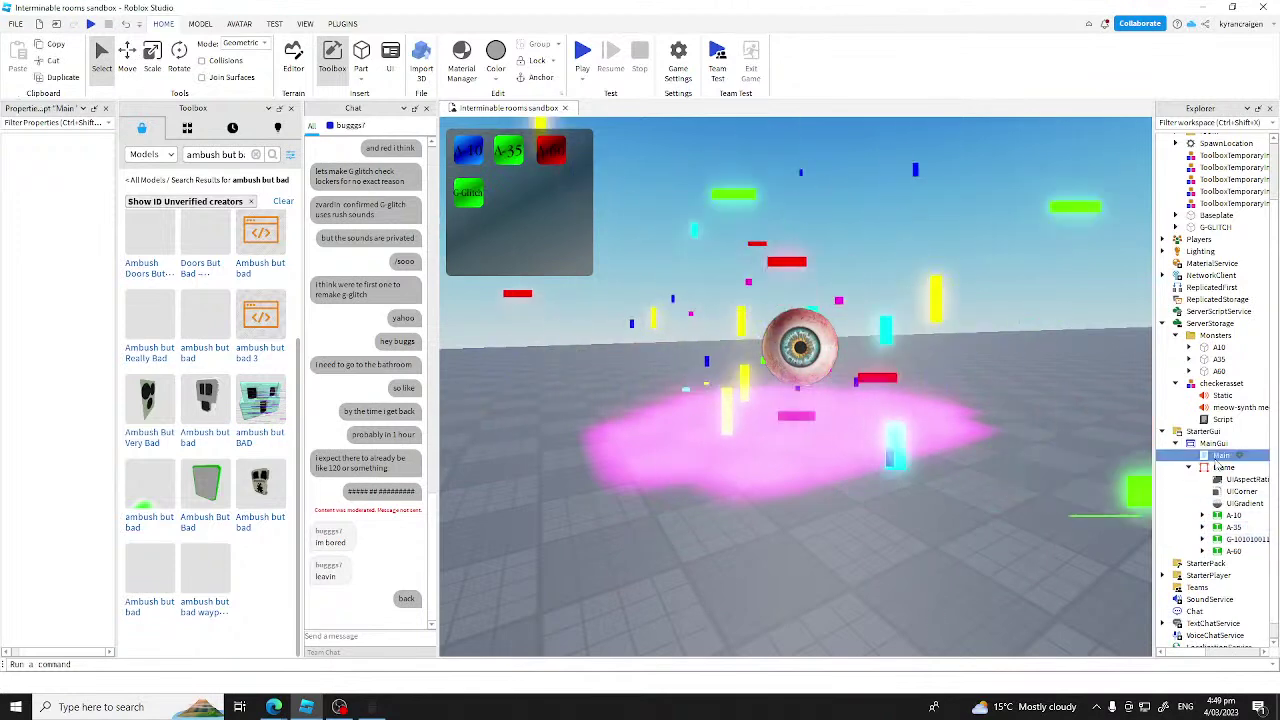
double_click(1218, 458)
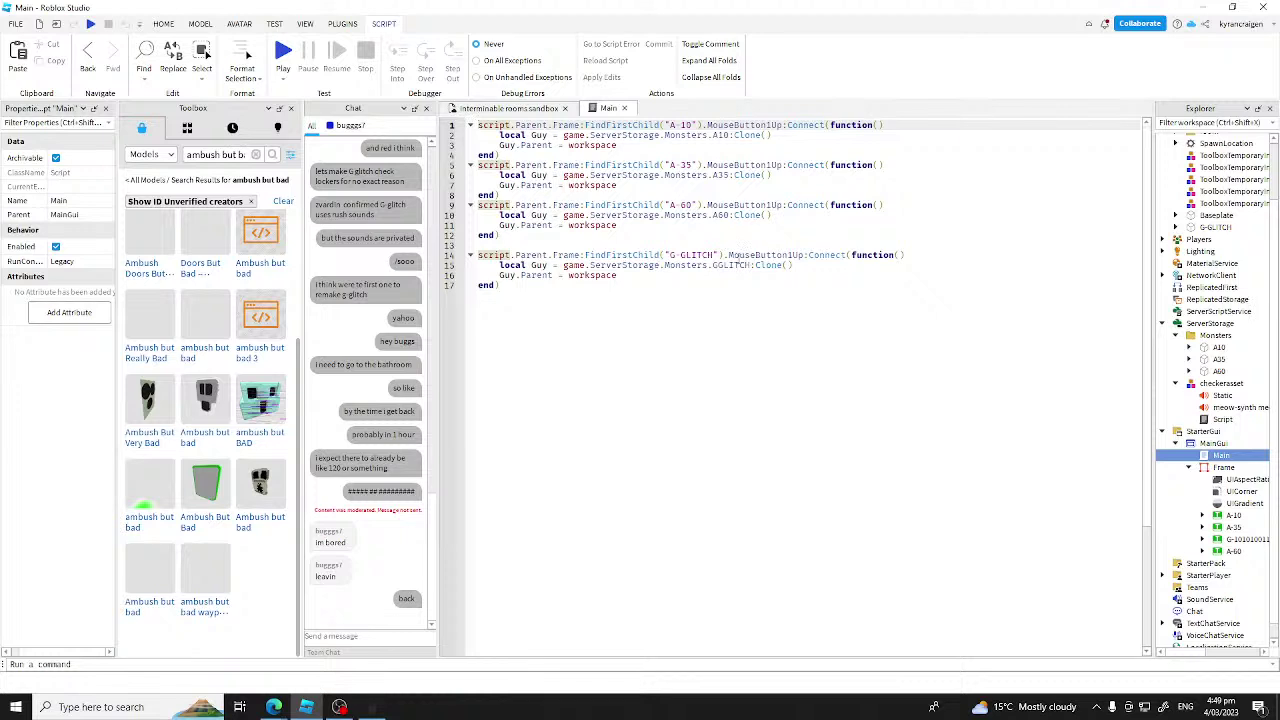
click(718, 254)
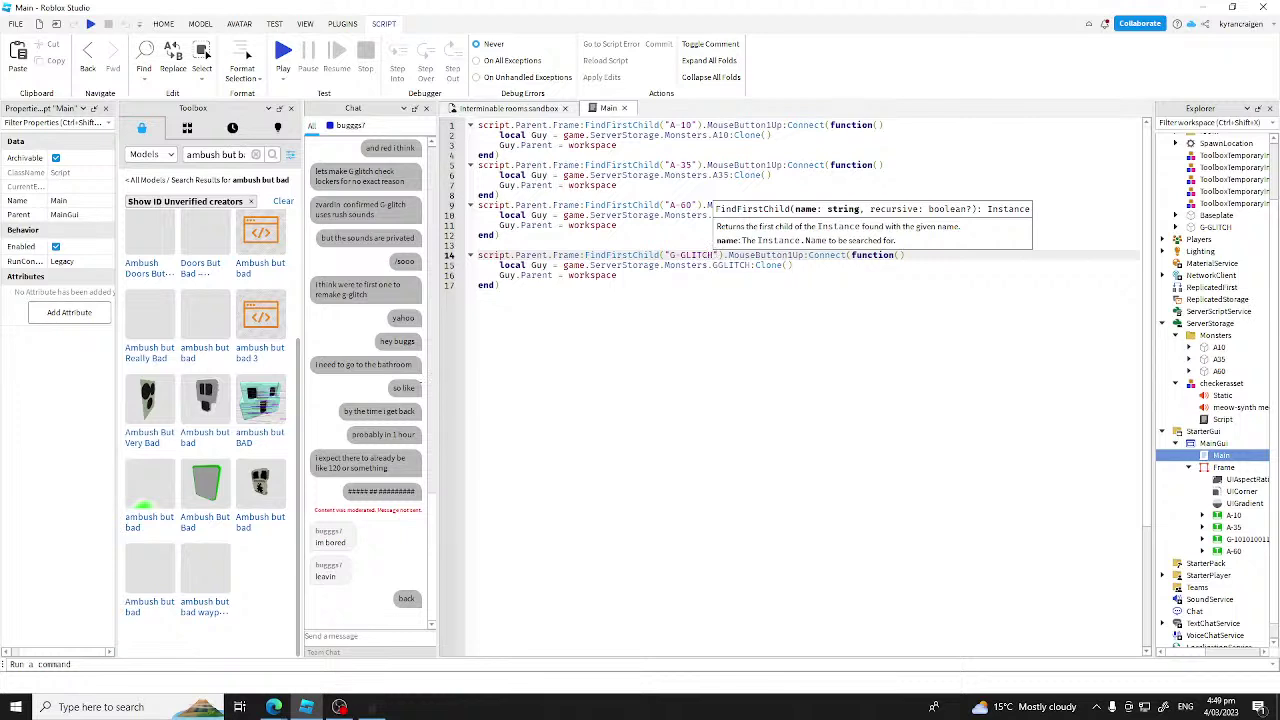
key(BackSpace)
key(BackSpace)
key(BackSpace)
key(BackSpace)
key(BackSpace)
key(BackSpace)
text(10101)
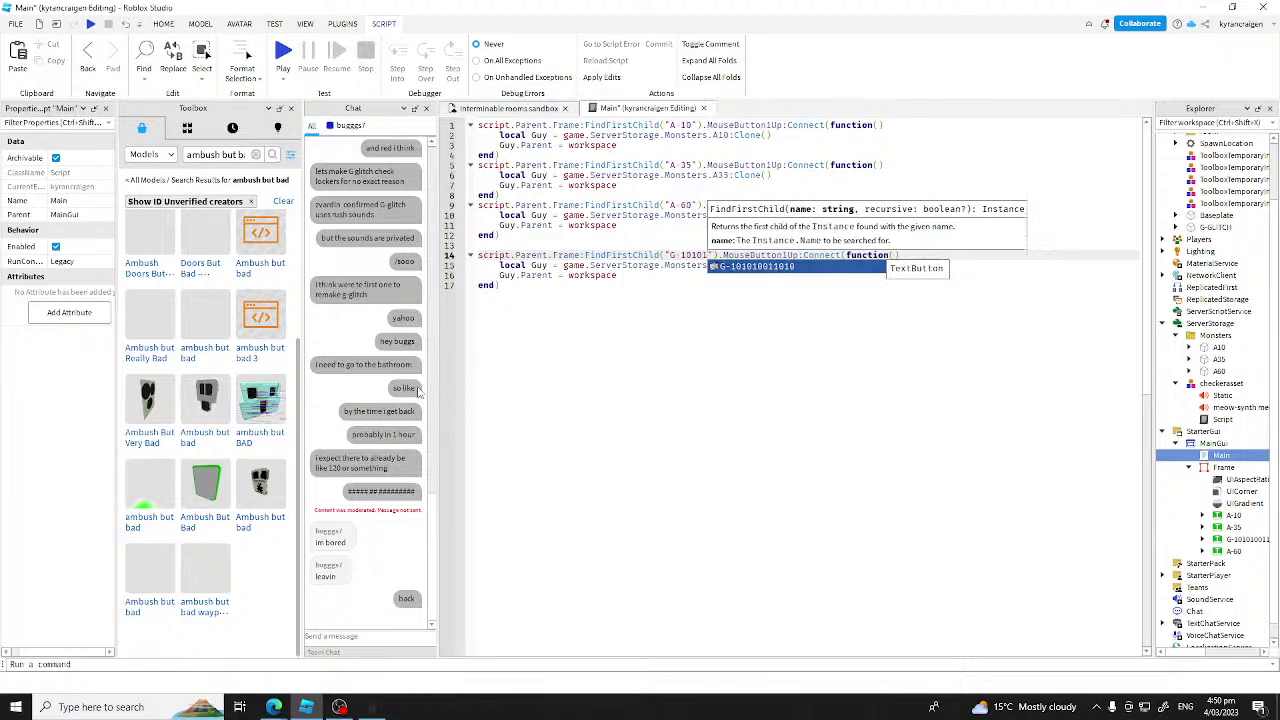
key(Tab)
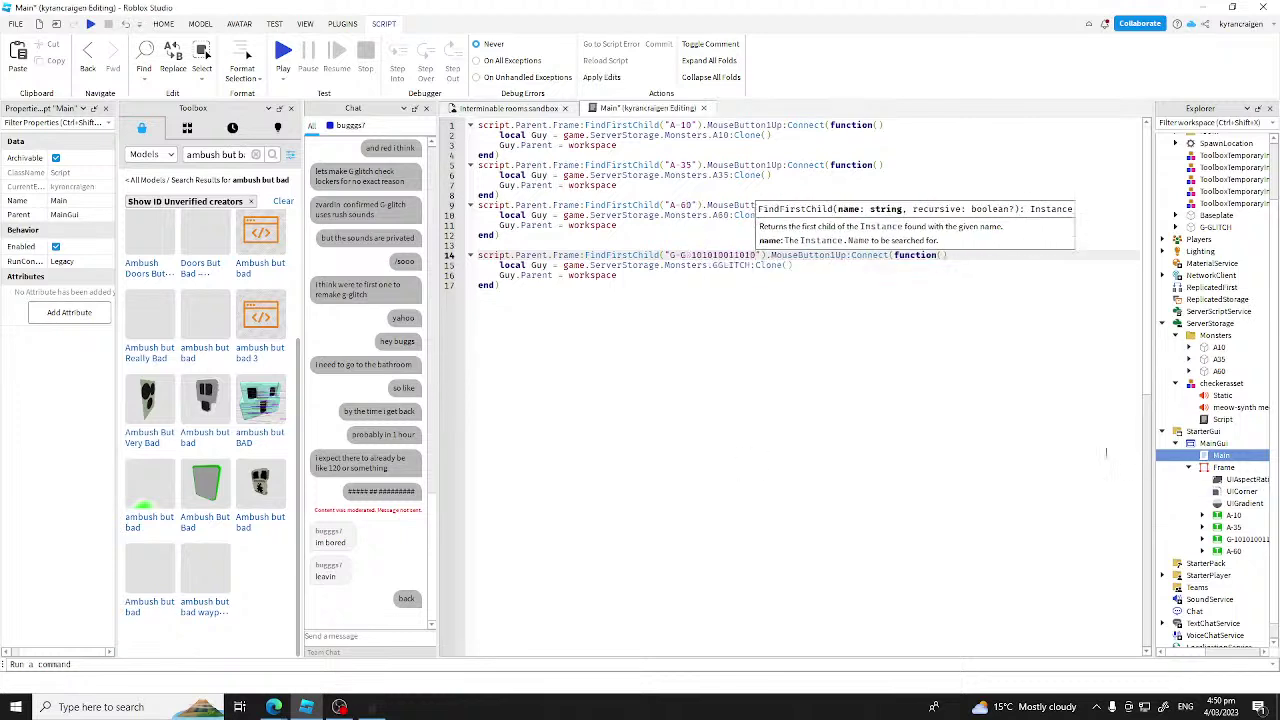
click(1013, 410)
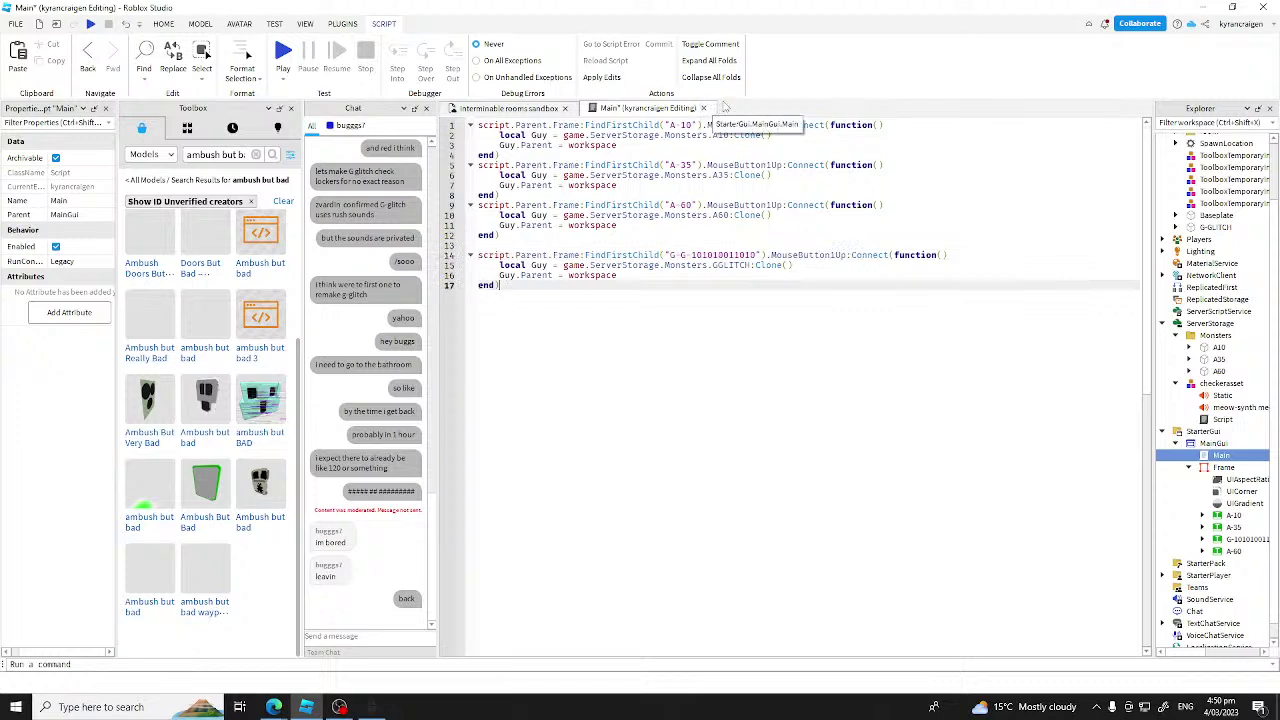
double_click(676, 256)
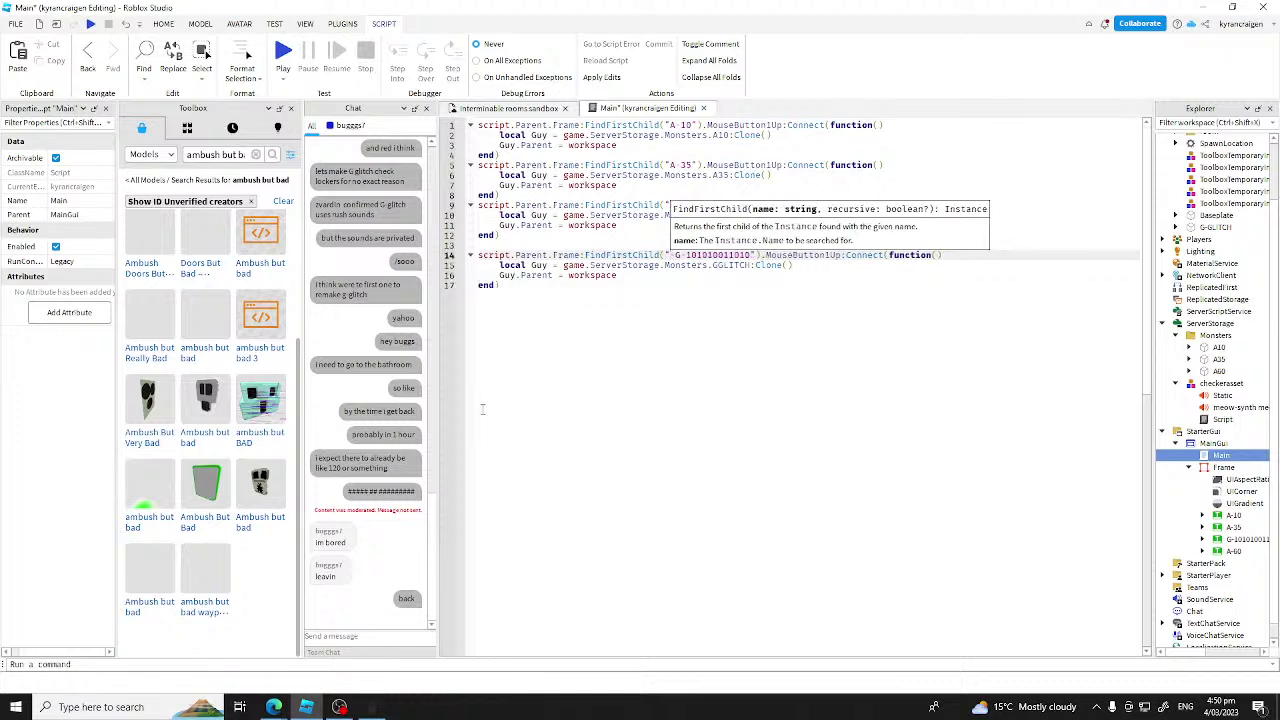
key(Right)
key(BackSpace)
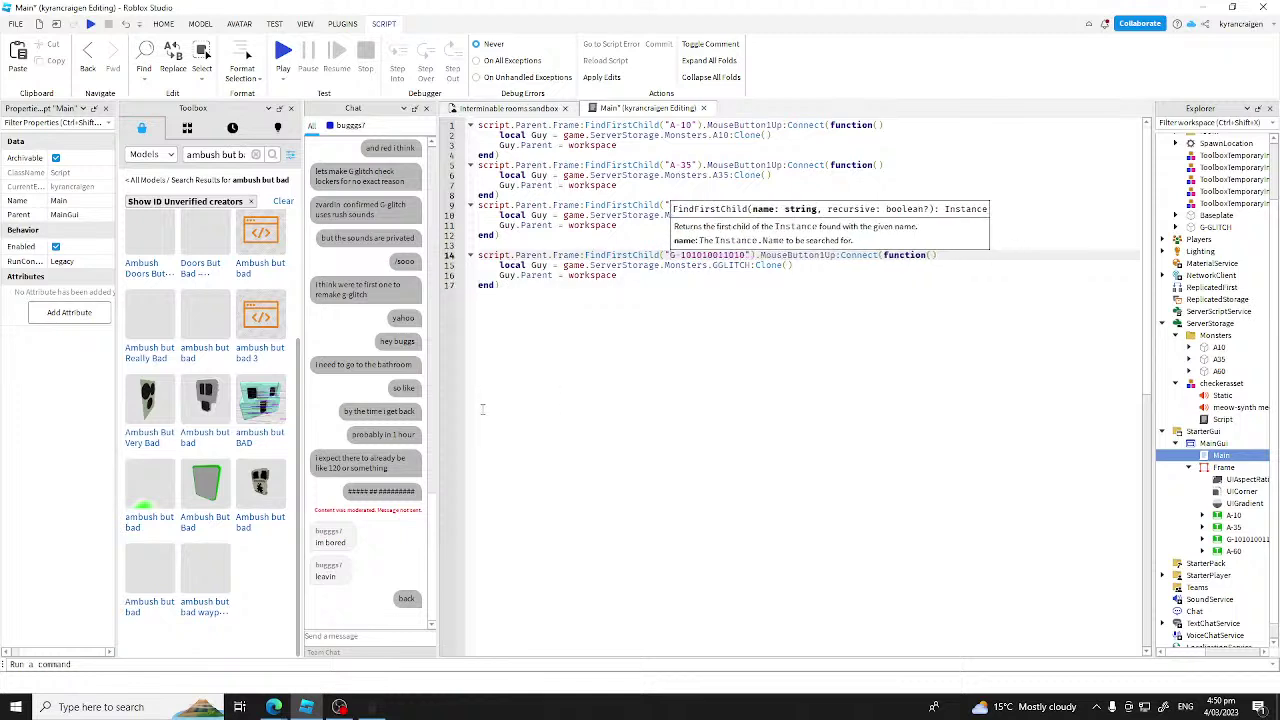
key(XF86AudioLowerVolume)
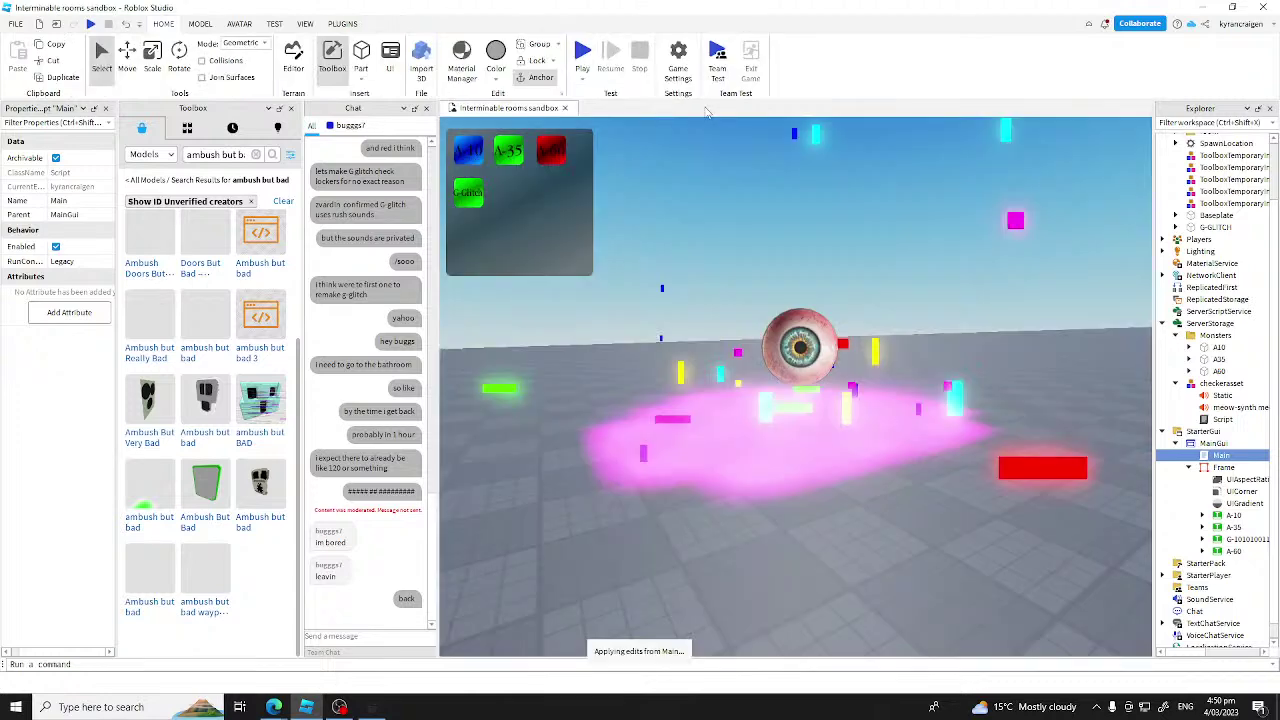
click(703, 108)
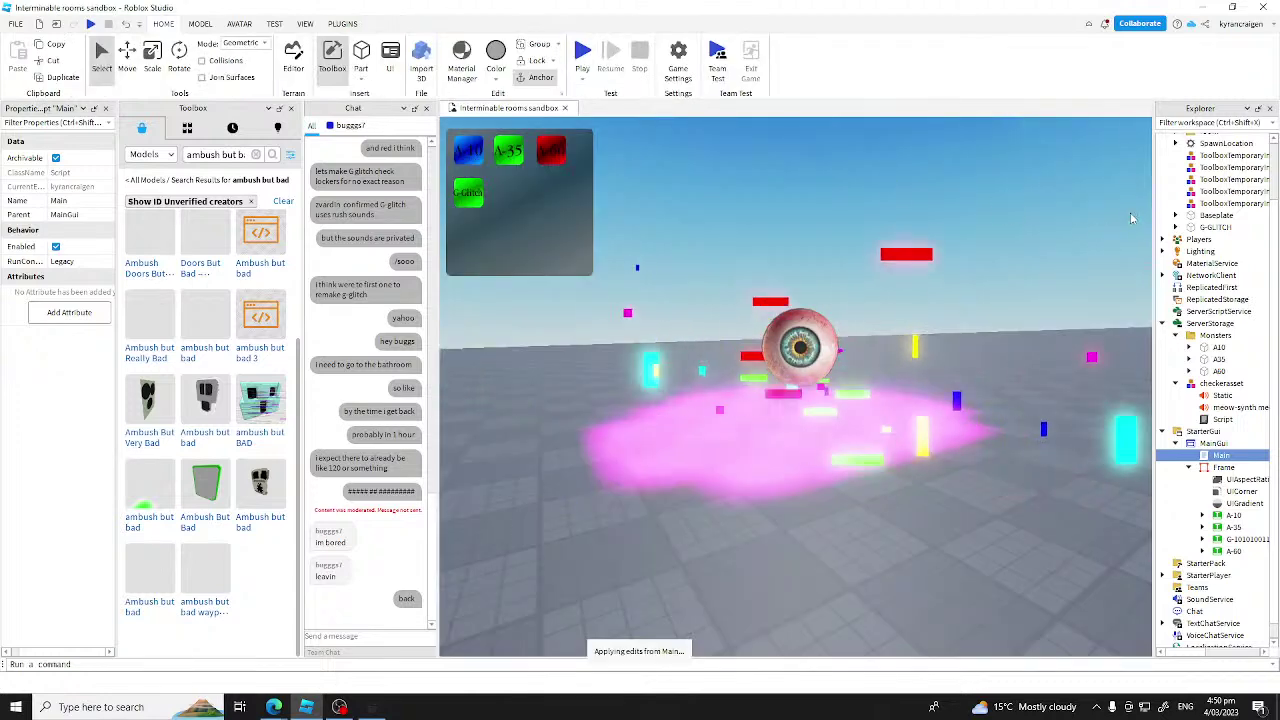
Step: Return G-GLITCH to the Monsters folder in ServerStorage and move it along the X axis to about -10433
drag(1214, 227, 1222, 344)
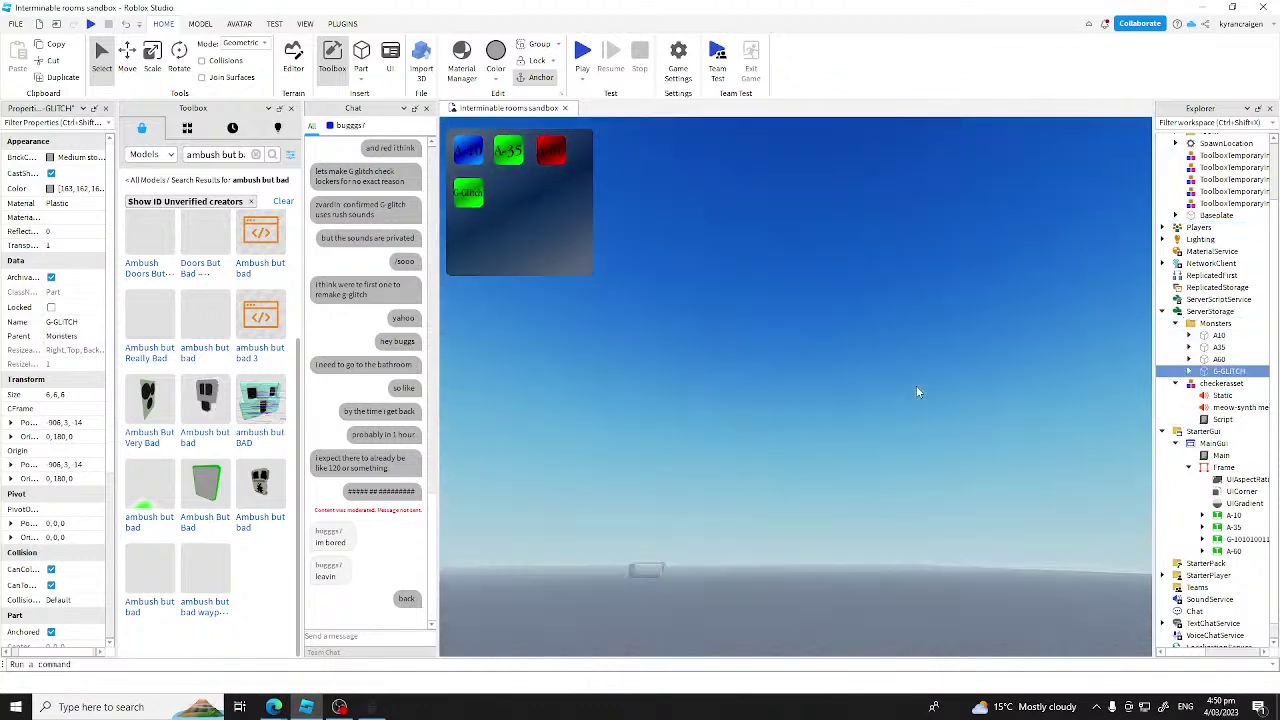
scroll(970, 383, up, 8)
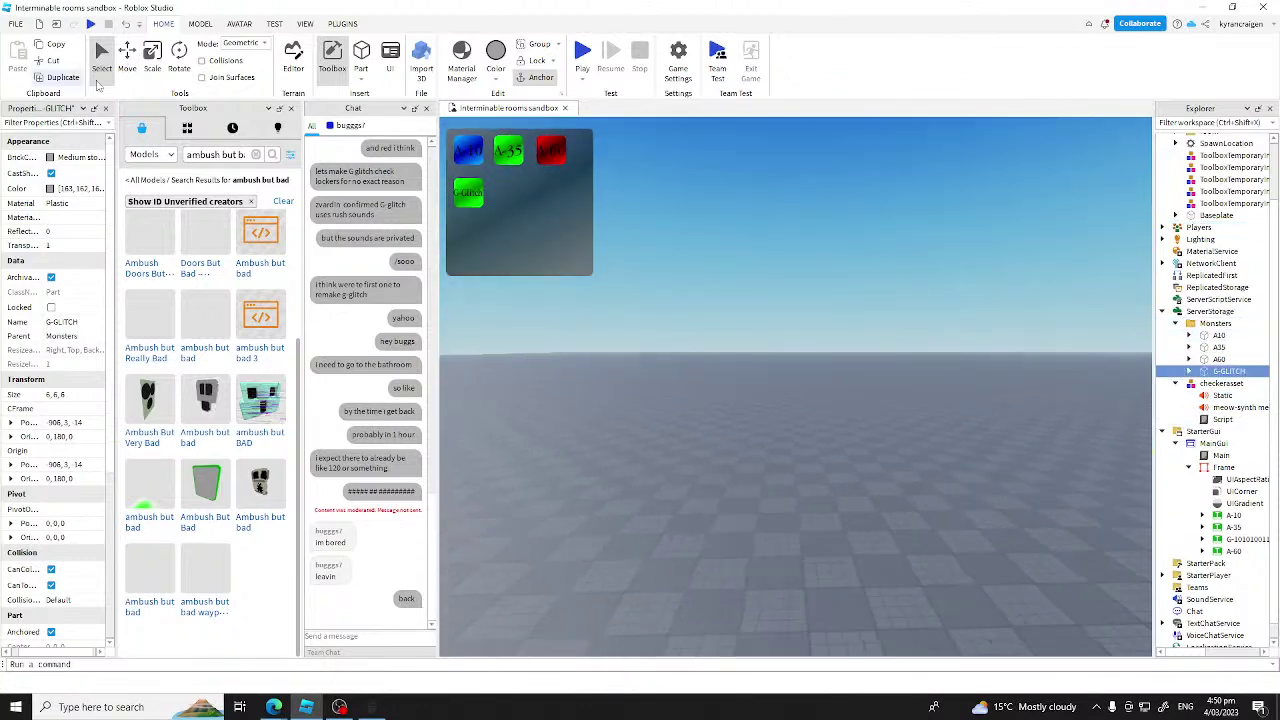
click(125, 57)
right_drag(644, 374, 610, 368)
drag(678, 385, 626, 414)
right_drag(626, 414, 659, 330)
drag(659, 330, 585, 263)
click(1210, 360)
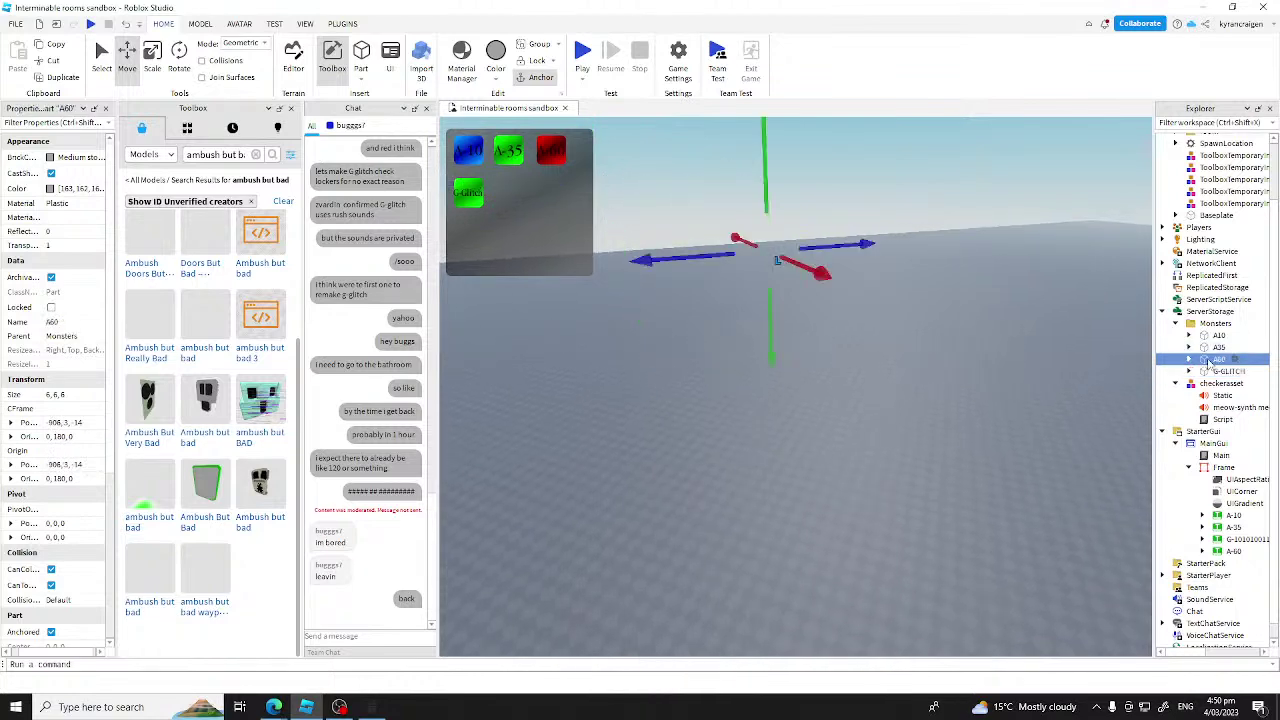
Step: Playtest the place, look around the room with the lockers, and stop the test
click(960, 416)
right_drag(979, 416, 979, 416)
key(w)
key(w)
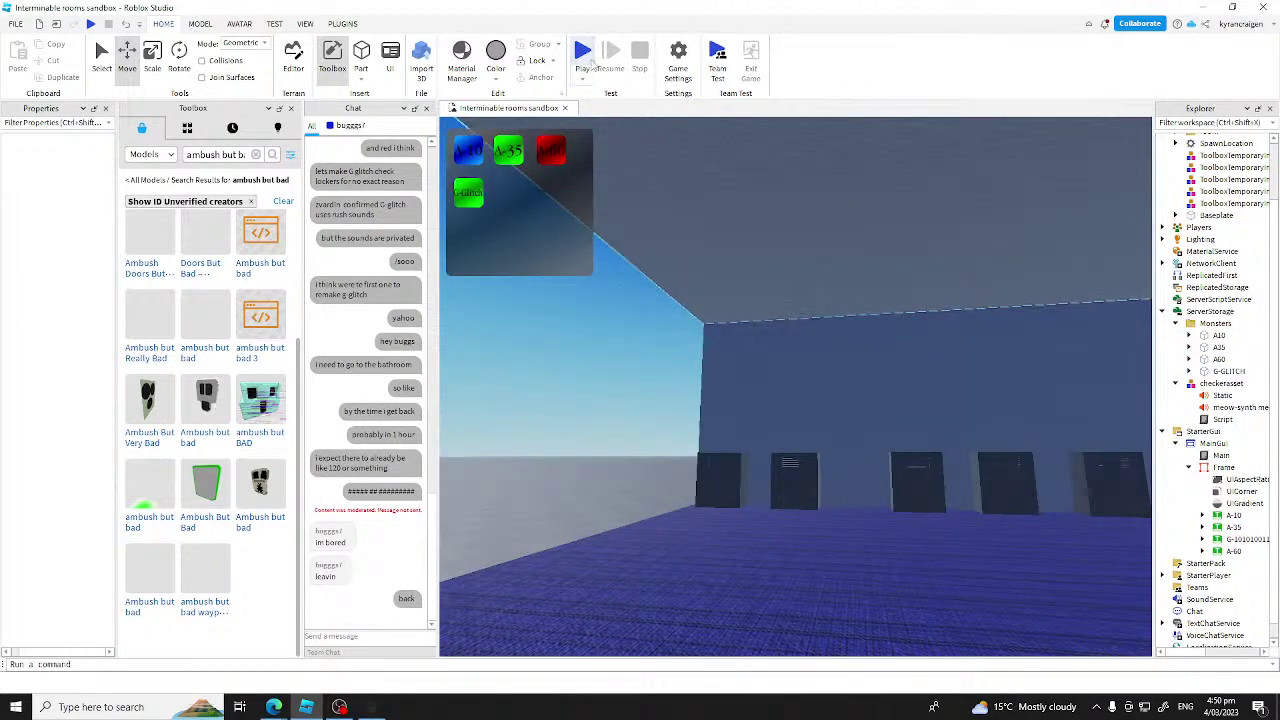
click(589, 60)
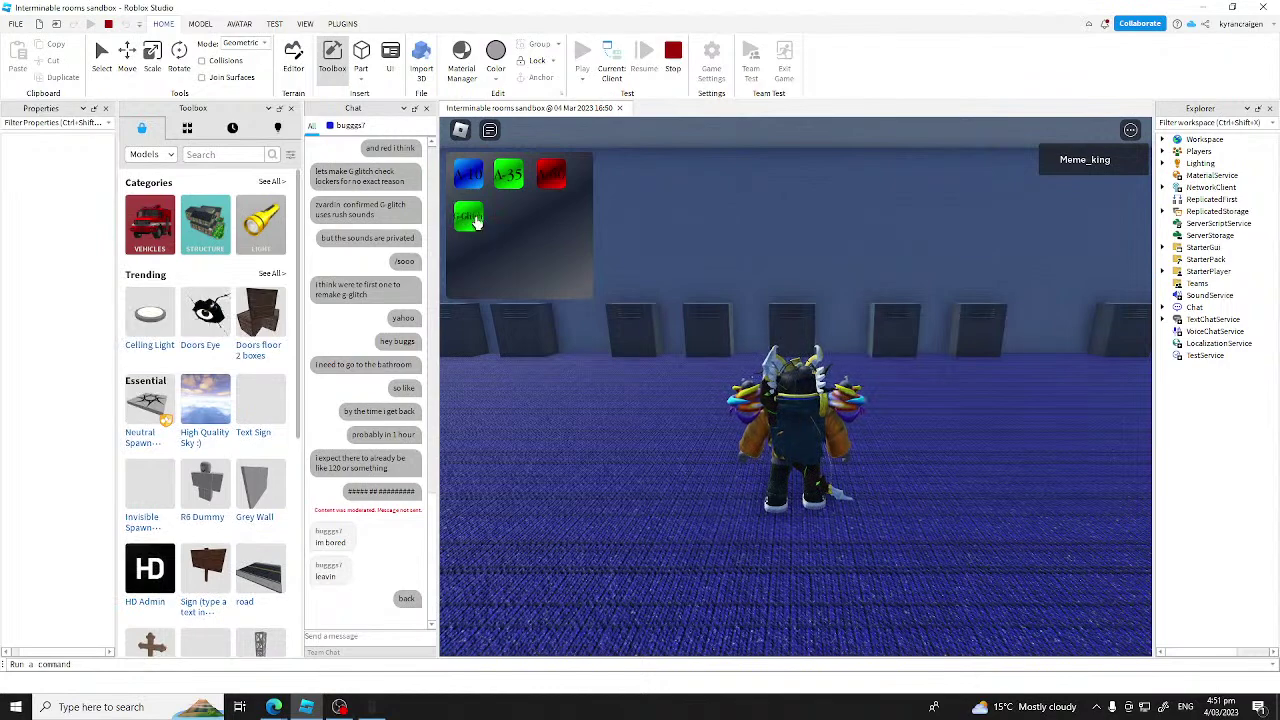
right_drag(668, 274, 668, 274)
scroll(684, 282, down, 1)
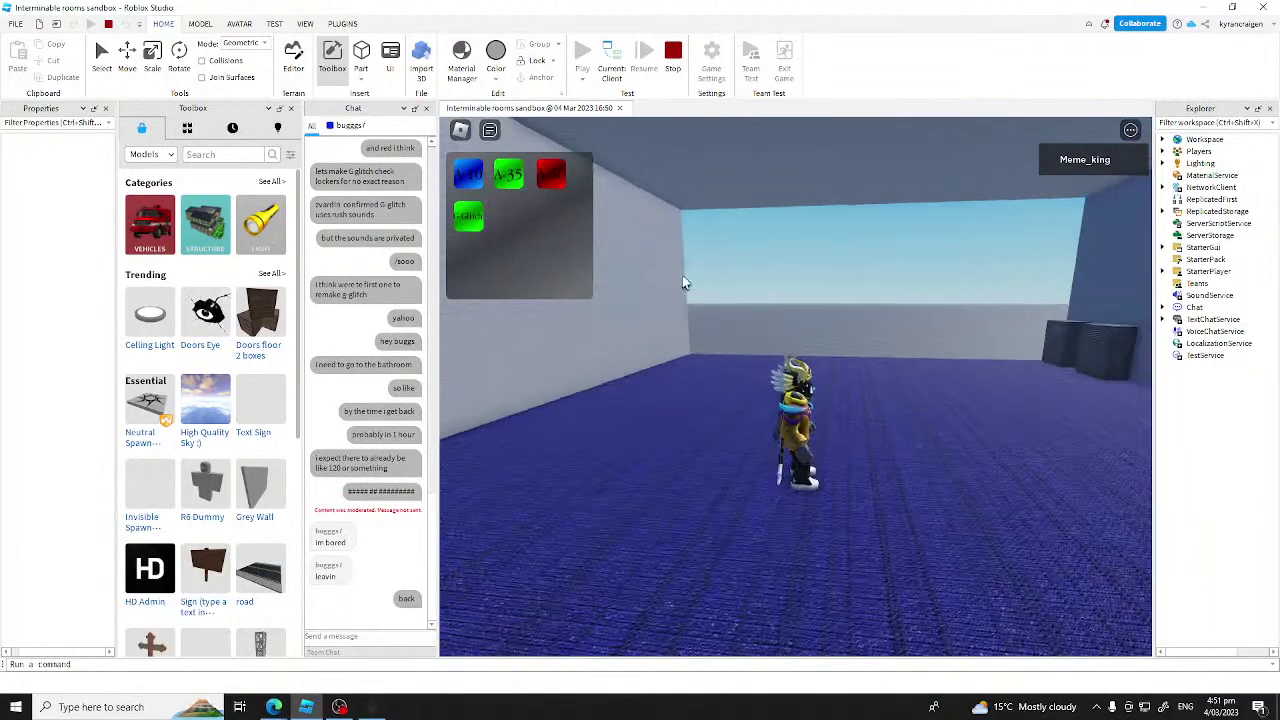
scroll(684, 282, down, 1)
right_drag(711, 327, 738, 333)
scroll(737, 332, down, 1)
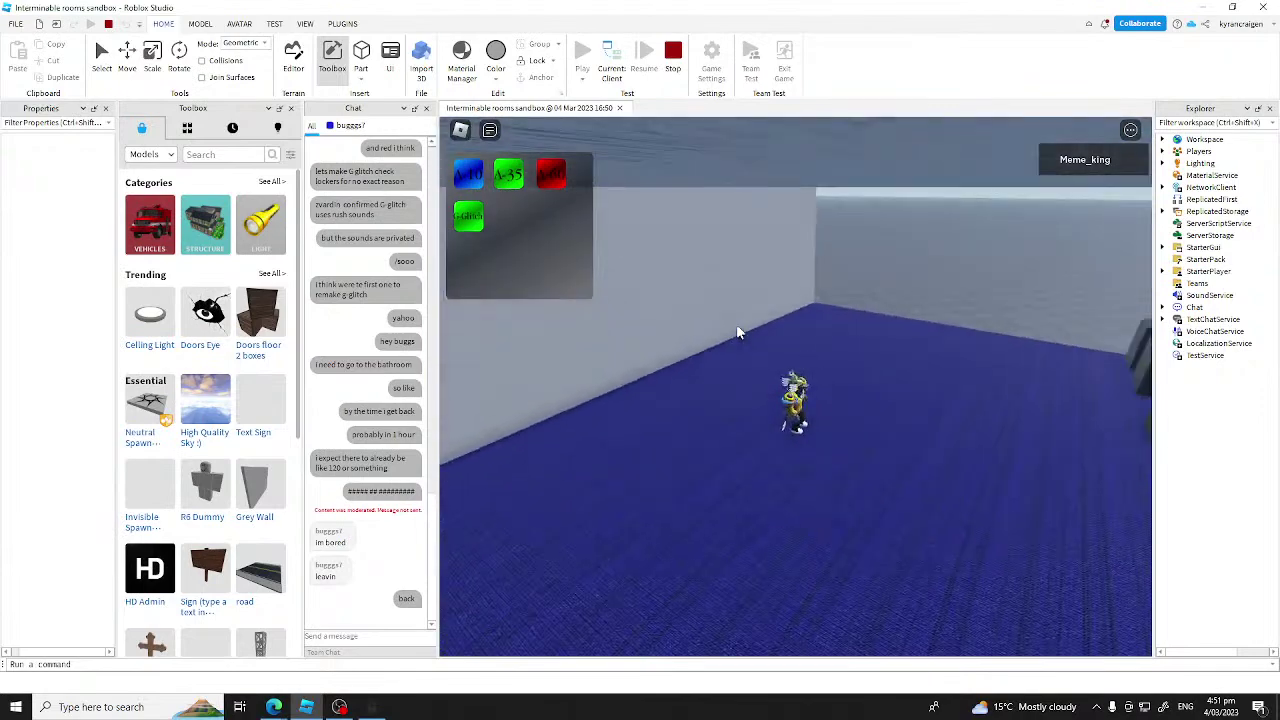
click(673, 58)
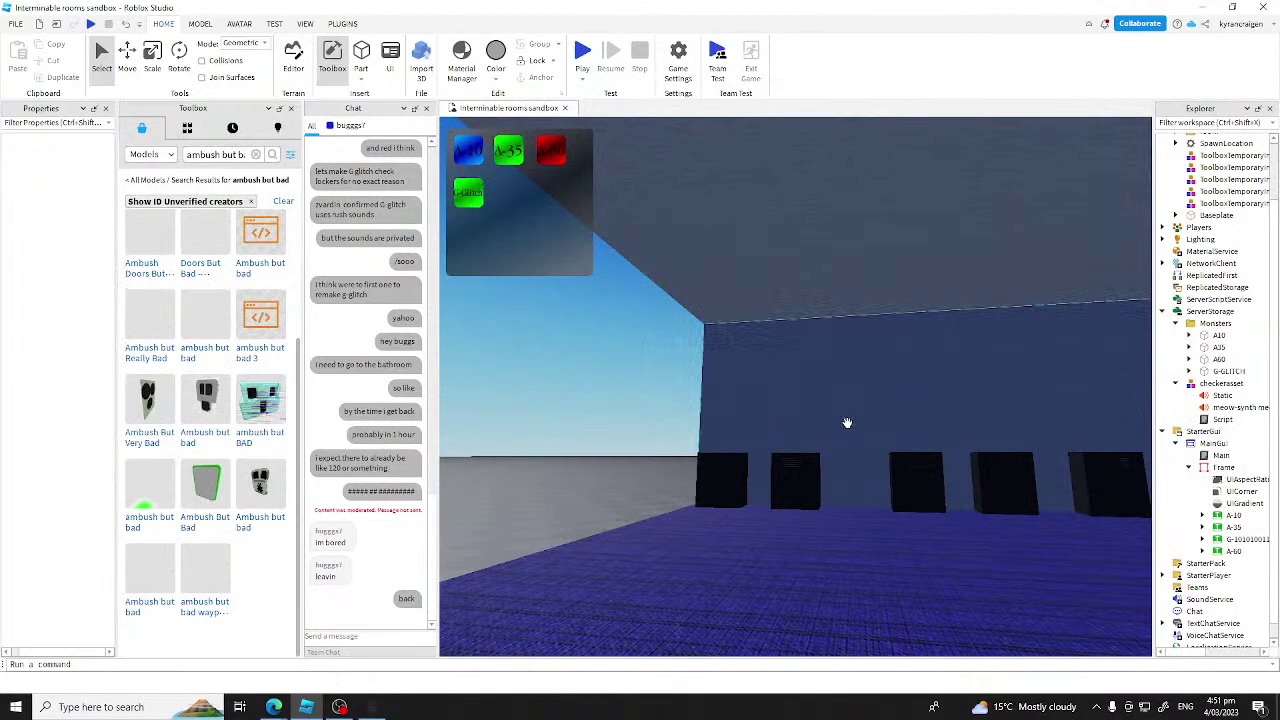
Step: Move the stored G-GLITCH part along the X axis to about -510.6
right_drag(846, 423, 880, 415)
click(1229, 371)
right_drag(904, 335, 822, 357)
click(126, 66)
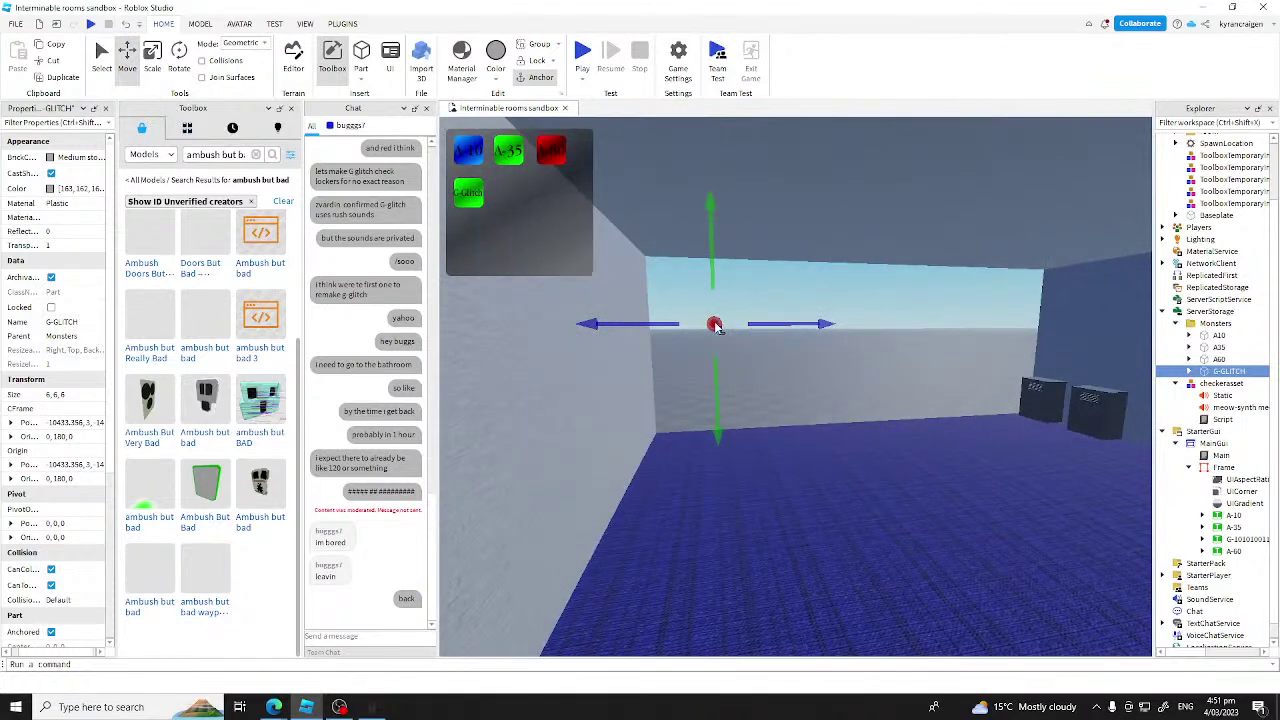
key(w)
right_drag(721, 327, 721, 327)
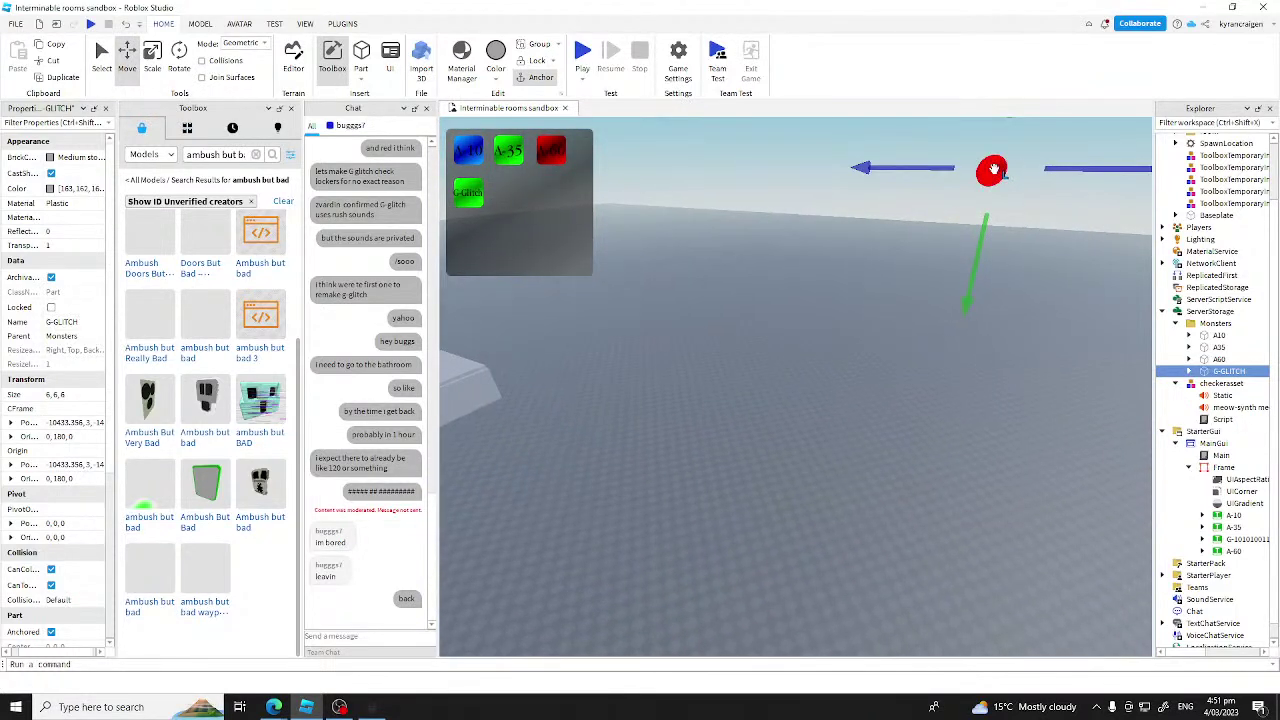
drag(993, 171, 767, 268)
key(w)
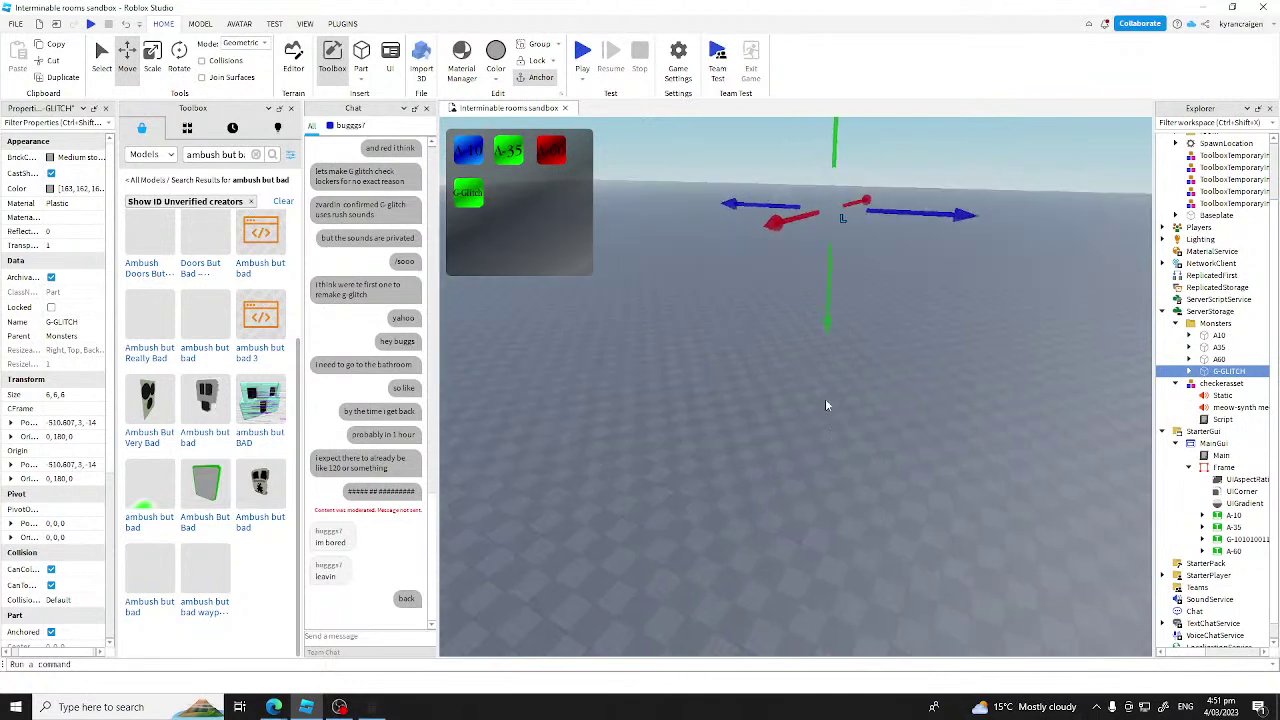
Step: Start a playtest at the current camera location, spawn the A-60 monster, and watch it from a wider view
right_drag(823, 393, 831, 381)
key(s)
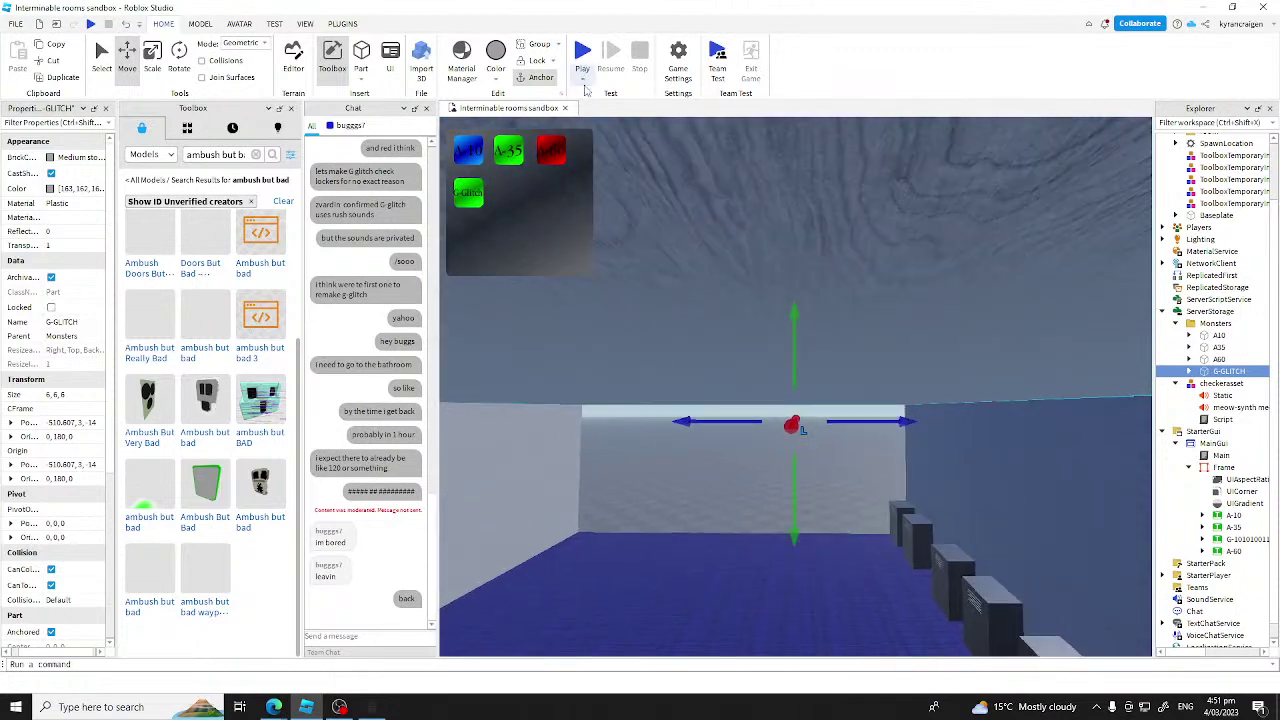
click(584, 82)
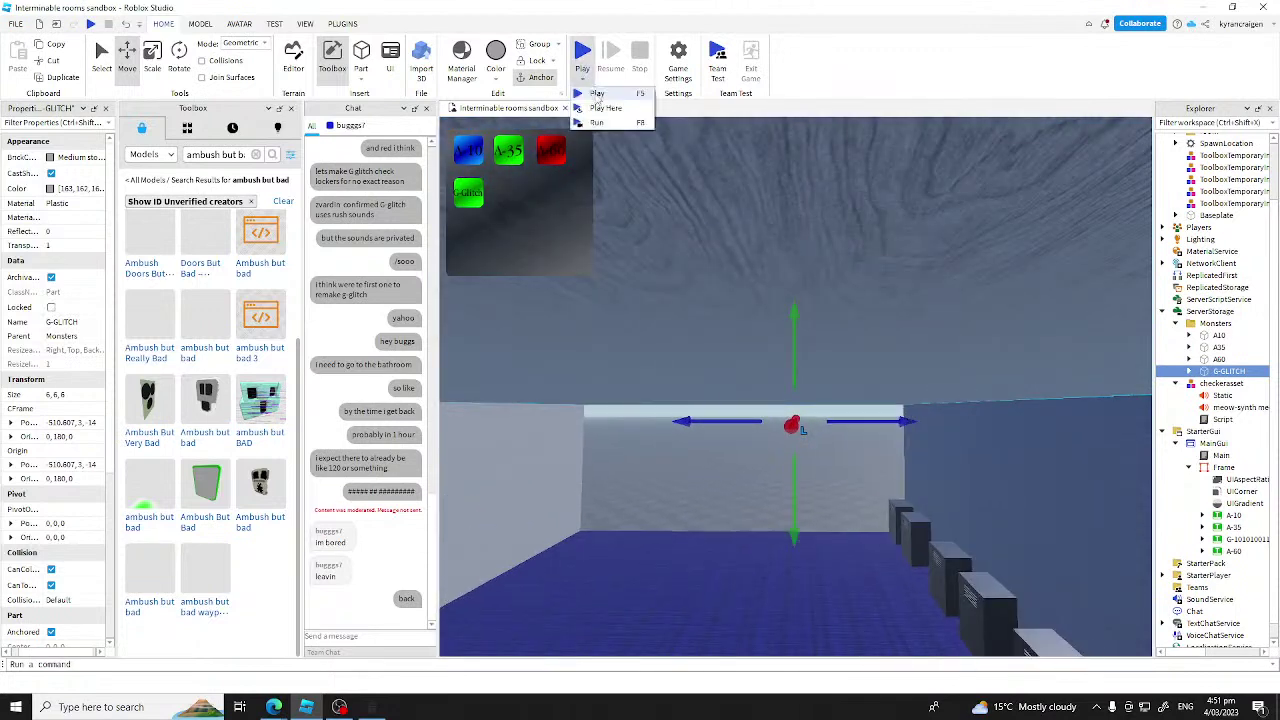
click(605, 106)
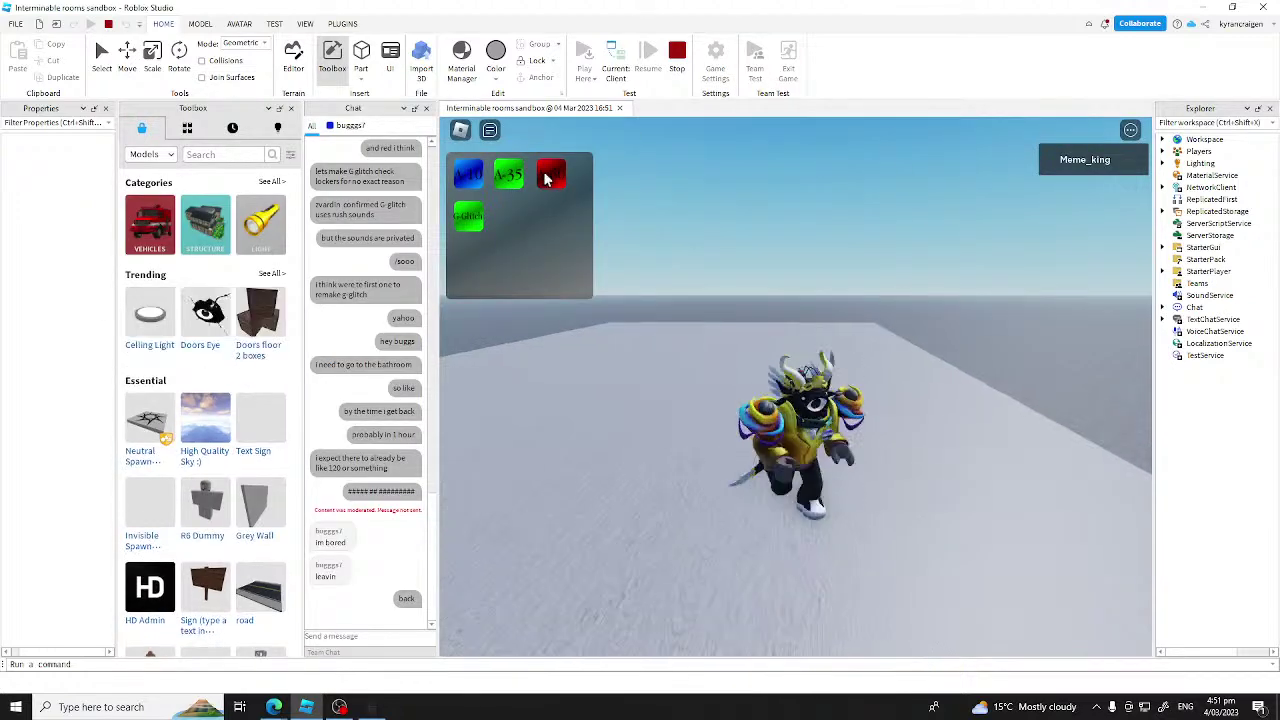
click(555, 178)
scroll(910, 303, down, 5)
right_drag(910, 303, 910, 304)
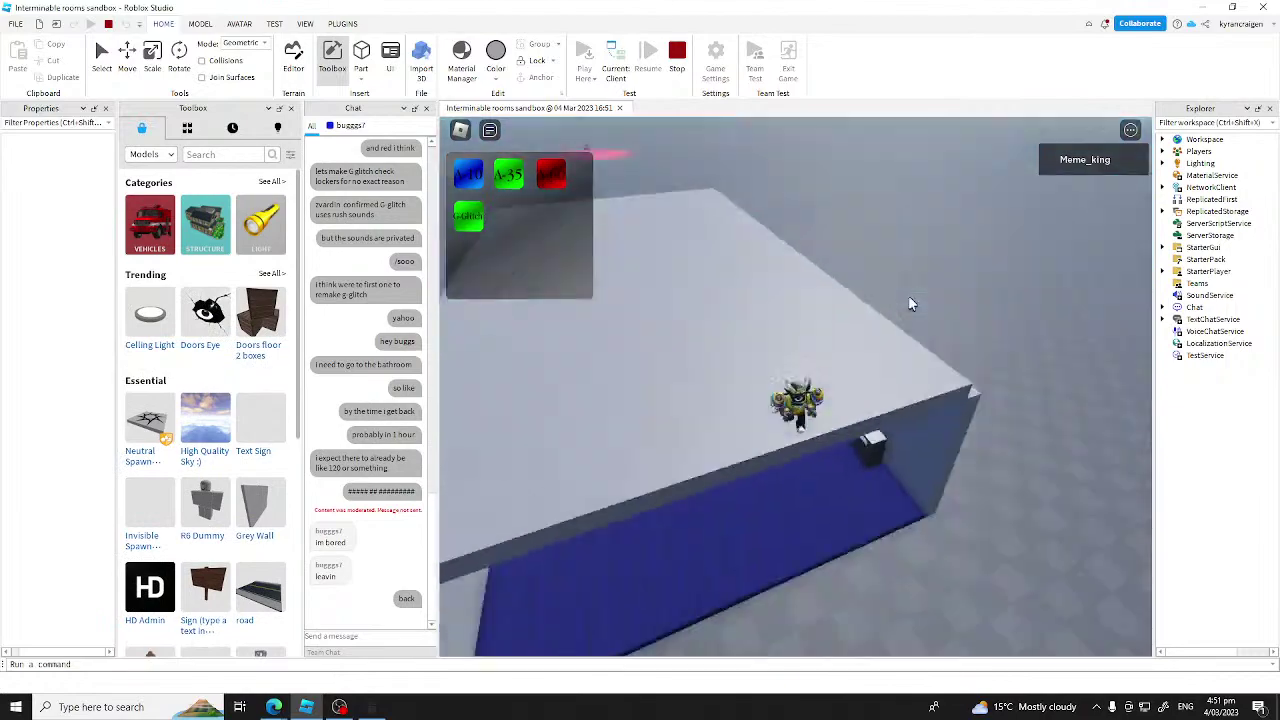
Step: Walk the character into the locker room, try spawning G-GLITCH from its button, and look around for the monster
key(s)
scroll(910, 303, up, 5)
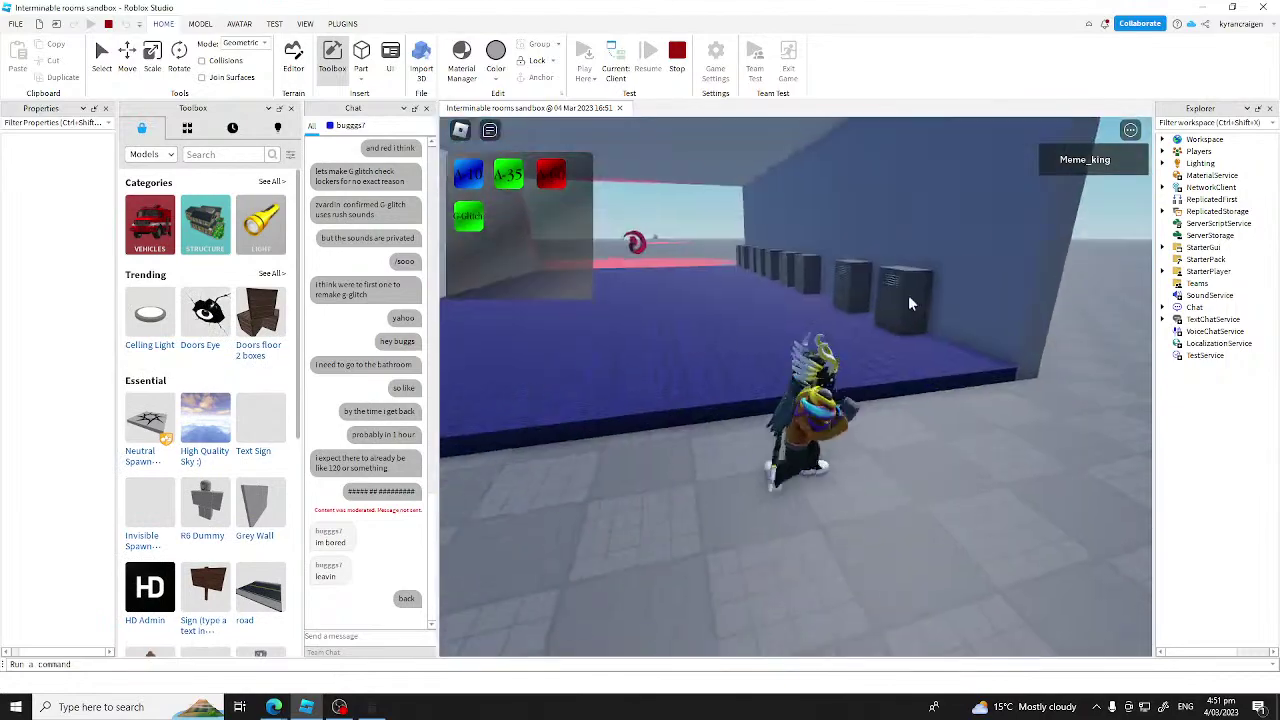
key(w)
key(w)
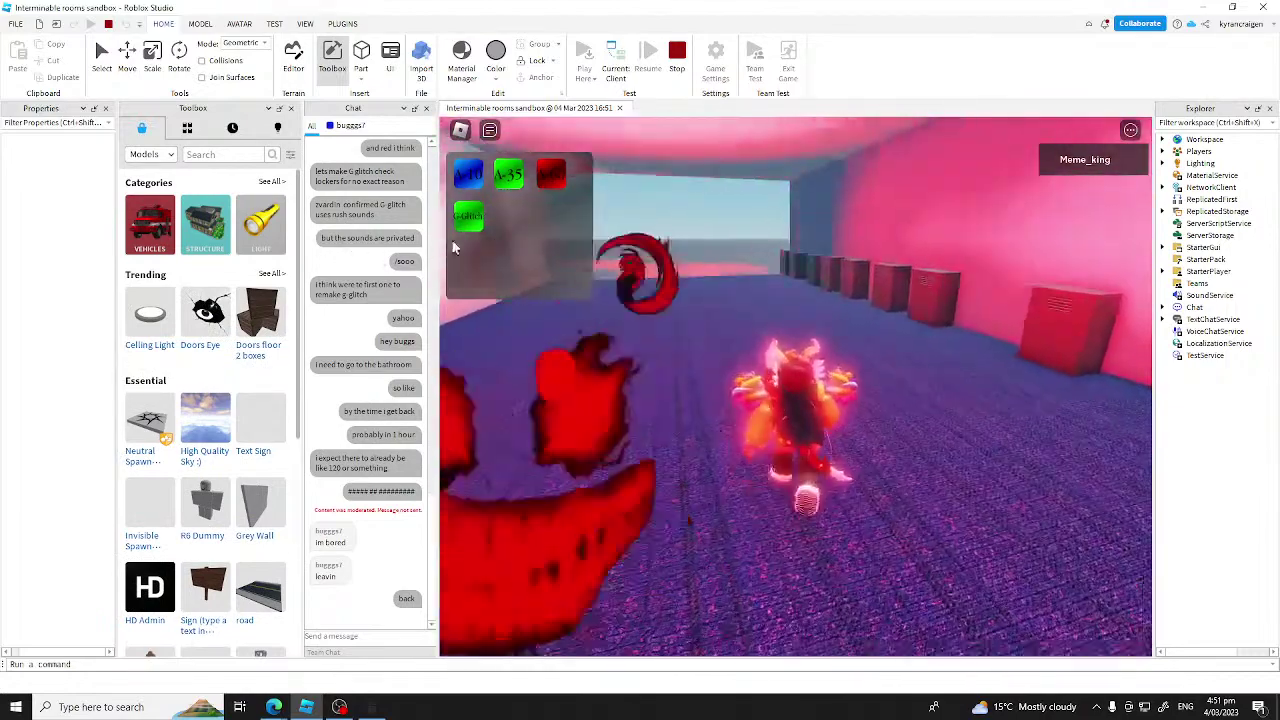
click(473, 223)
right_drag(708, 374, 716, 378)
scroll(717, 378, down, 3)
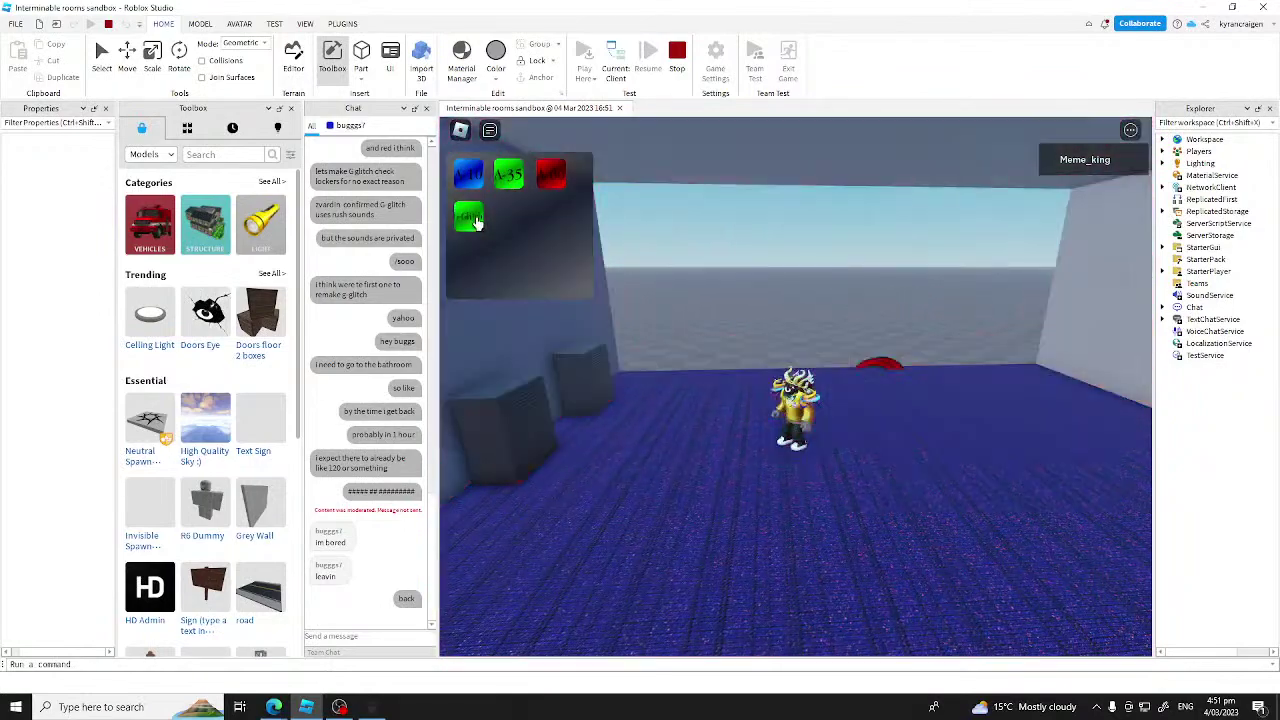
right_drag(697, 140, 700, 141)
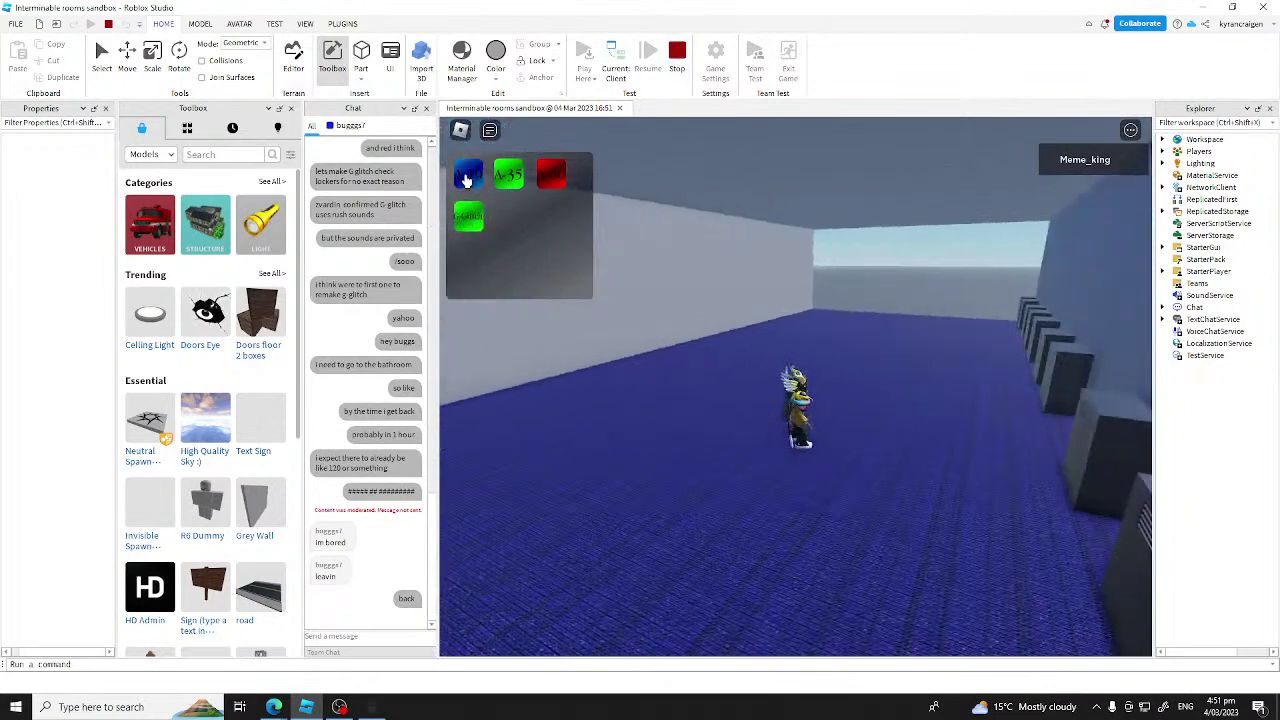
Step: Spawn several A-10 monsters in the playtest and watch the monsters pass through the room
click(468, 170)
right_drag(468, 168, 469, 167)
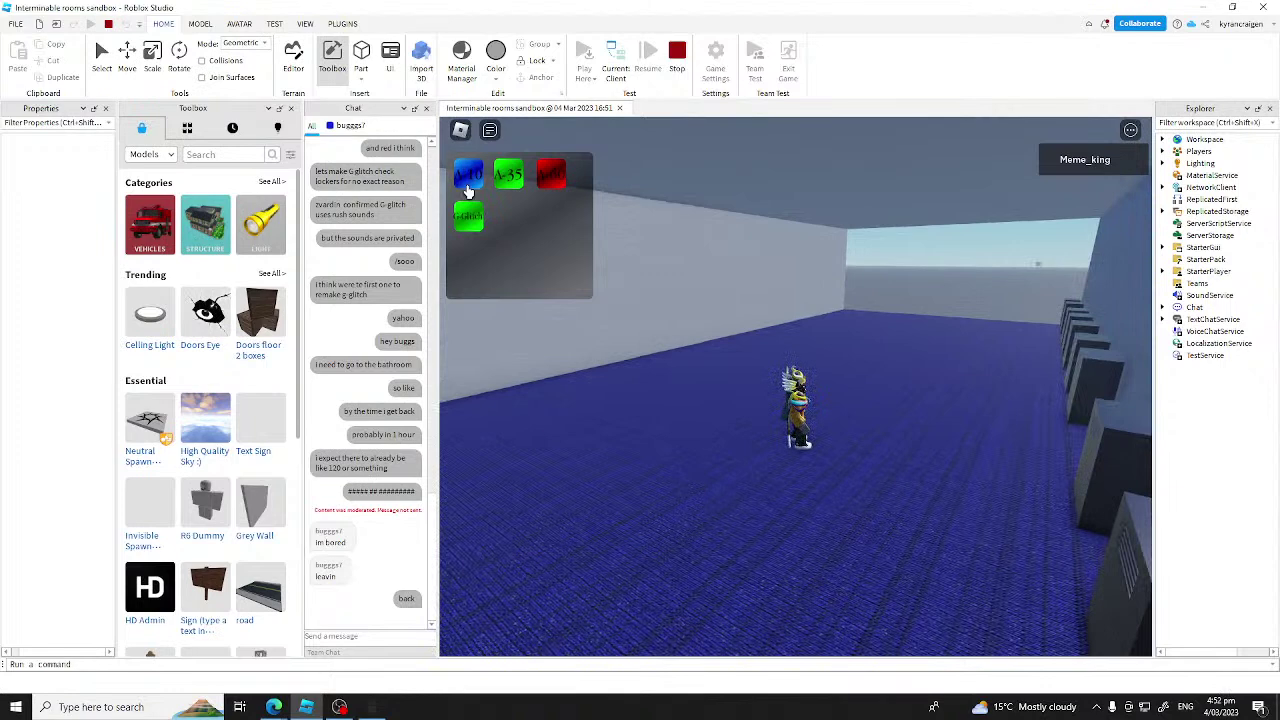
click(468, 187)
click(468, 187)
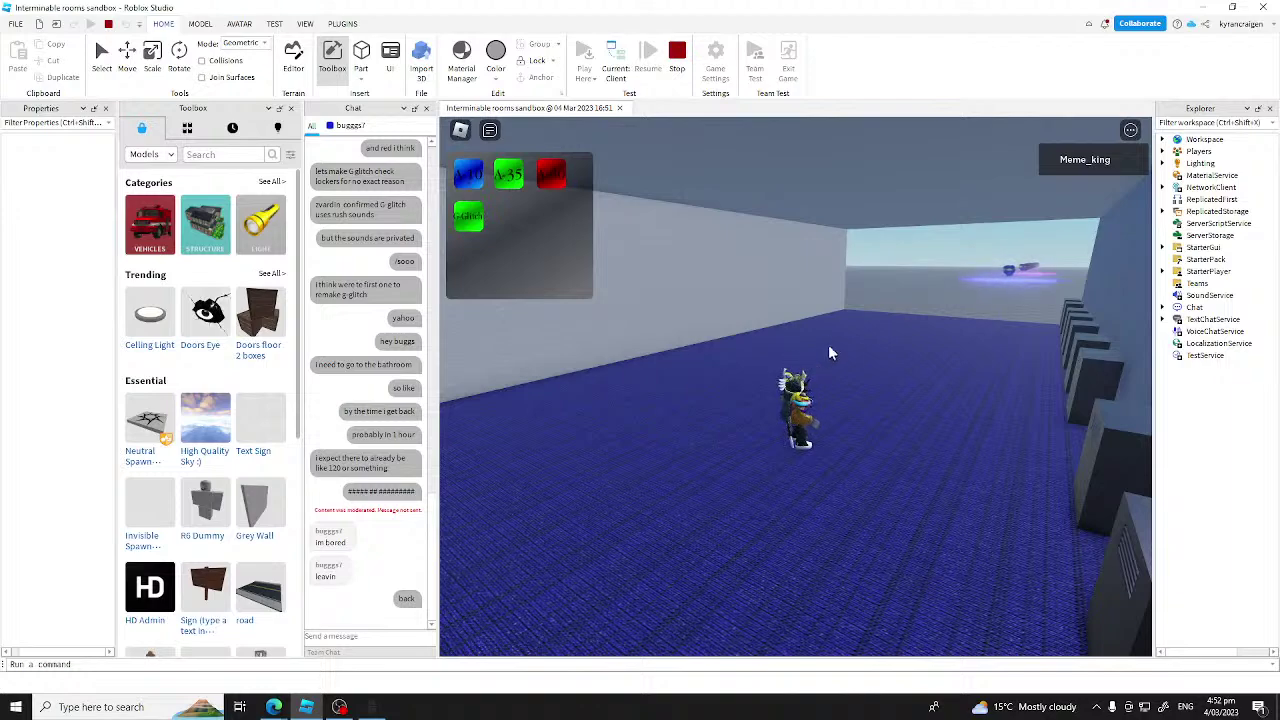
scroll(829, 347, up, 3)
right_drag(828, 342, 828, 342)
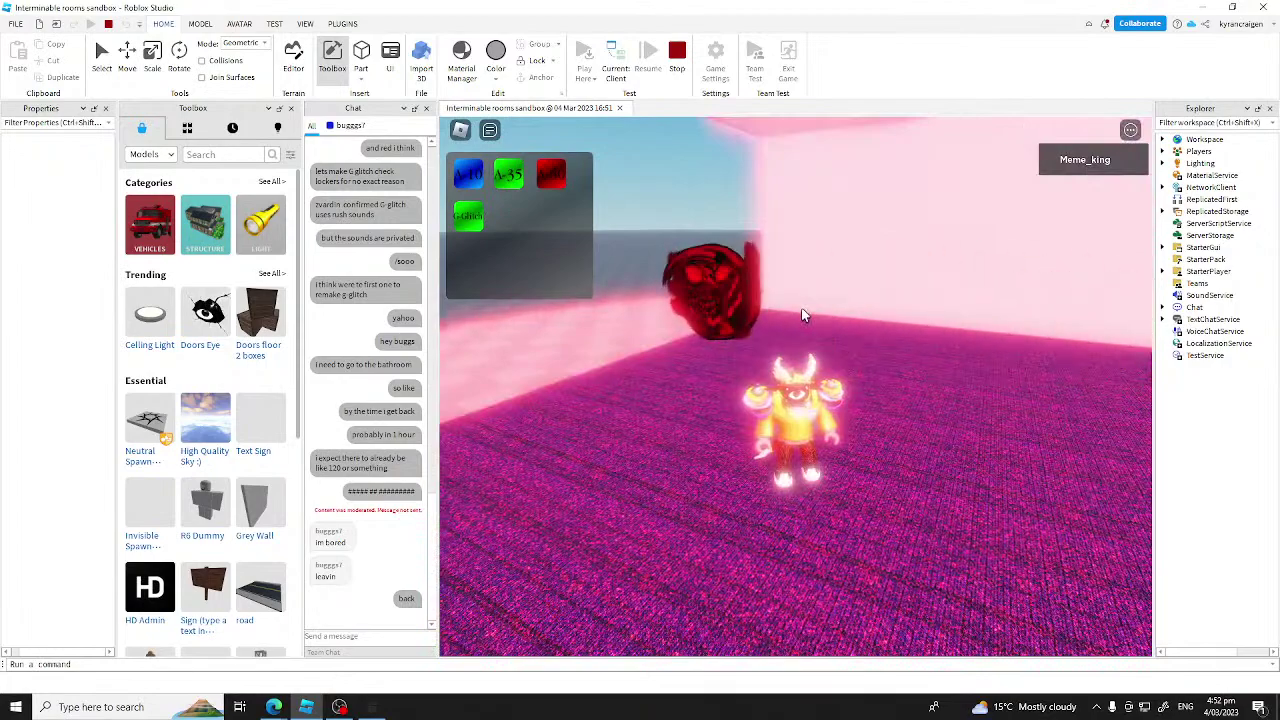
right_drag(805, 304, 805, 304)
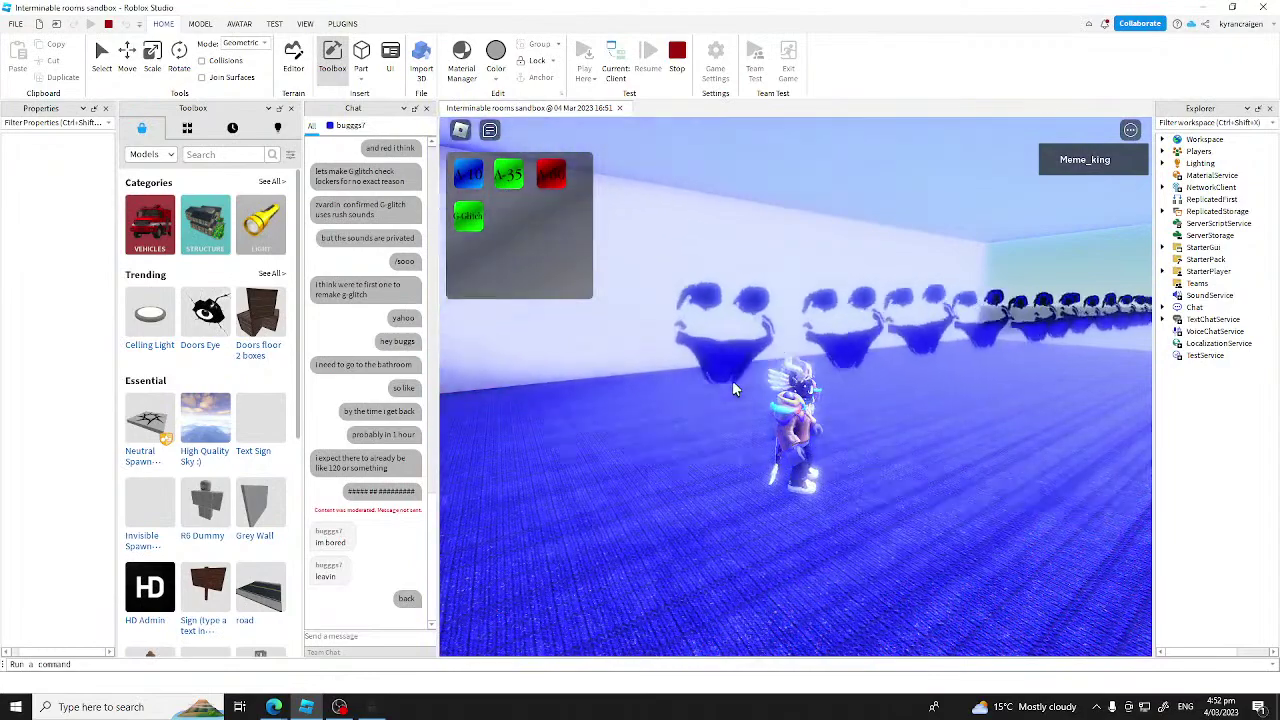
right_drag(624, 352, 624, 352)
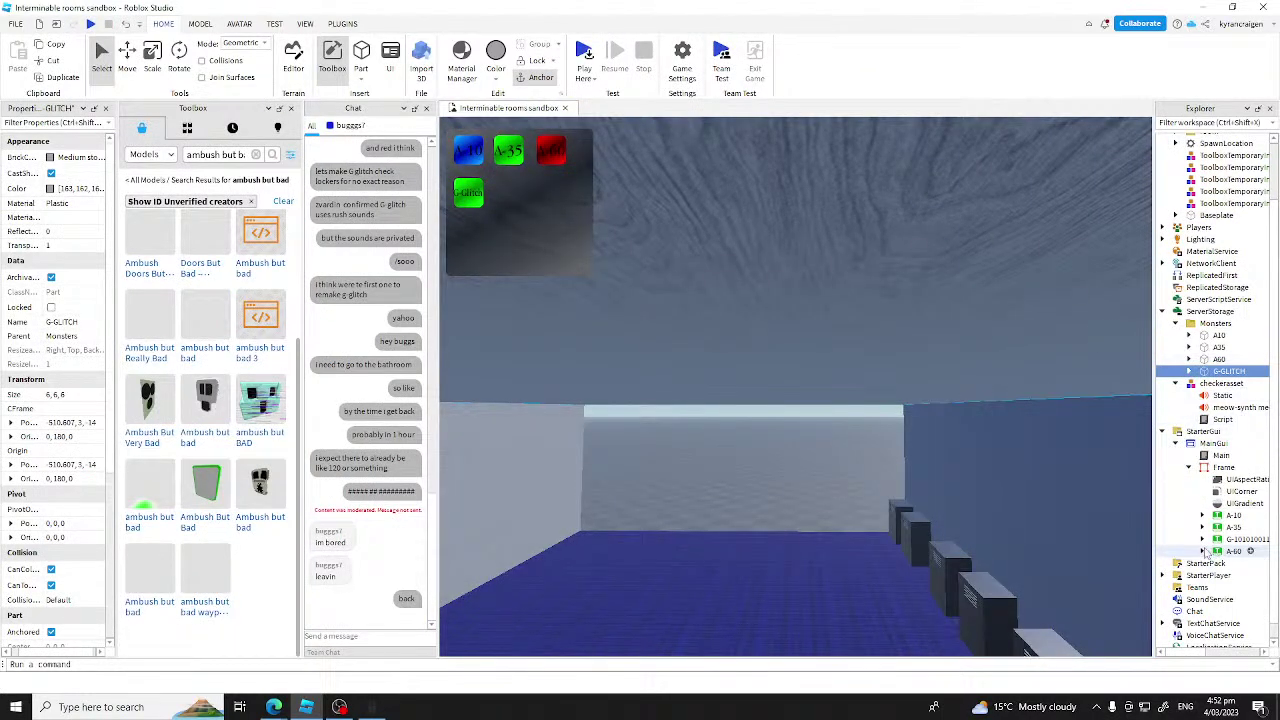
click(1203, 540)
click(1203, 540)
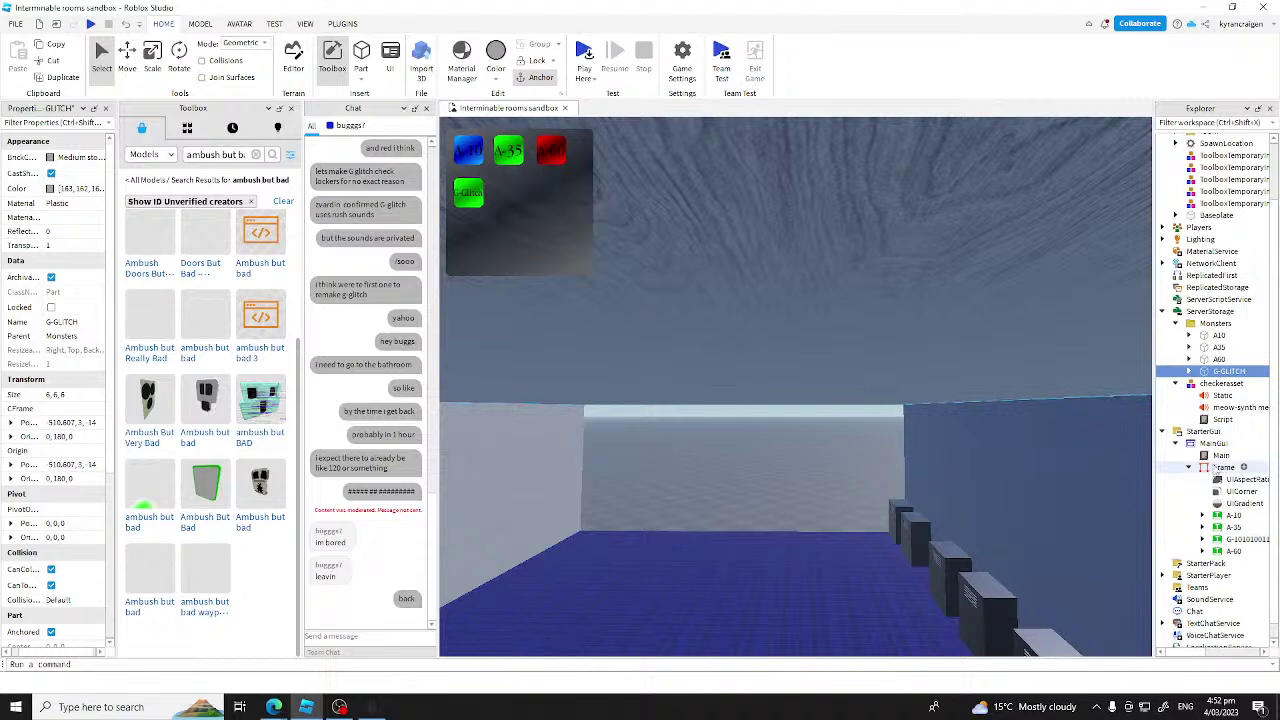
double_click(1221, 455)
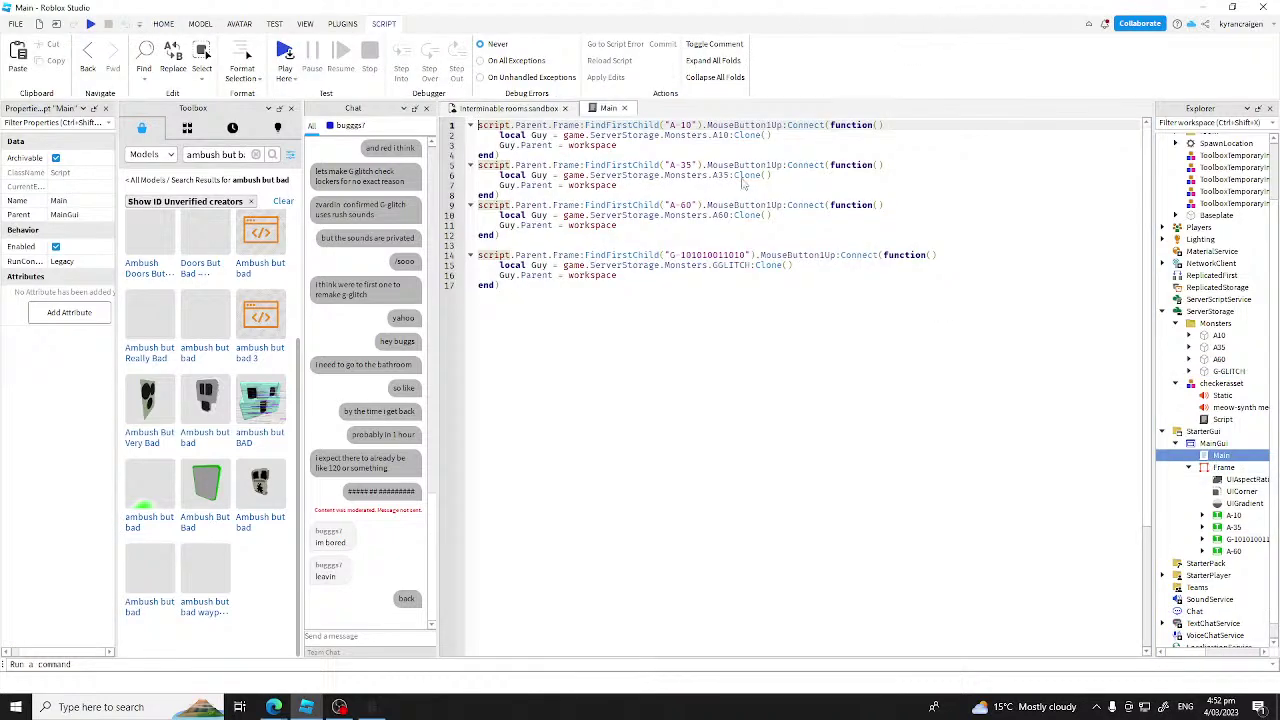
drag(746, 256, 672, 257)
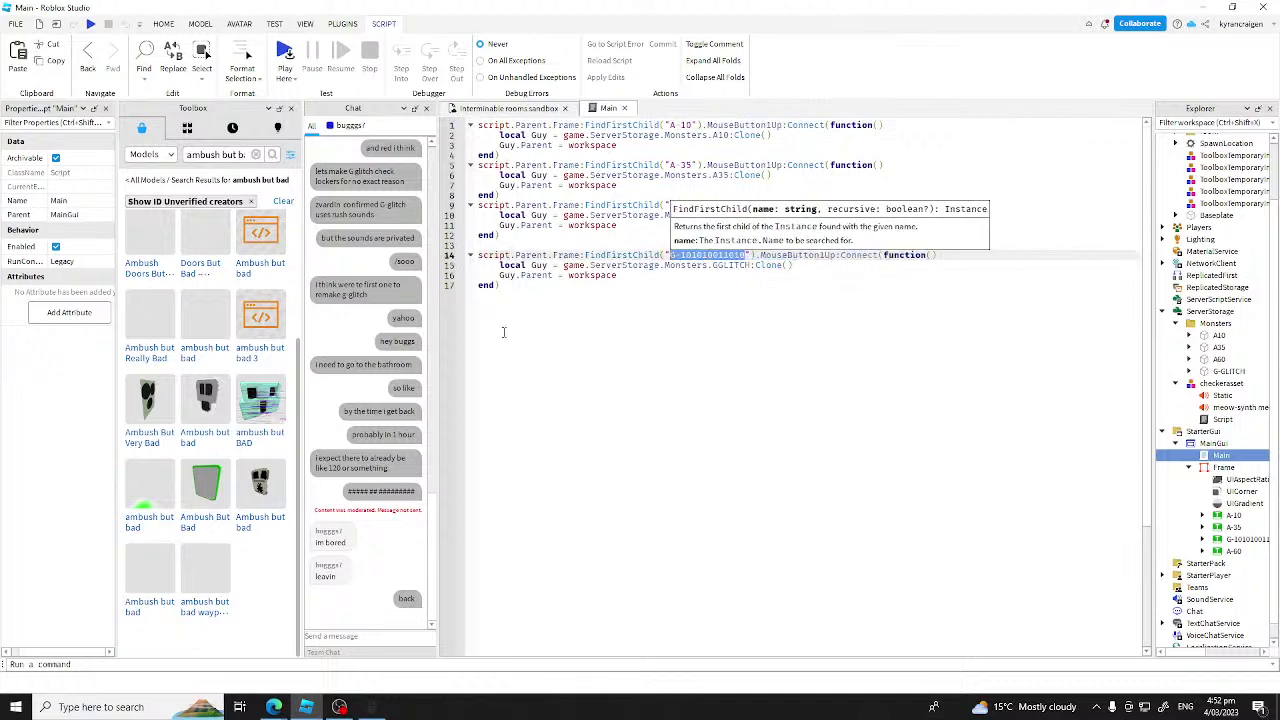
text(G)
key(Tab)
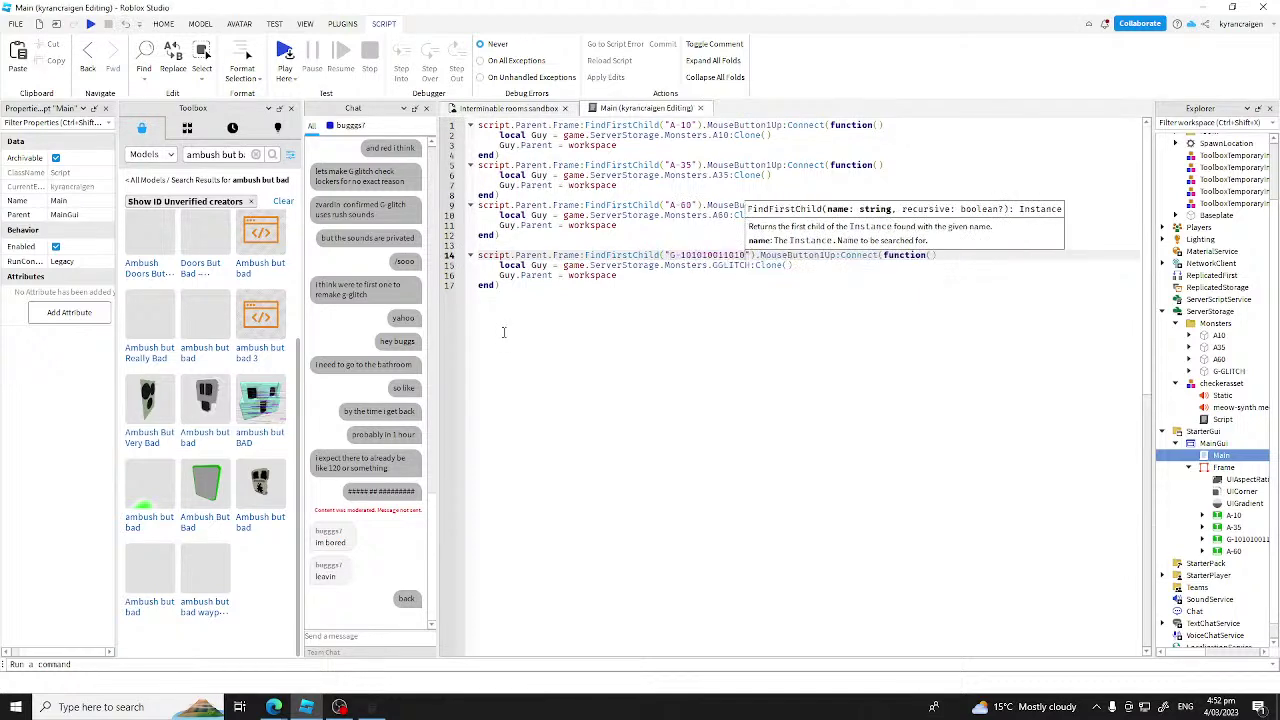
click(504, 332)
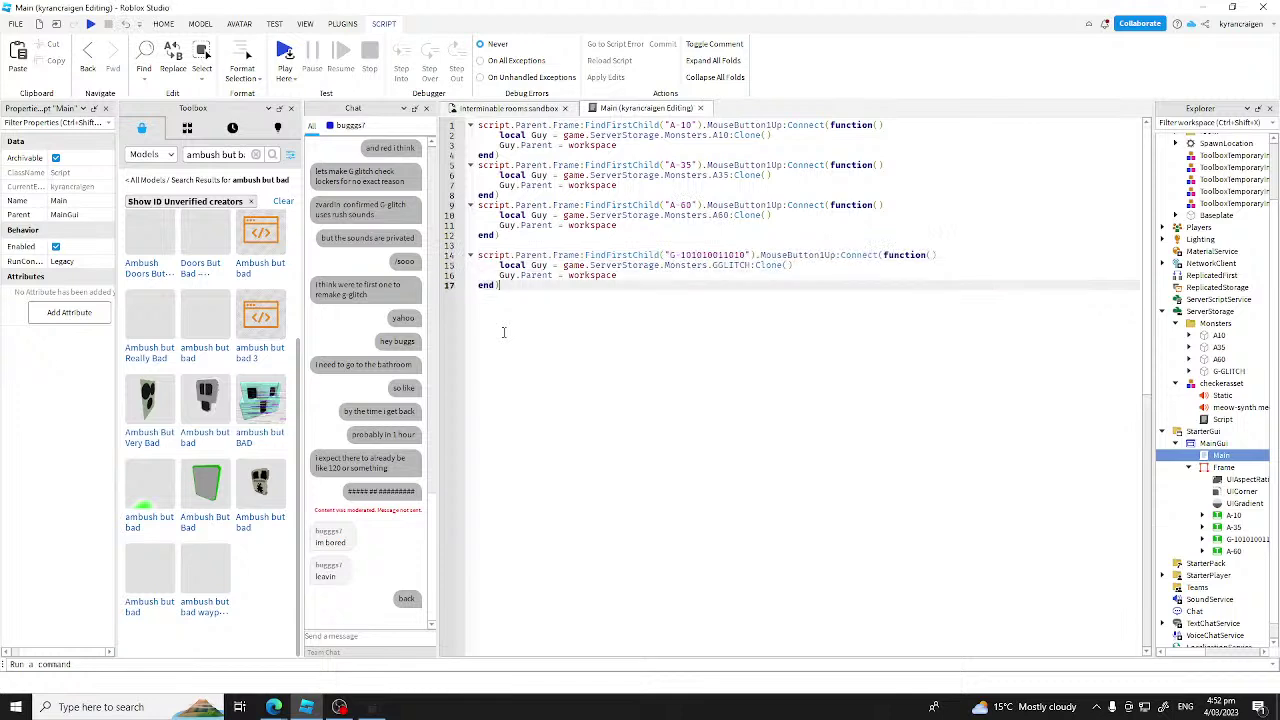
key(Up)
key(Up)
key(Up)
key(Up)
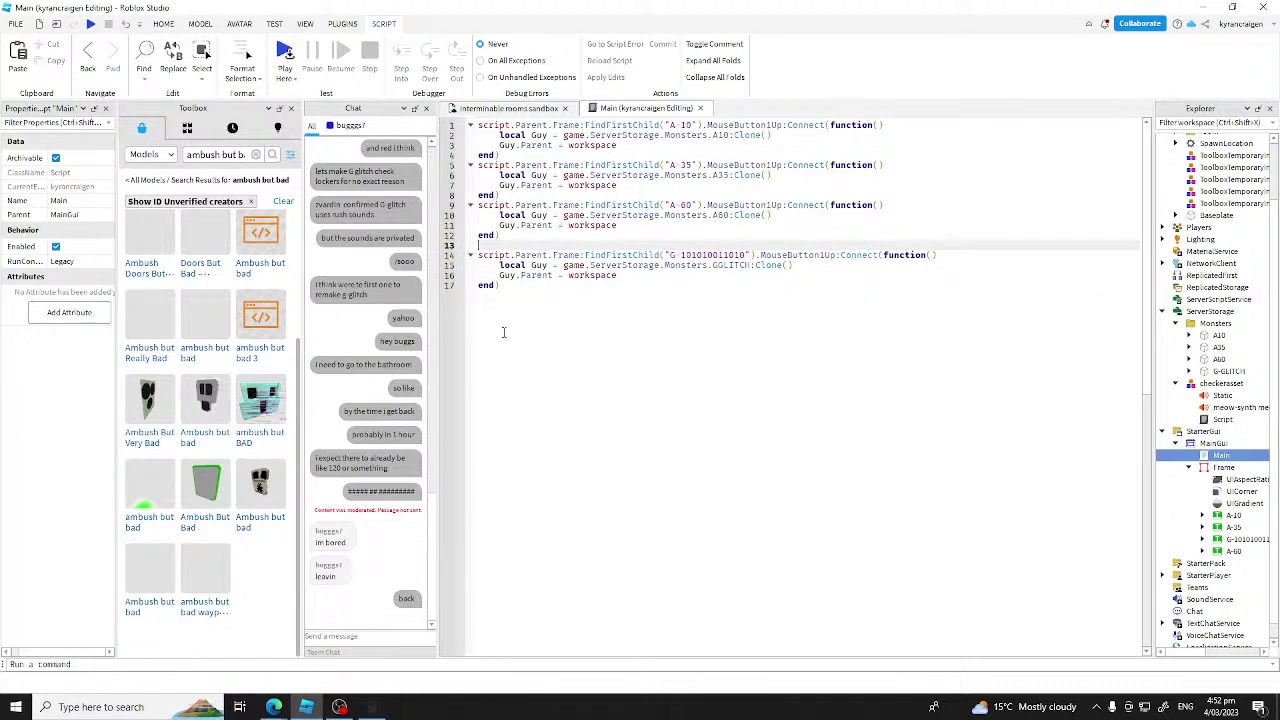
key(Down)
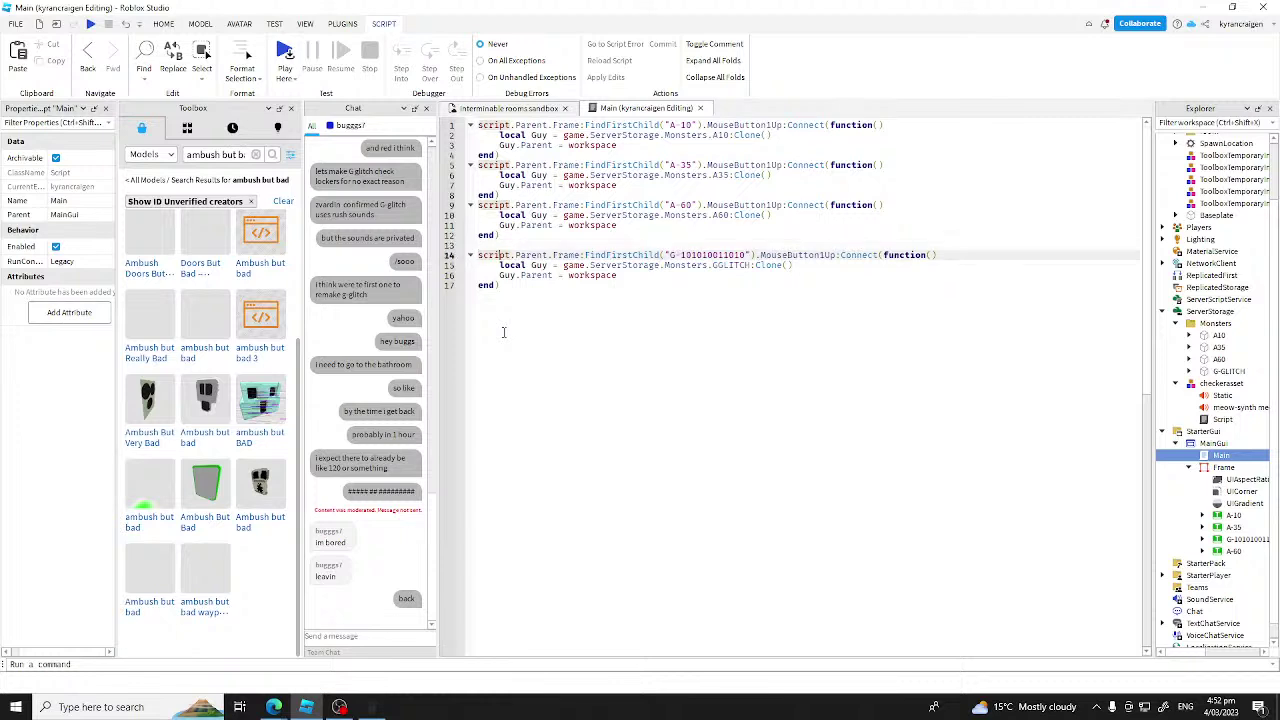
click(469, 255)
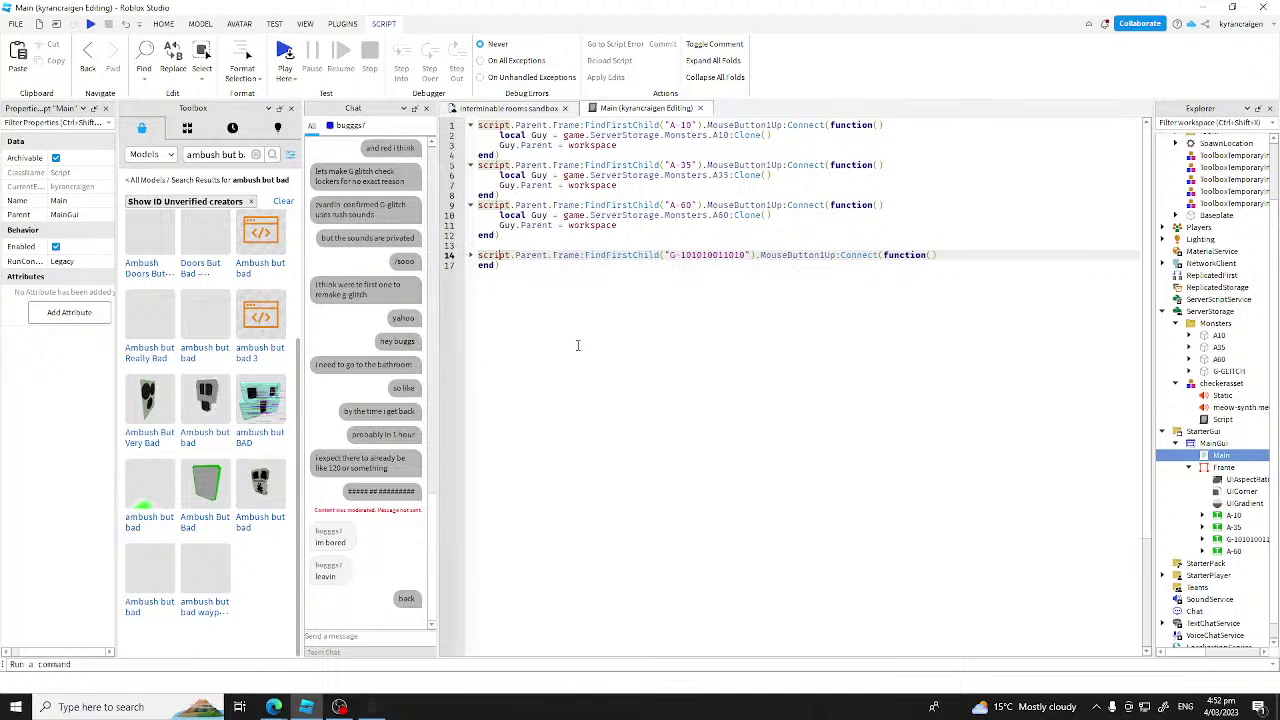
key(Down)
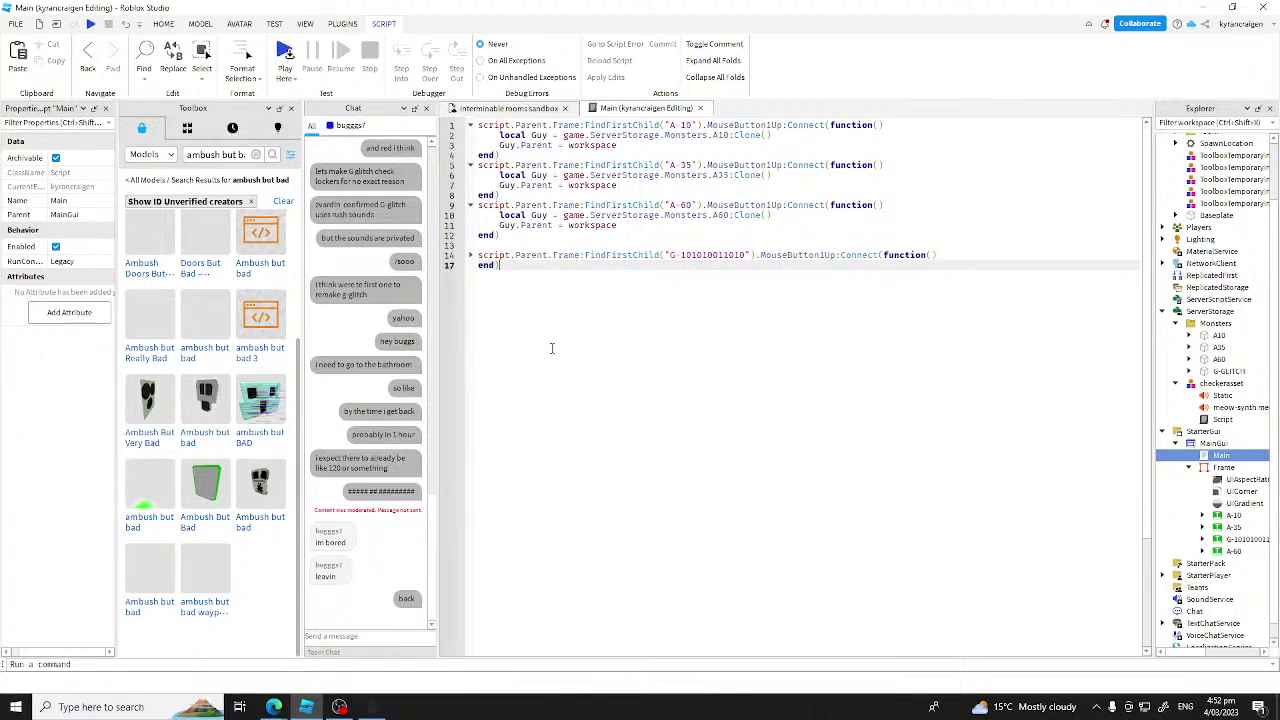
key(alt+Tab)
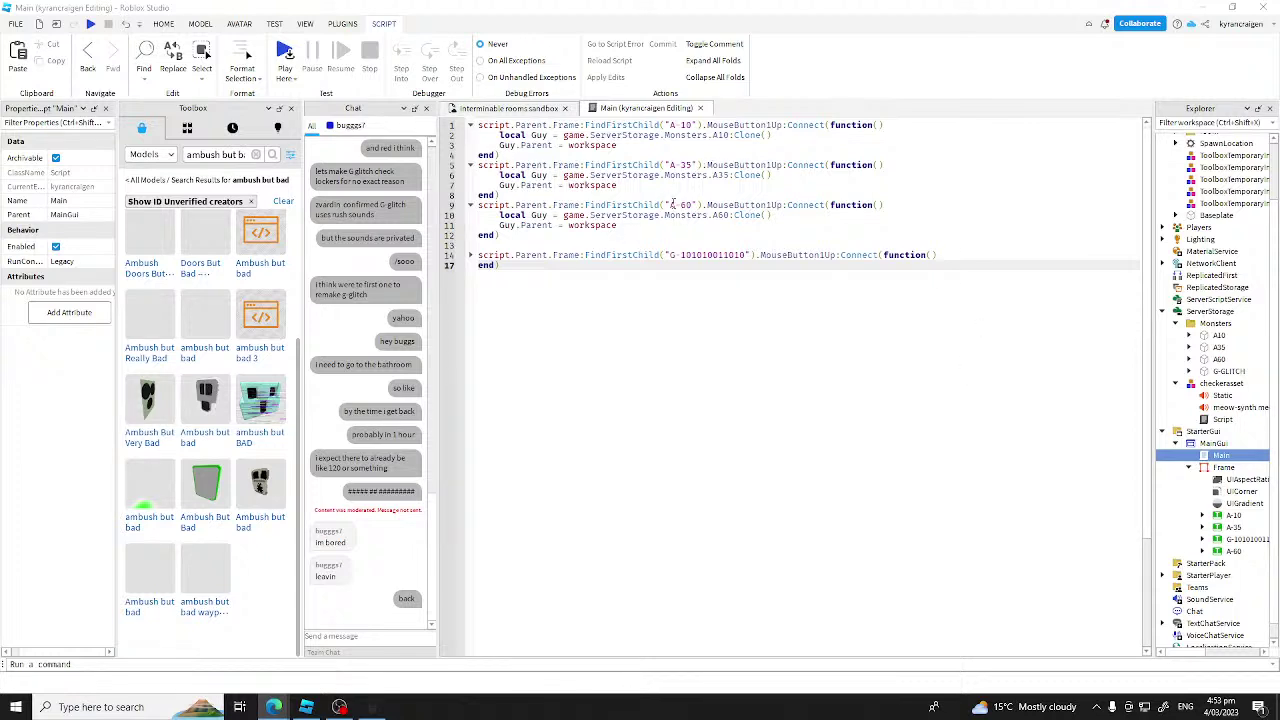
click(701, 108)
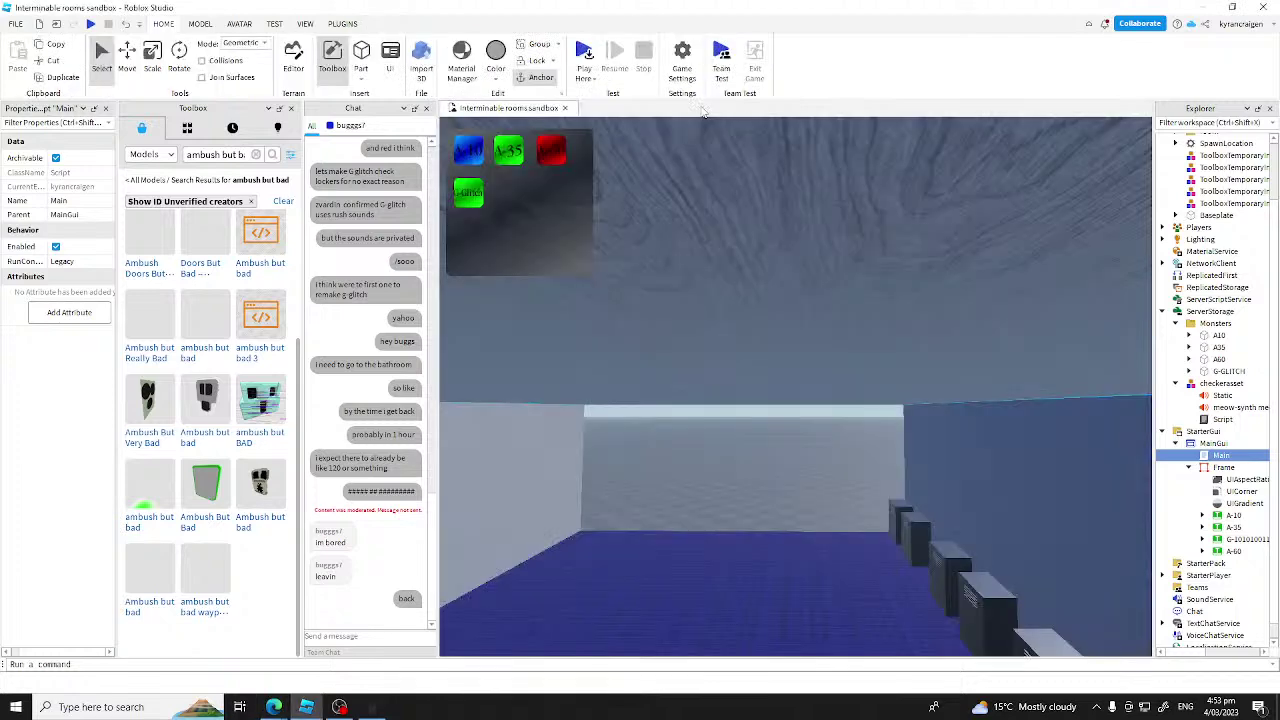
Step: Start a new playtest inside the room, spawn the A-60 monster, and follow it as it passes through
right_drag(985, 370, 968, 378)
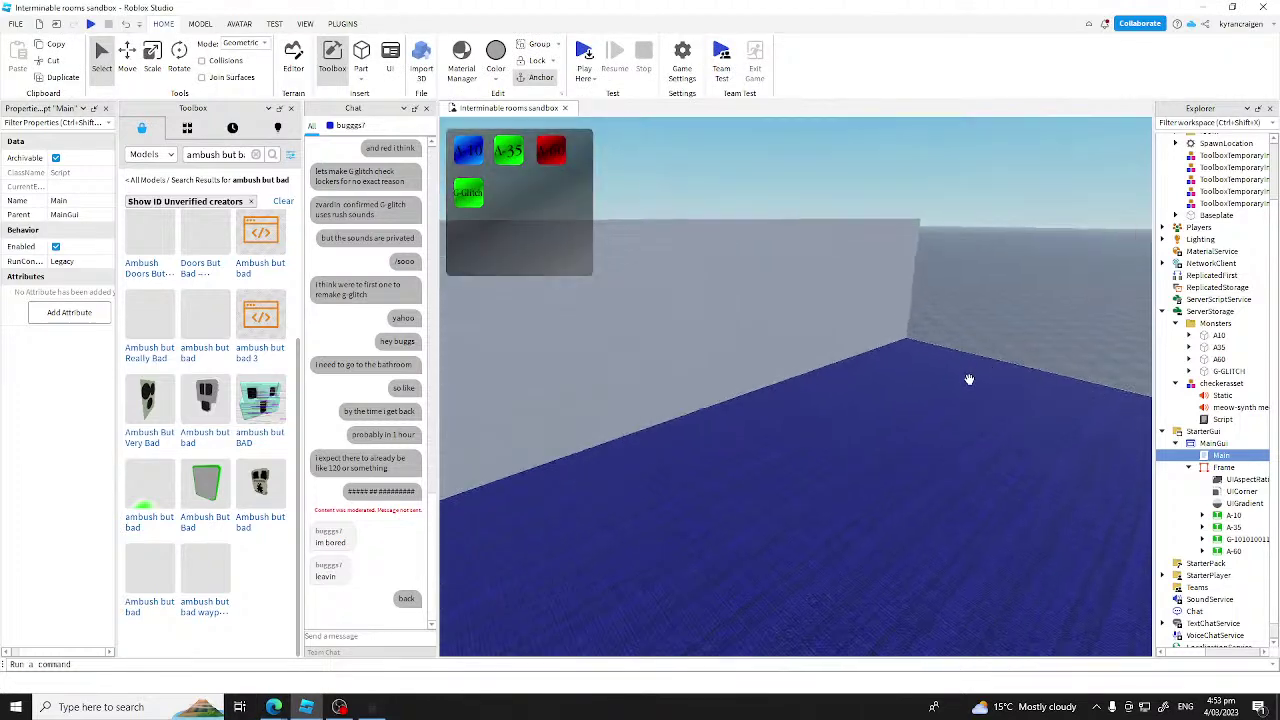
scroll(771, 297, up, 2)
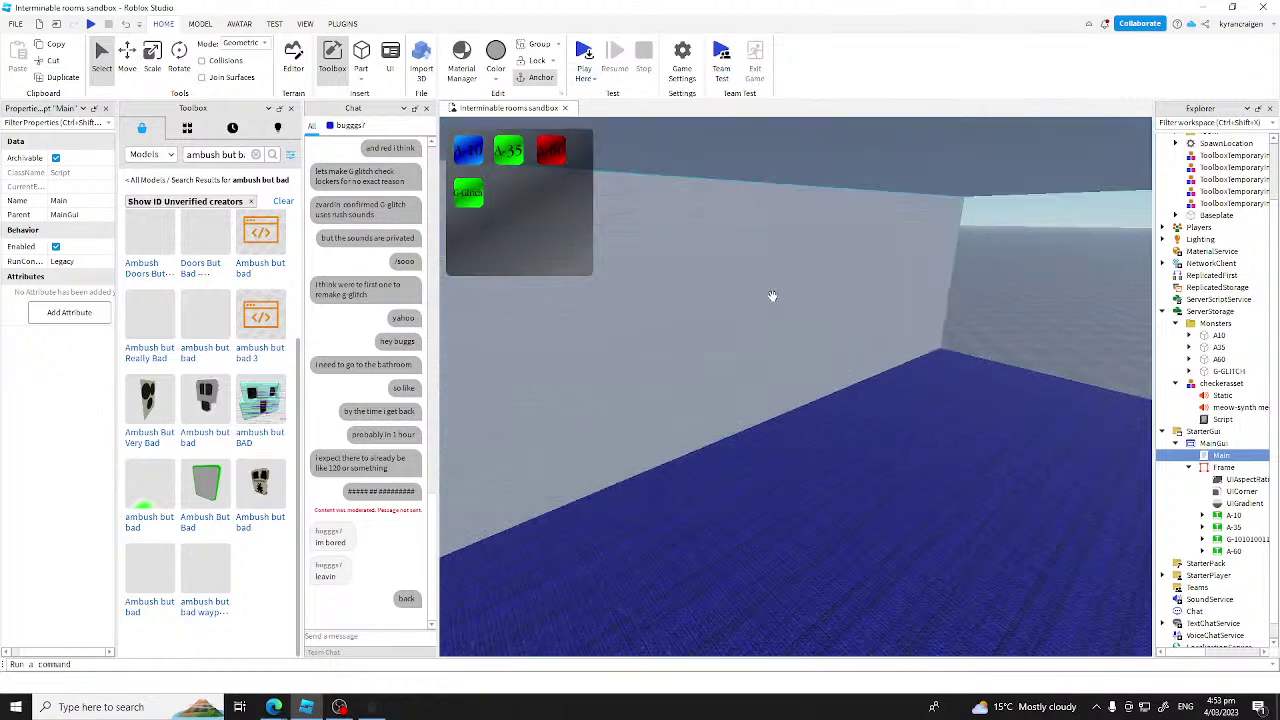
click(586, 58)
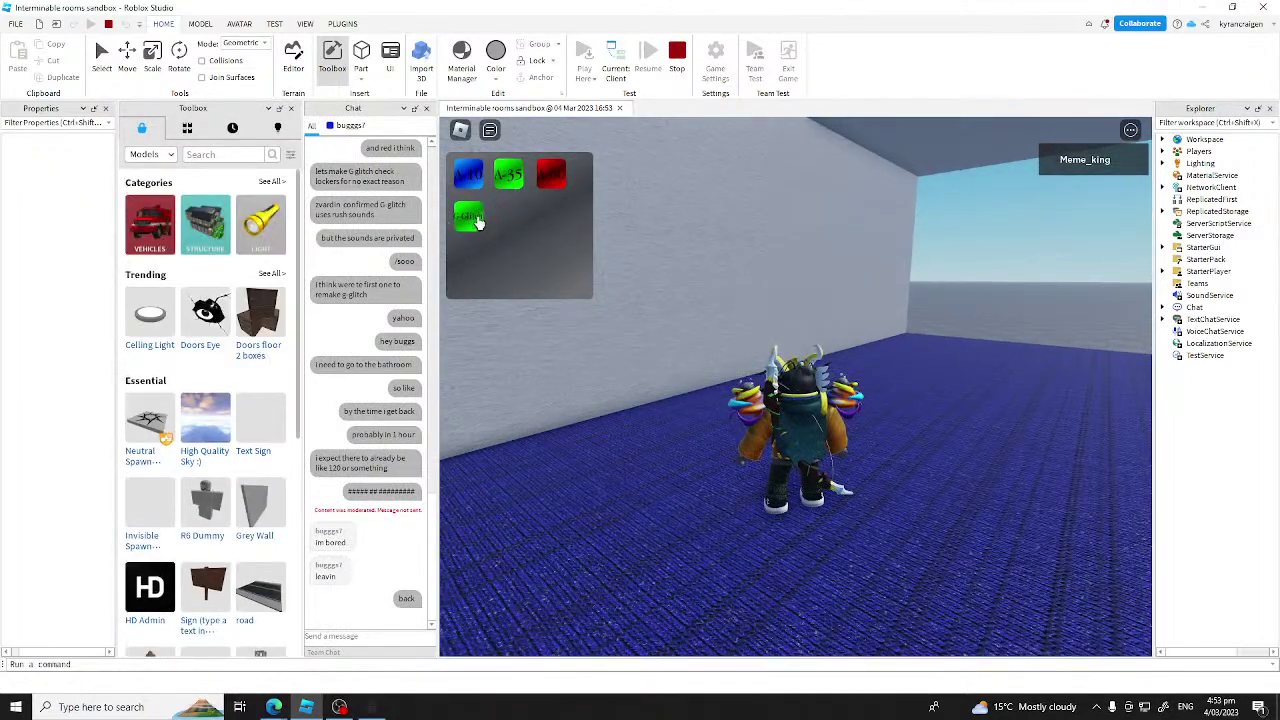
scroll(877, 422, down, 4)
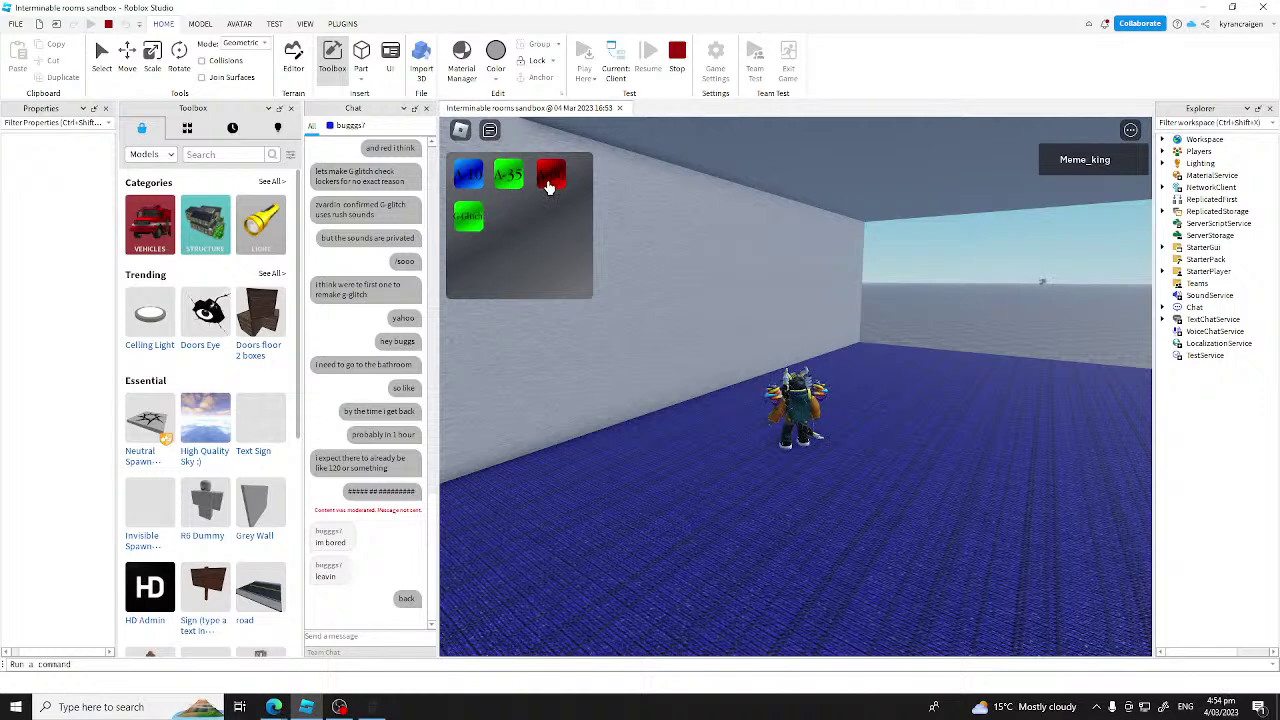
right_drag(548, 187, 549, 187)
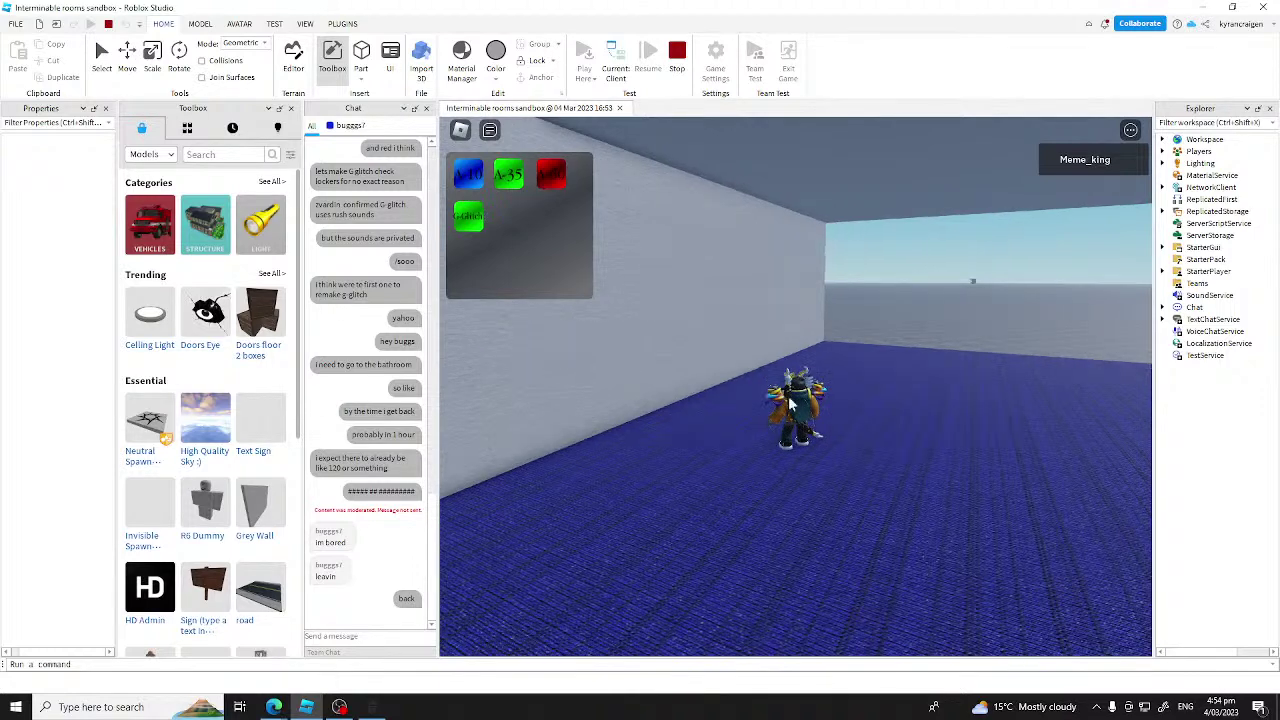
key(w)
right_drag(790, 403, 790, 403)
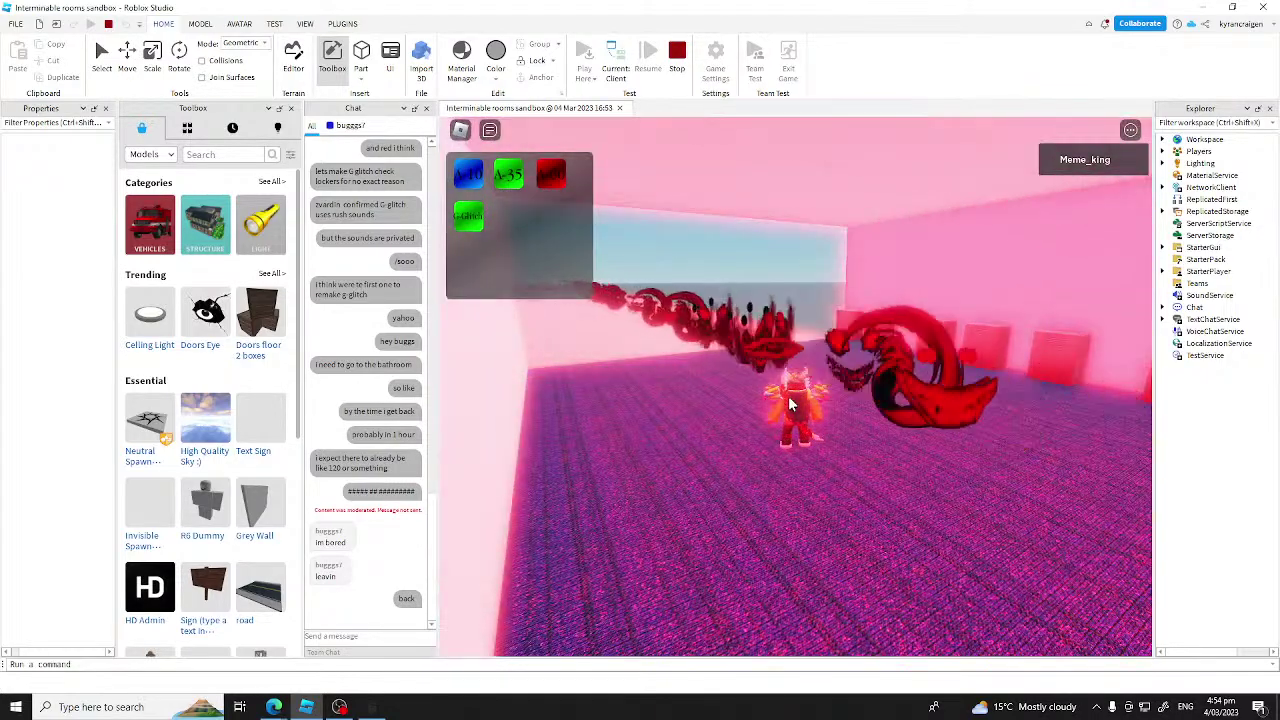
right_drag(790, 403, 790, 403)
key(w)
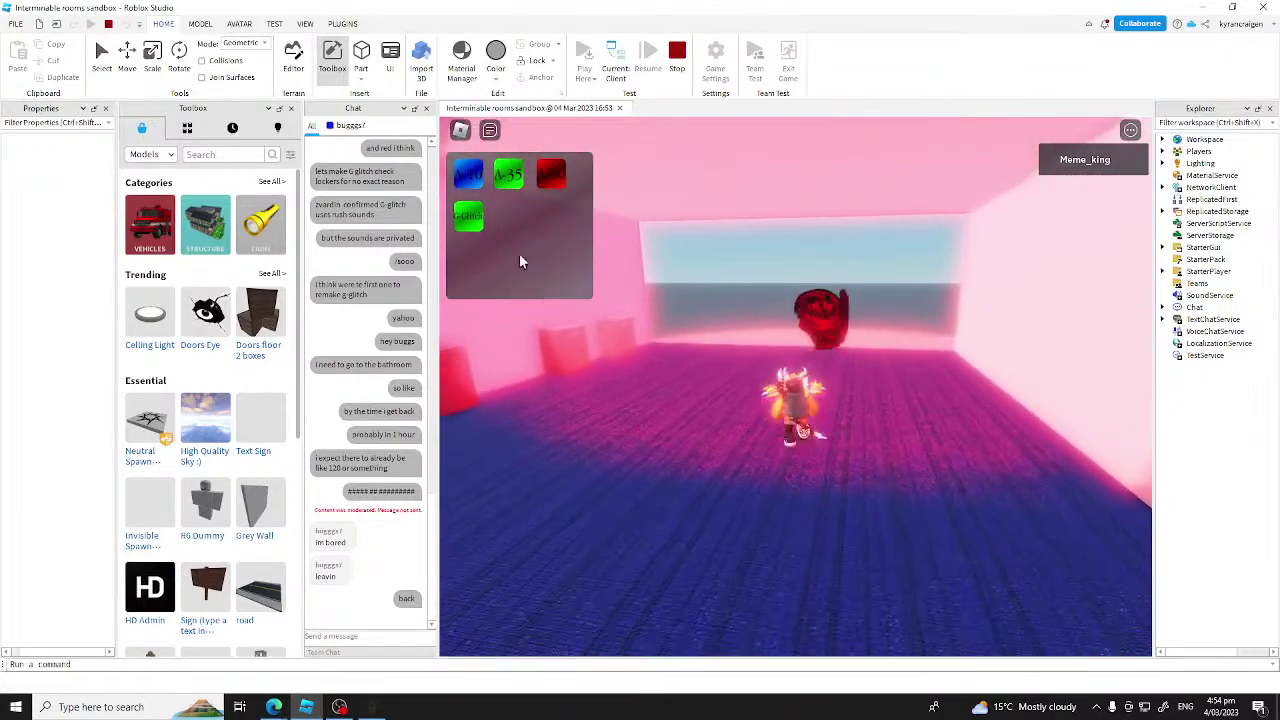
Step: Spawn the A-10 and A-35 monsters and watch them from outside the room
click(480, 177)
key(Left)
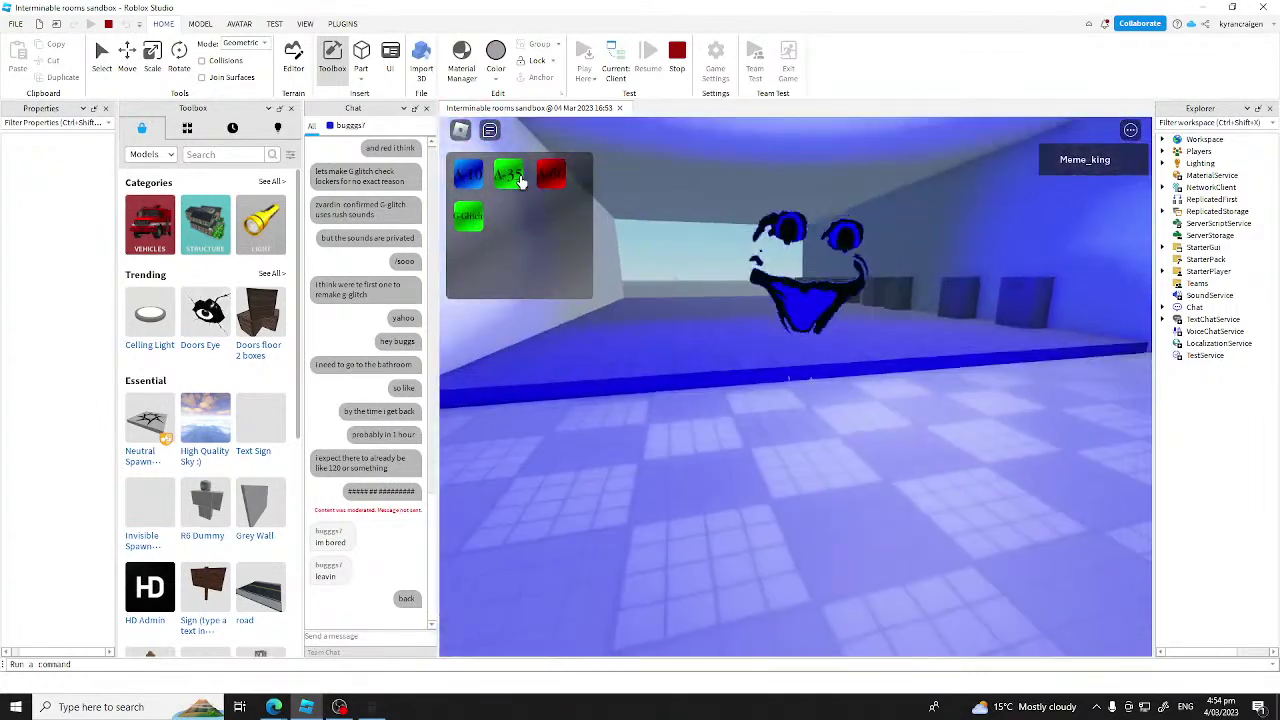
key(w)
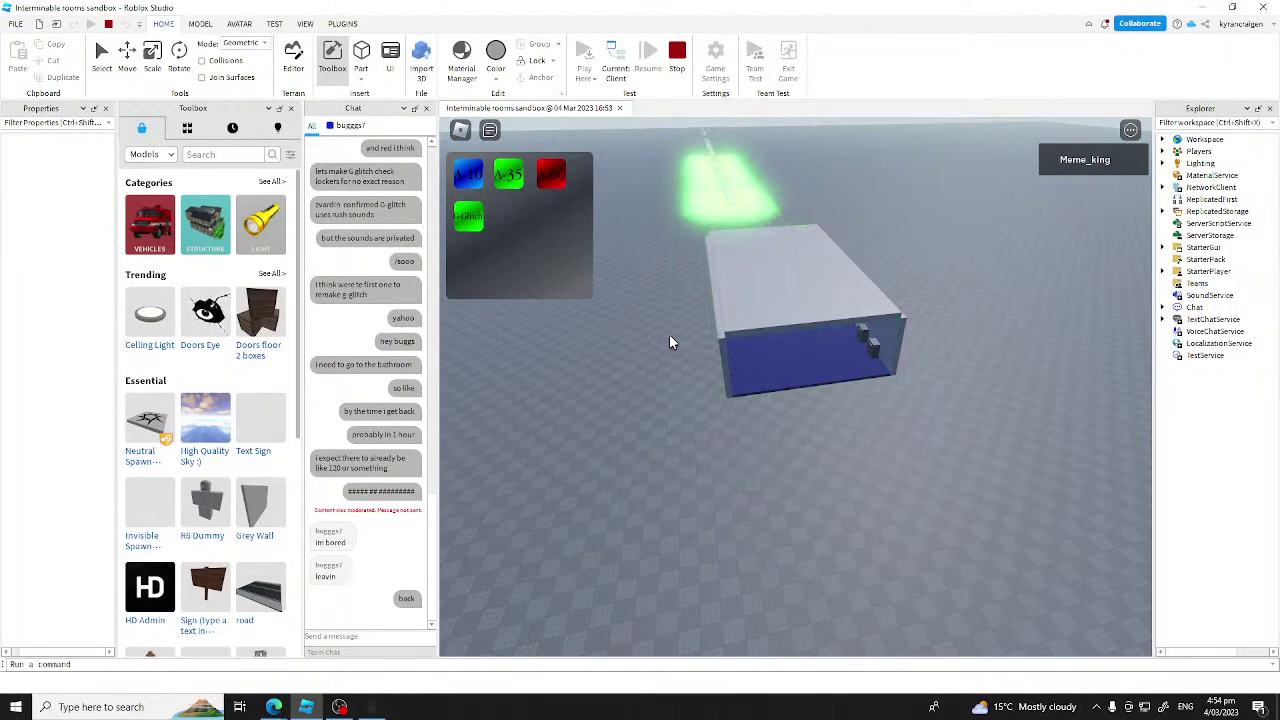
right_drag(669, 334, 679, 295)
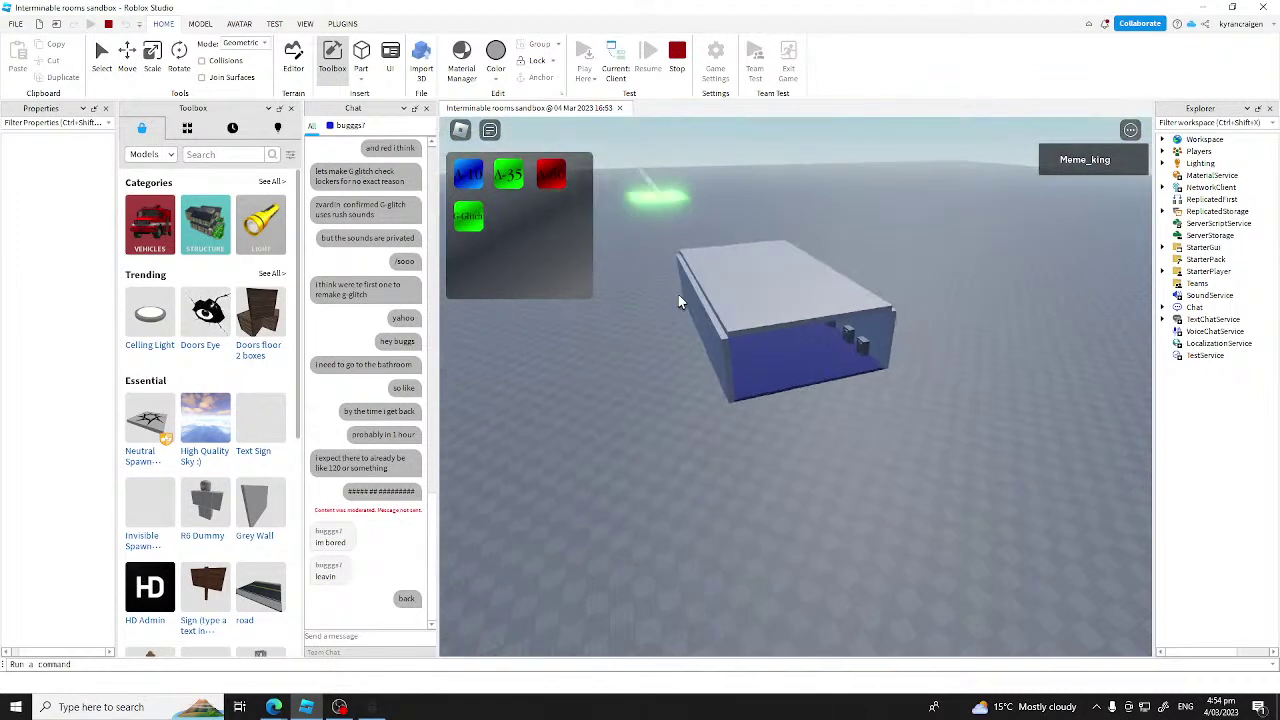
Step: Try spawning G-GLITCH from its button again, watch the room entrance, and stop the playtest
click(468, 213)
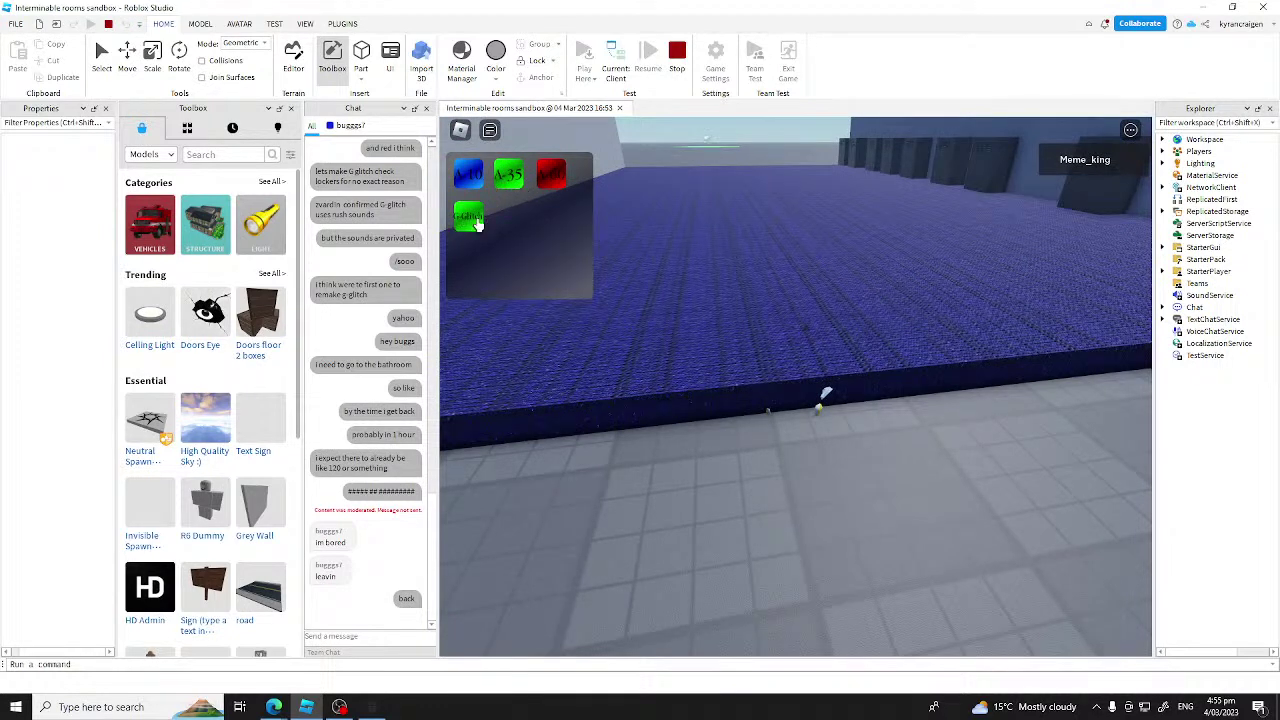
click(468, 216)
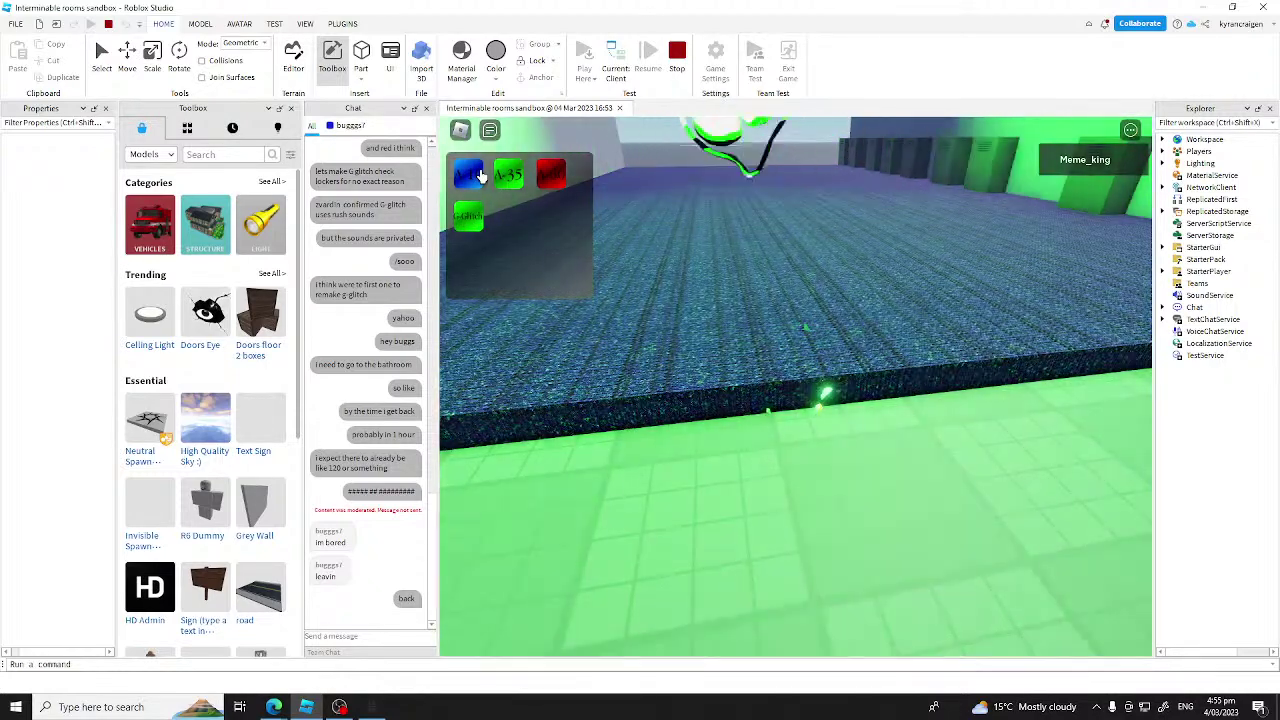
scroll(874, 201, up, 2)
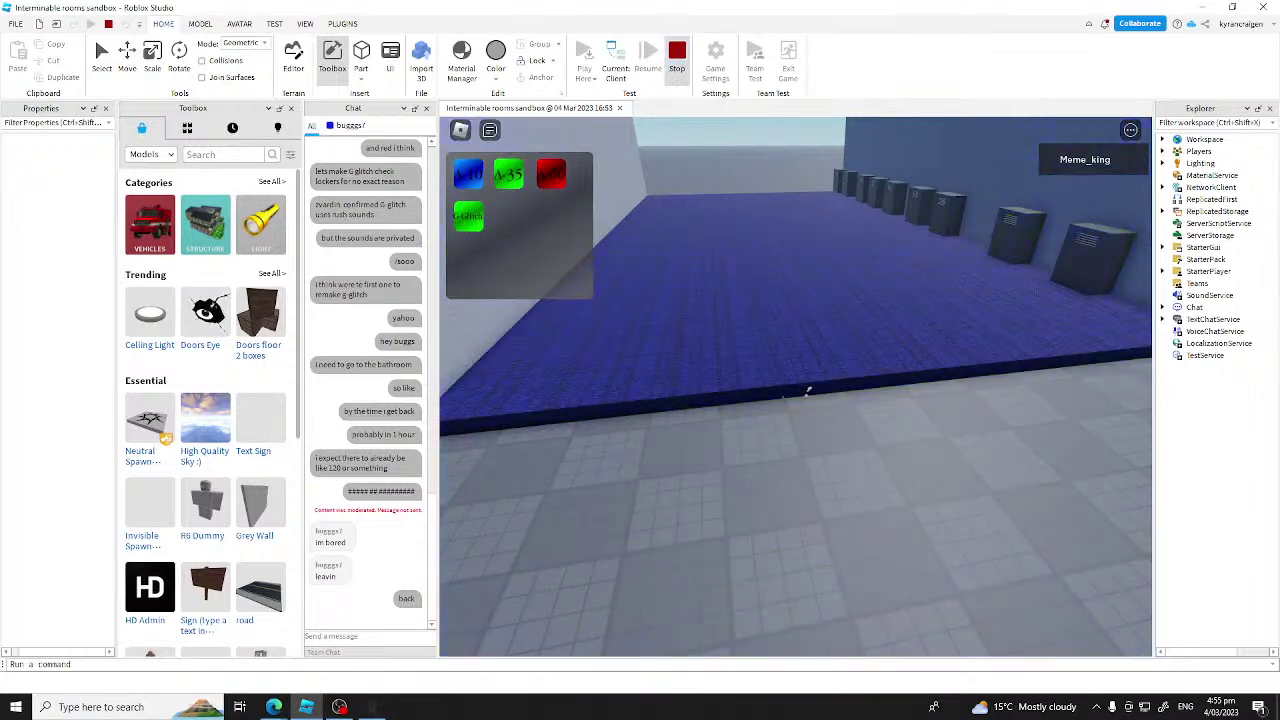
click(677, 55)
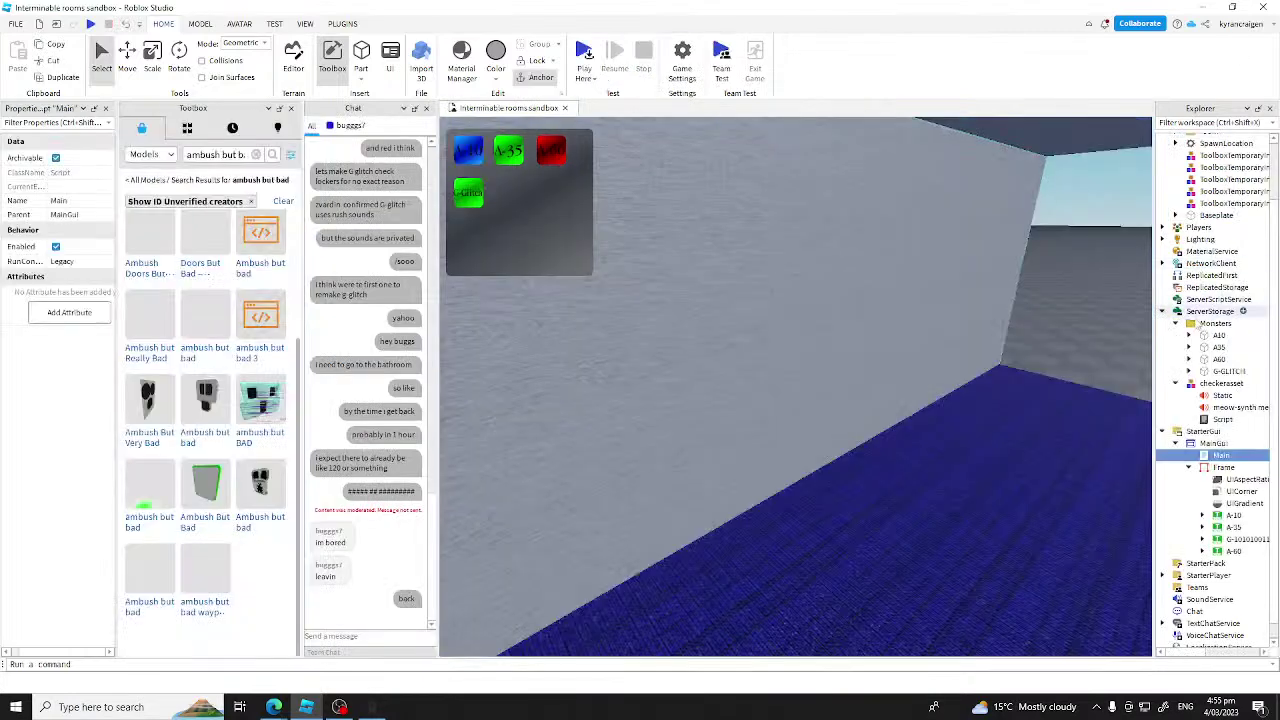
Step: Move G-GLITCH from the Monsters folder into Workspace and reposition it at about X -505, Z -4
drag(1205, 370, 1224, 141)
right_drag(972, 269, 988, 302)
click(826, 463)
drag(808, 375, 870, 505)
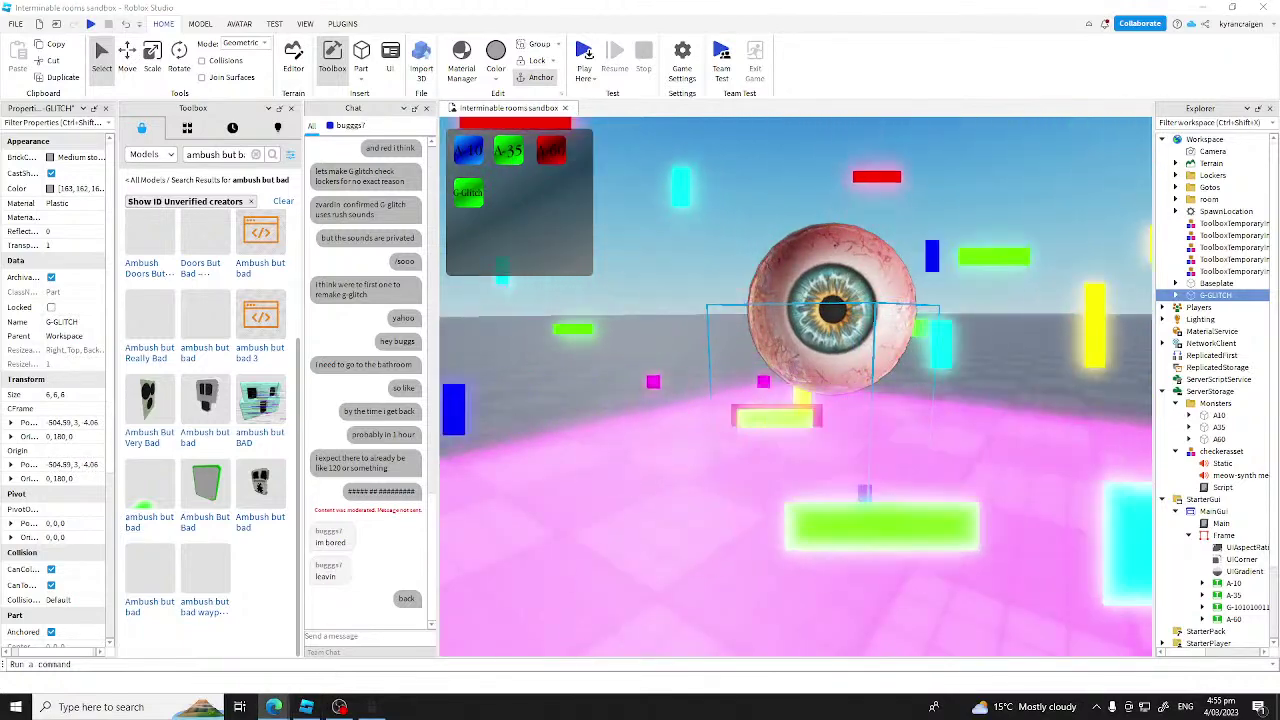
Step: Move the G-GLITCH part along the baseplate to about X -506, Z -29 and deselect it
right_drag(742, 313, 751, 363)
scroll(751, 363, down, 6)
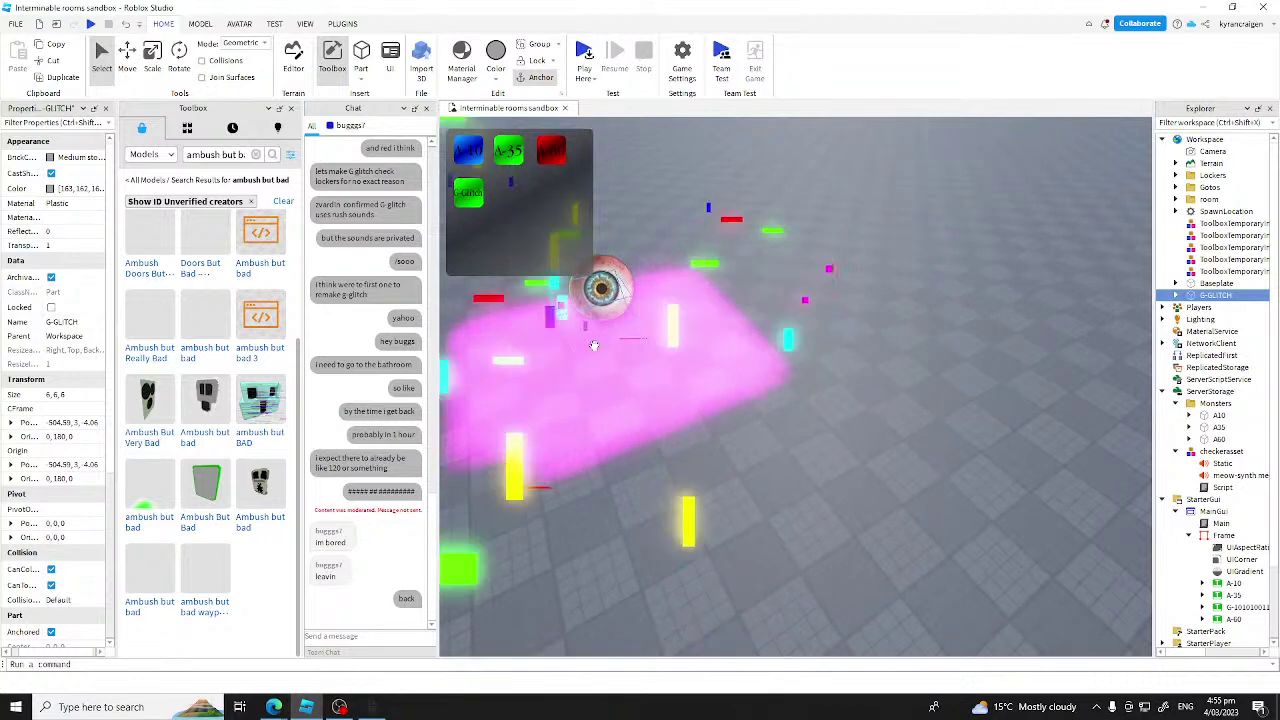
drag(595, 346, 836, 299)
click(850, 447)
right_drag(851, 447, 866, 439)
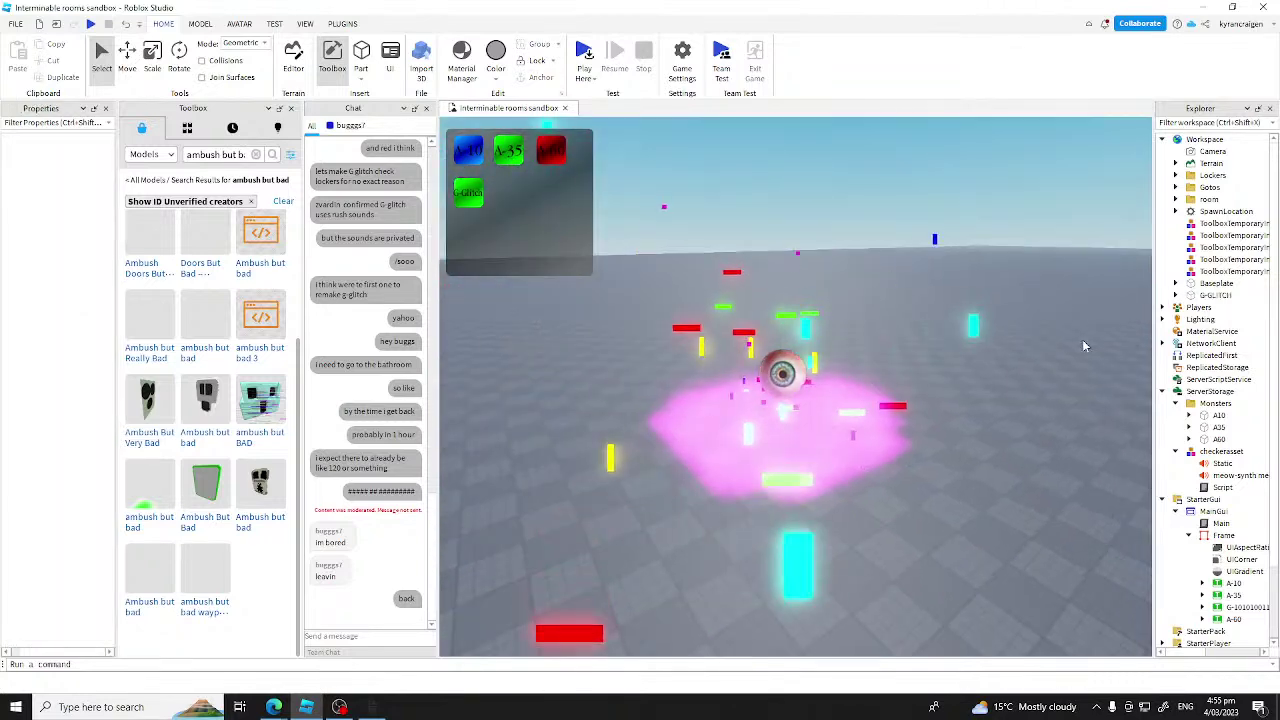
Step: Examine the Controller script inside the A10 monster, from its Config table to the movement loop
click(1176, 295)
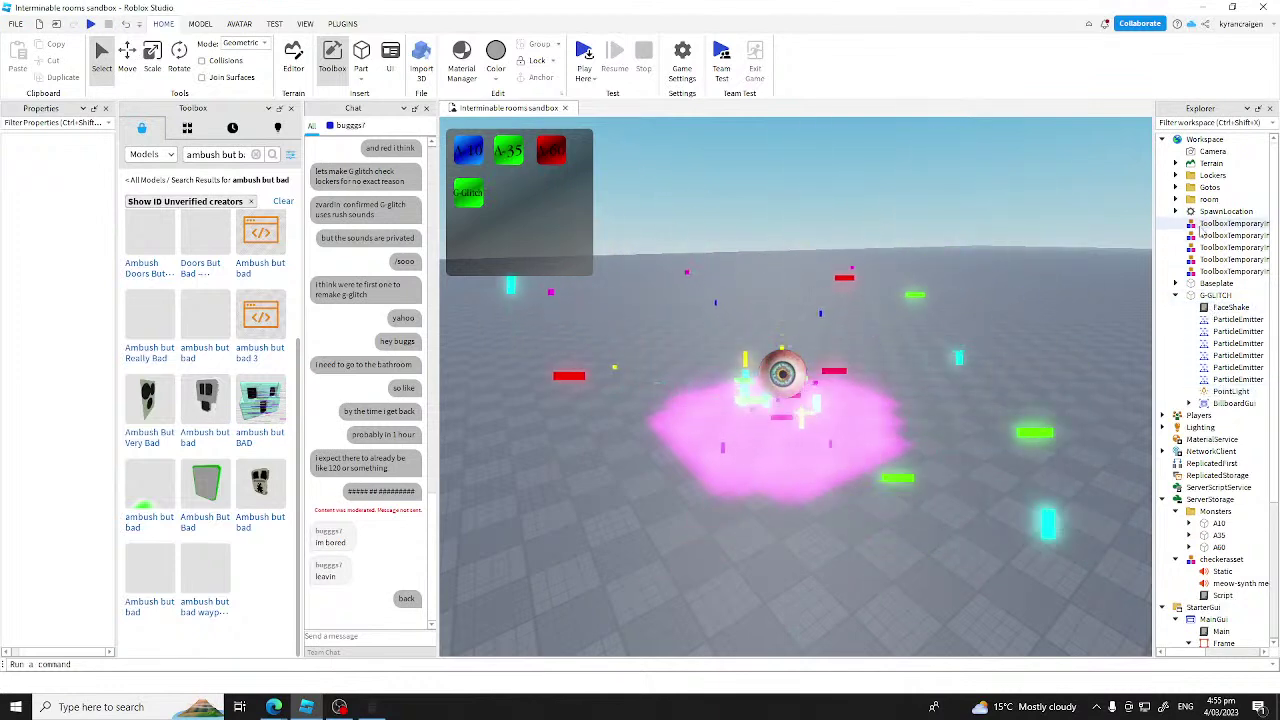
click(1189, 523)
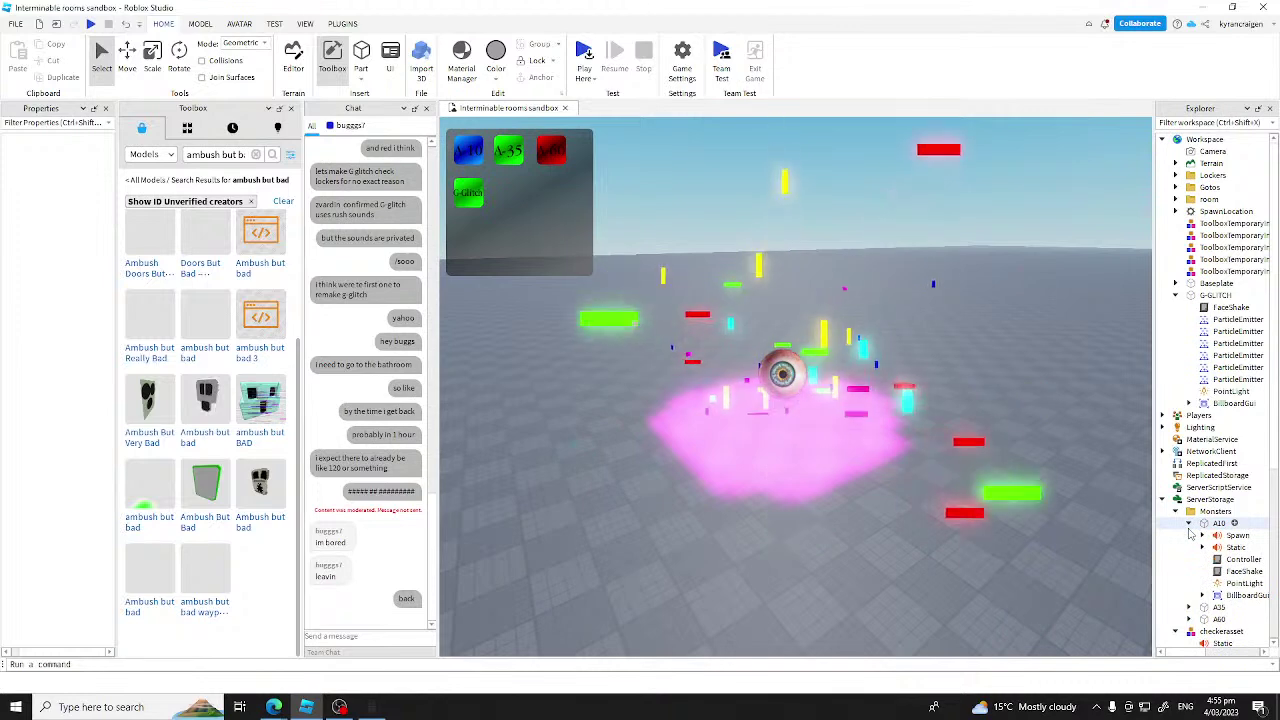
double_click(1235, 559)
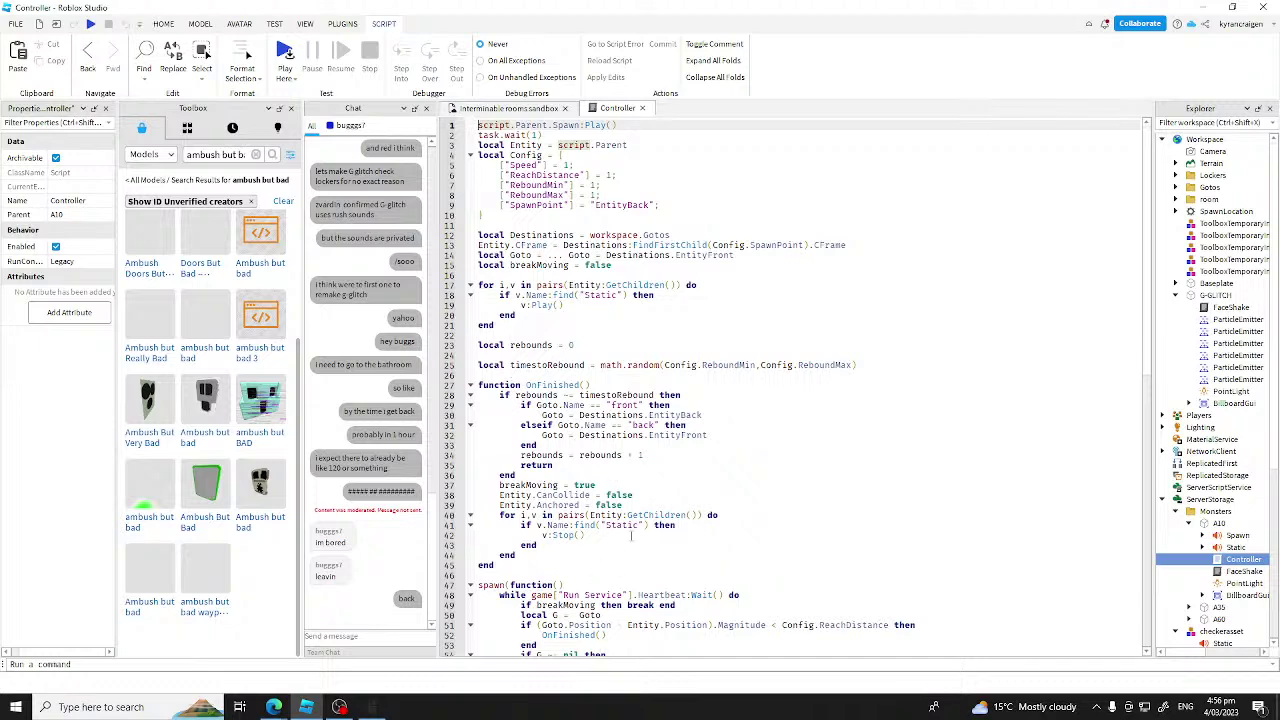
scroll(631, 536, down, 4)
scroll(620, 497, up, 1)
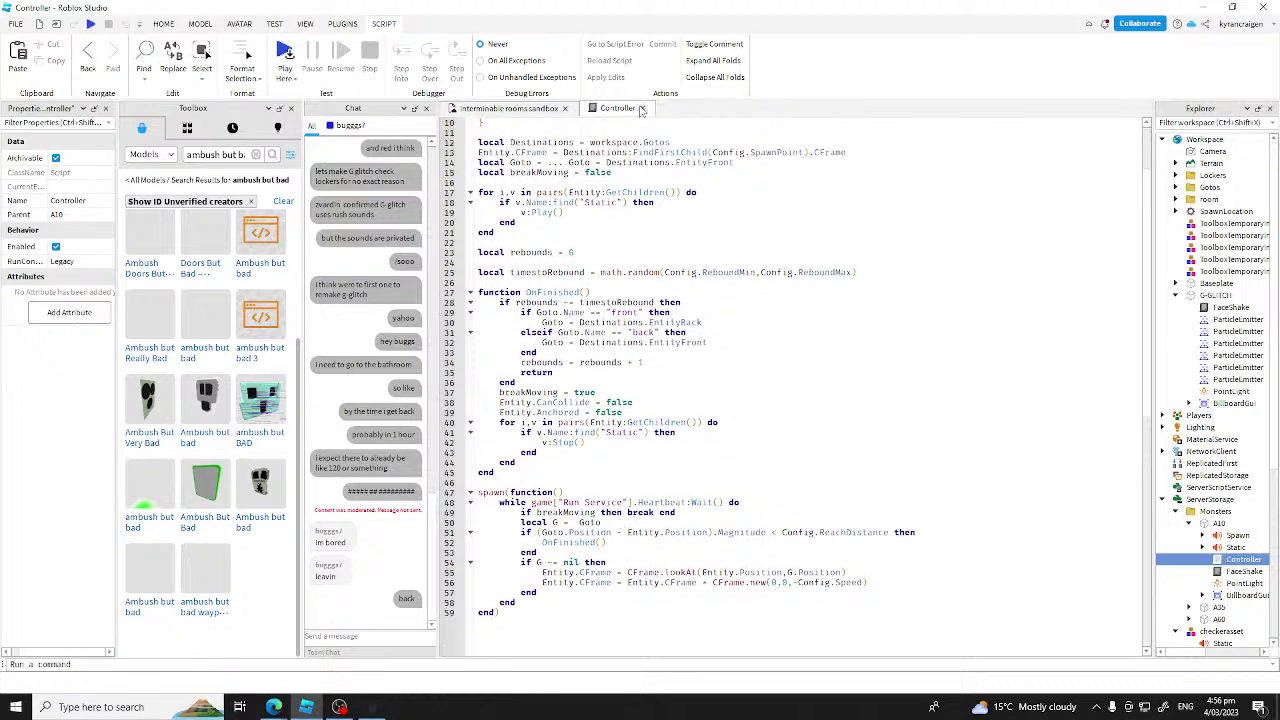
click(641, 110)
Step: Copy the Controller script from A10 and paste it into G-GLITCH
right_click(1127, 327)
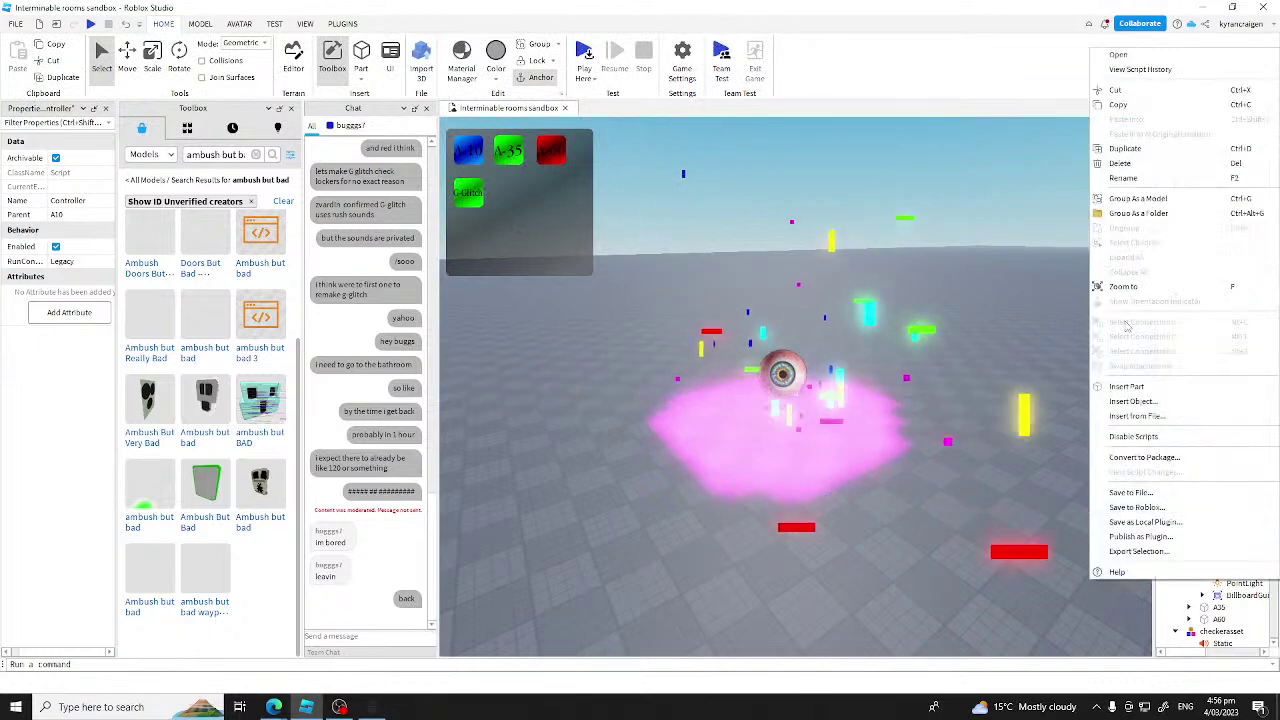
click(1155, 106)
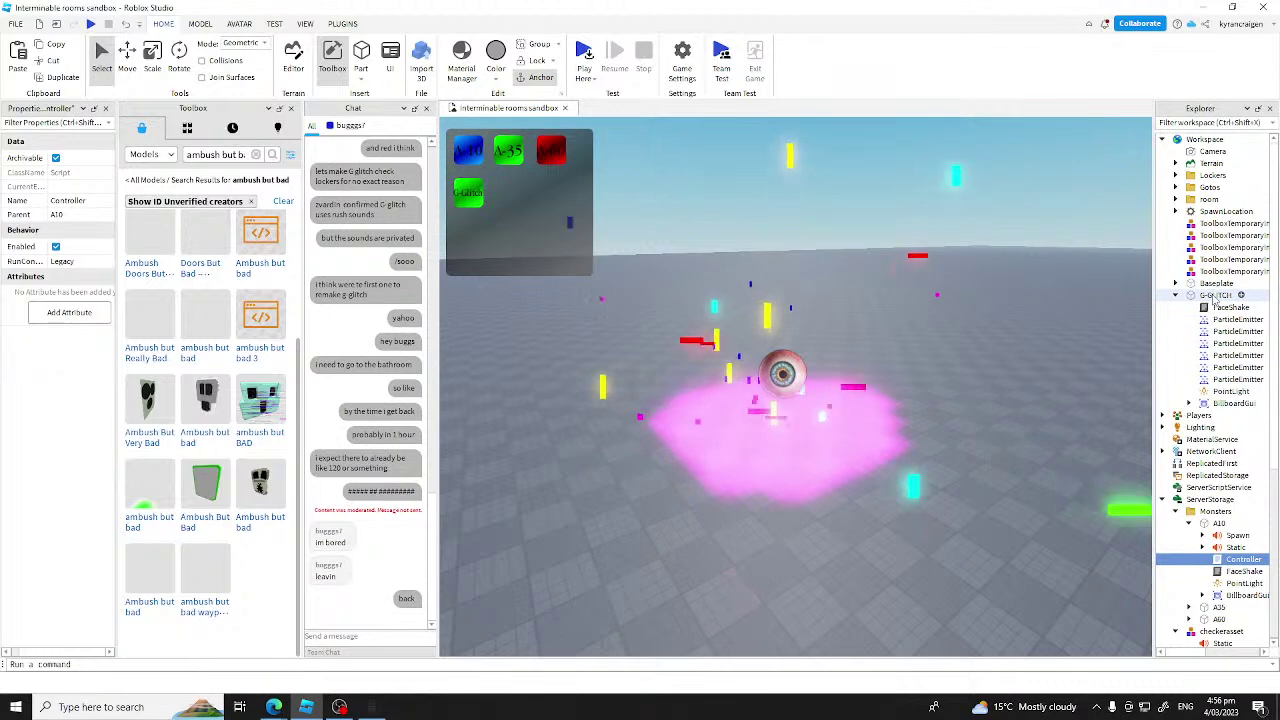
right_click(1215, 296)
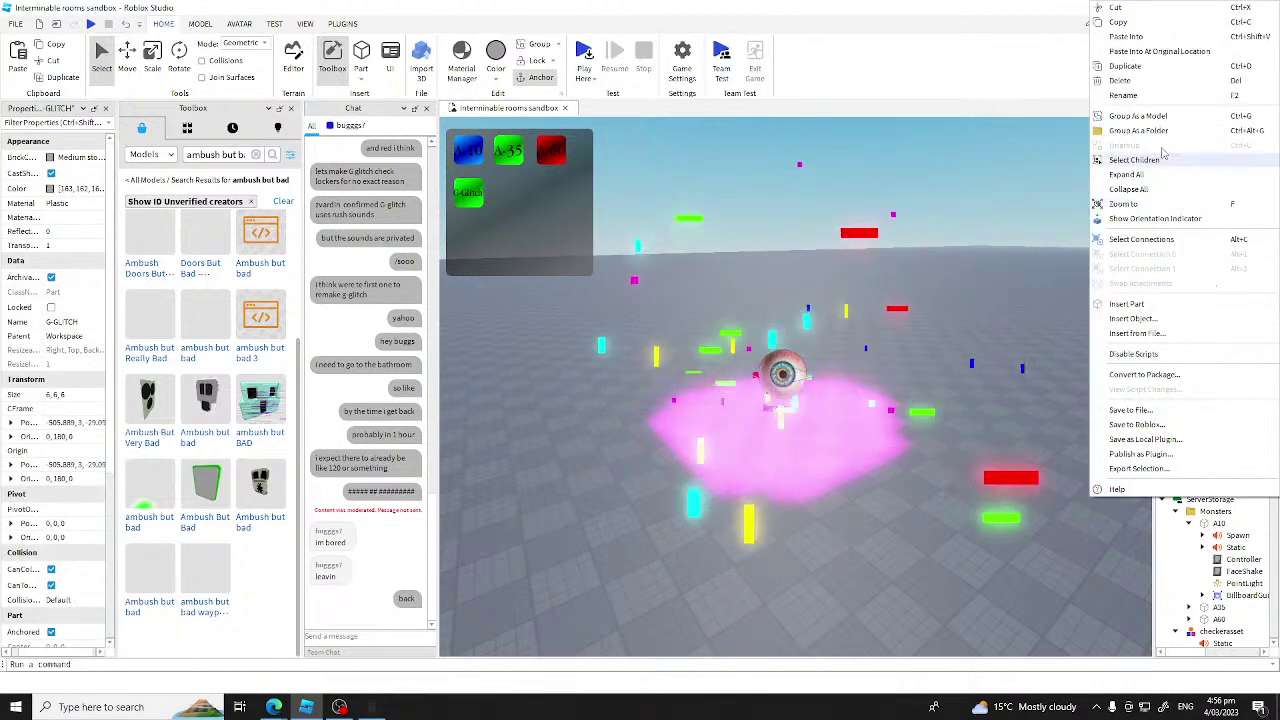
click(1160, 159)
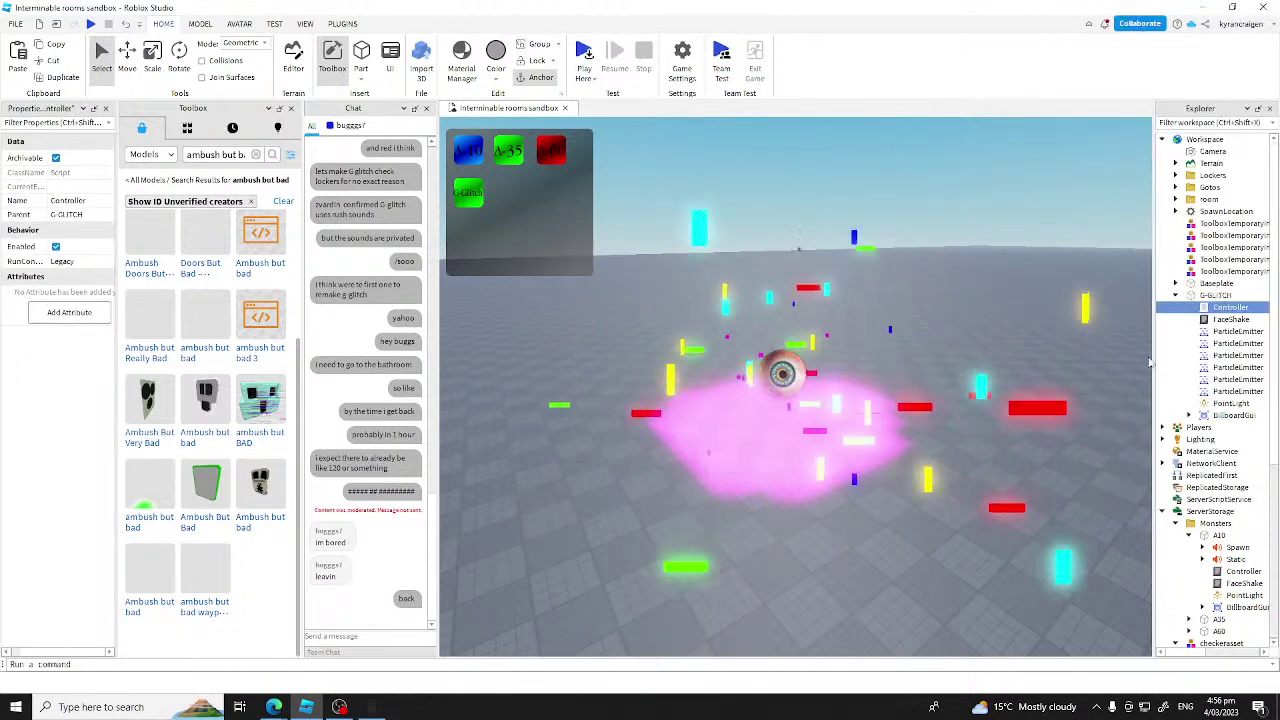
Step: Move G-GLITCH from Workspace back into the Monsters folder in ServerStorage and start a playtest in Play mode
click(1205, 295)
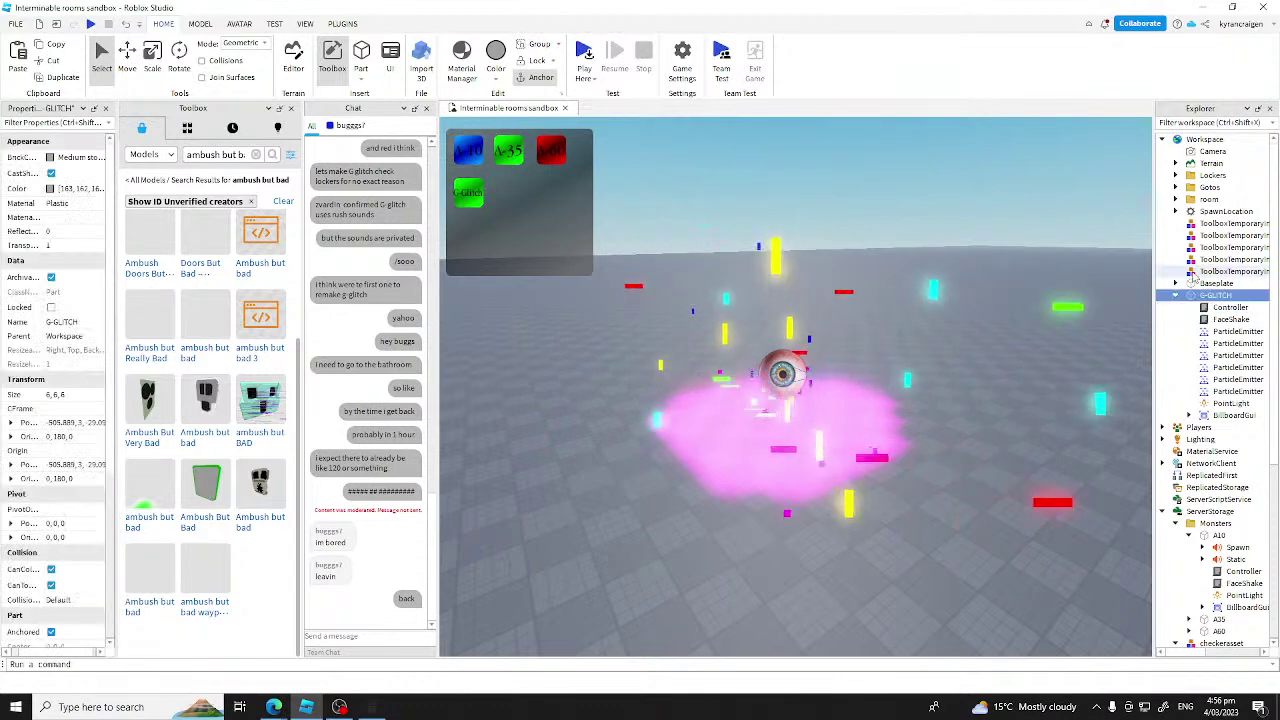
drag(1205, 295, 1205, 404)
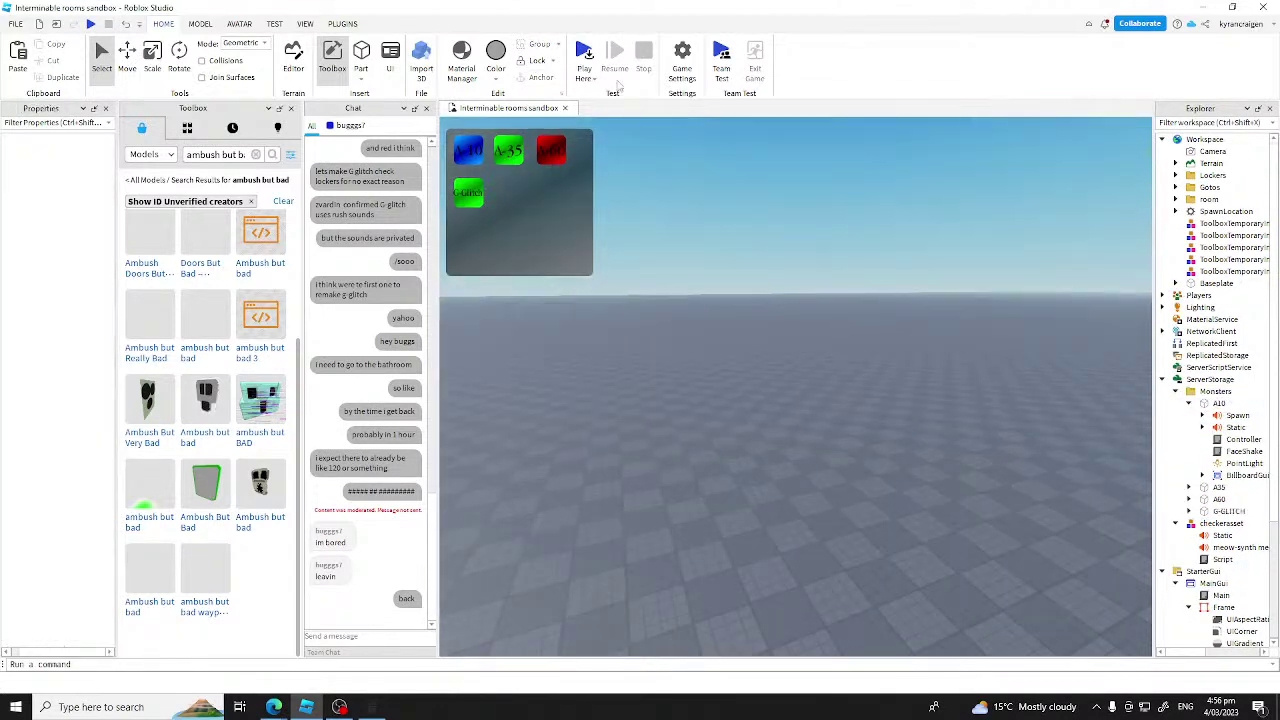
click(593, 79)
click(585, 93)
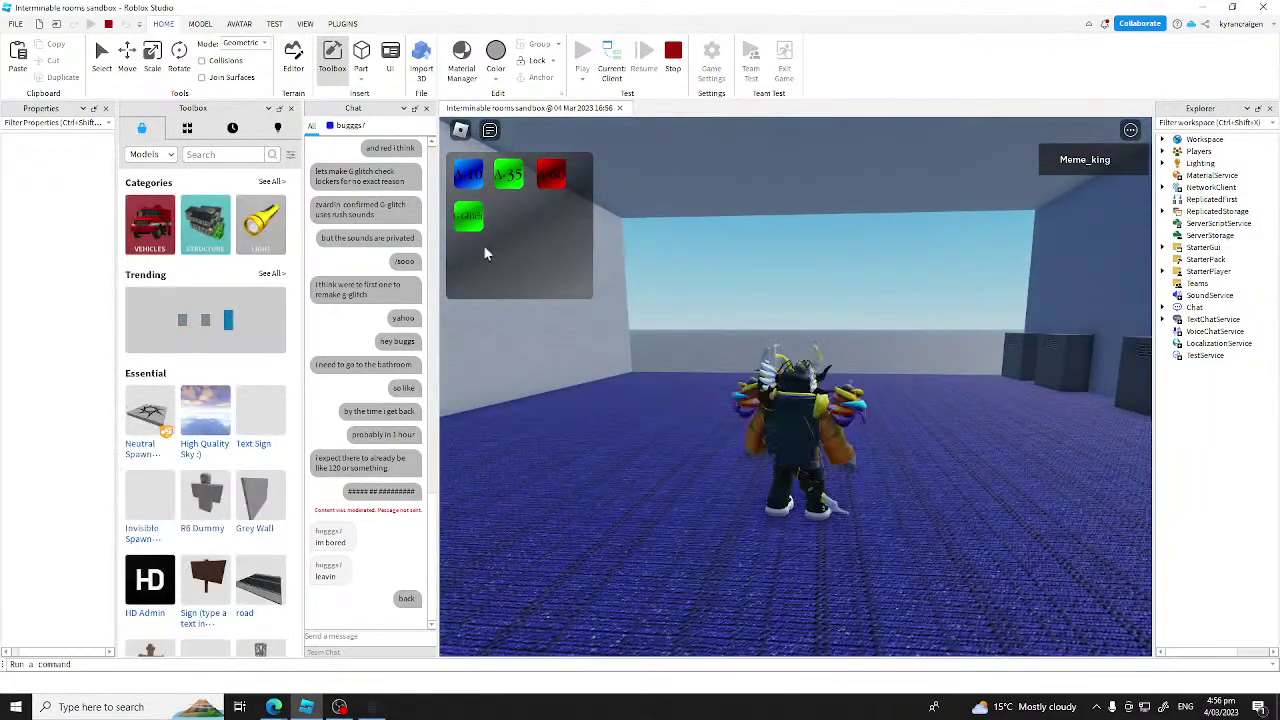
Step: Spawn G-GLITCH from its button, walk out of the room to look for it, and stop the playtest
right_drag(483, 247, 523, 158)
scroll(523, 158, down, 2)
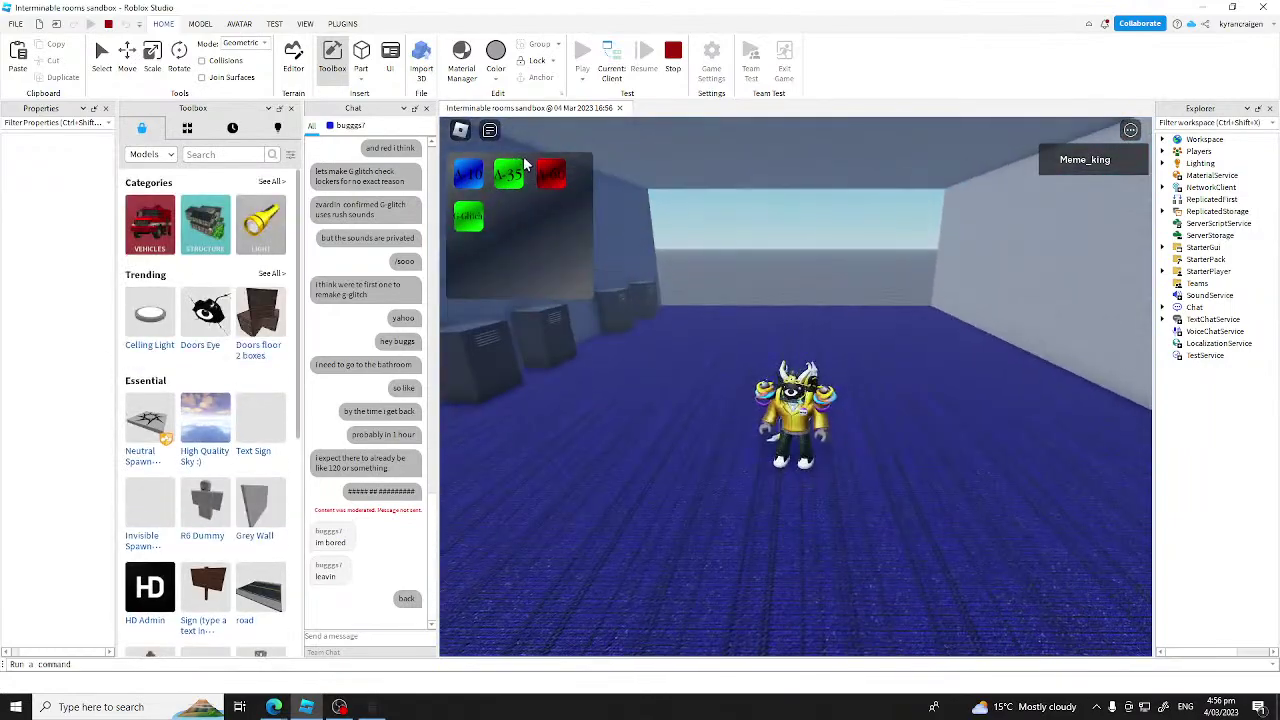
right_drag(625, 338, 630, 341)
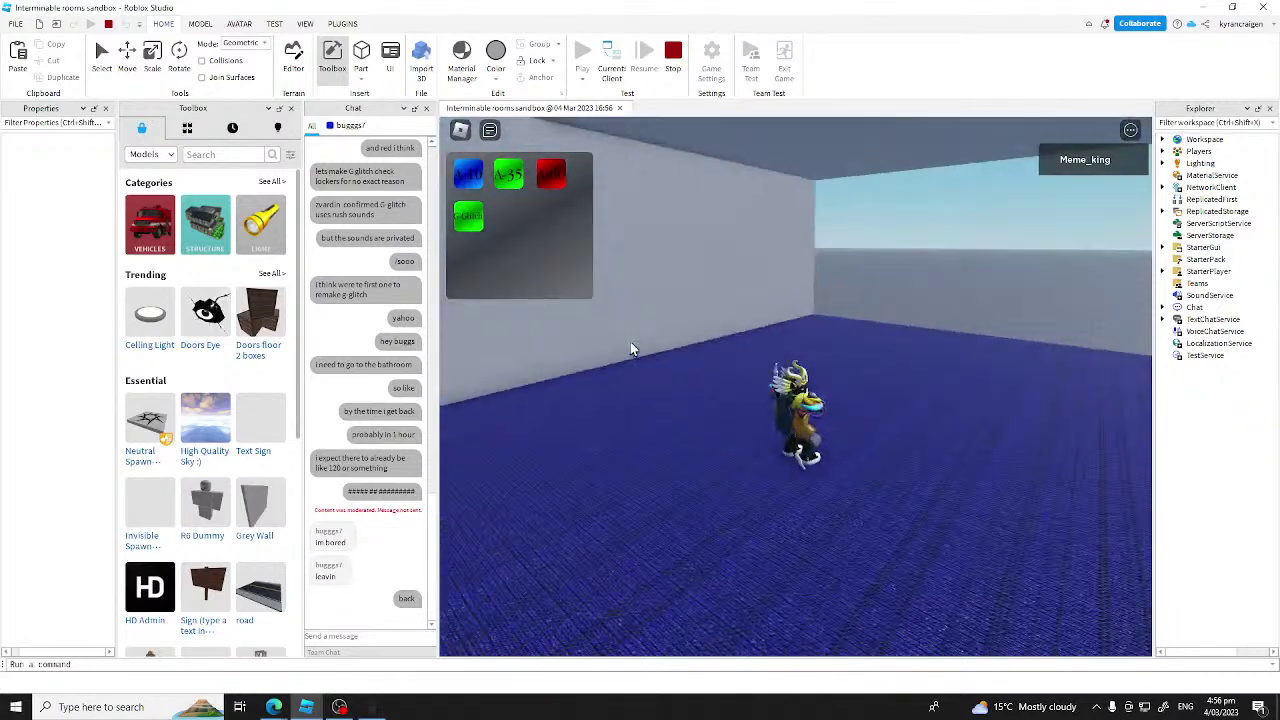
click(468, 230)
key(d)
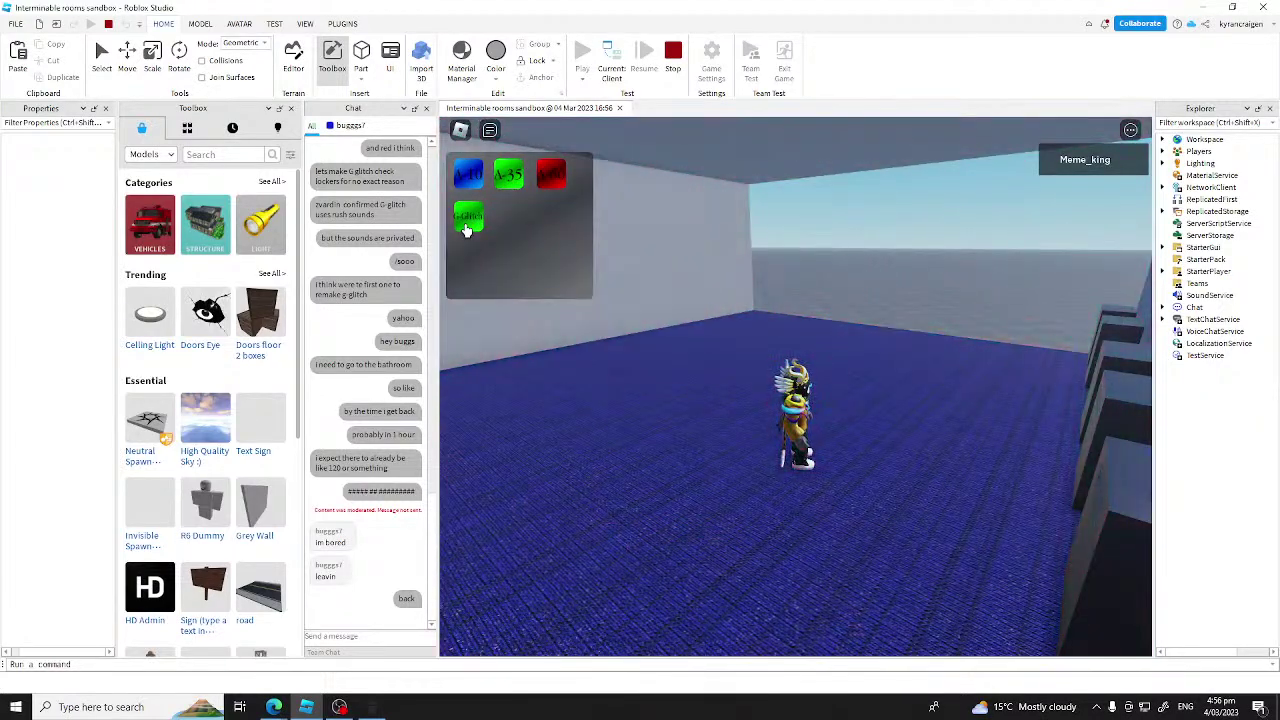
key(w)
key(d)
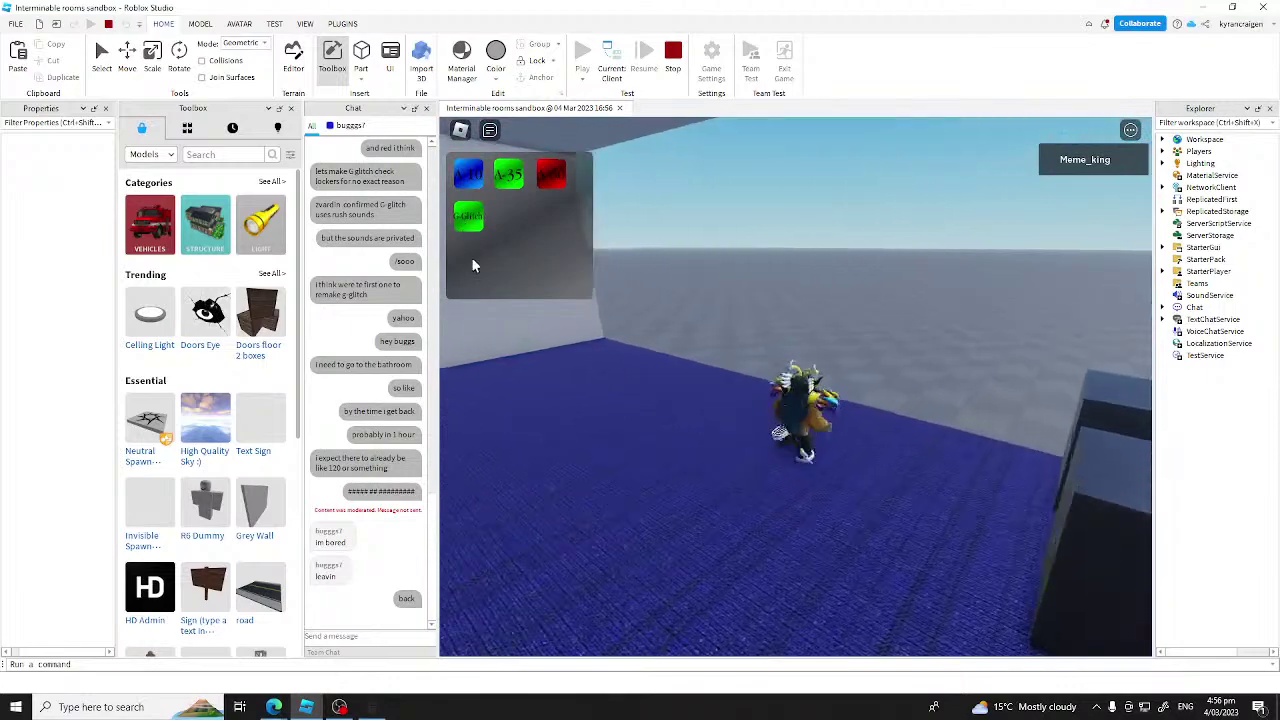
key(w)
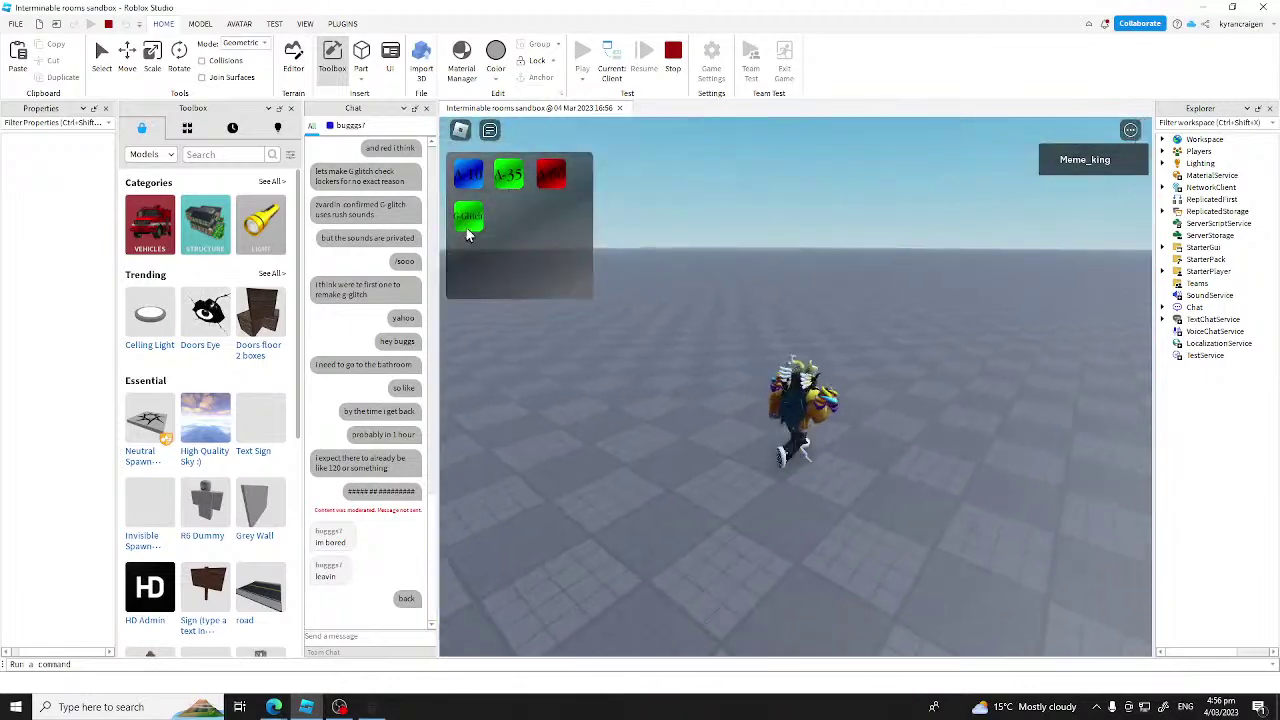
key(w)
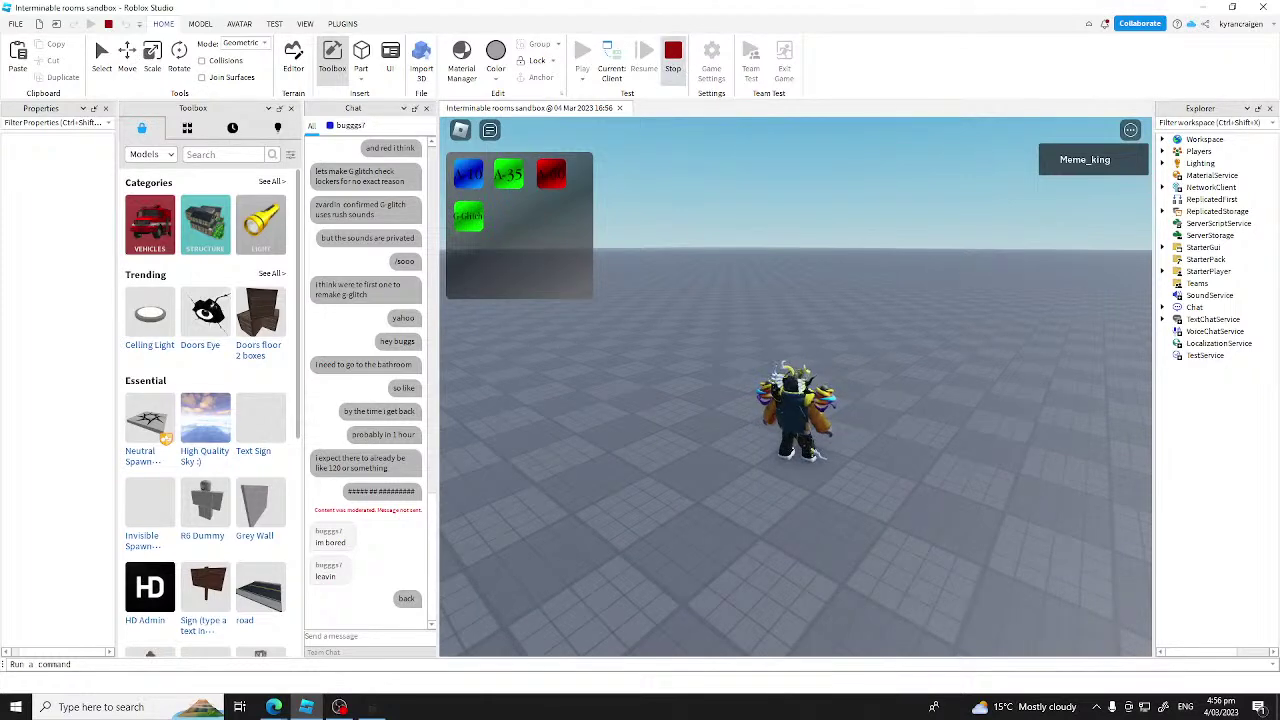
click(673, 60)
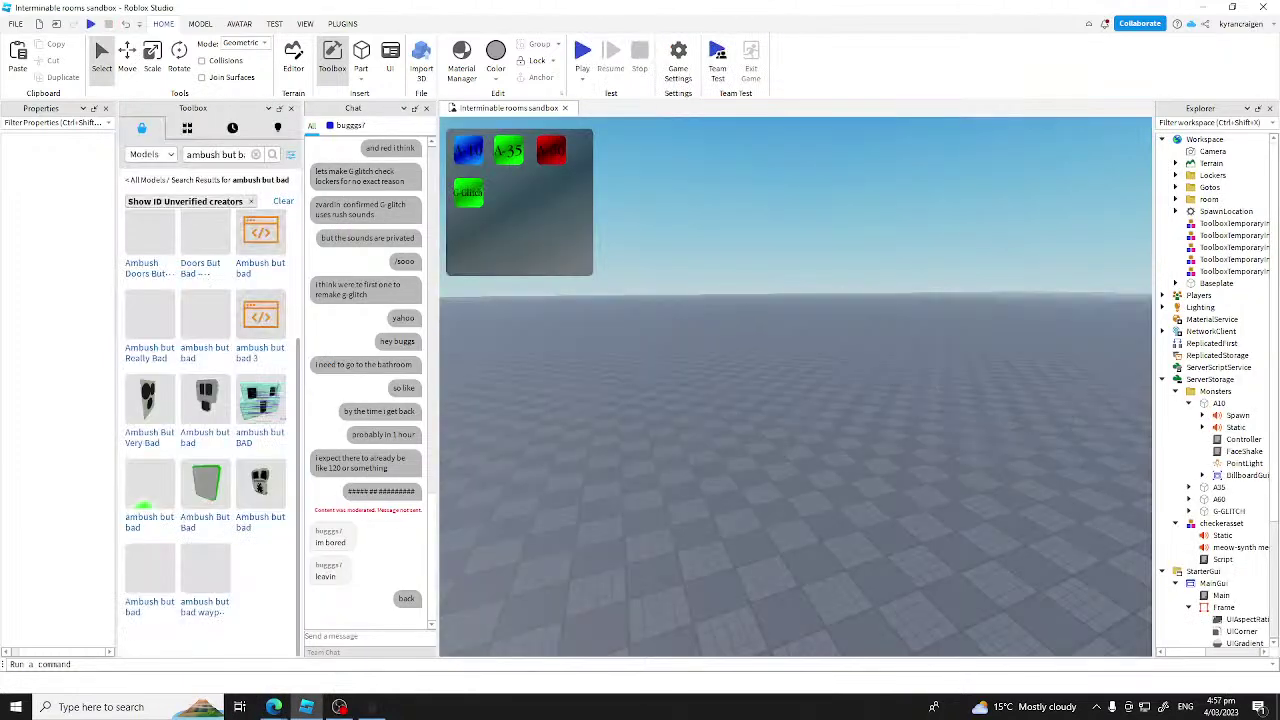
Step: Compare the Controller script in A10 with the one in G-GLITCH
double_click(1215, 440)
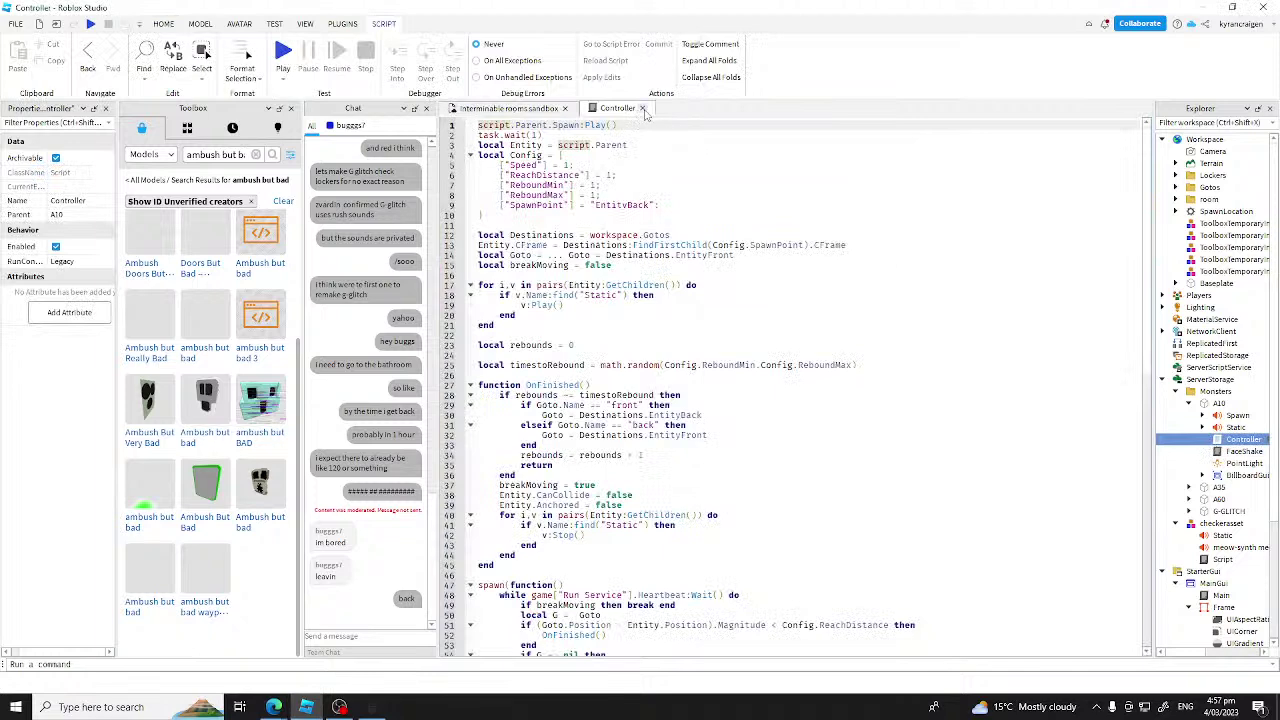
click(643, 108)
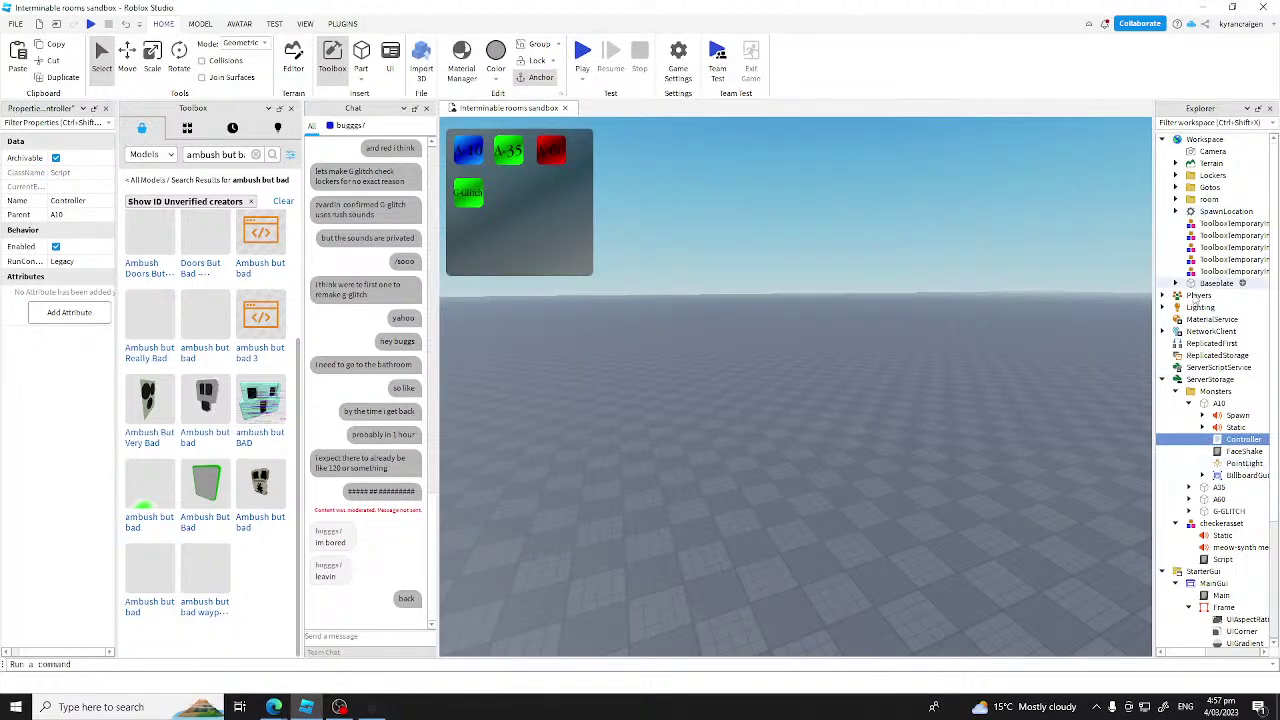
click(1189, 511)
double_click(1240, 523)
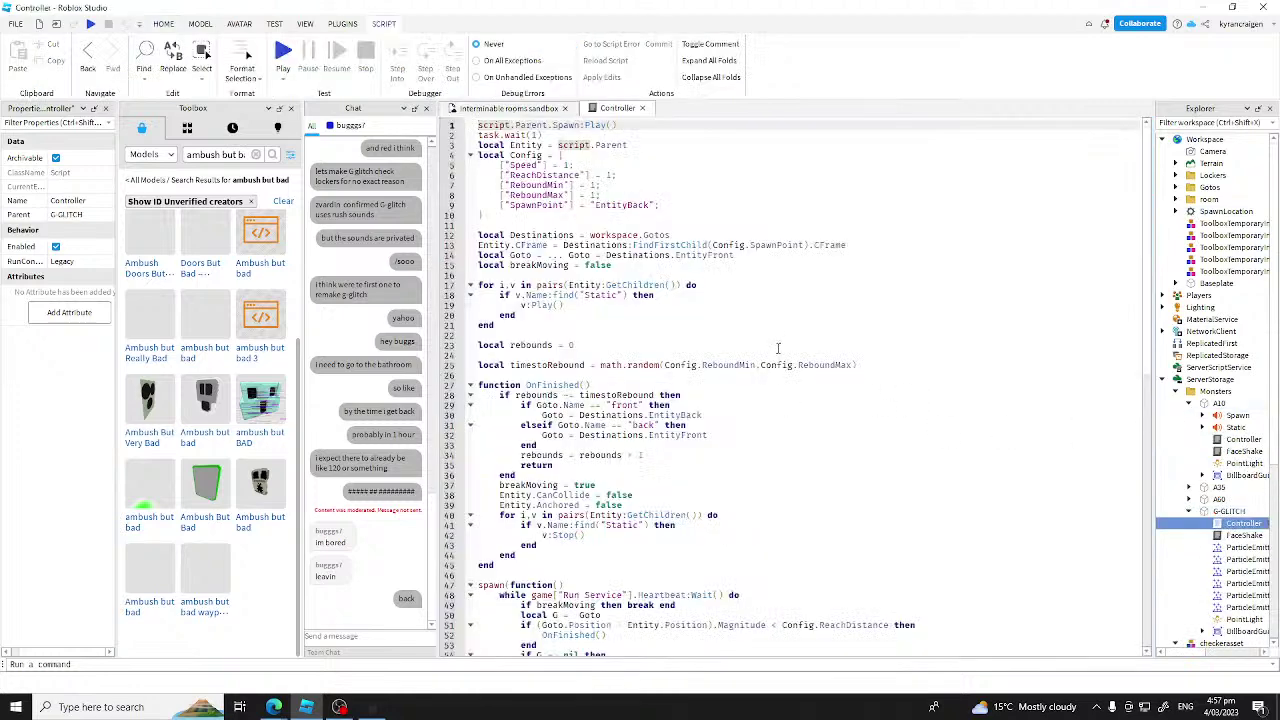
scroll(779, 347, down, 5)
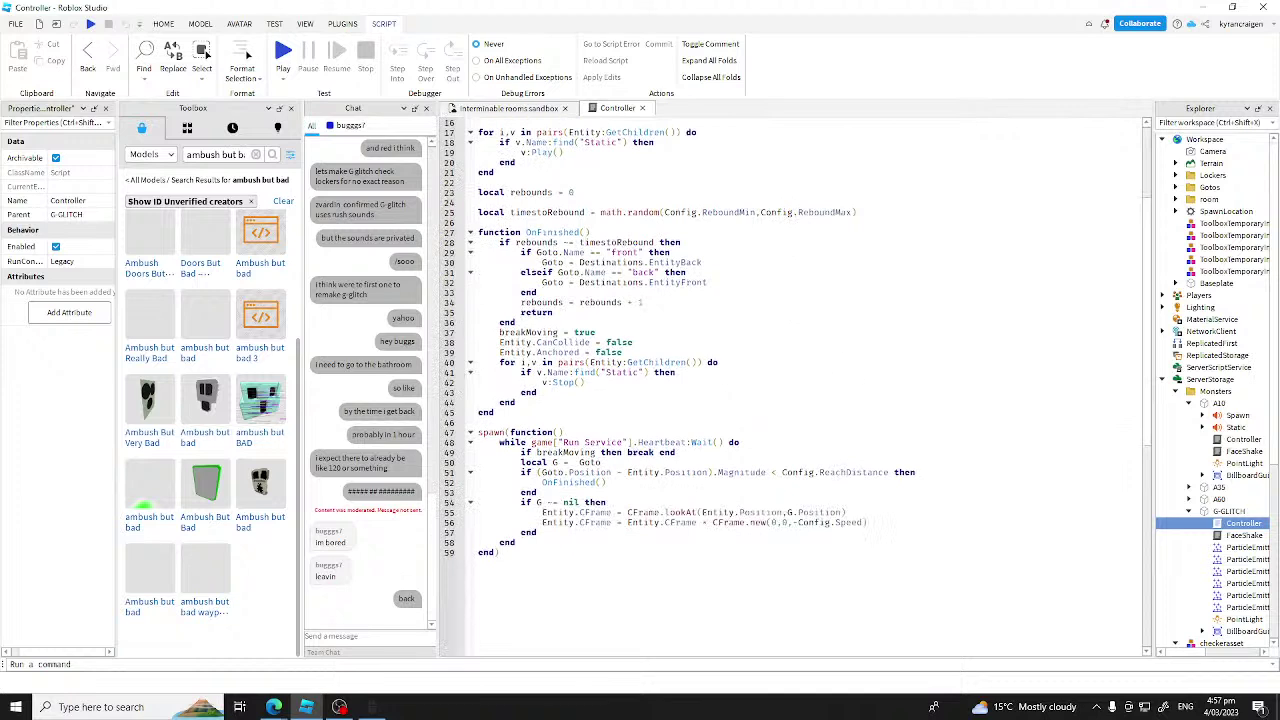
scroll(1193, 433, down, 3)
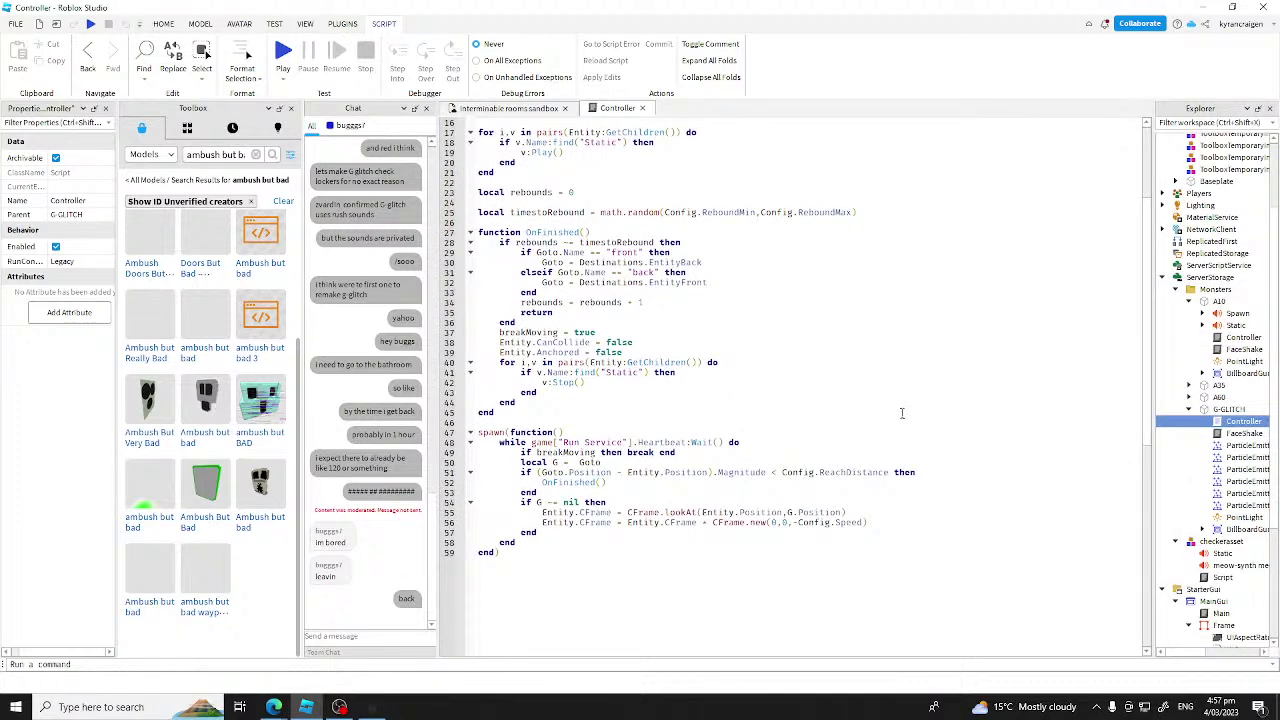
scroll(901, 413, down, 1)
scroll(636, 453, up, 2)
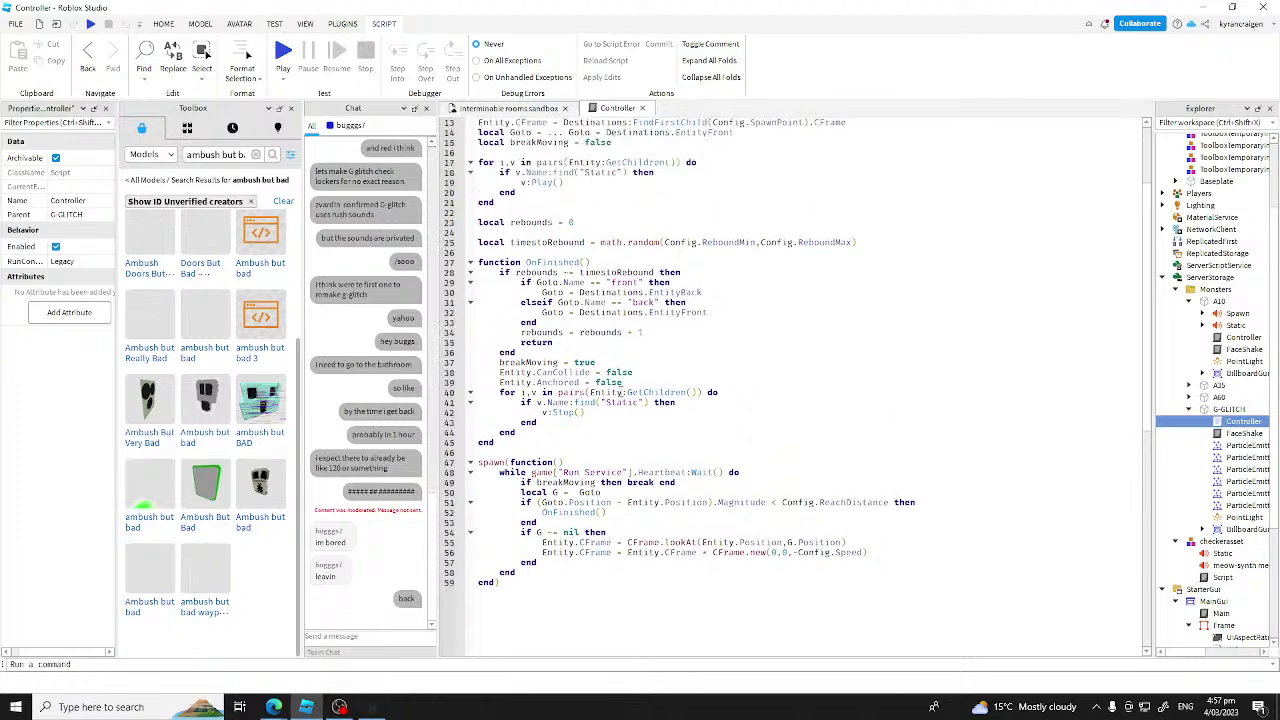
scroll(795, 387, up, 4)
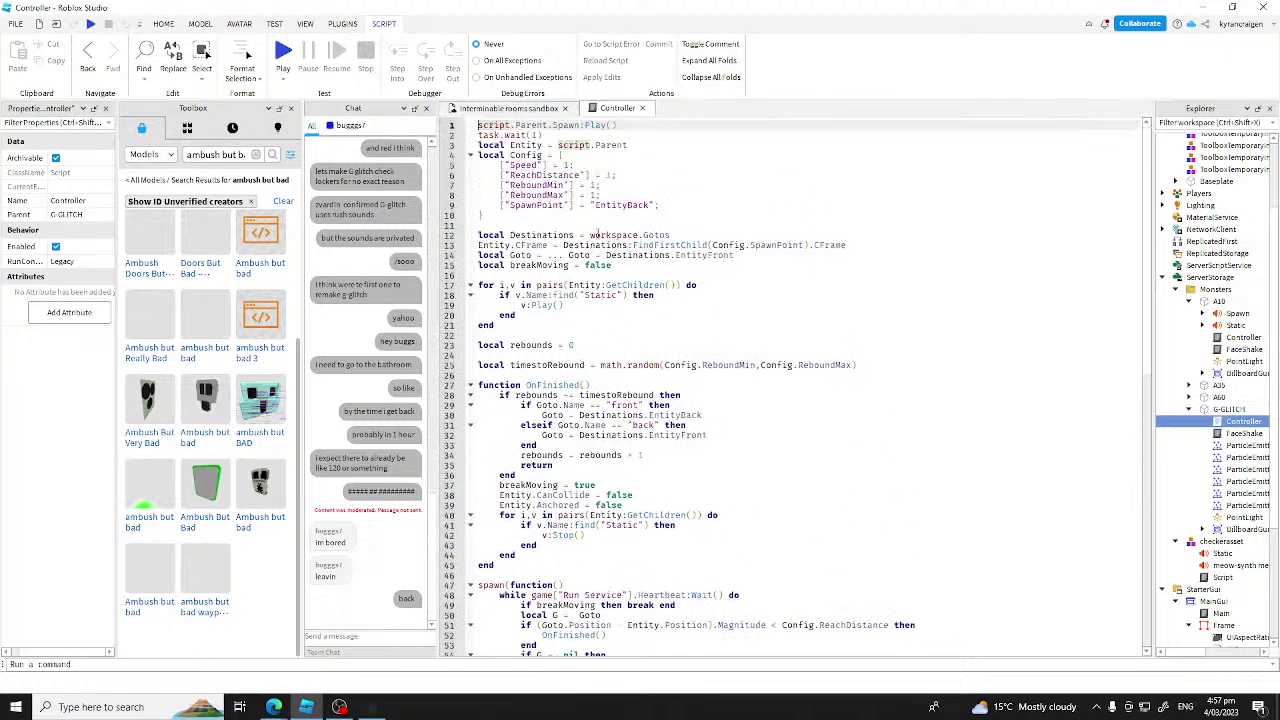
Step: Check the Config references in G-GLITCH's Controller script, close it, and delete the script from G-GLITCH
click(510, 155)
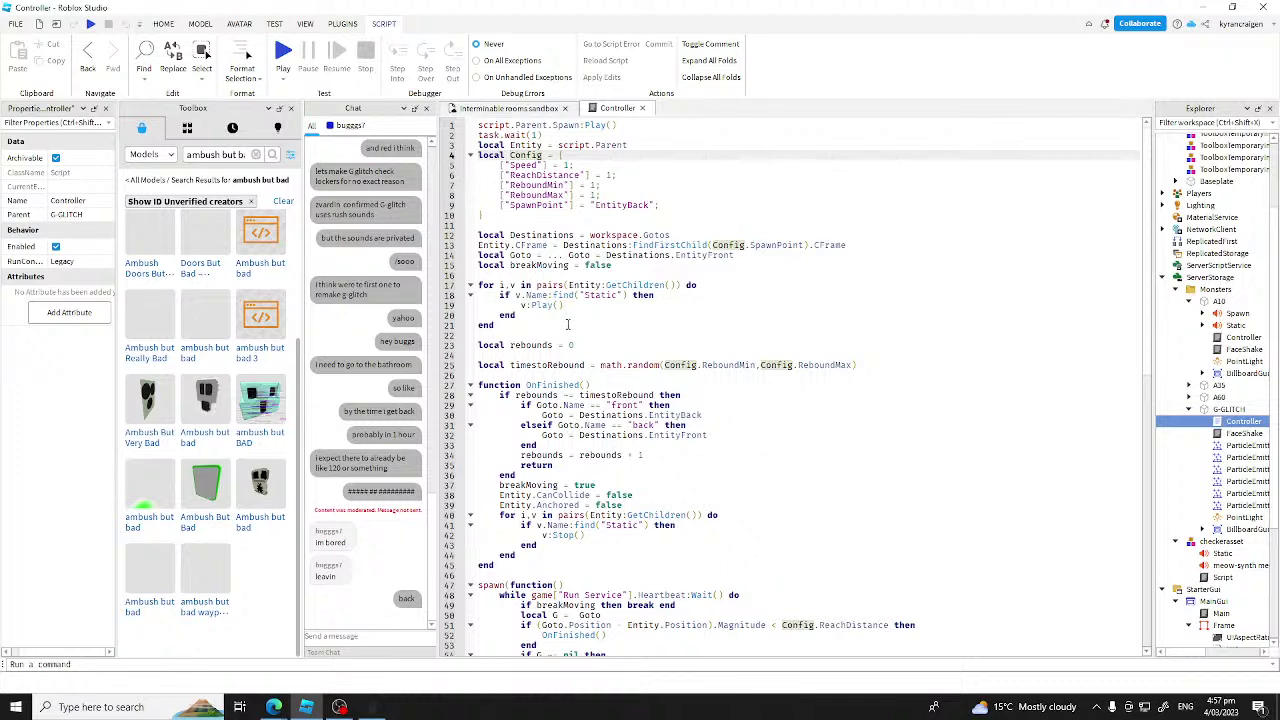
scroll(567, 324, down, 2)
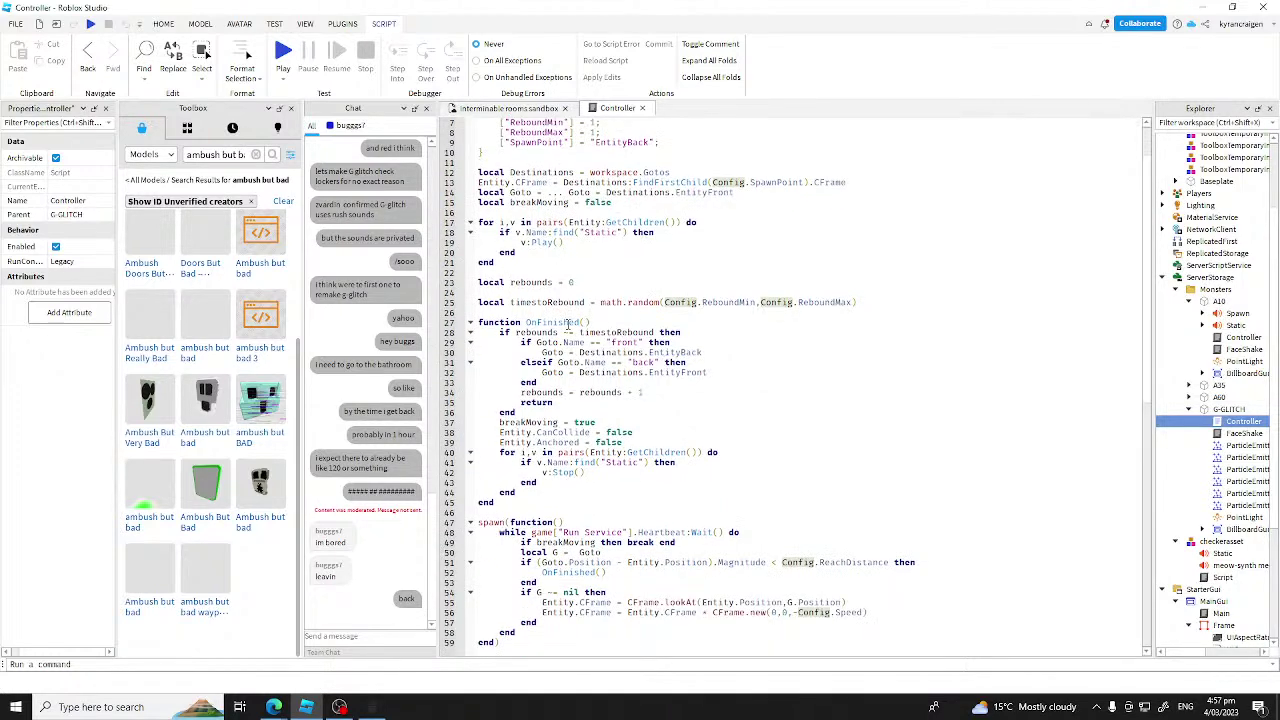
scroll(567, 324, down, 2)
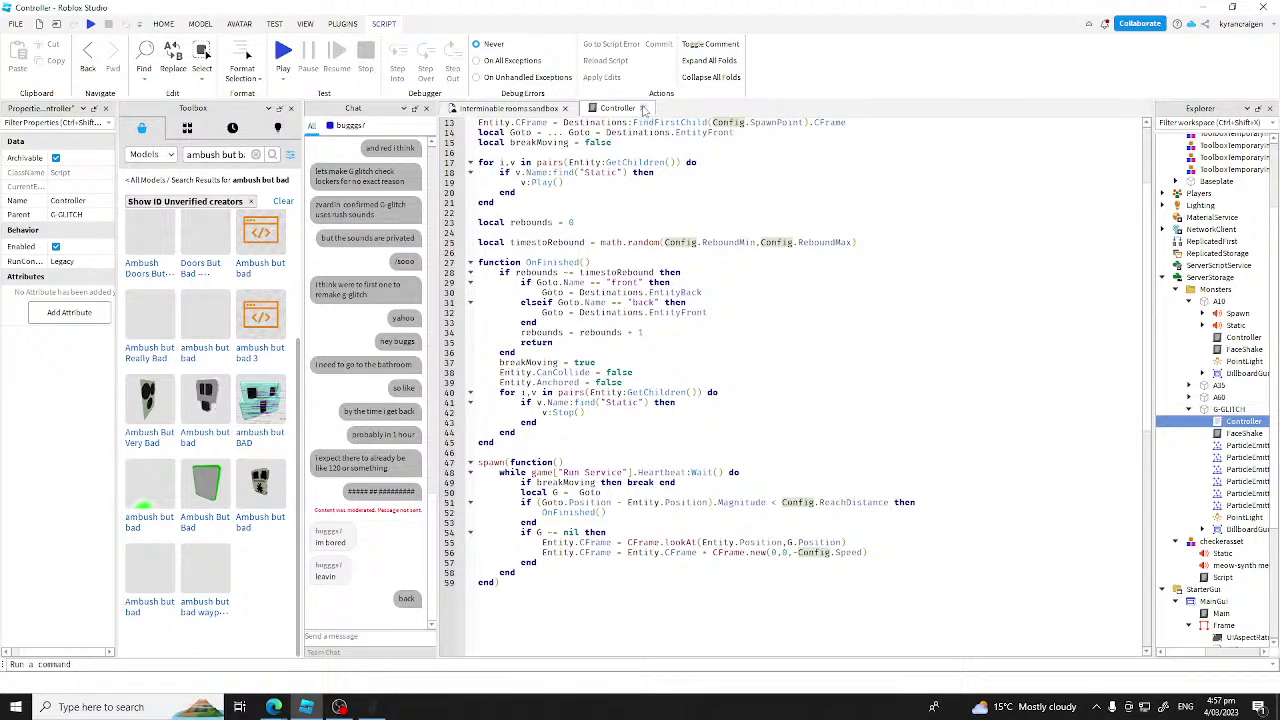
click(644, 108)
key(Delete)
Step: Select a locker inside the room and preview the Slam sound in its Root part
right_drag(832, 319, 945, 275)
scroll(902, 317, up, 5)
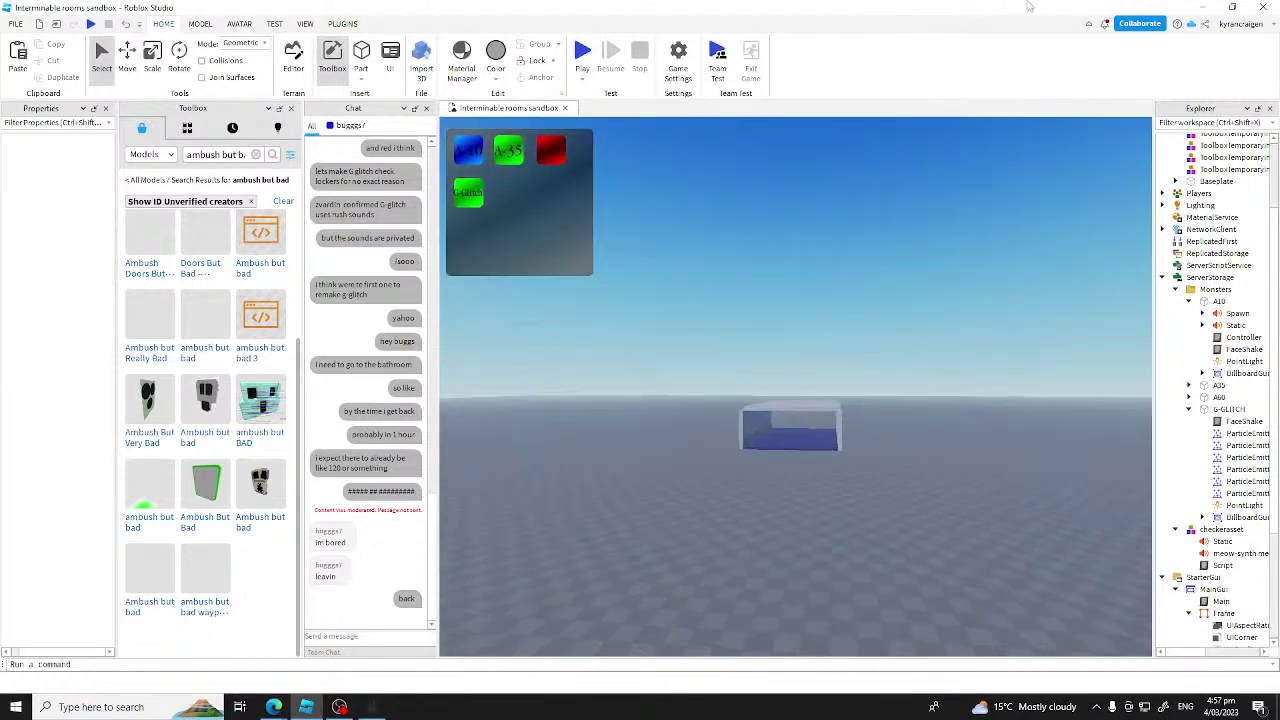
scroll(986, 435, up, 5)
scroll(986, 440, up, 10)
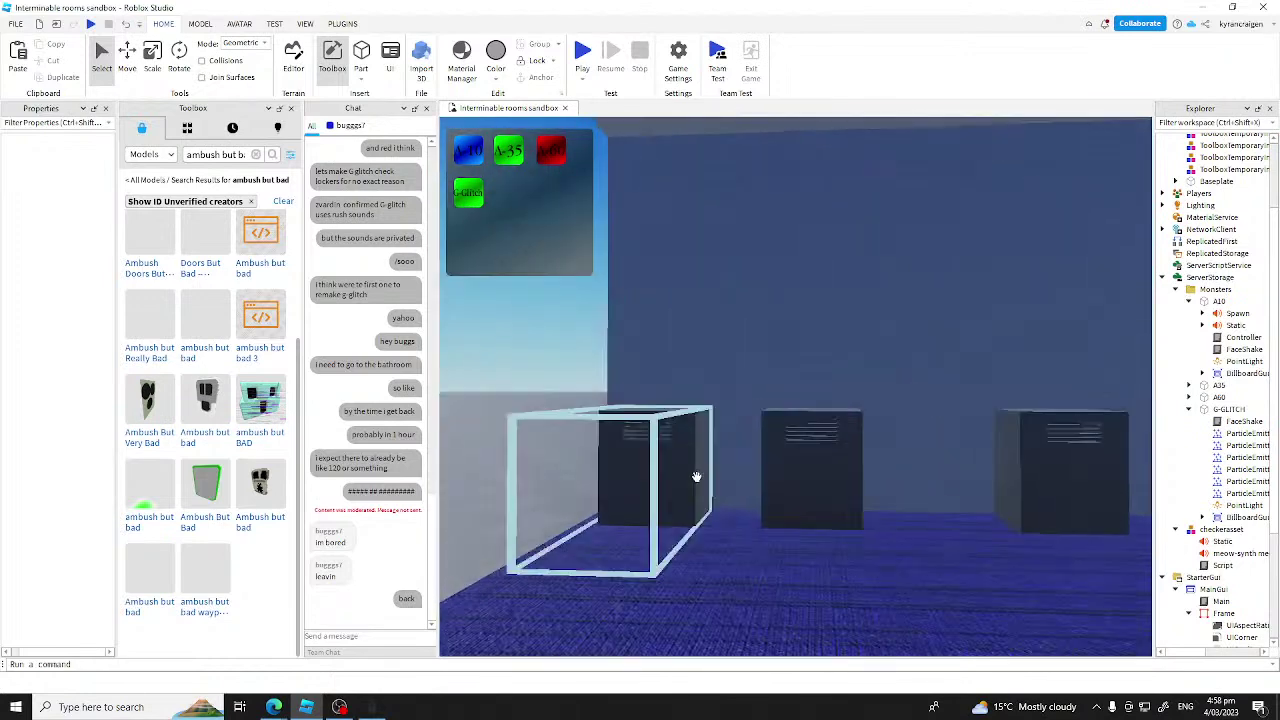
click(696, 477)
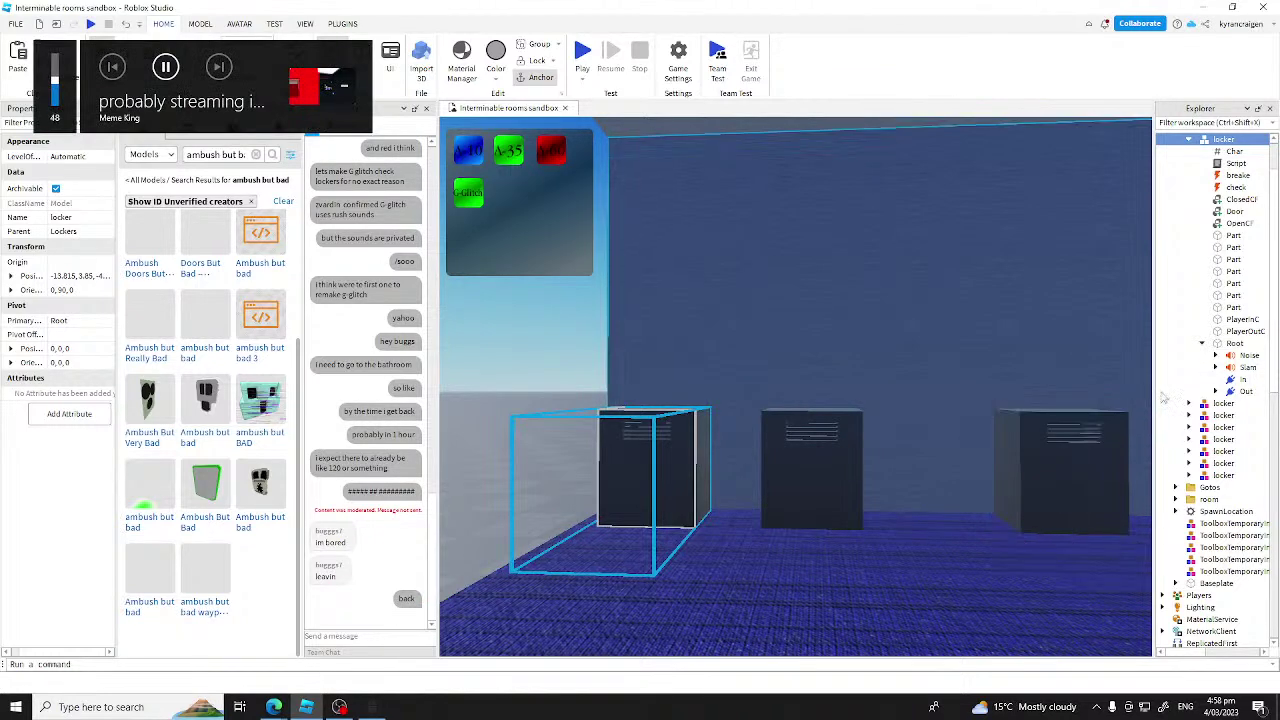
click(1248, 368)
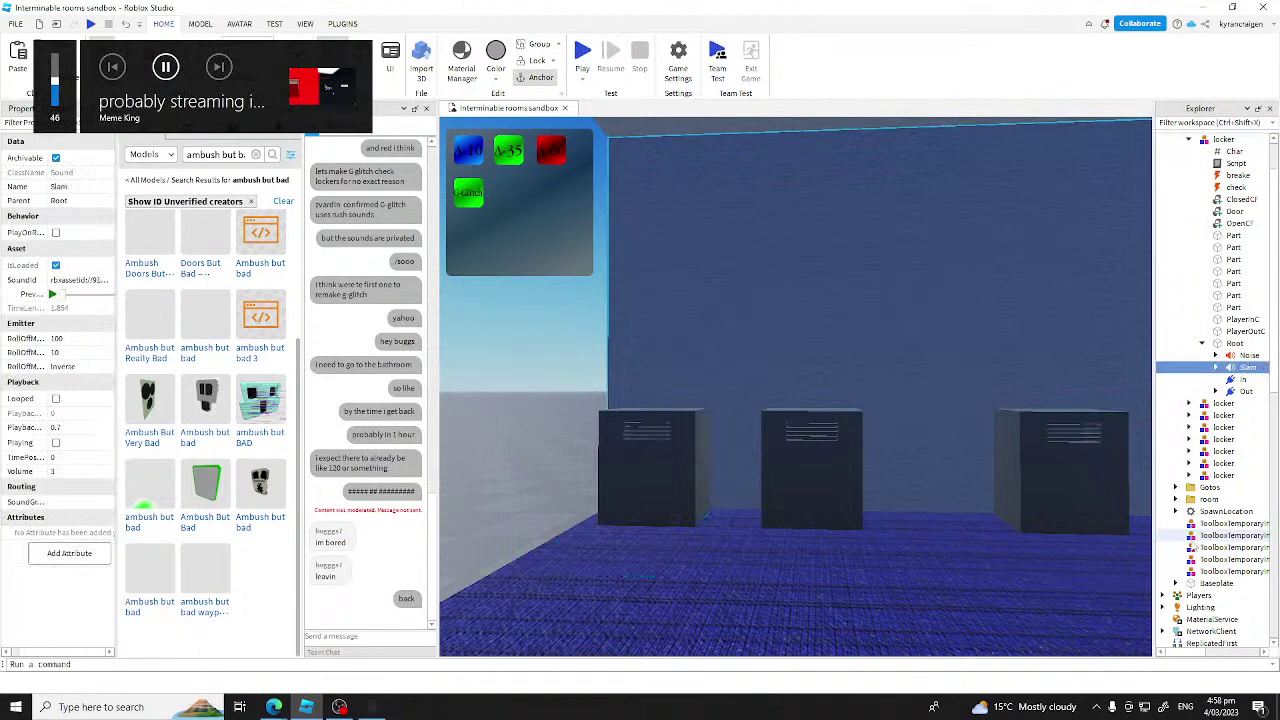
click(52, 295)
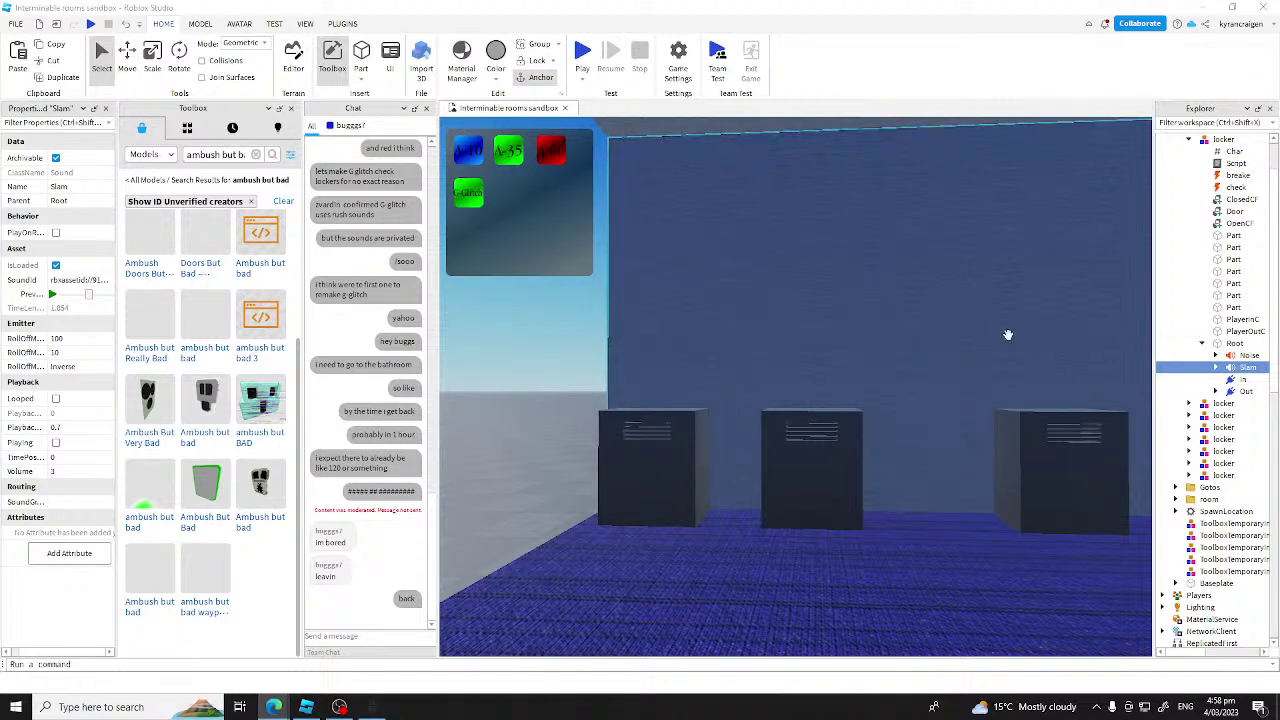
Step: Check the contents of the Out attachment in the locker's Root, then review the locker's Script and close it
click(1216, 392)
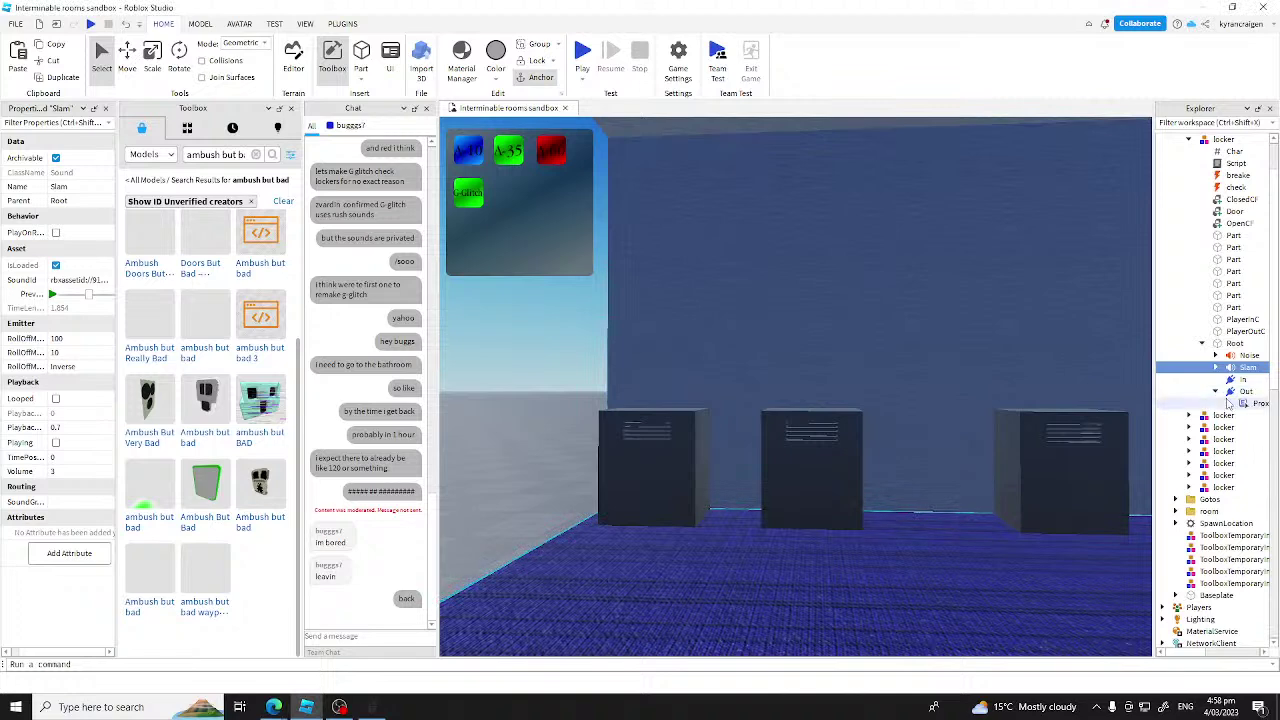
click(1215, 391)
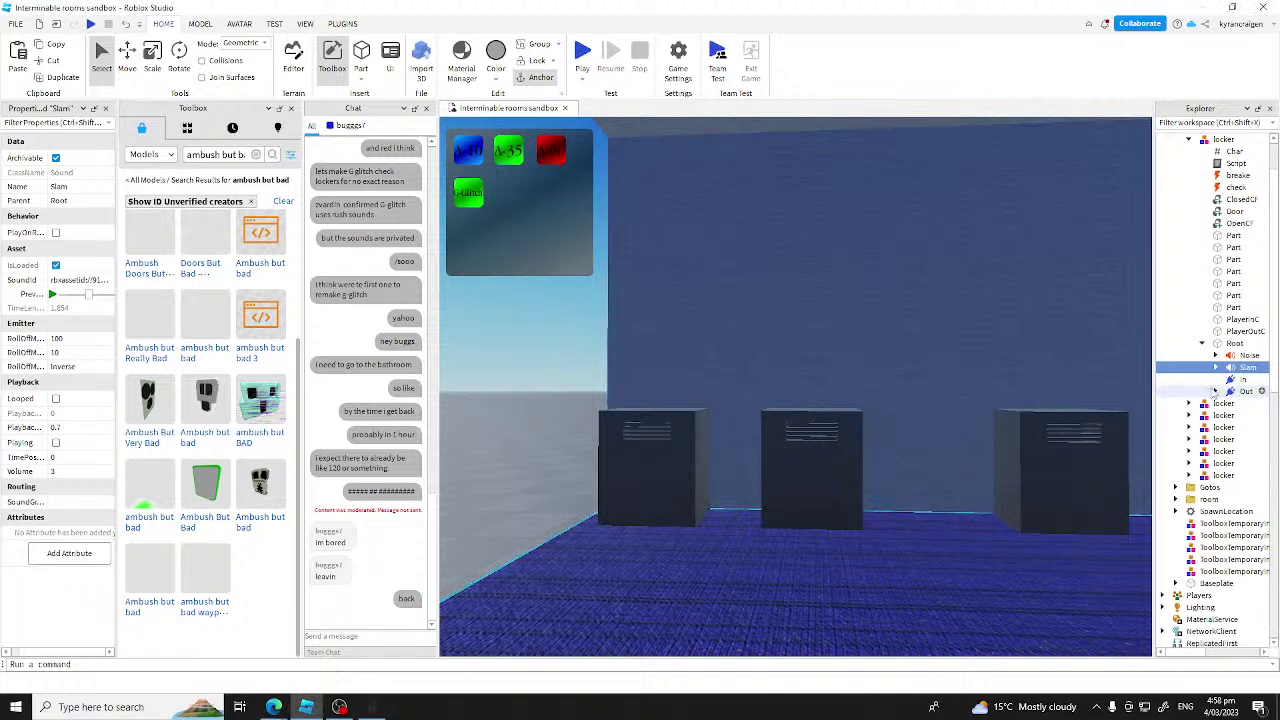
click(1235, 163)
double_click(1235, 163)
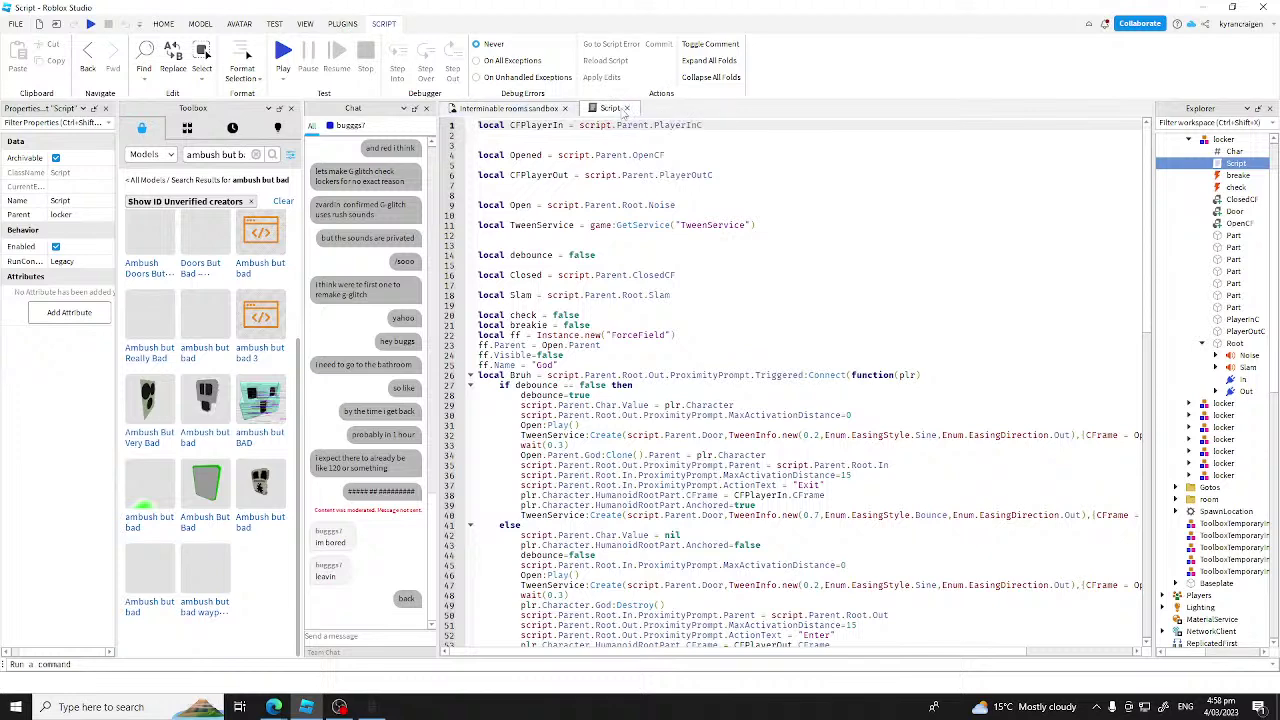
click(626, 108)
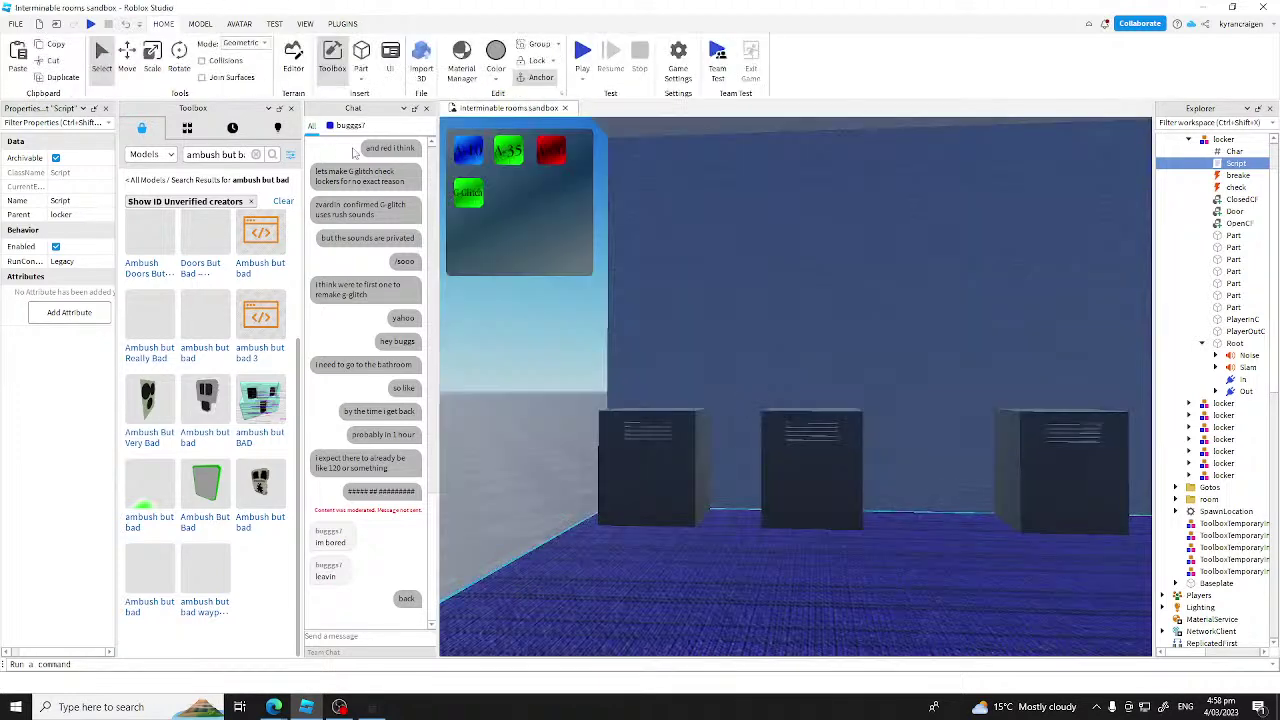
Step: Start a playtest from the current view inside the room, walk up to a locker and enter it
right_drag(958, 628, 872, 618)
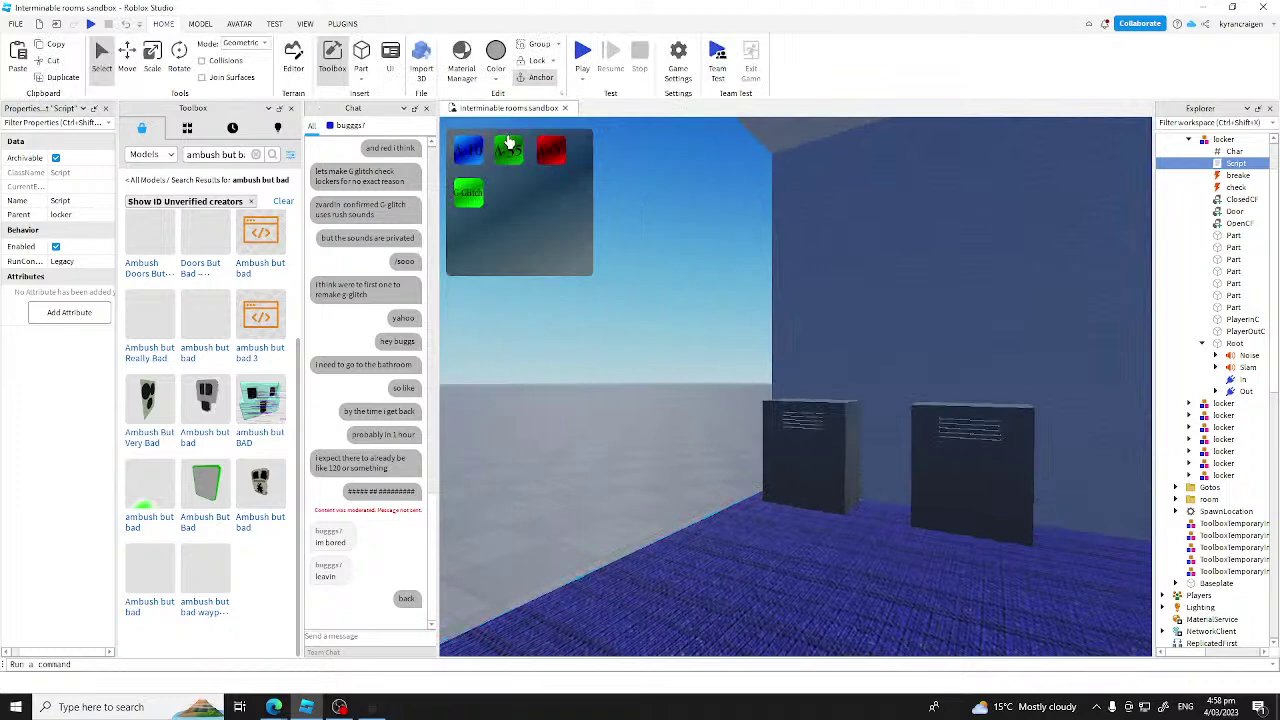
click(583, 83)
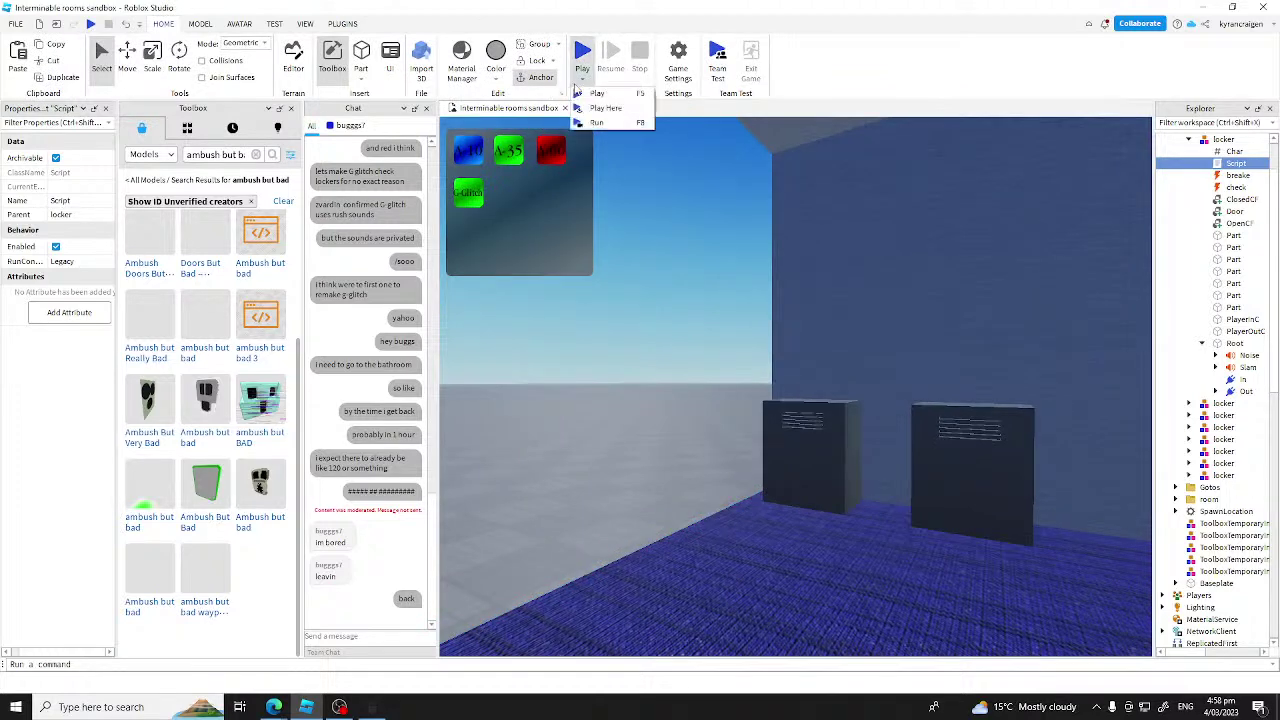
click(590, 109)
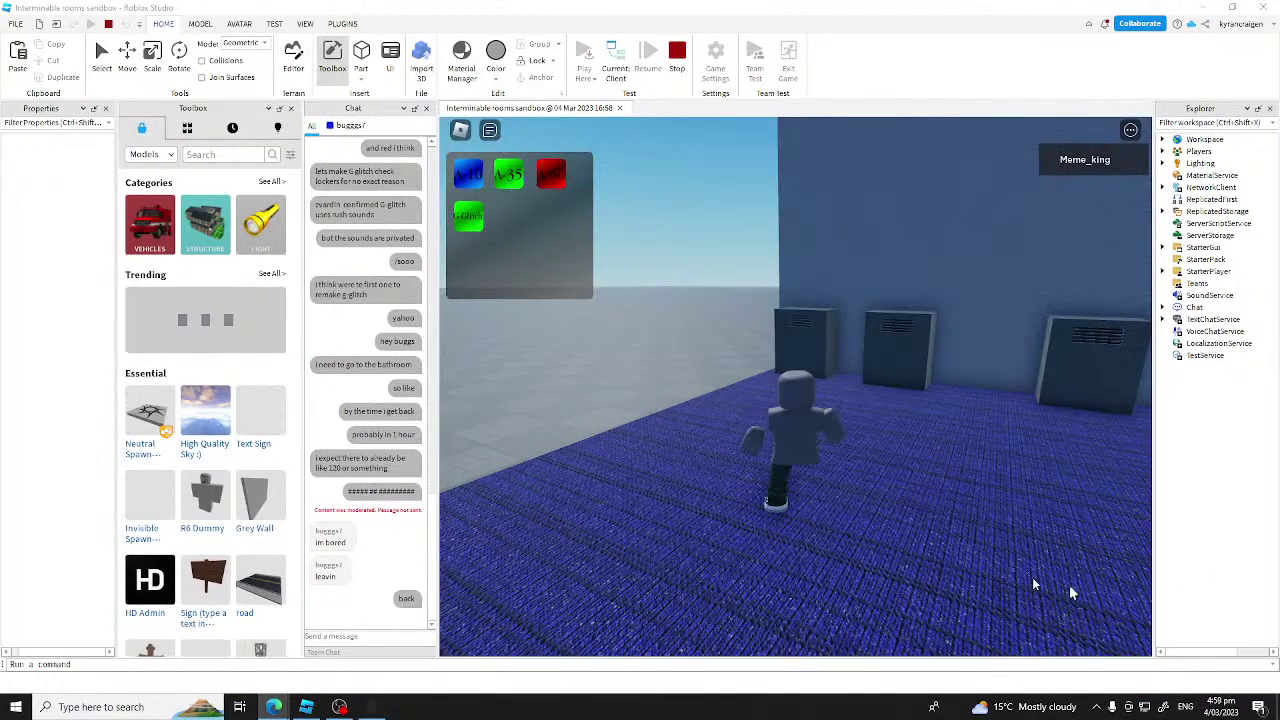
click(1033, 583)
key(w)
scroll(1024, 575, up, 6)
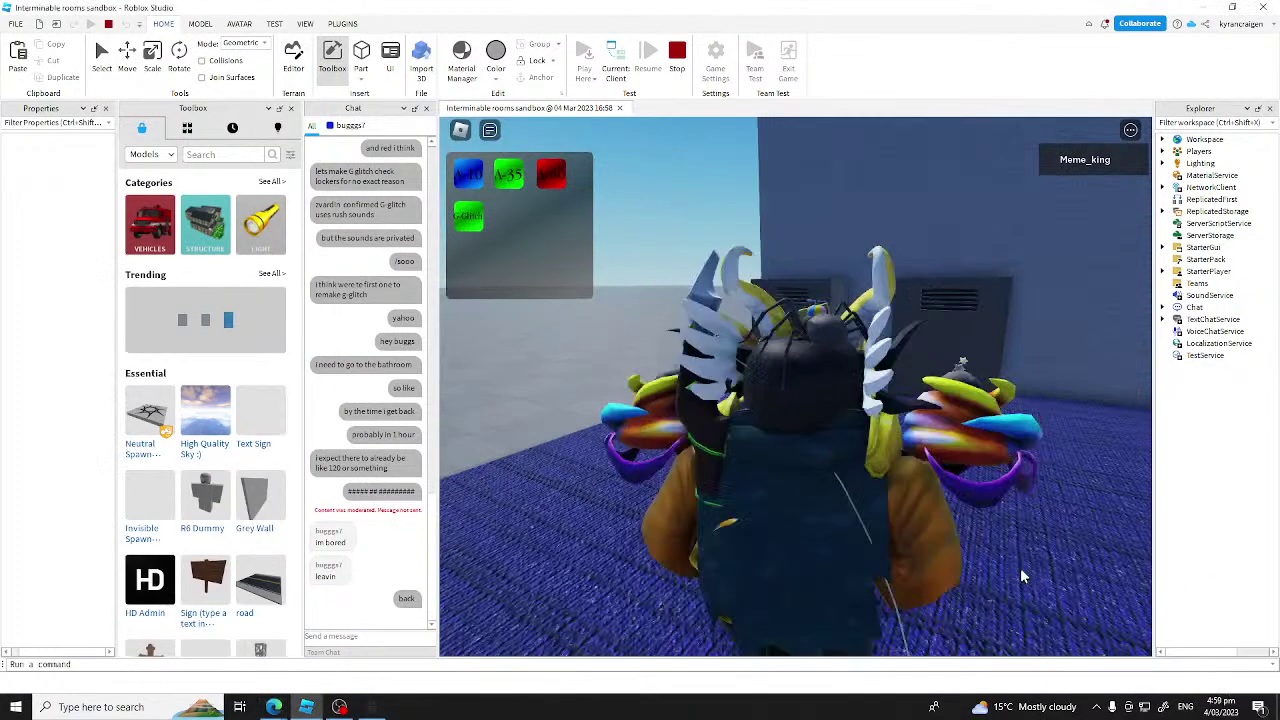
key(e)
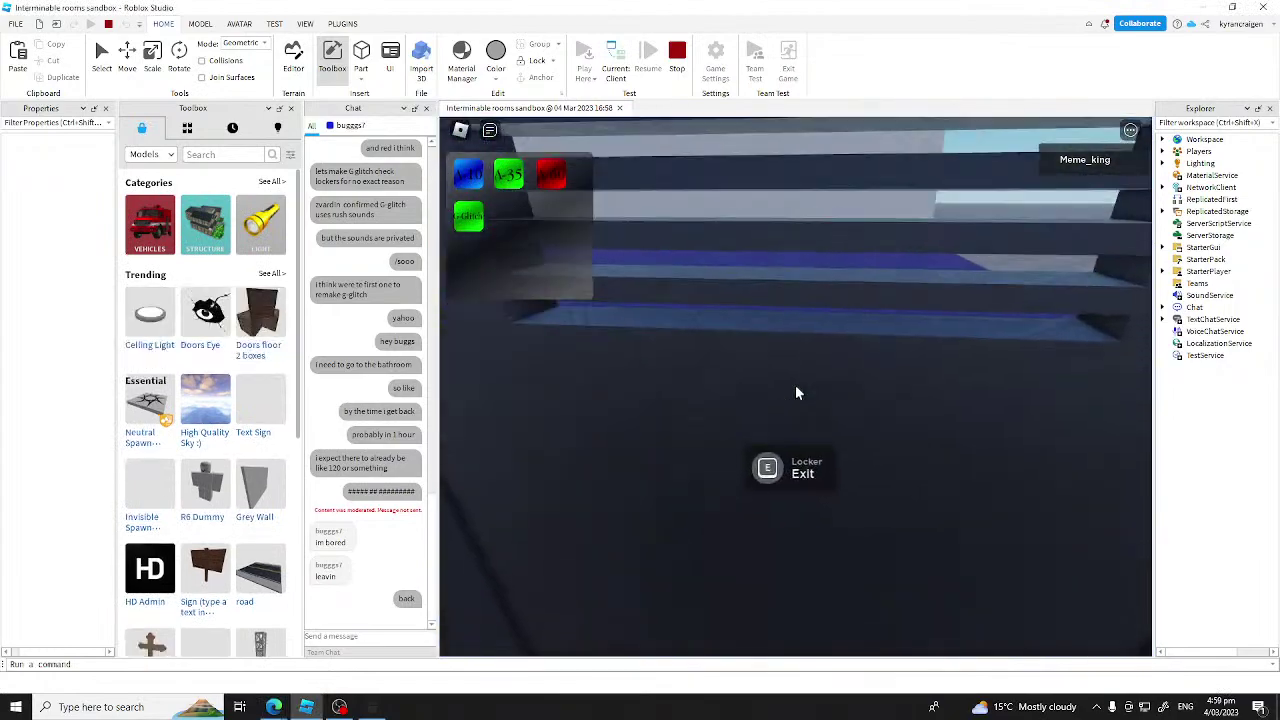
Step: Exit and re-enter the locker repeatedly to test its door and sounds, finishing outside it
key(e)
key(e)
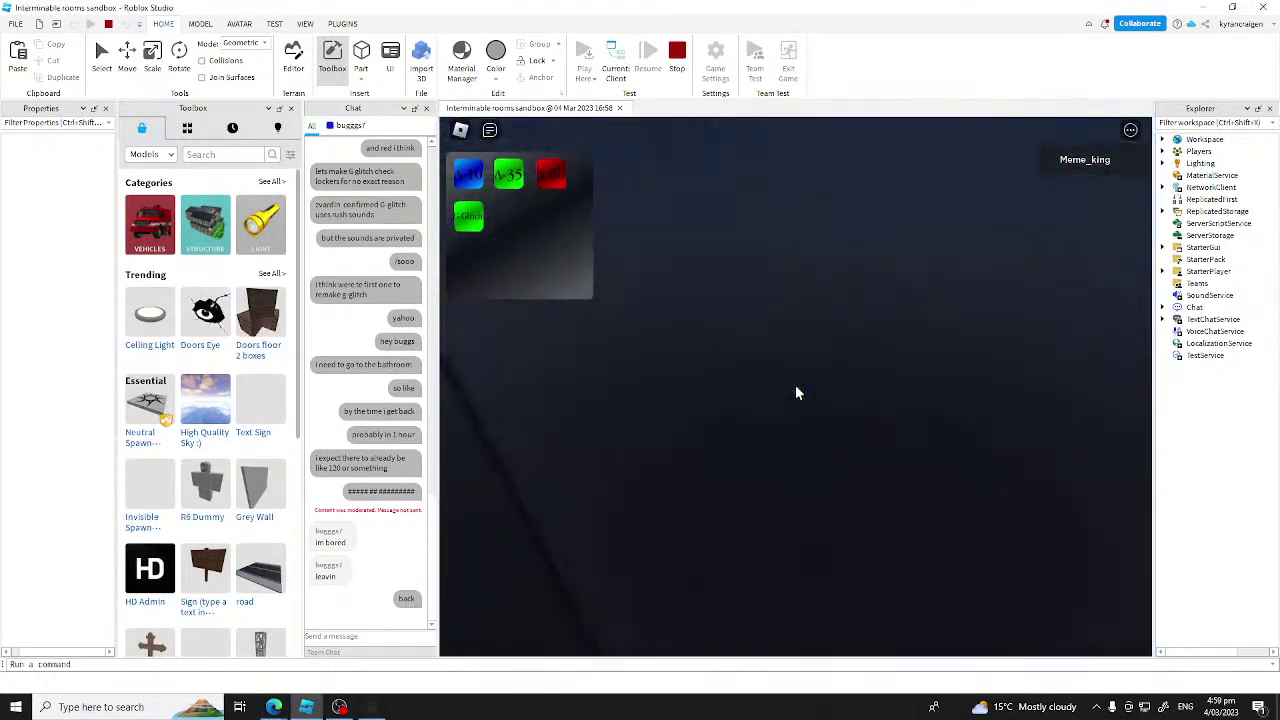
key(e)
key(w)
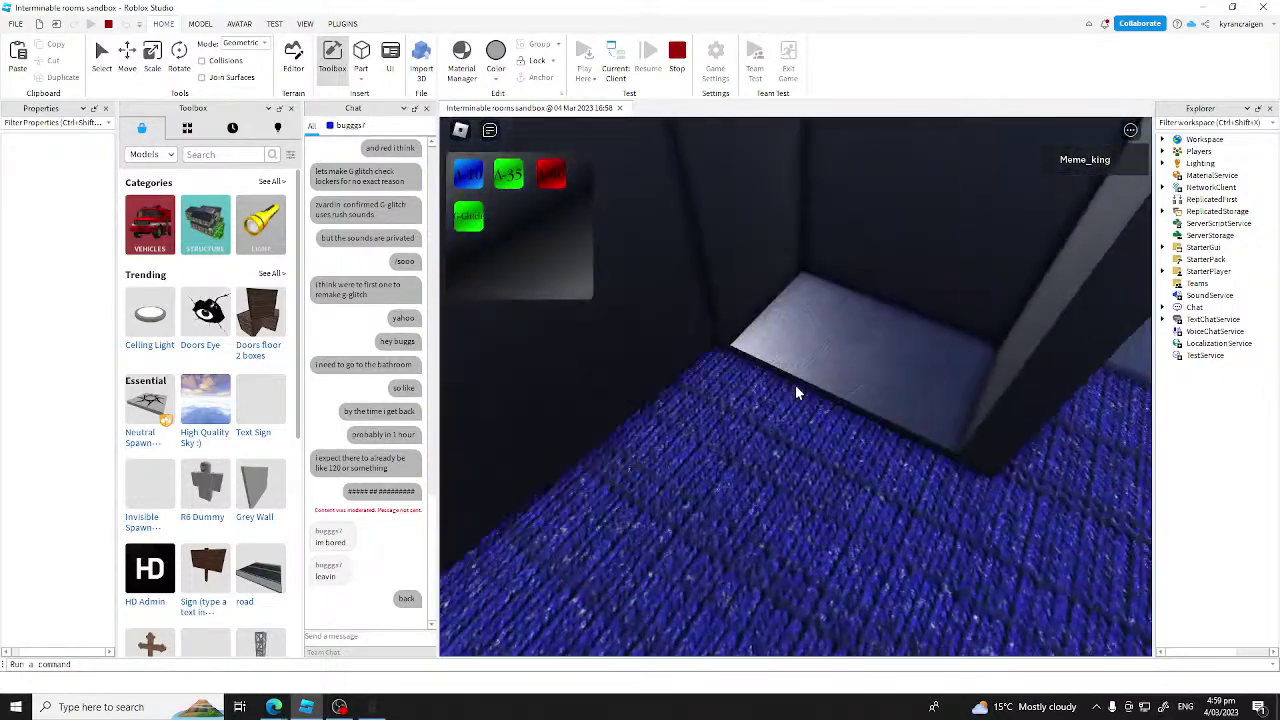
key(e)
key(e)
key(e)
key(e)
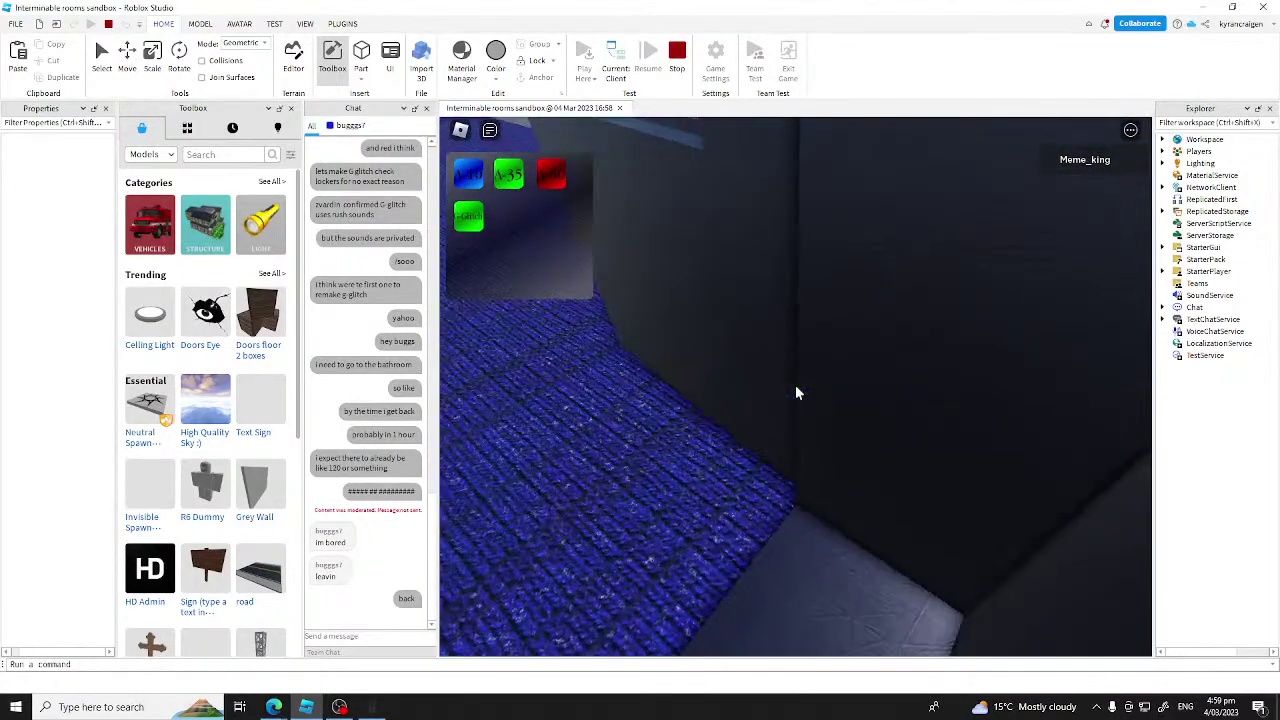
scroll(795, 384, down, 5)
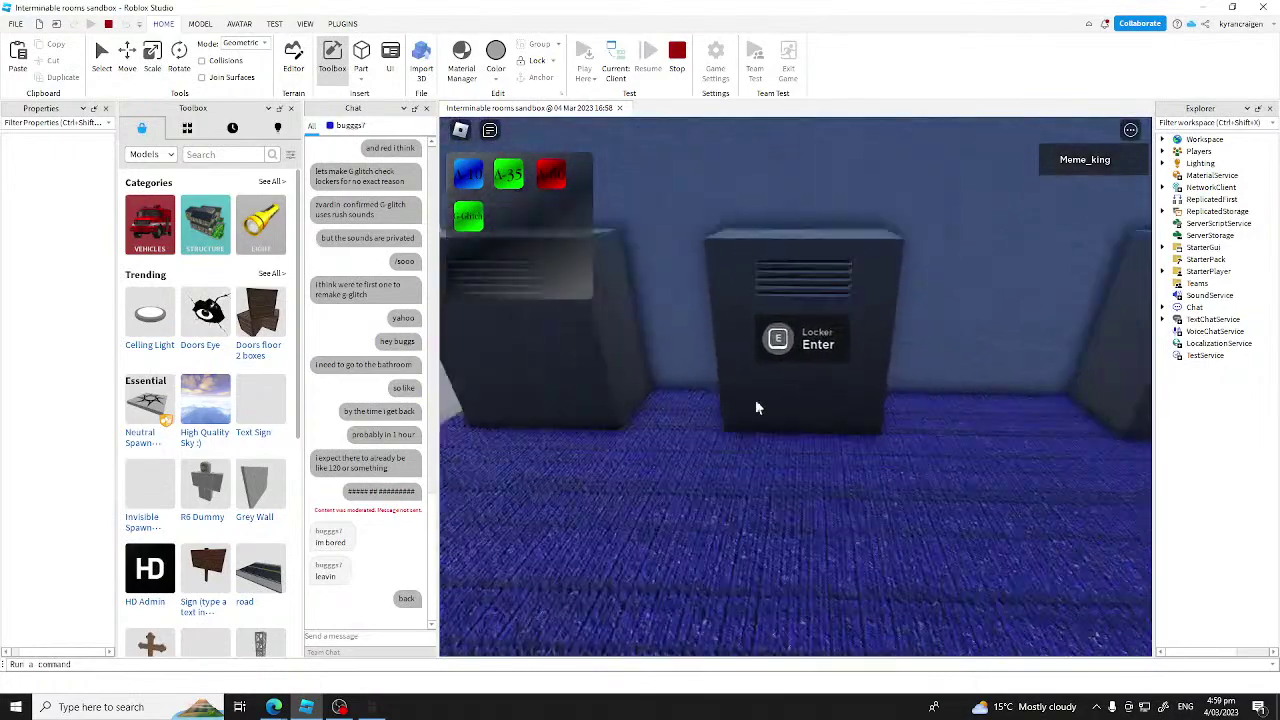
Step: Lower the system volume, walk up to the locker and hide inside it again
key(XF86AudioLowerVolume)
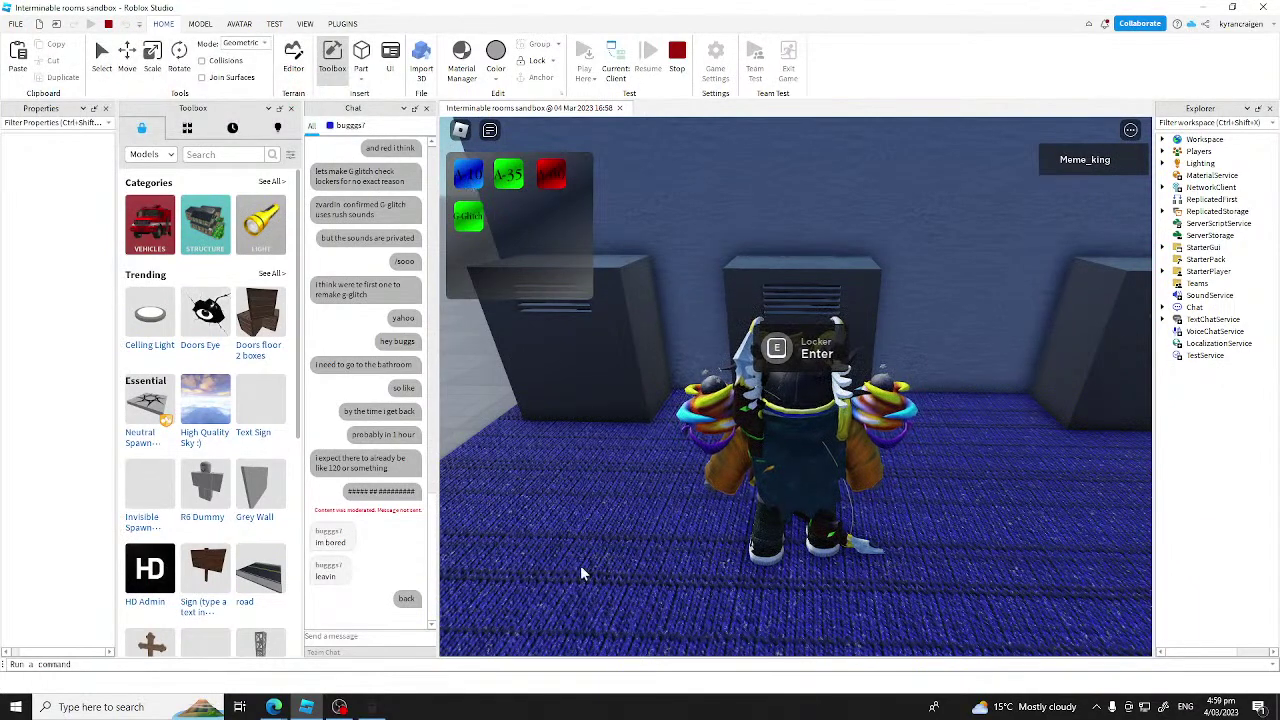
right_drag(580, 565, 600, 574)
key(w)
key(e)
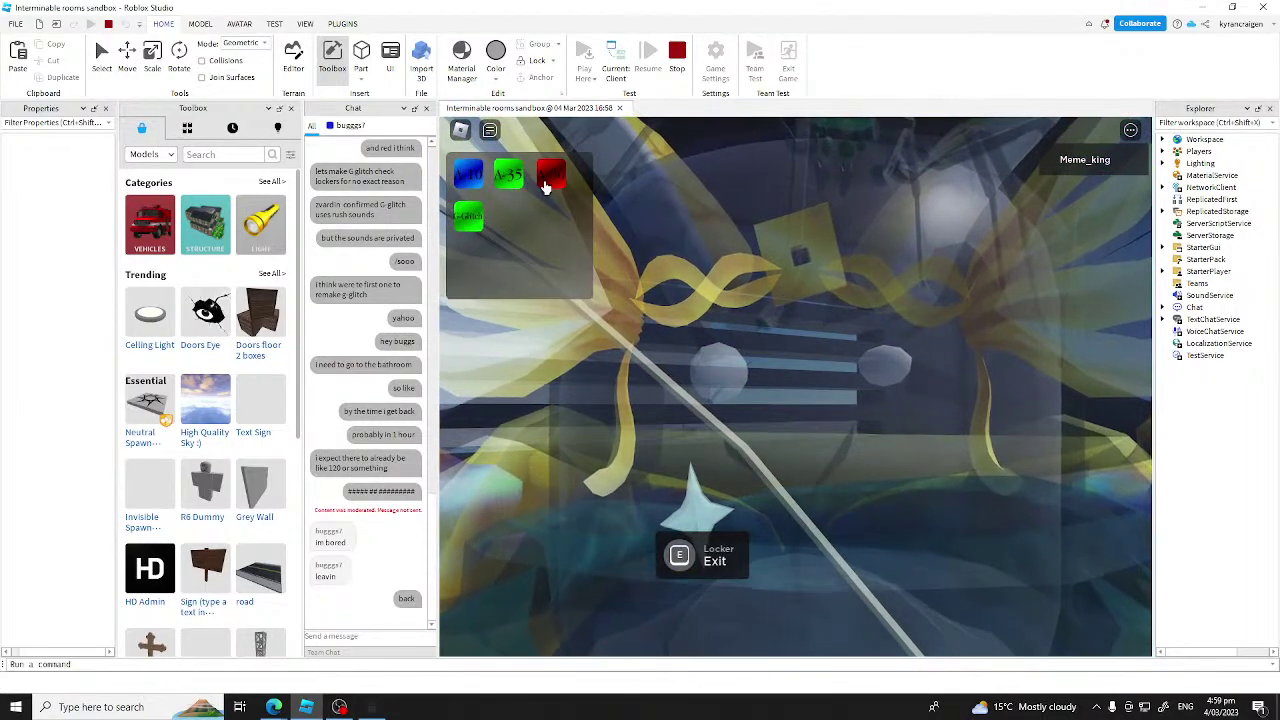
Step: Leave the locker, run across the room to another locker and hide inside it
key(e)
key(s)
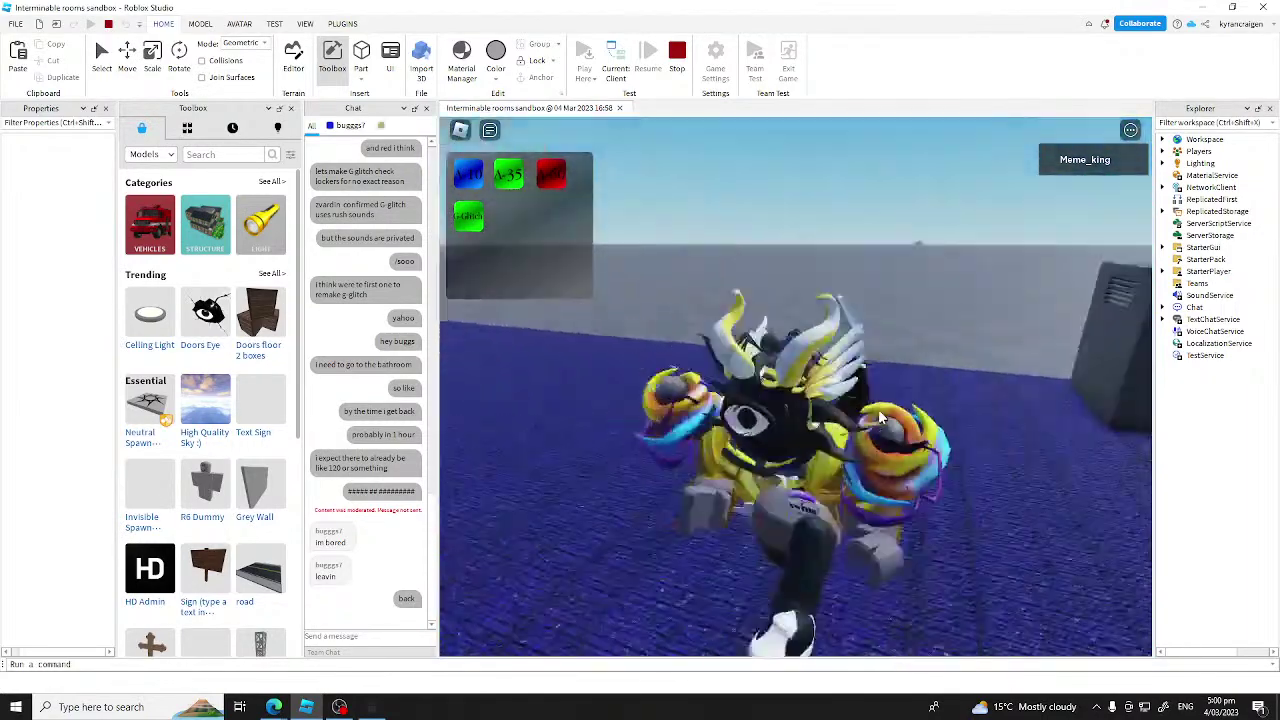
scroll(880, 417, down, 3)
right_drag(880, 417, 880, 417)
key(w)
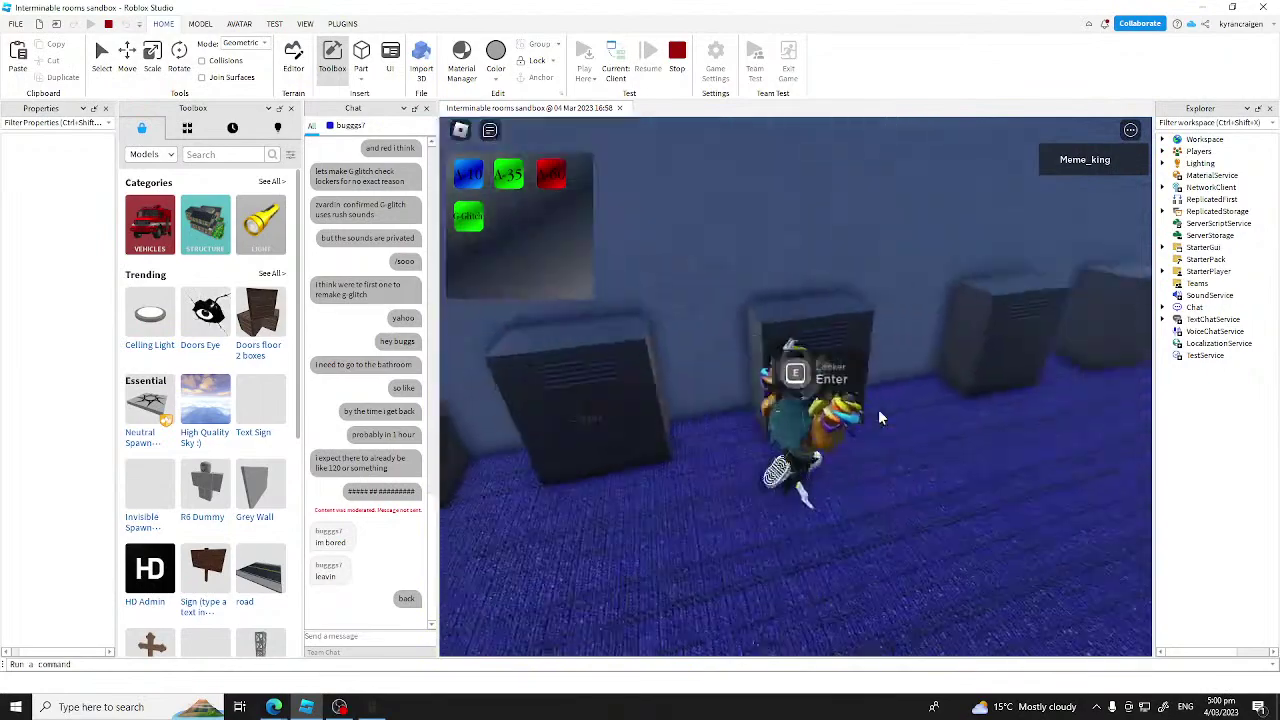
key(w)
key(e)
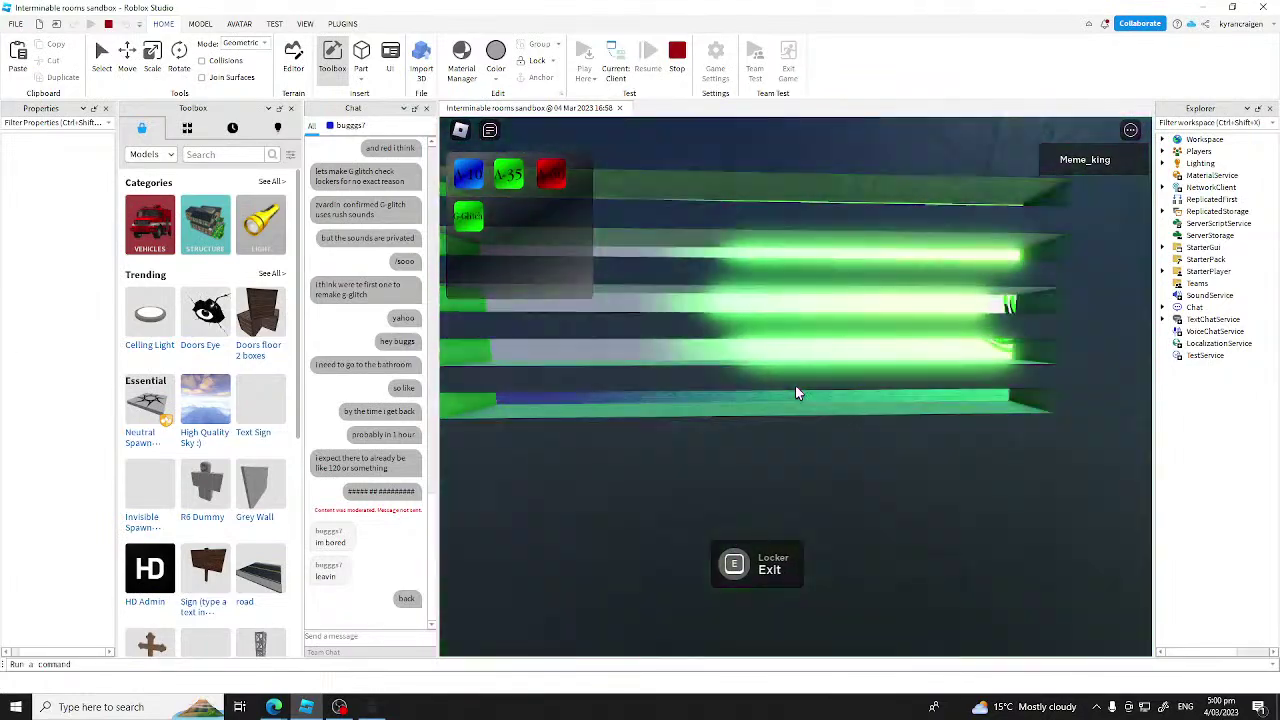
Step: Leave the locker, hide in one once more, and stop the playtest
key(e)
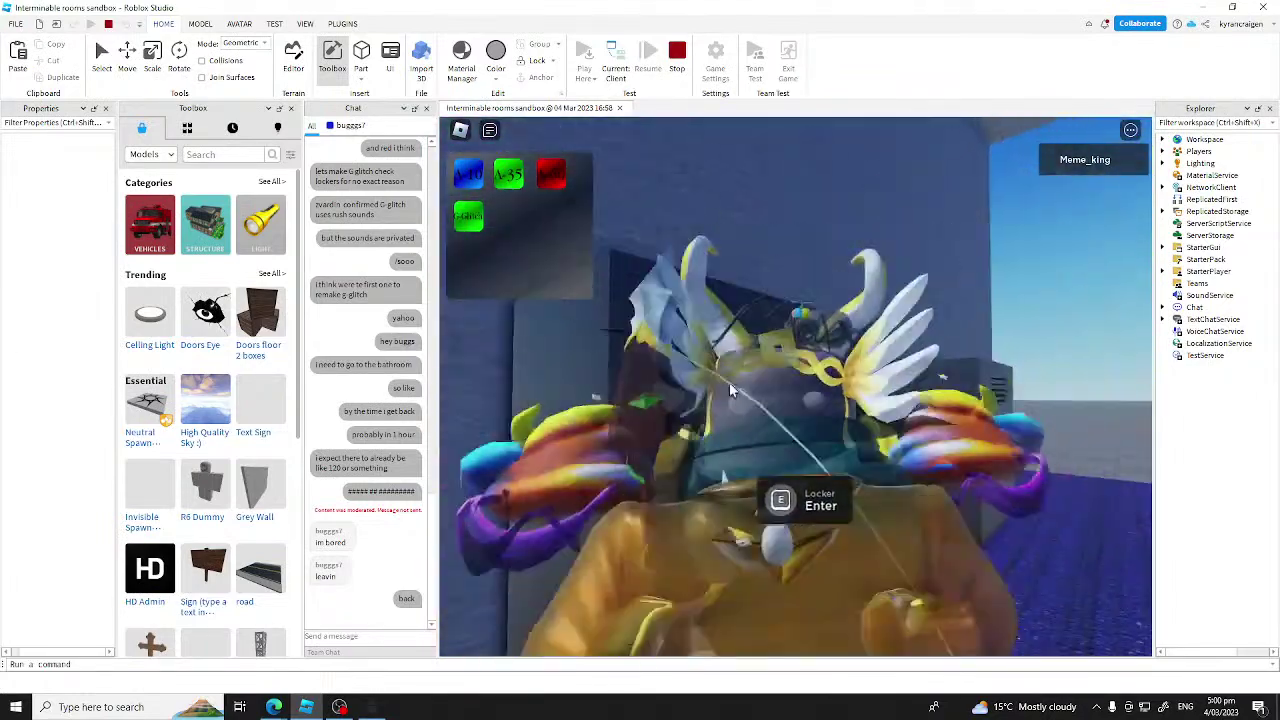
right_drag(729, 390, 685, 383)
key(s)
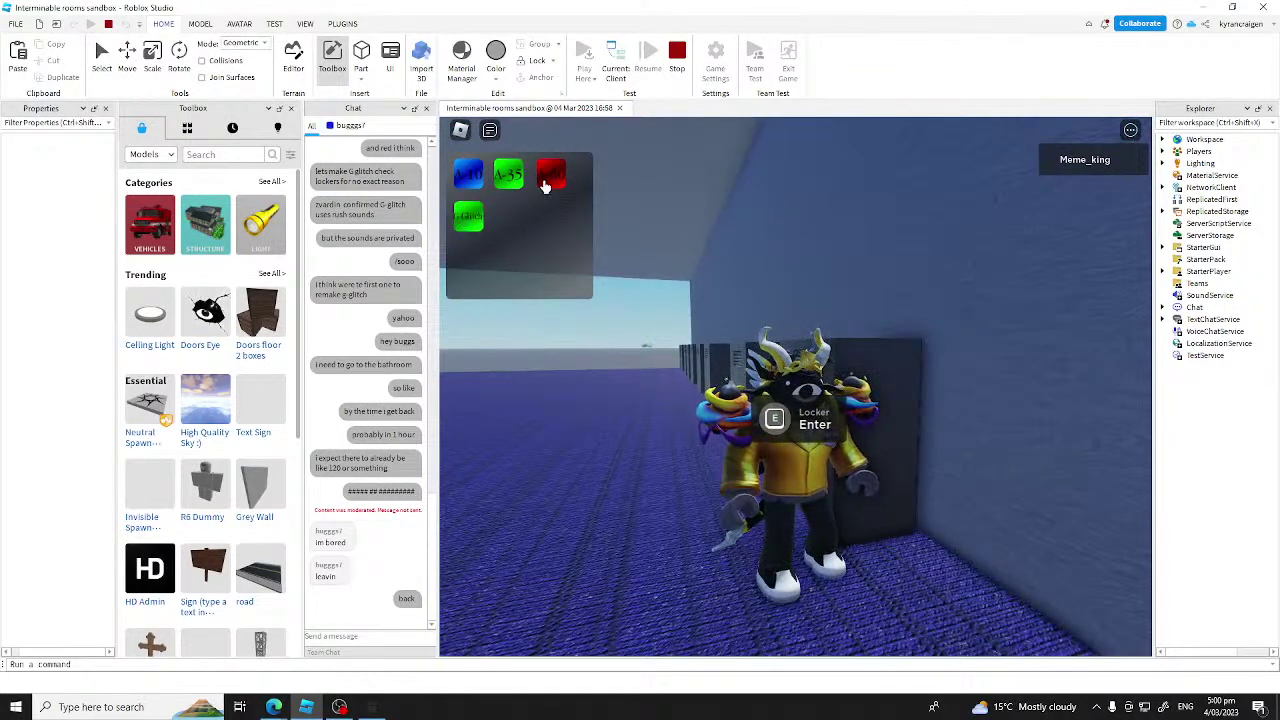
key(e)
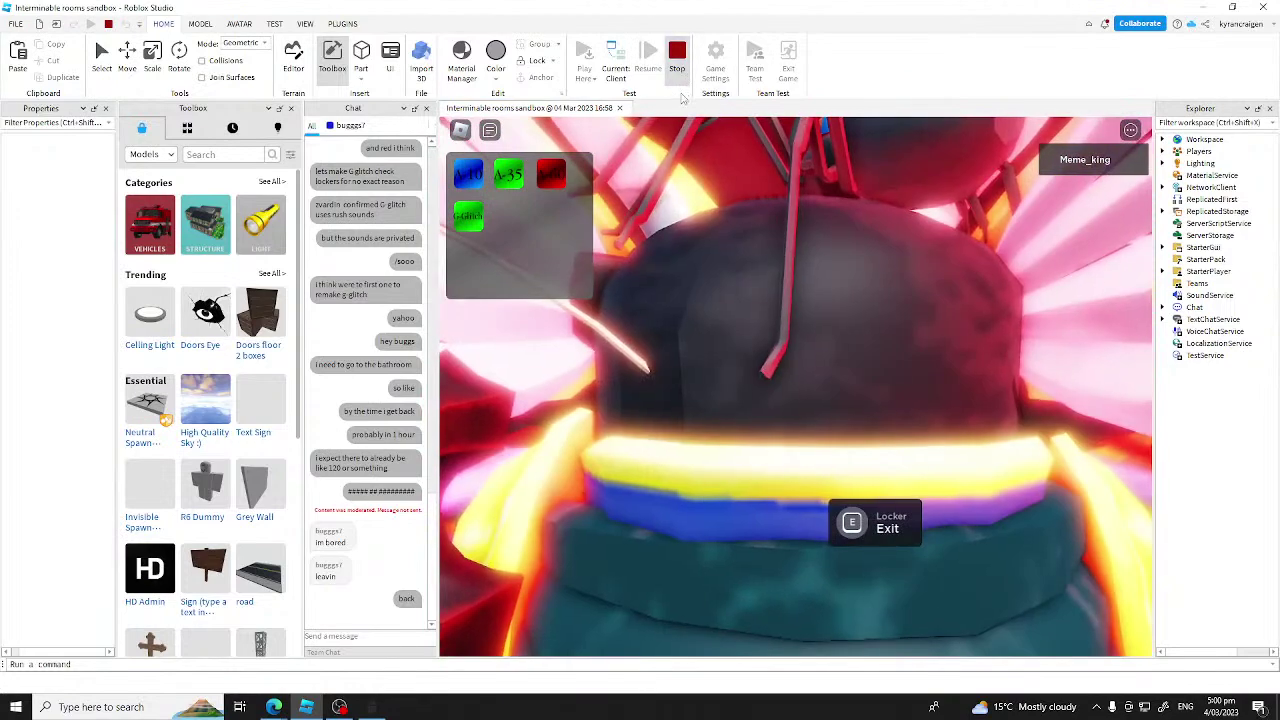
click(678, 78)
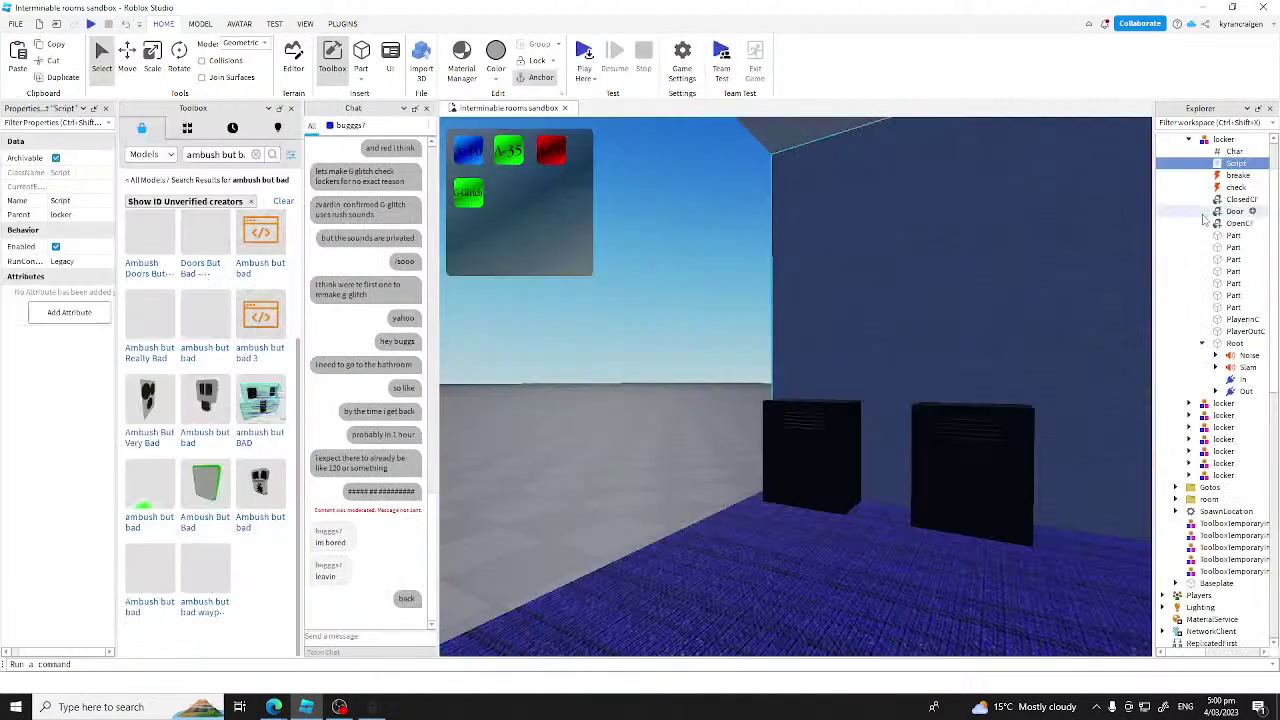
Step: Rename the G-GLITCH monster's spawn button in the MainGui Frame as G-GLITCH, matching the part in the Monsters folder
scroll(1200, 205, up, 2)
click(1190, 200)
scroll(1205, 300, down, 6)
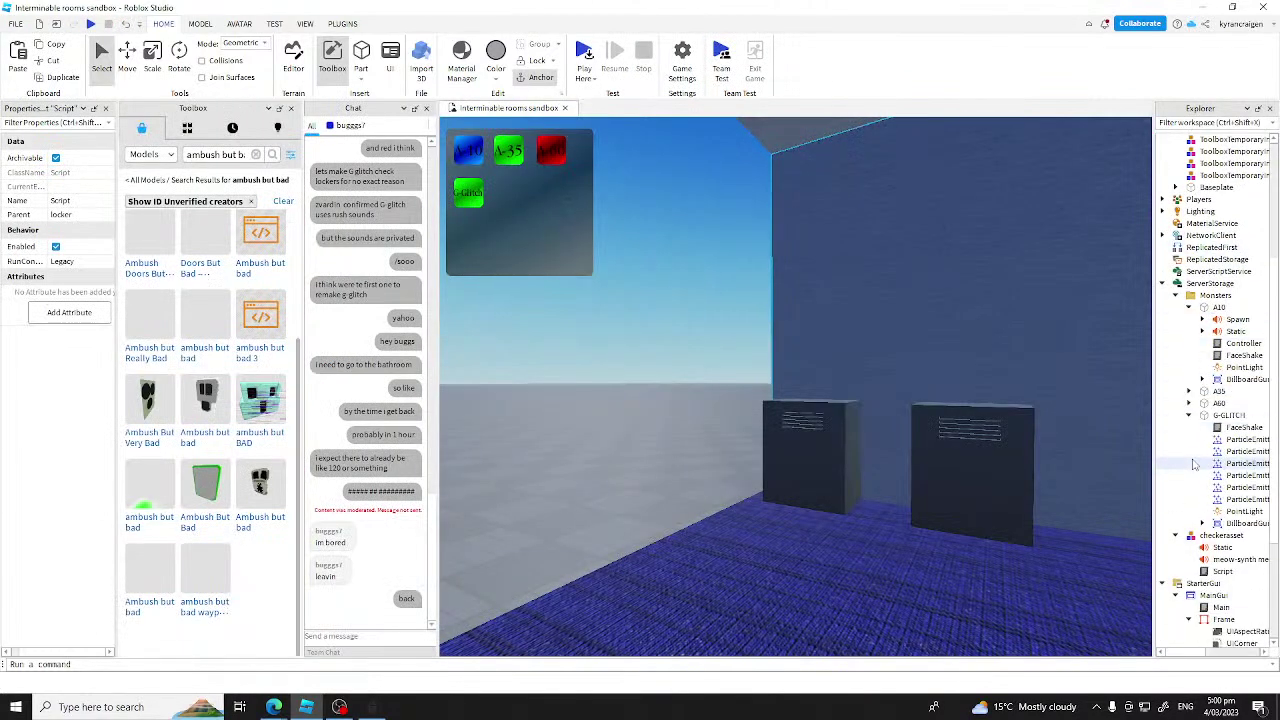
right_click(1228, 415)
click(1221, 607)
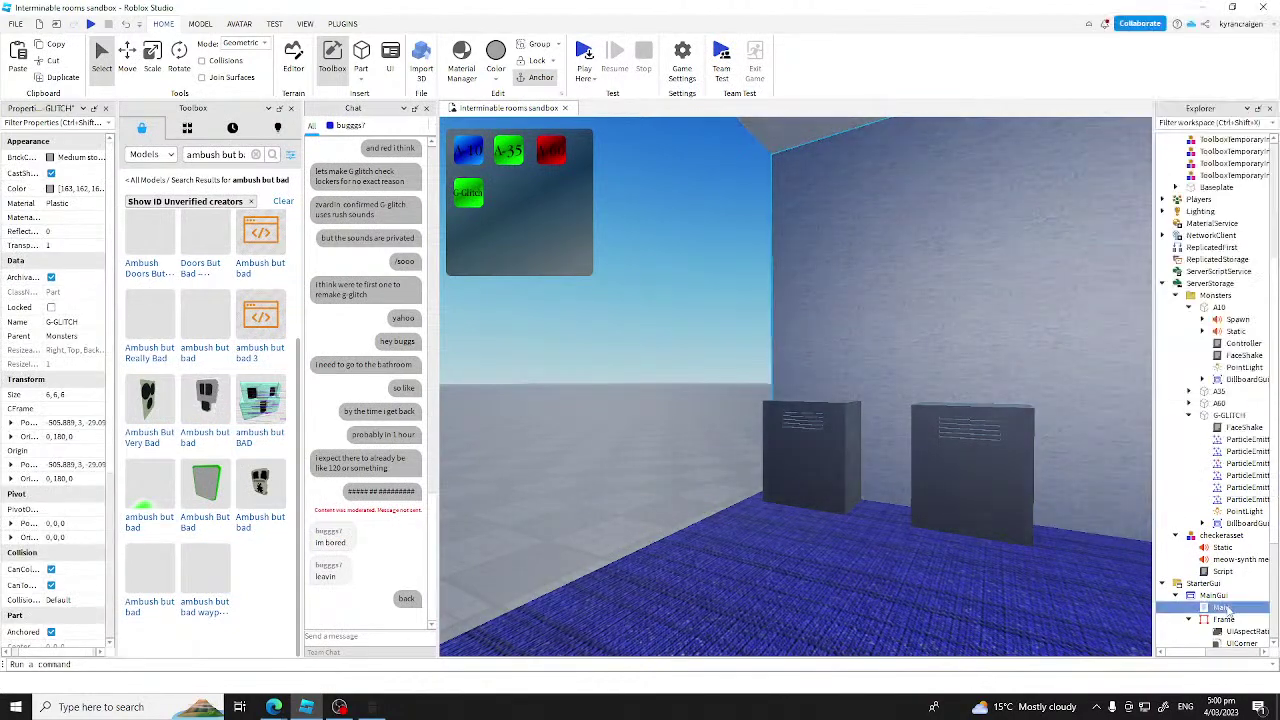
click(1221, 607)
scroll(1232, 607, down, 2)
click(1230, 616)
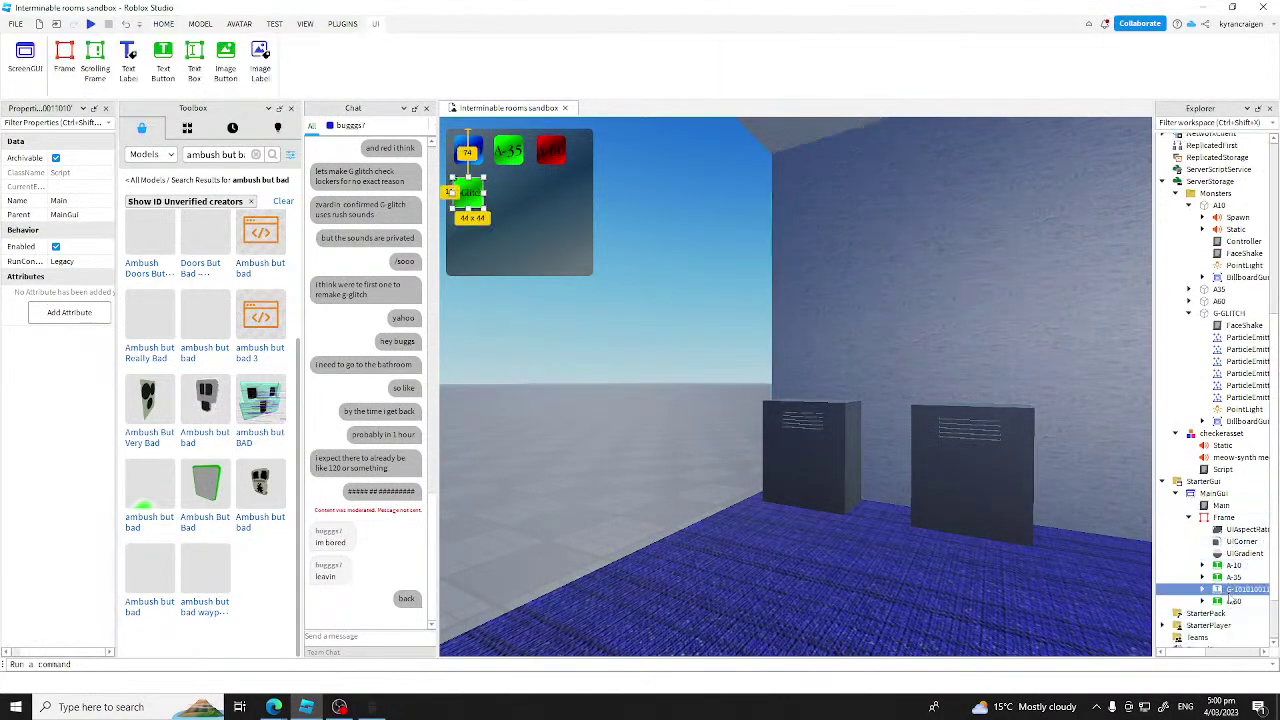
right_click(1230, 616)
click(1124, 354)
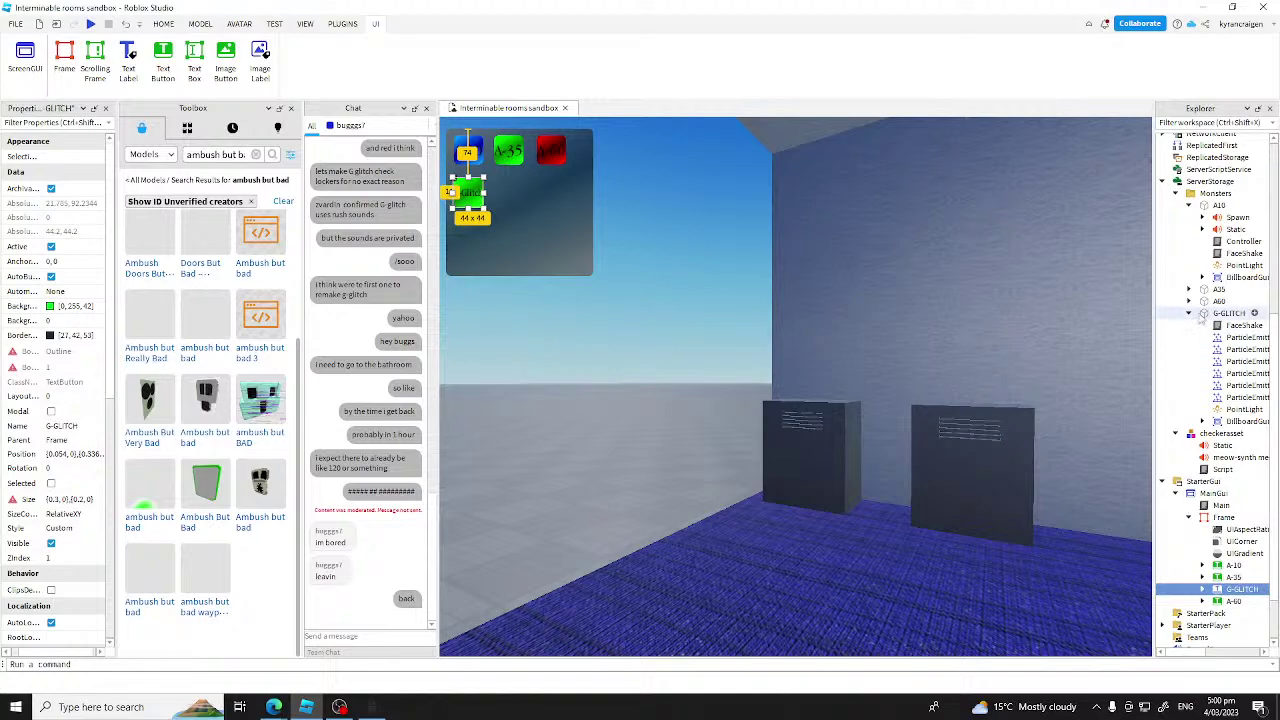
Step: Select the G-GLITCH part in the Monsters folder and try to focus the view on it
click(1228, 314)
key(f)
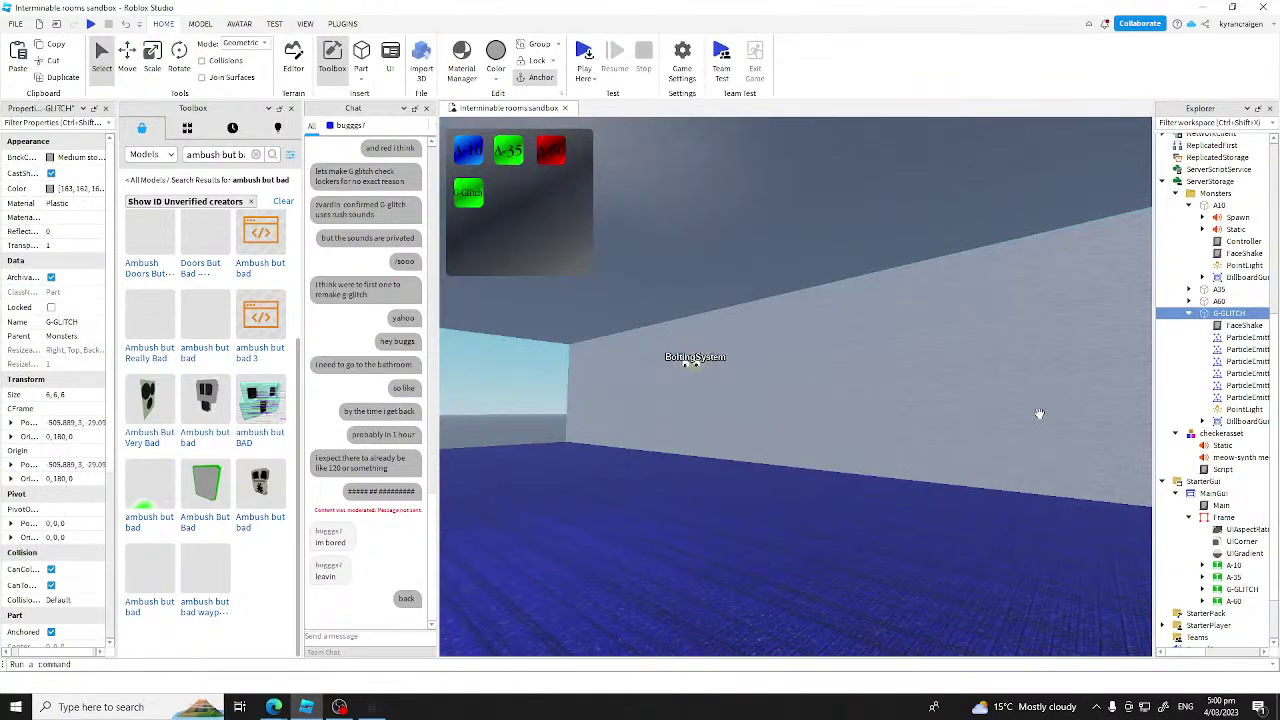
right_drag(945, 382, 944, 382)
key(f)
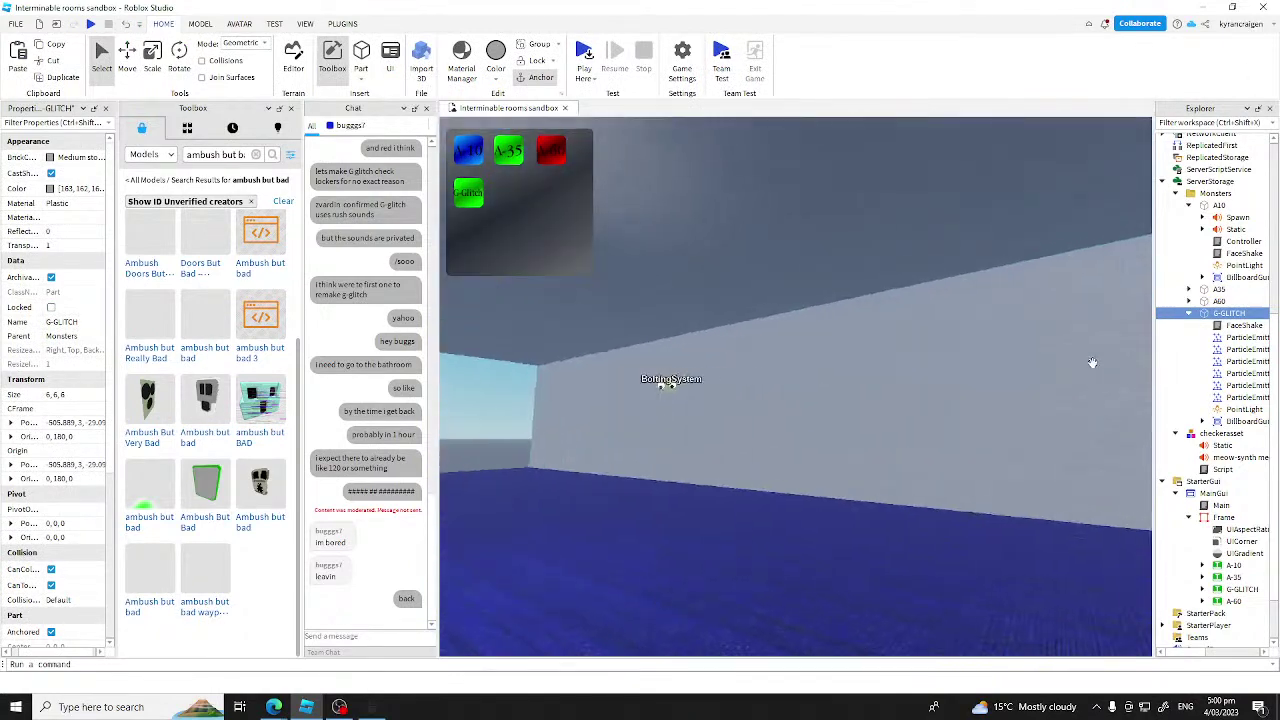
Step: Select both googly_spotlight lights in the collaborator's avatar parts under Terrain and set their Brightness to 25
scroll(1165, 189, up, 10)
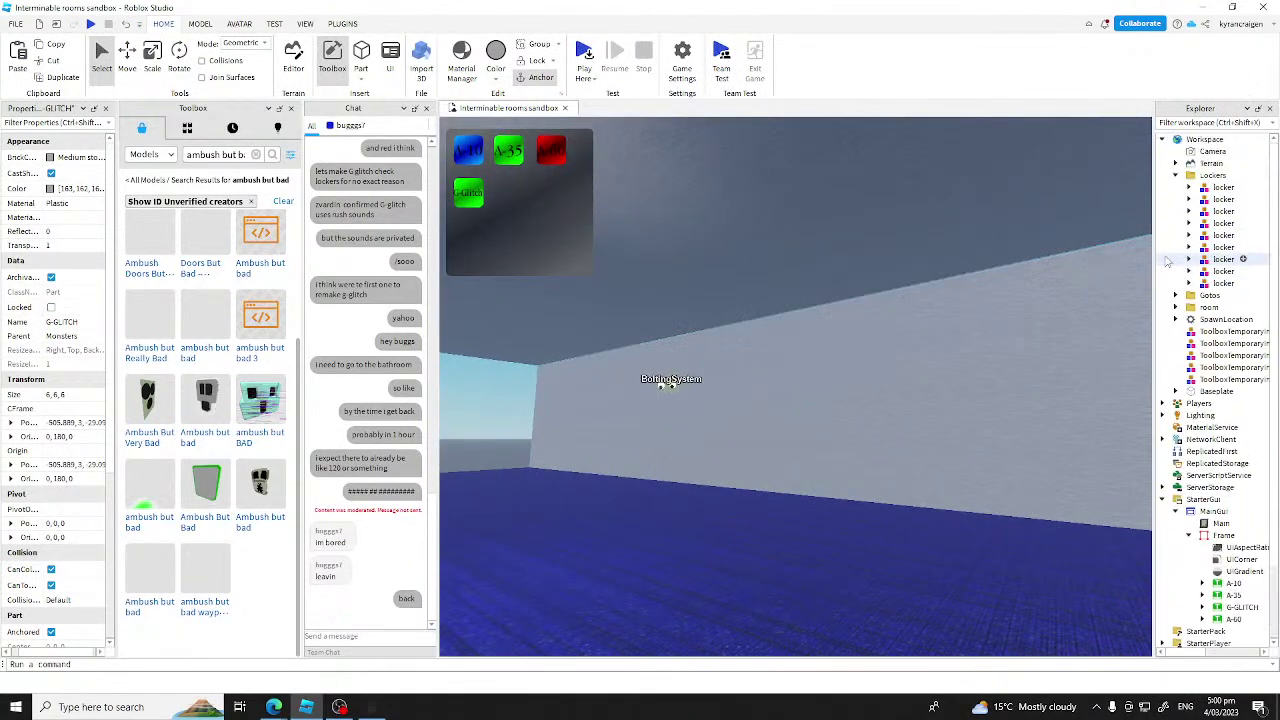
click(1175, 163)
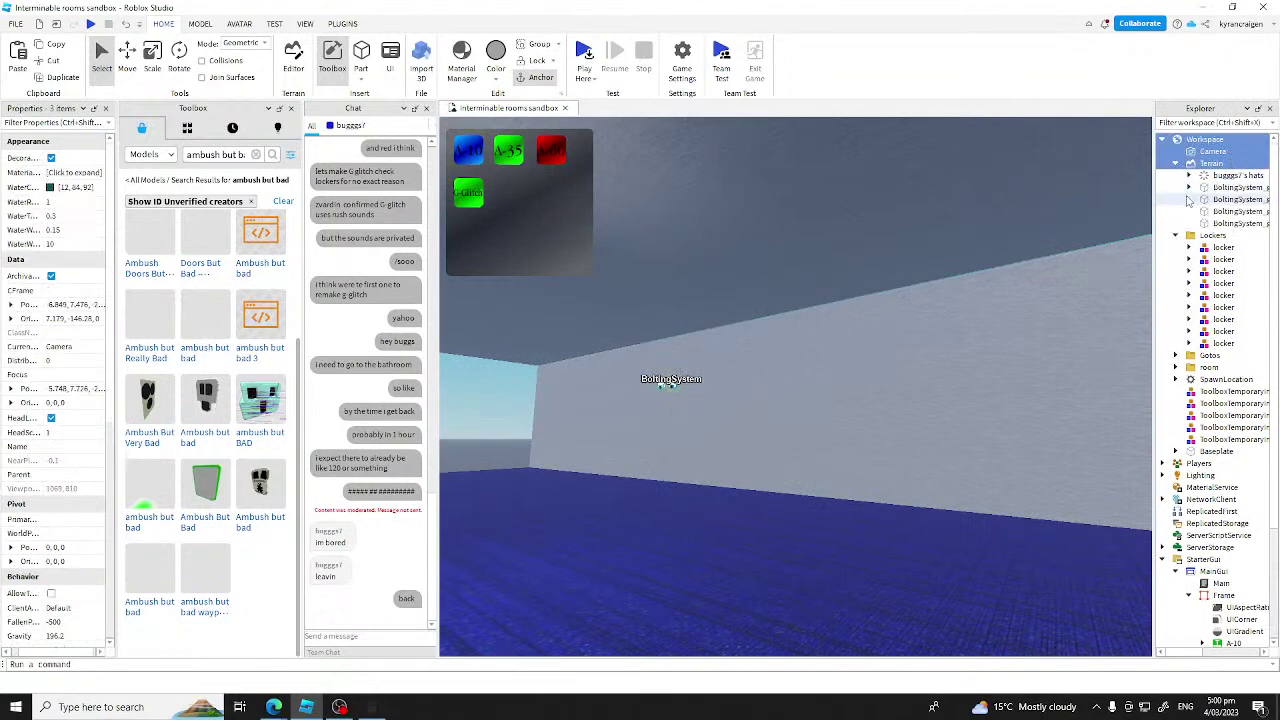
click(1188, 200)
click(1200, 211)
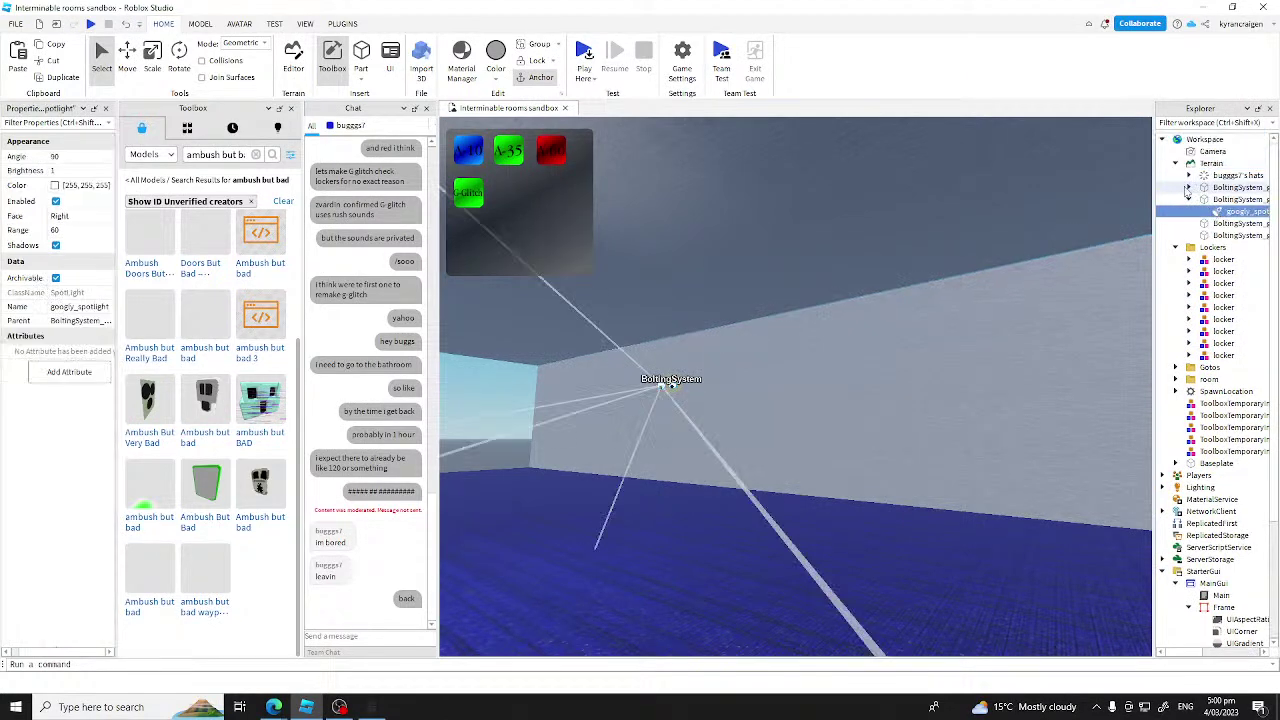
click(1188, 188)
ctrl+click(1250, 201)
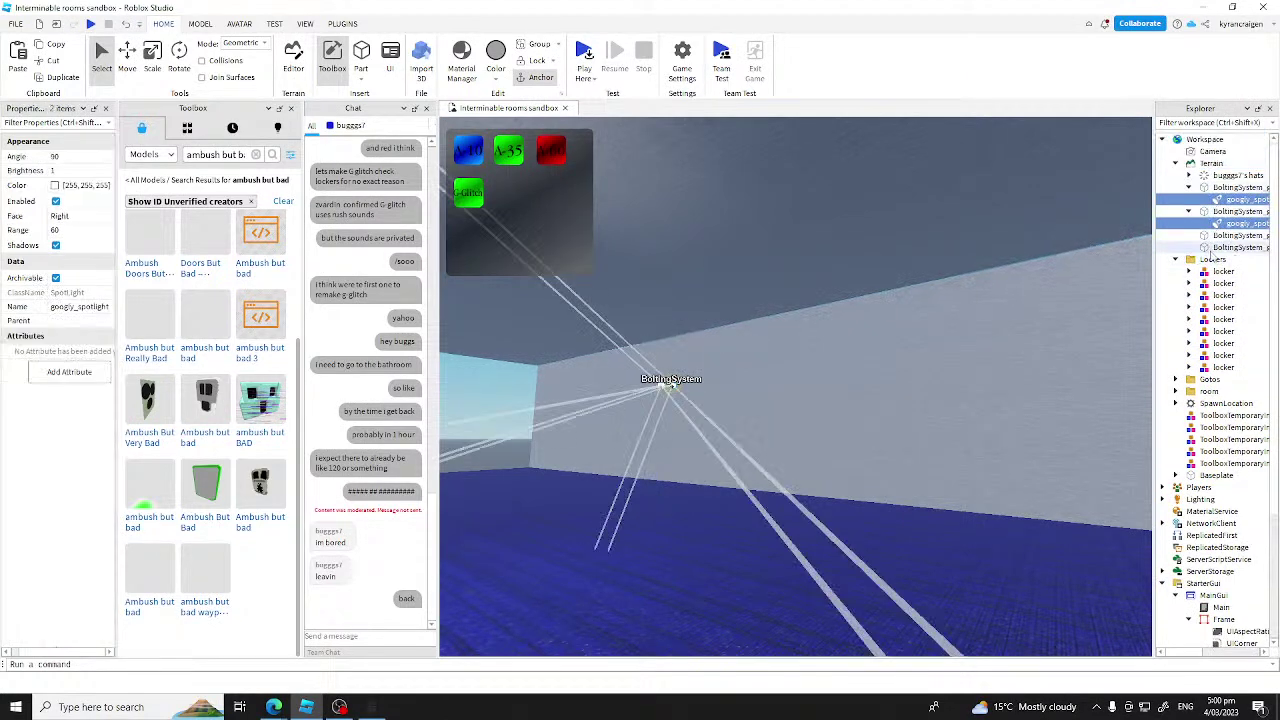
scroll(1160, 432, down, 1)
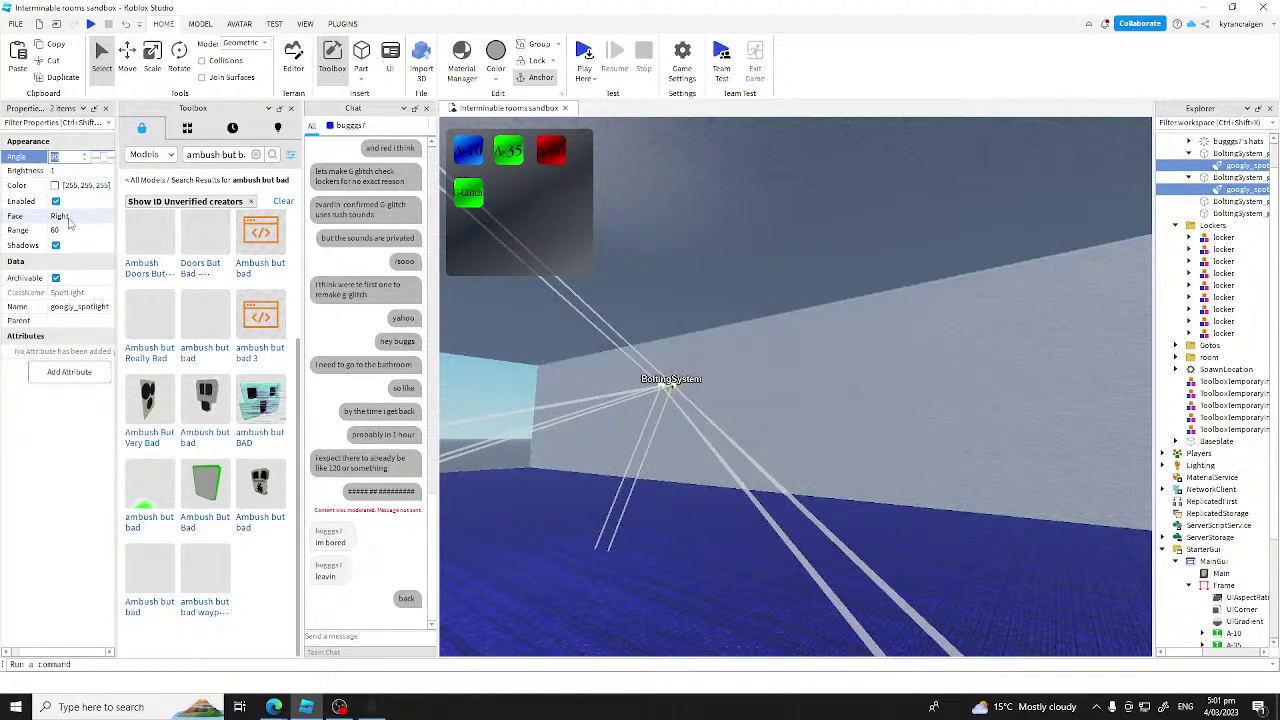
click(55, 171)
text(5)
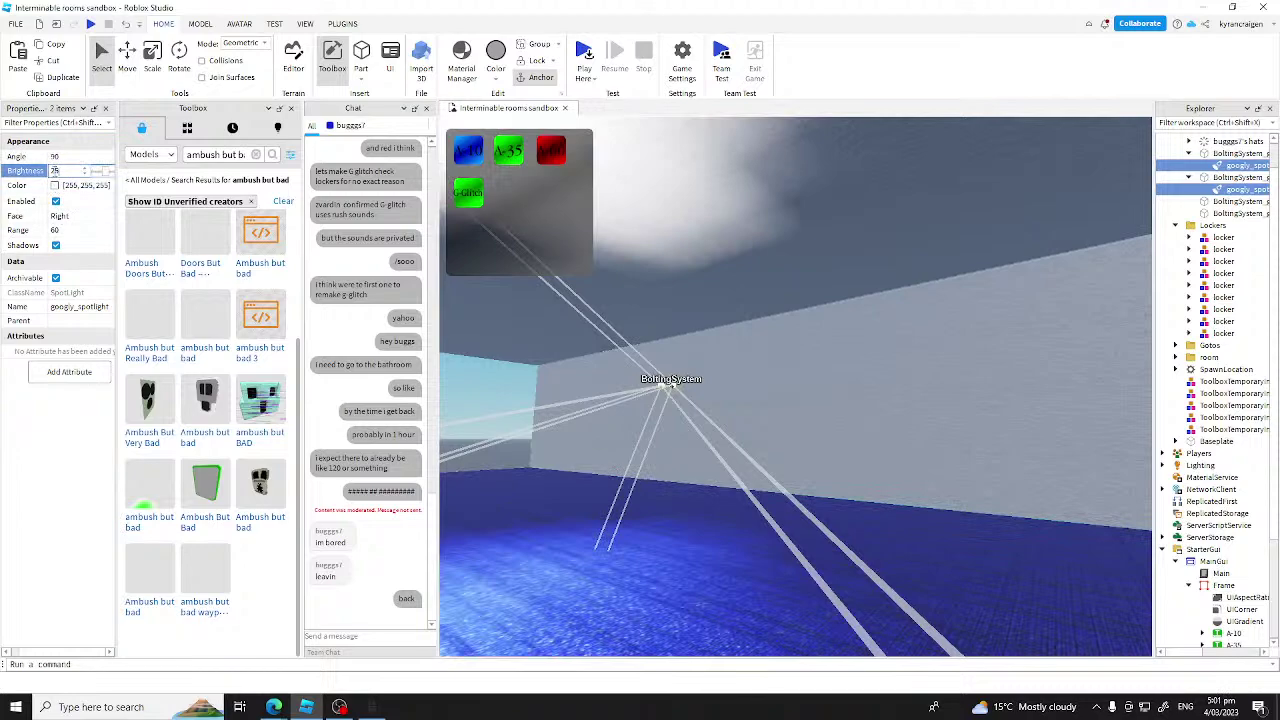
right_drag(716, 452, 698, 490)
key(s)
key(a)
key(w)
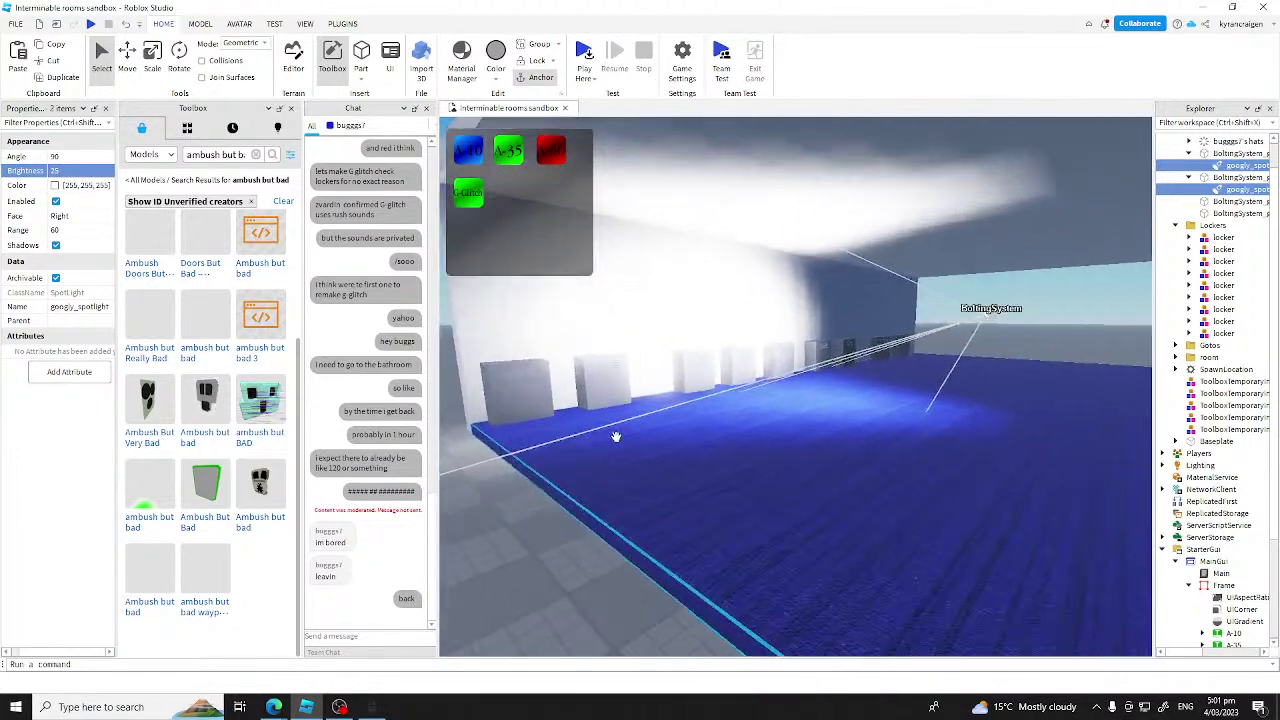
Step: Set the Brightness of both selected googly_spotlight lights to 30
click(90, 174)
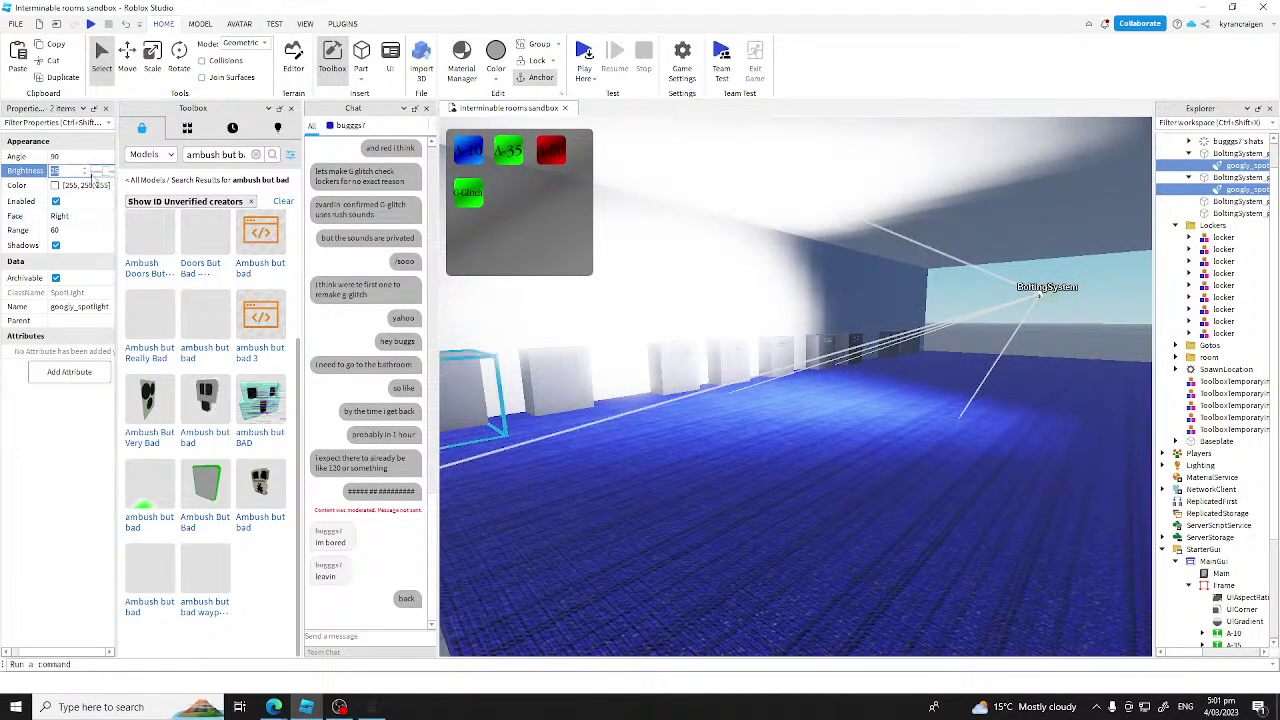
text(30)
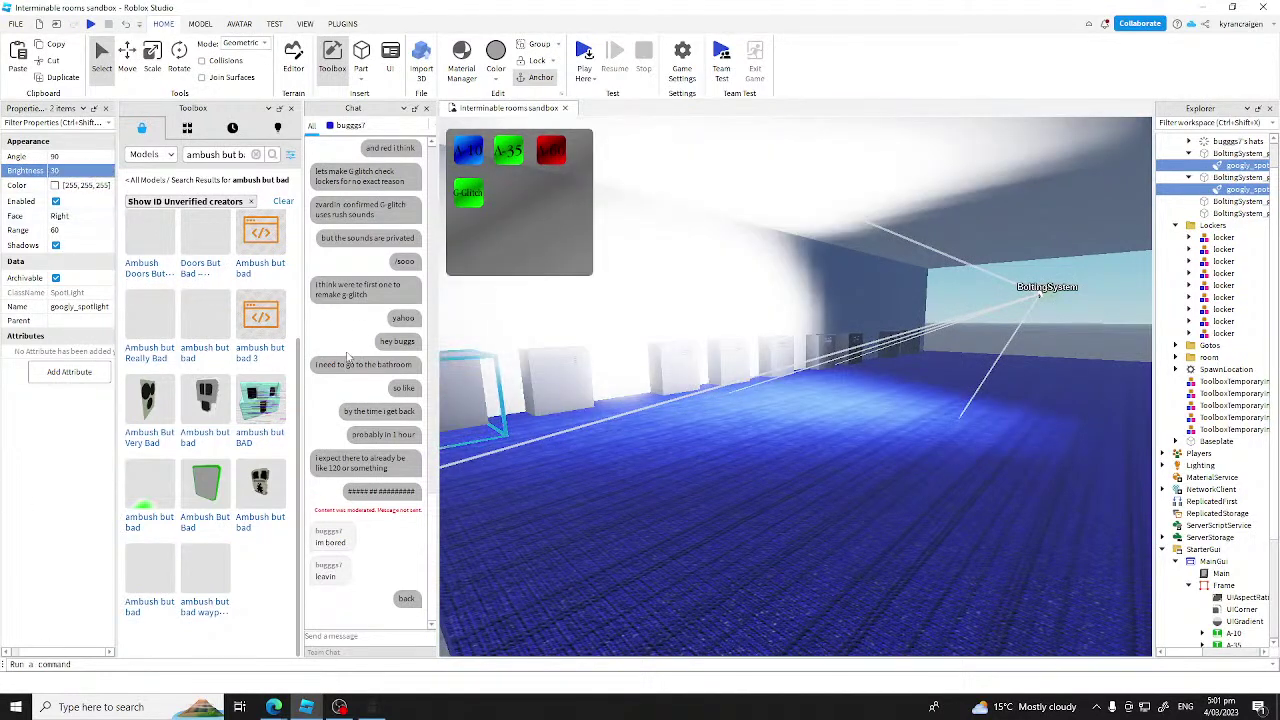
scroll(780, 484, down, 5)
right_drag(823, 469, 928, 526)
click(931, 522)
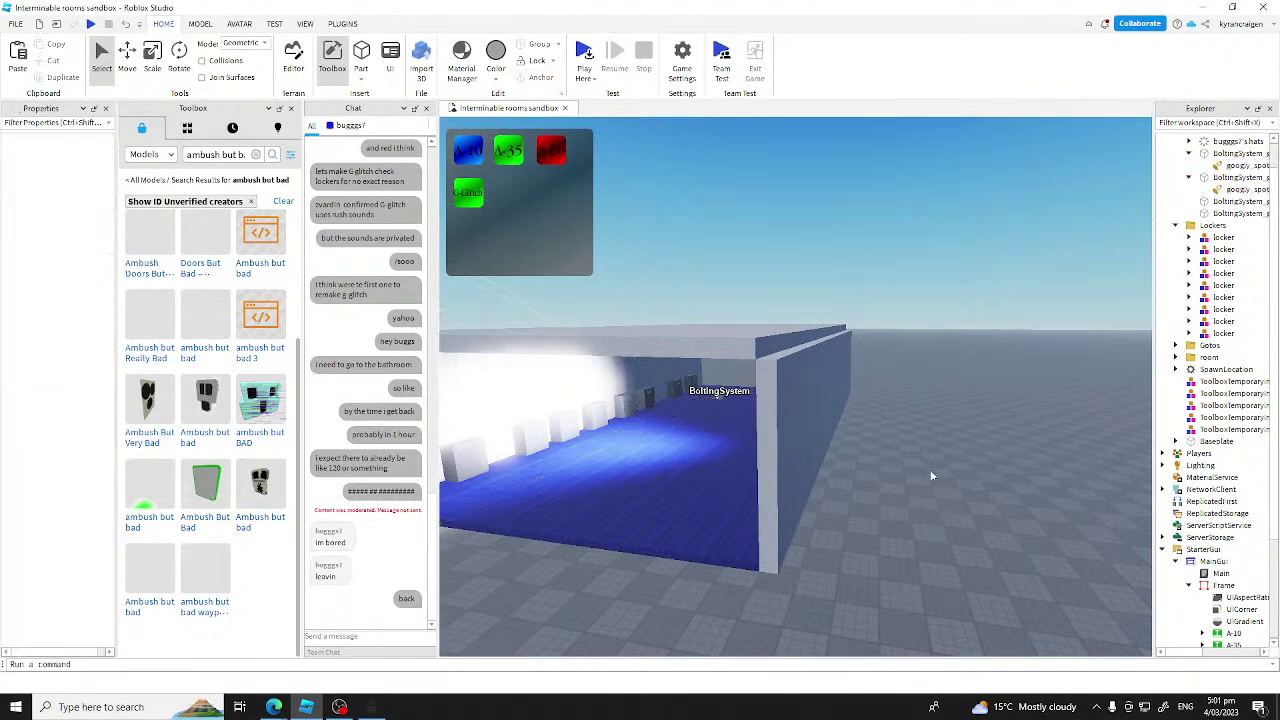
Step: Collapse the collaborator's avatar parts under Terrain and delete the two that contain no googly_spotlight
click(1188, 178)
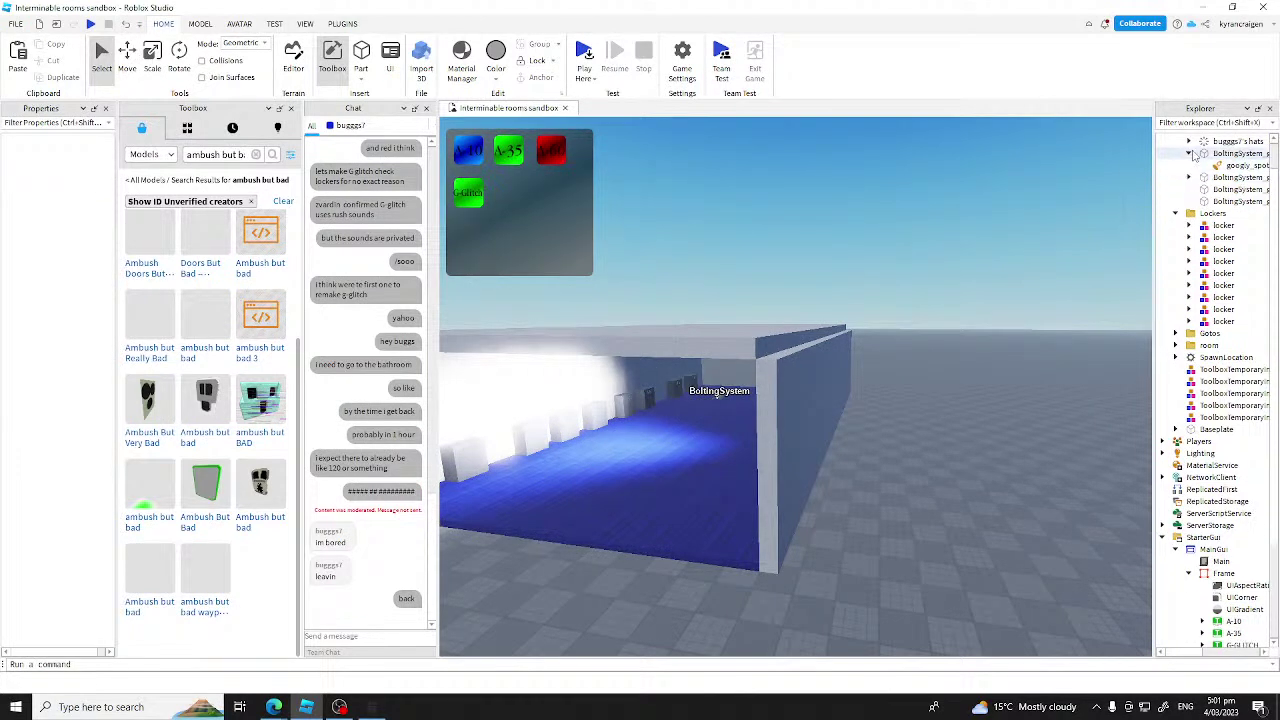
click(1190, 153)
click(1228, 167)
key(Delete)
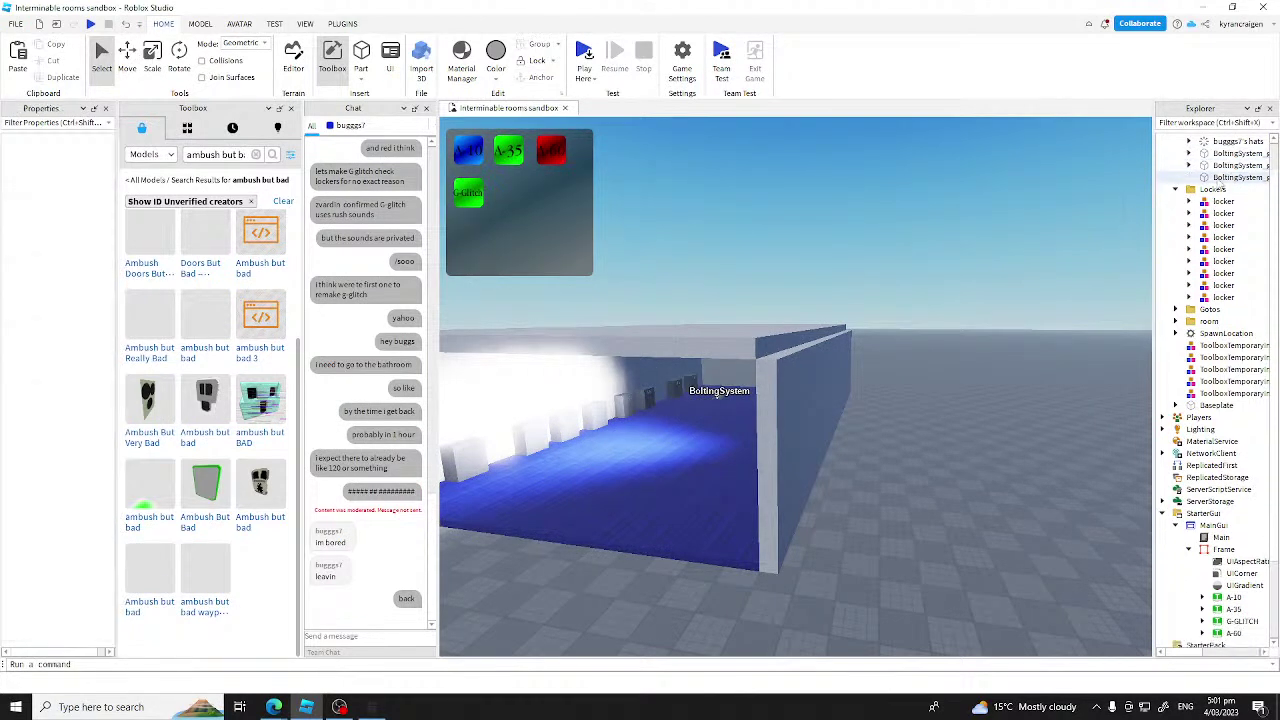
click(1230, 177)
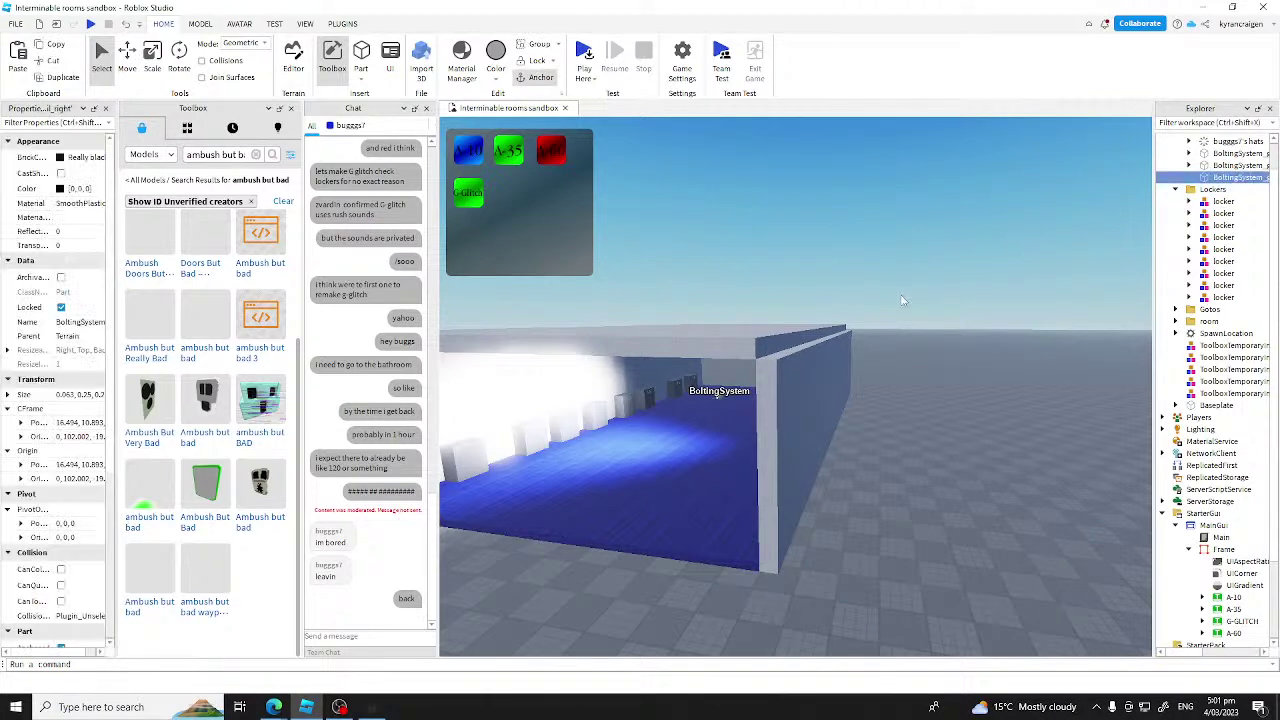
key(Delete)
Step: Clear the model search in the Toolbox
right_drag(784, 326, 784, 326)
key(w)
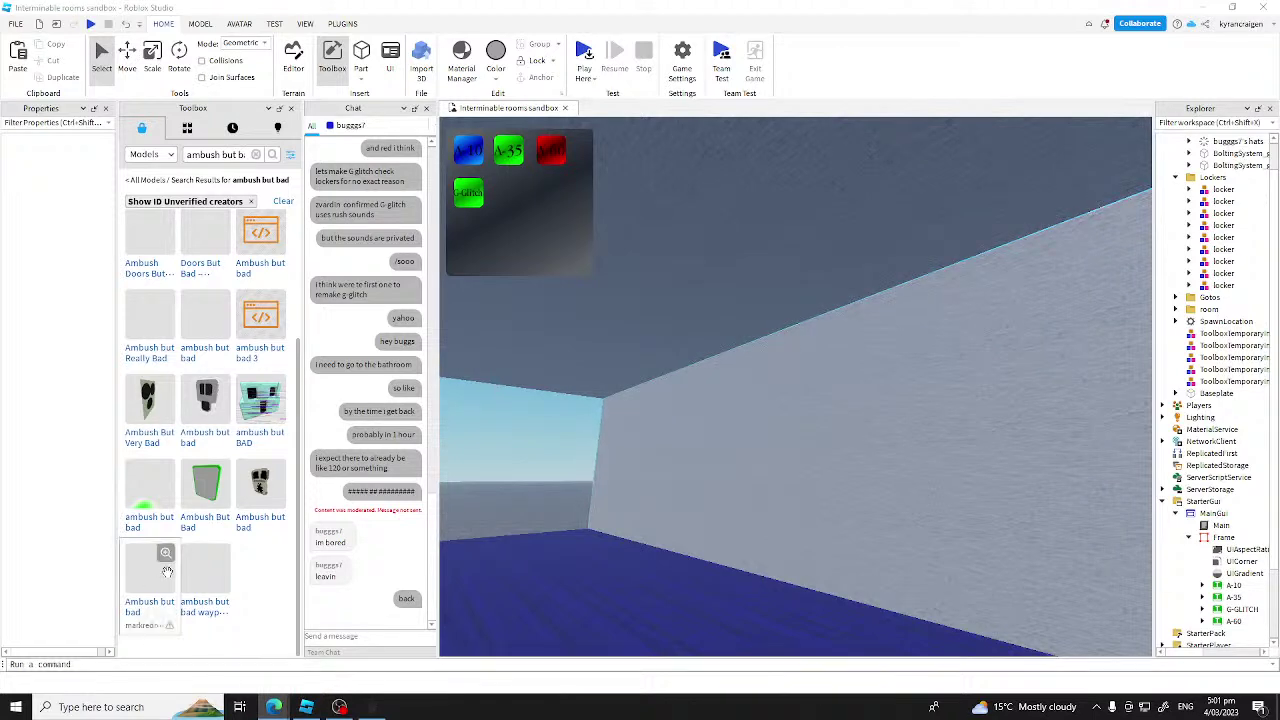
right_drag(610, 600, 610, 600)
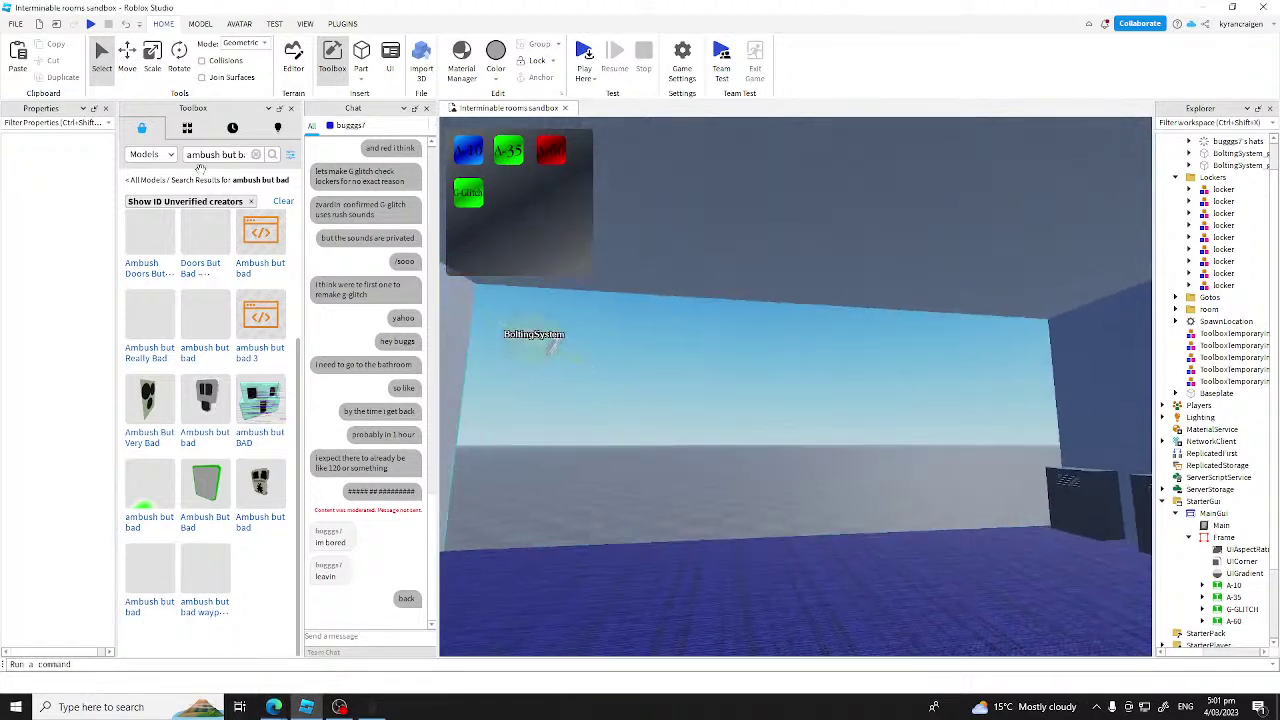
click(257, 155)
right_drag(715, 444, 749, 434)
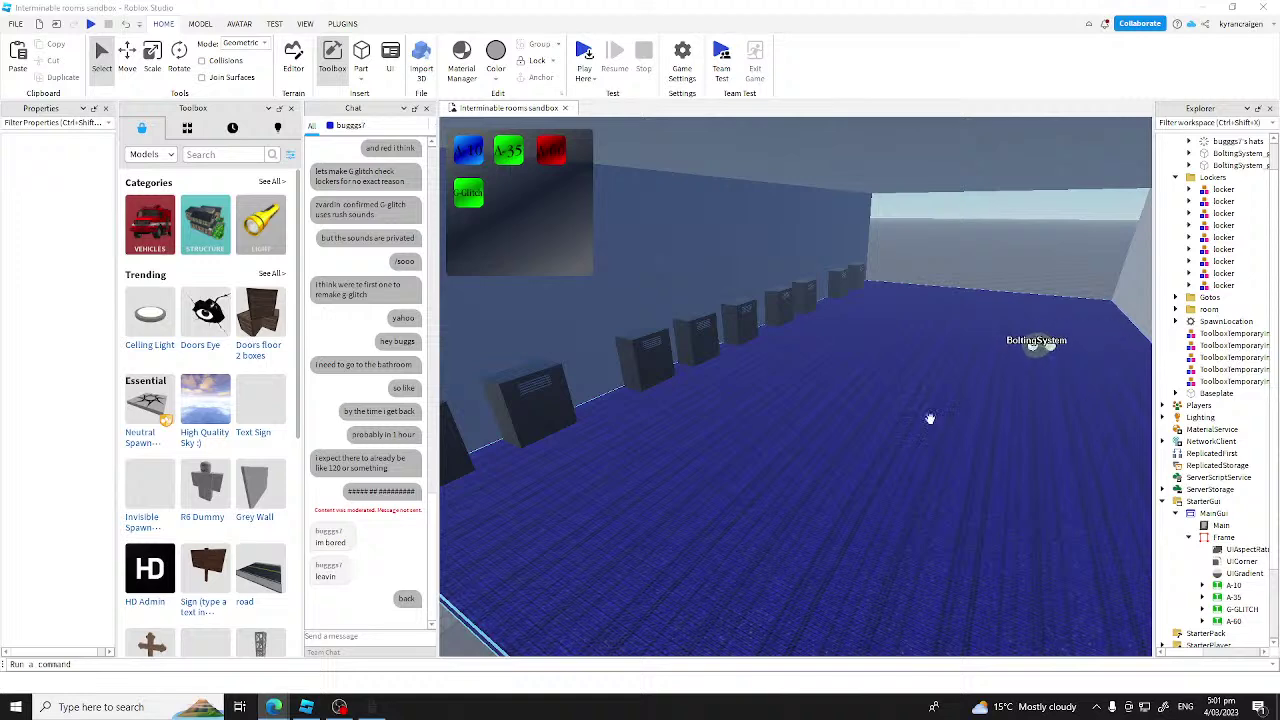
Step: Move the G-GLITCH part from the Monsters folder into the Workspace and shift it along the X axis toward the room
right_drag(892, 421, 801, 534)
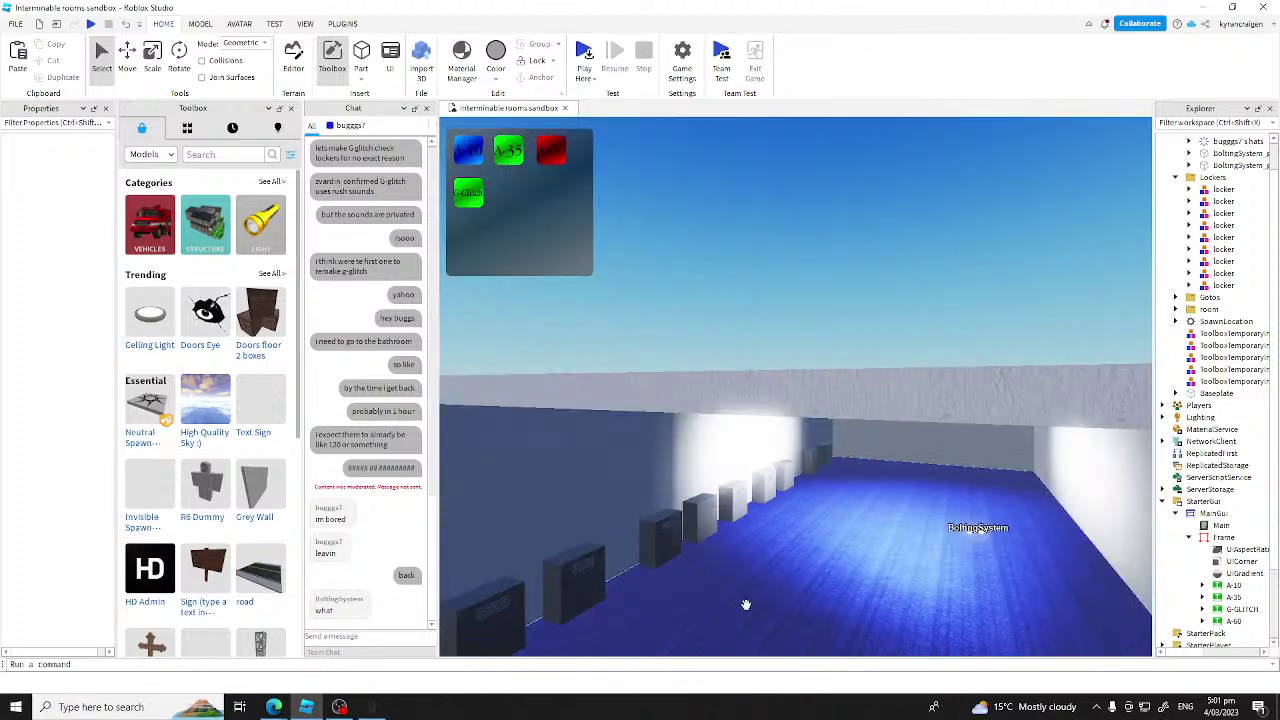
right_drag(717, 541, 736, 520)
right_drag(620, 548, 669, 548)
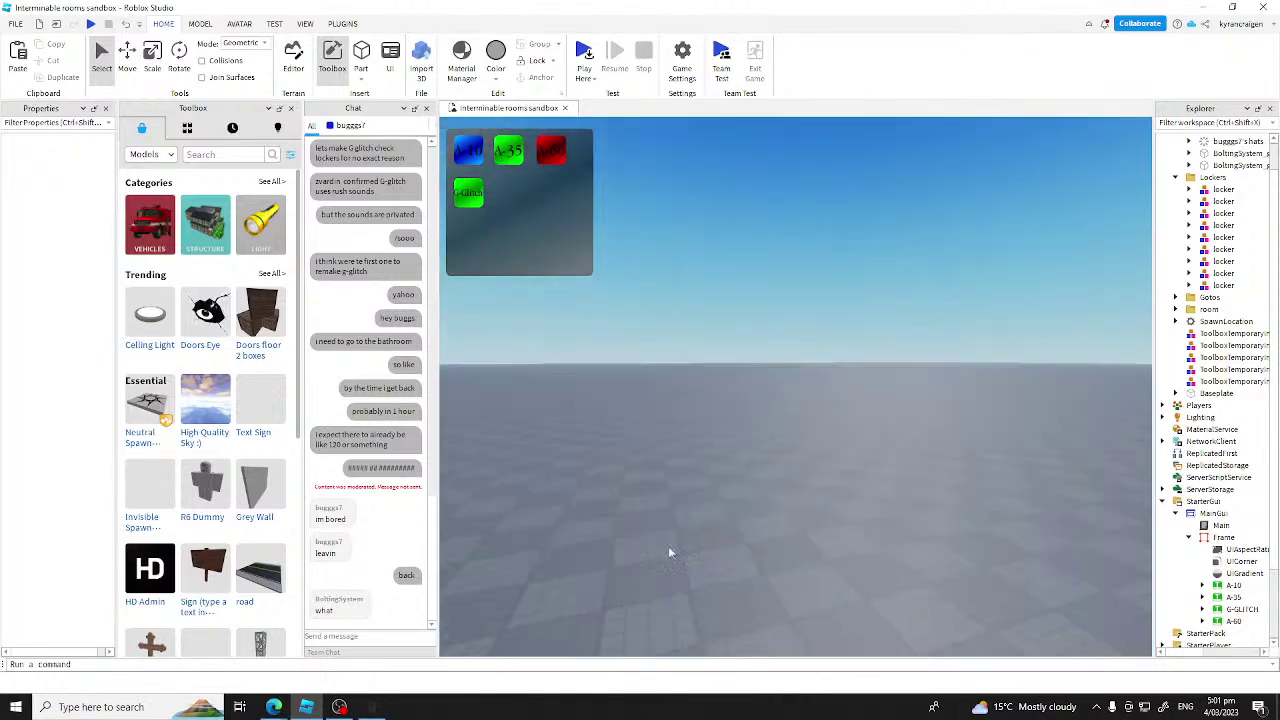
click(1162, 503)
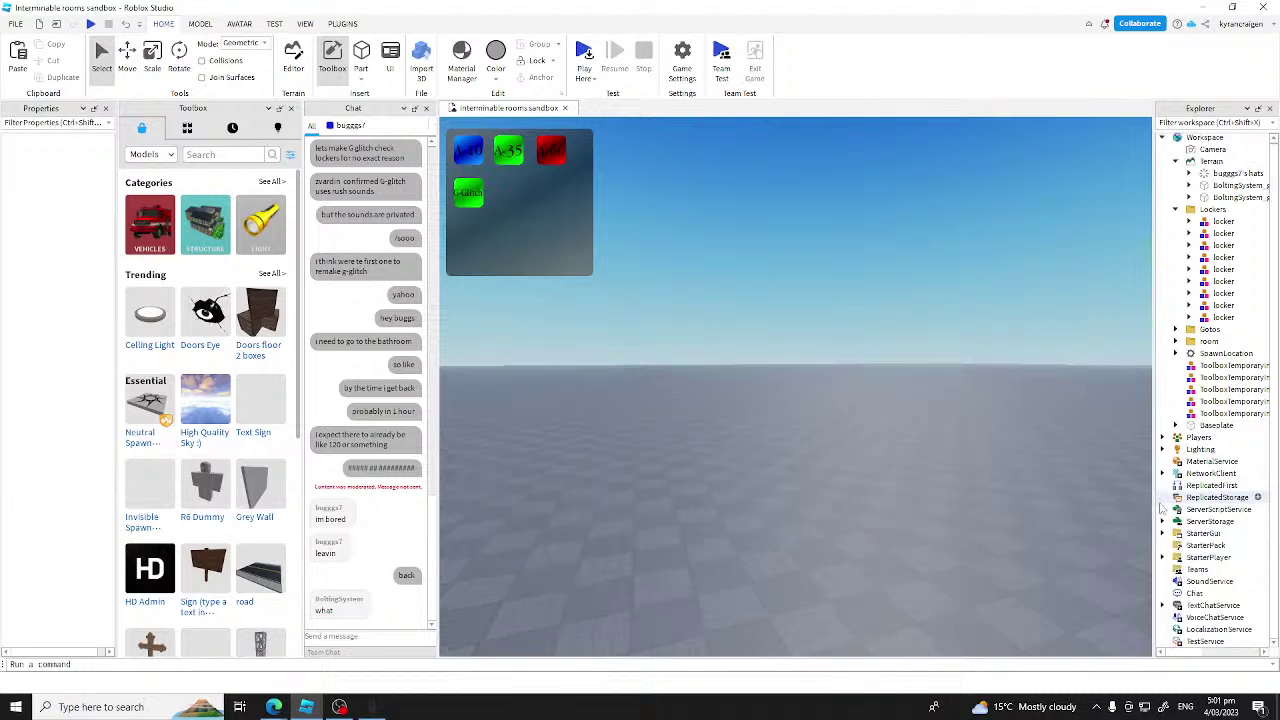
click(1177, 211)
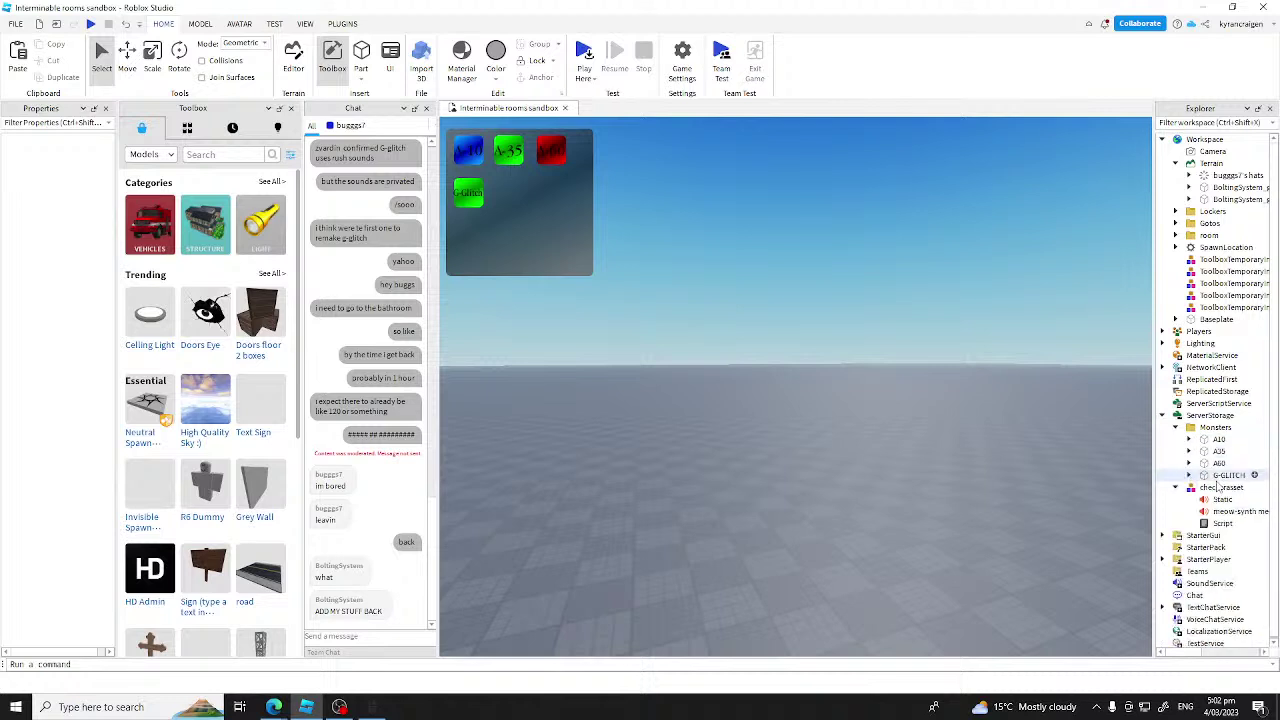
drag(1222, 476, 1207, 179)
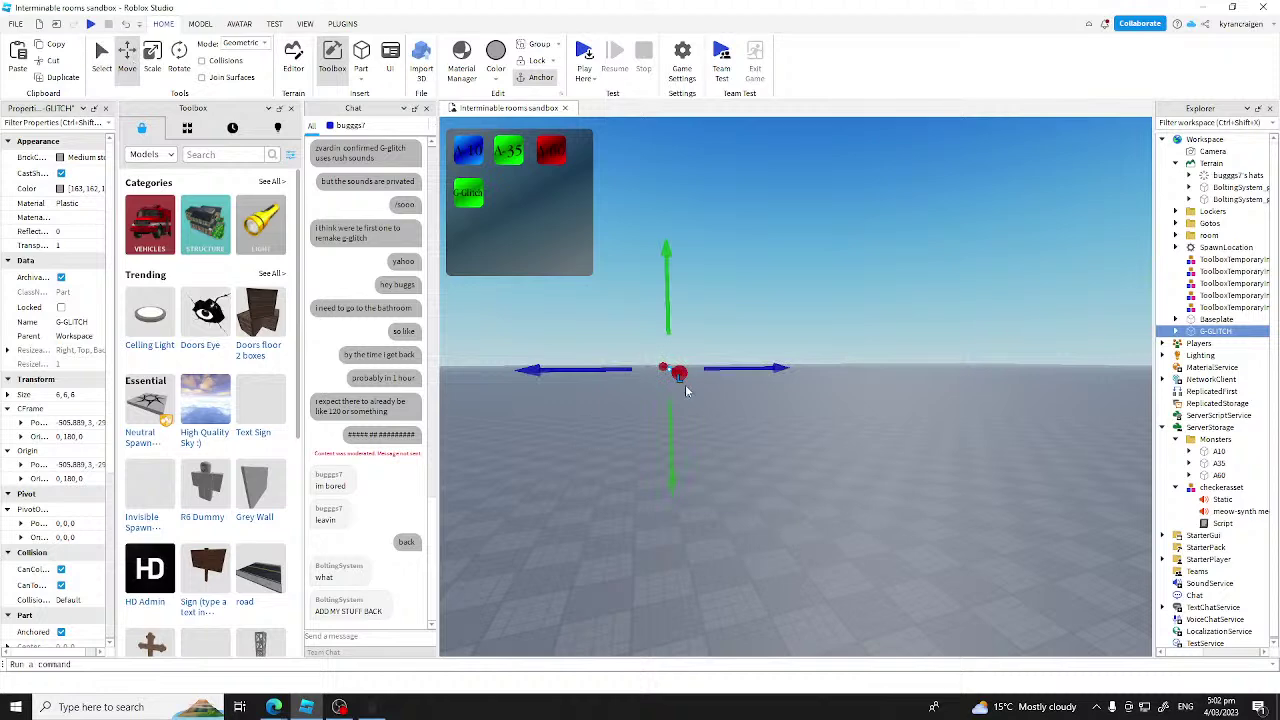
drag(679, 370, 1012, 497)
right_drag(932, 494, 912, 491)
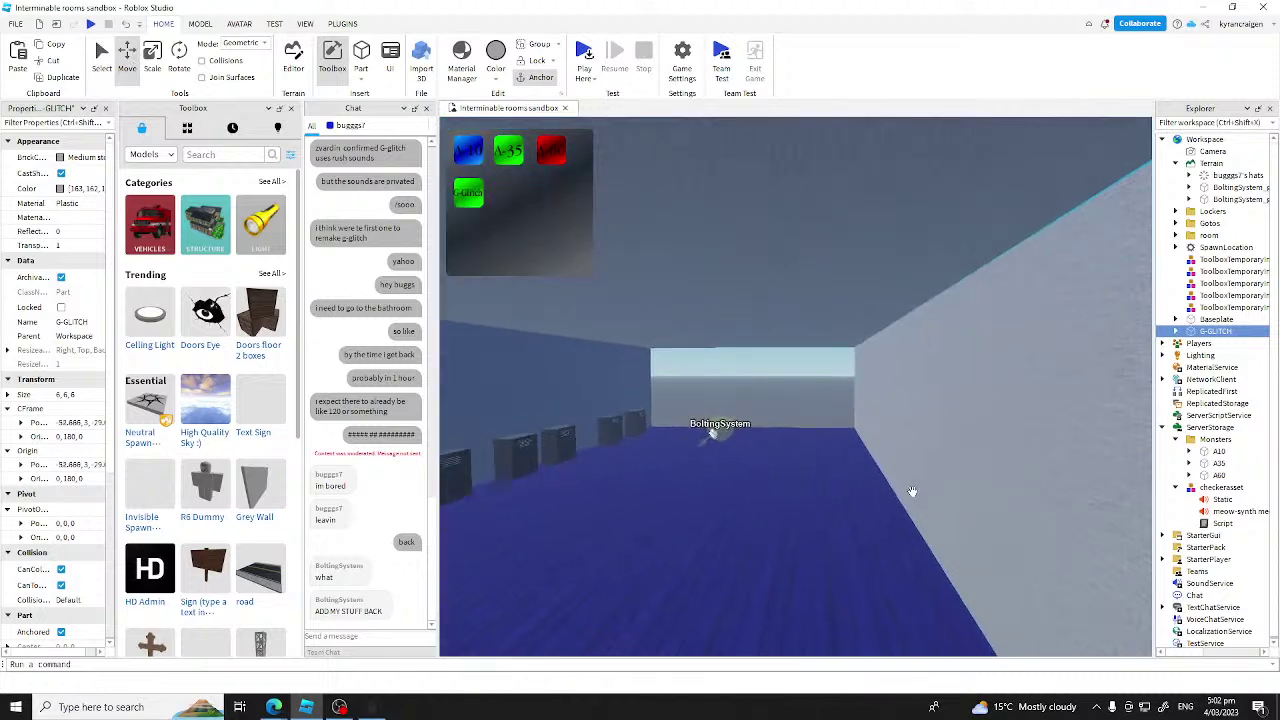
Step: Undo the recent changes back through the deletion of G-GLITCH's Controller script, and redo that deletion
click(124, 28)
click(124, 28)
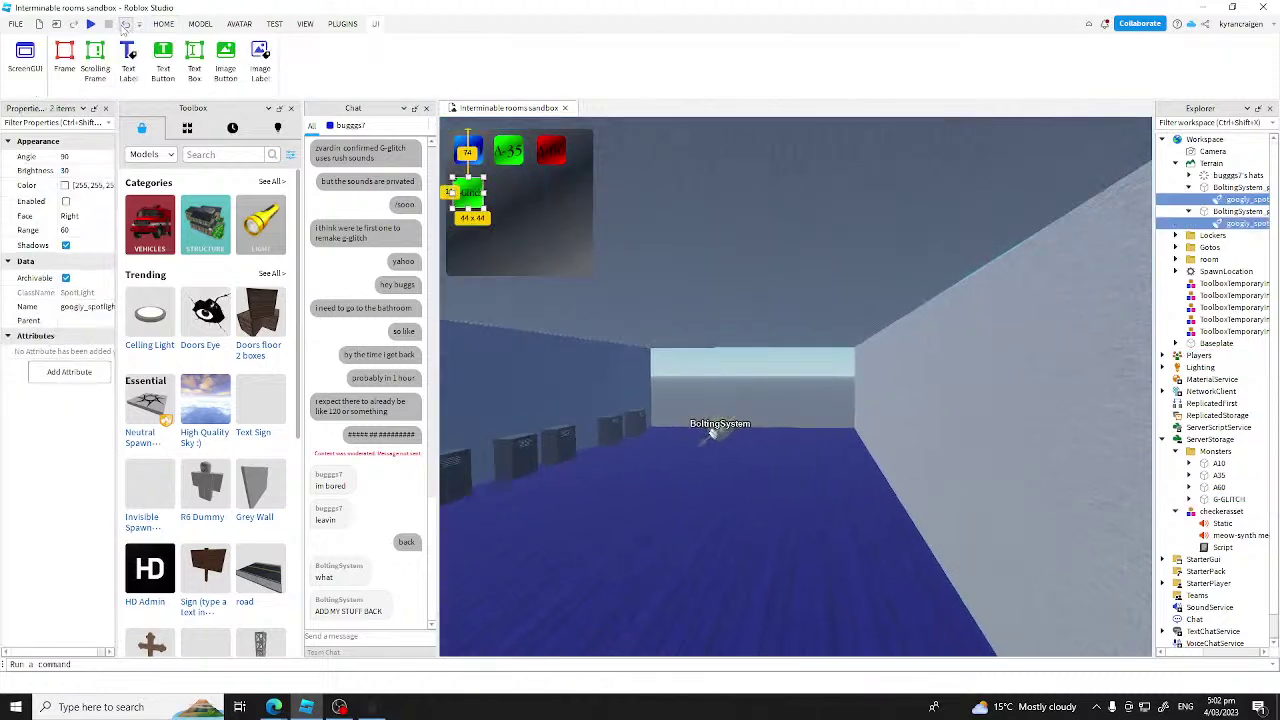
click(124, 28)
click(124, 28)
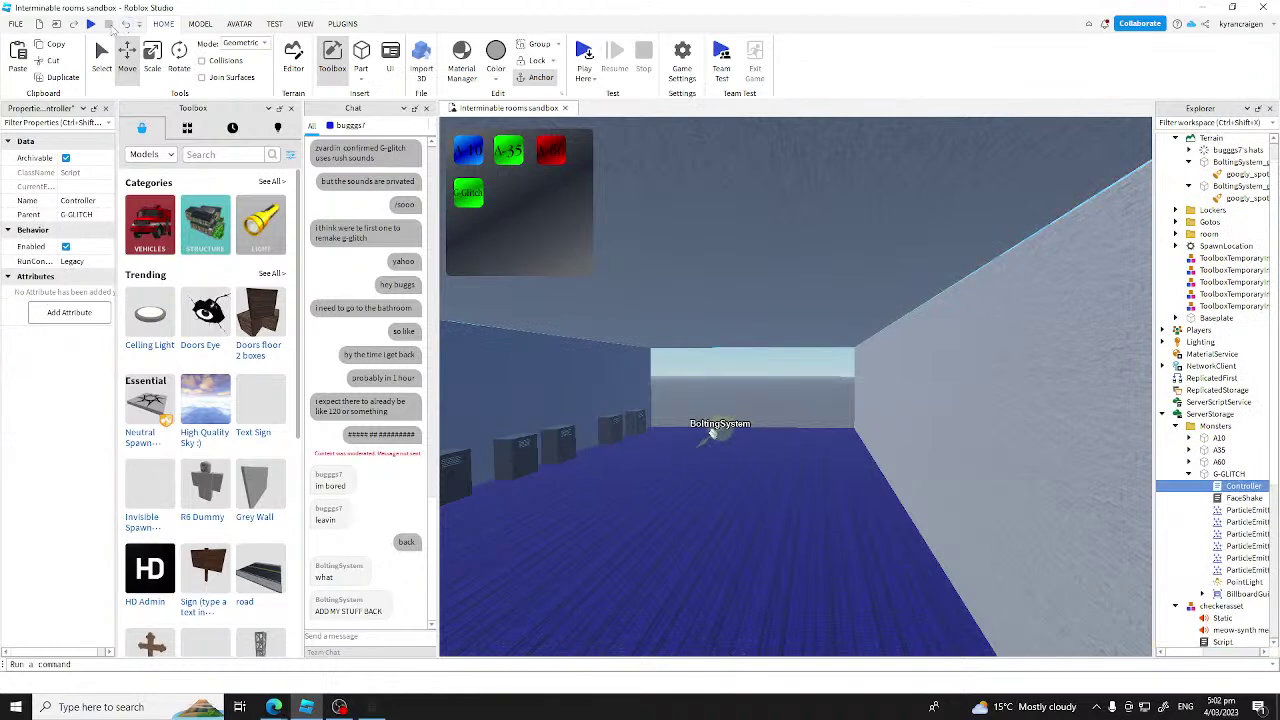
click(76, 24)
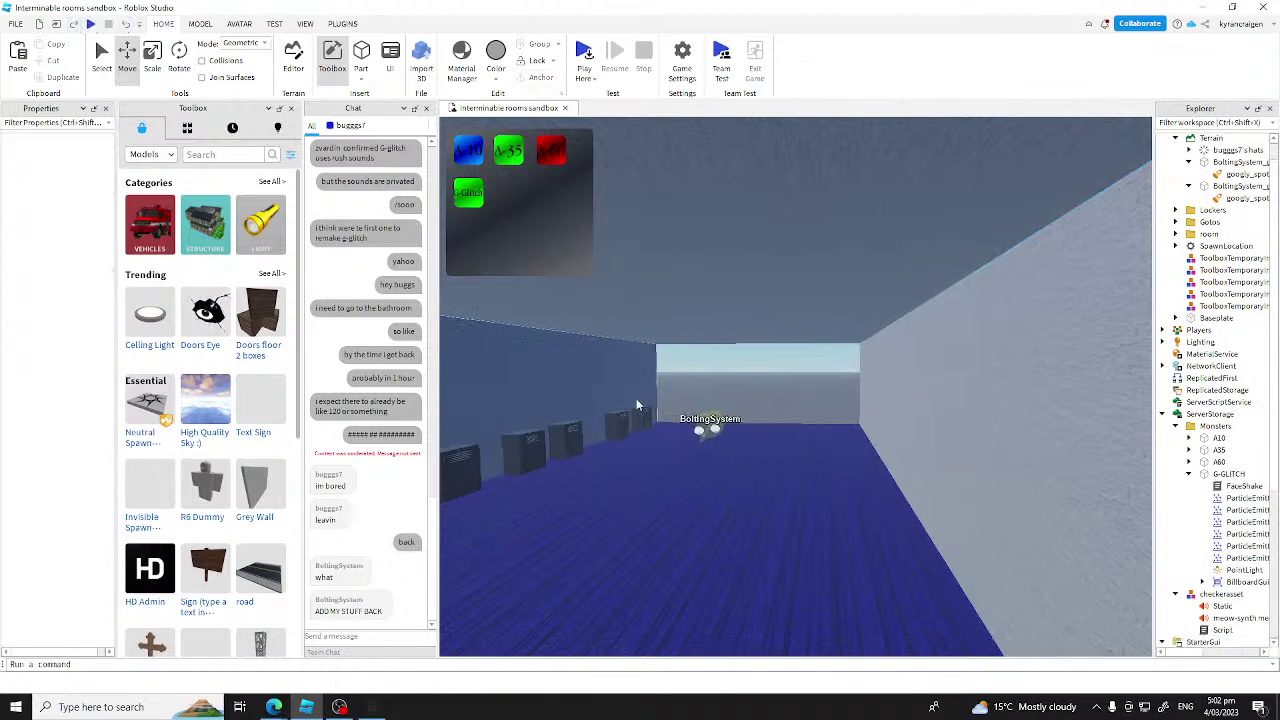
Step: Reply to the collaborator in the team chat with "i dont think i can" and a skull emoji code
right_drag(636, 404, 524, 365)
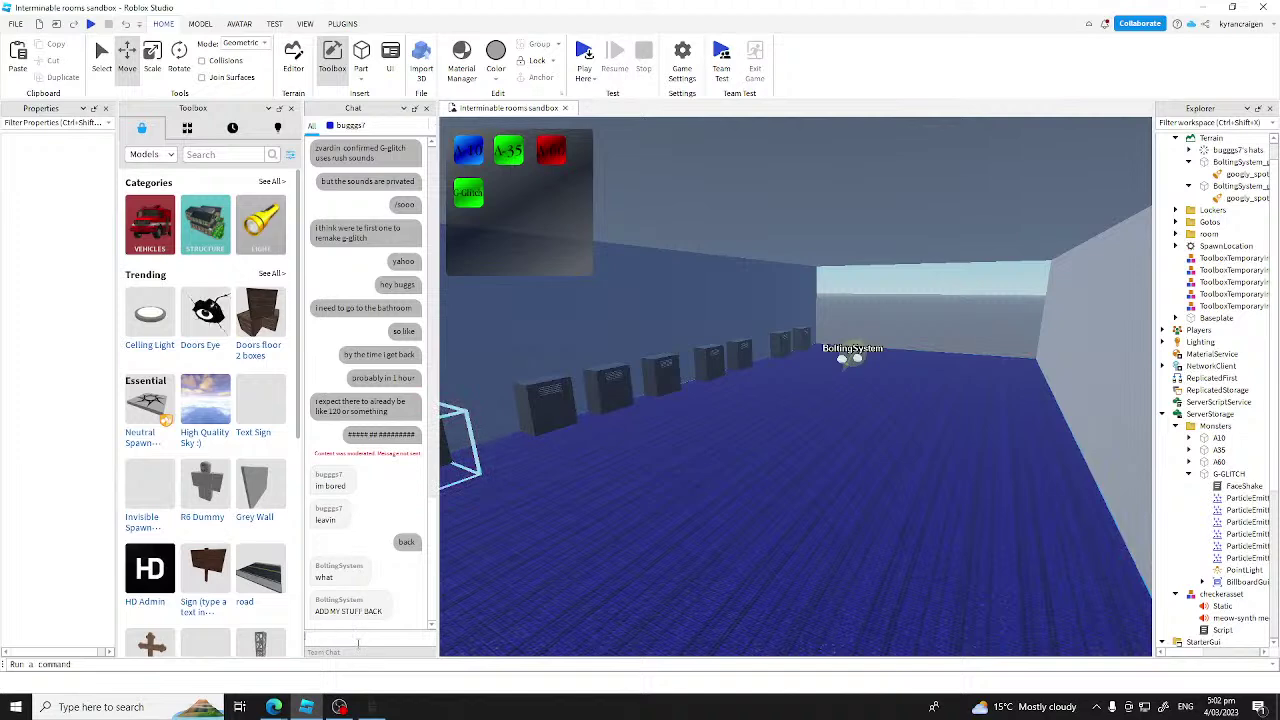
text(i dont thi)
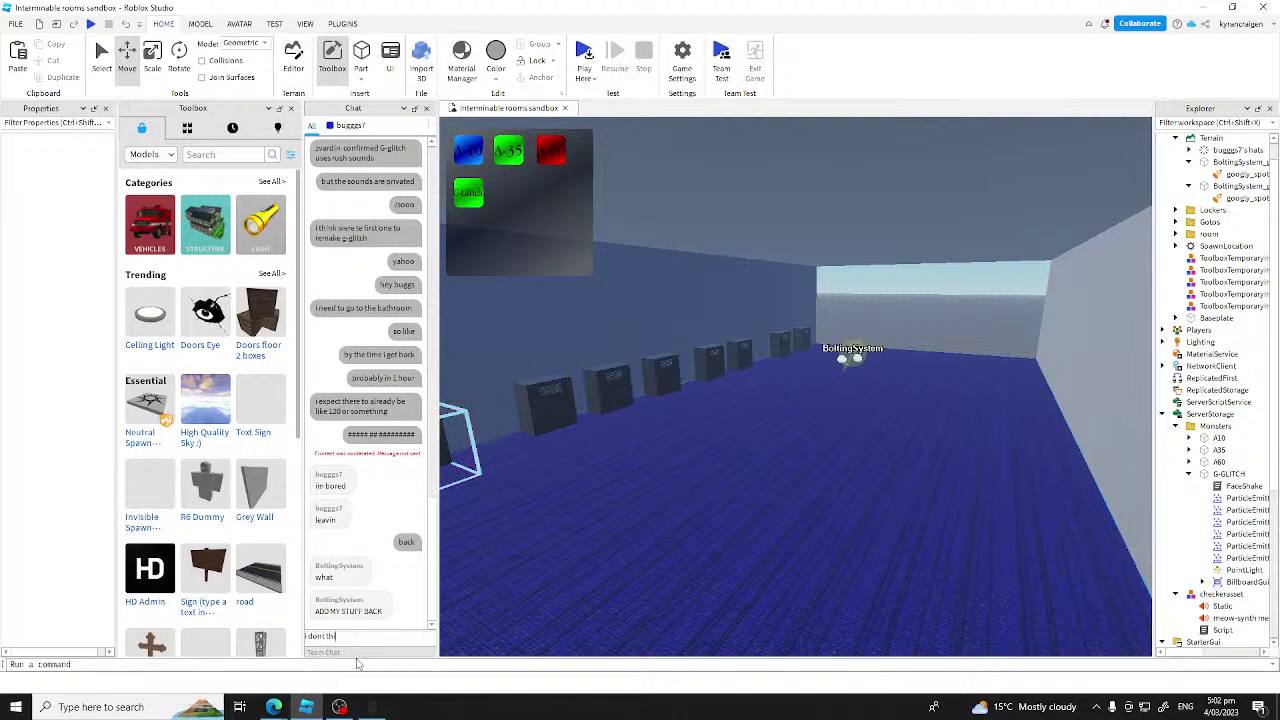
text(nk i ca)
text(:skull)
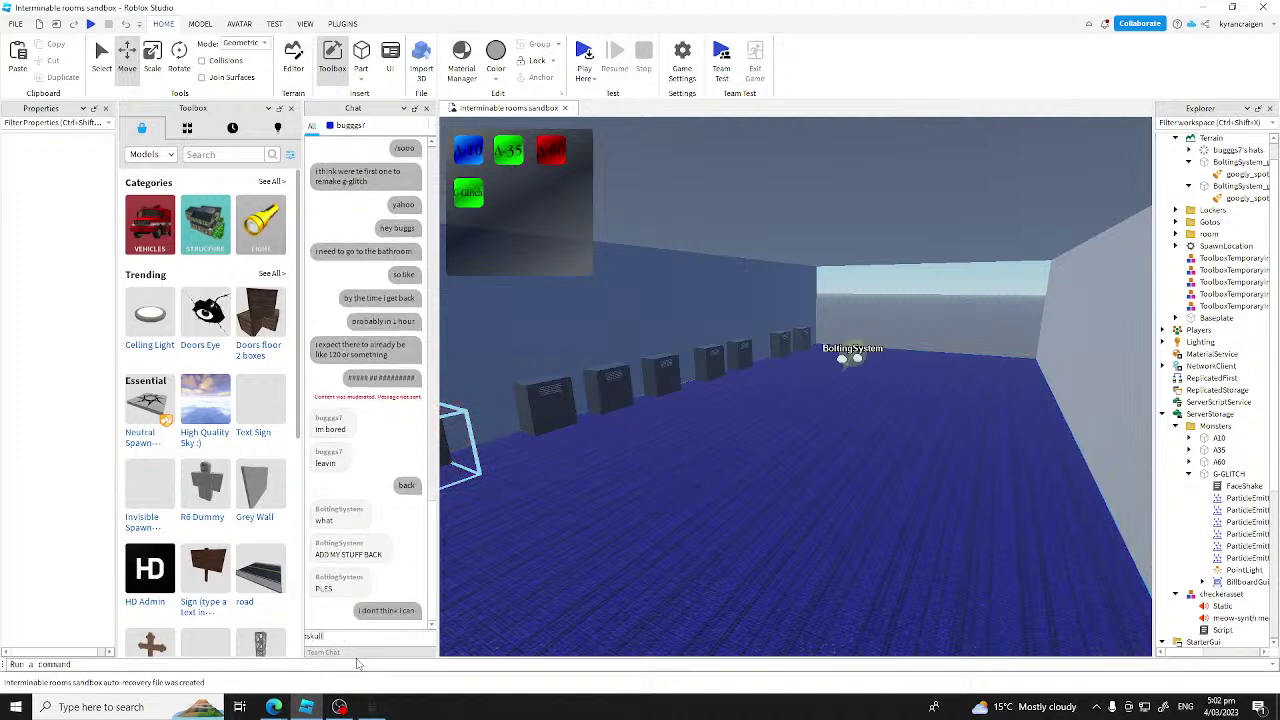
Step: Undo the earlier edits, including the spawn button rename, until the G-GLITCH part is back in the Workspace
right_drag(872, 482, 881, 470)
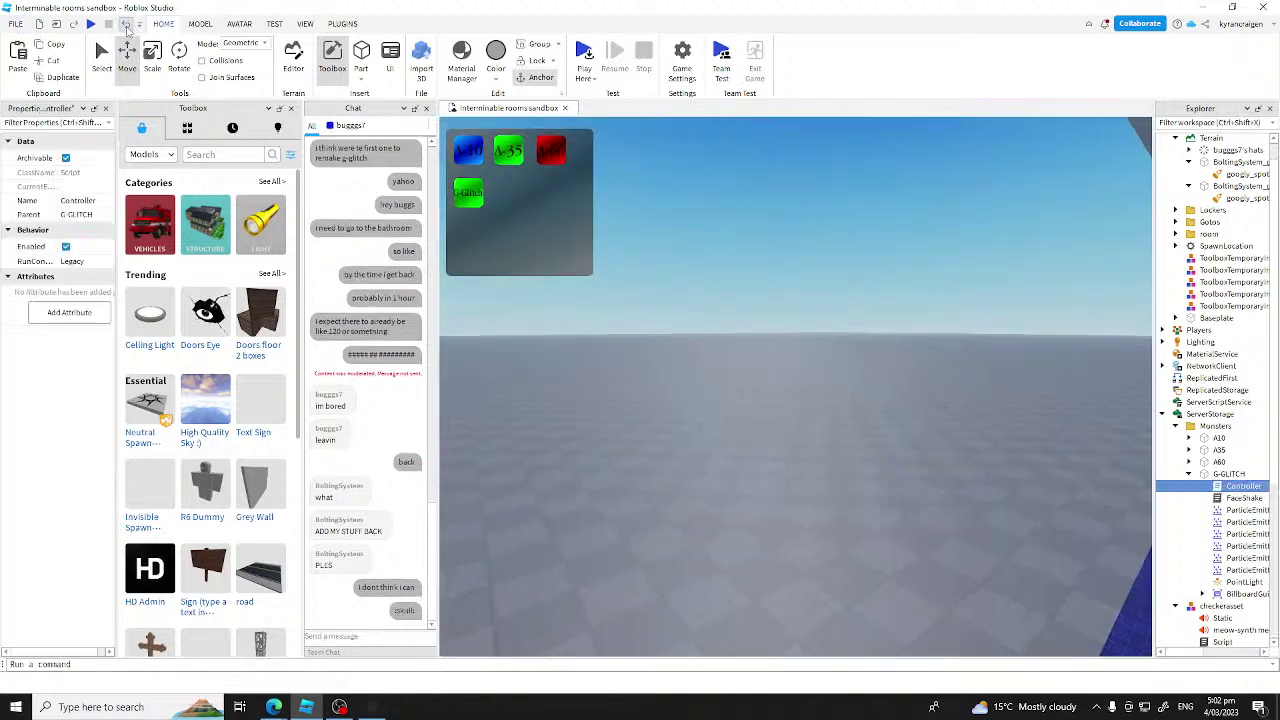
click(127, 28)
click(127, 28)
click(127, 28)
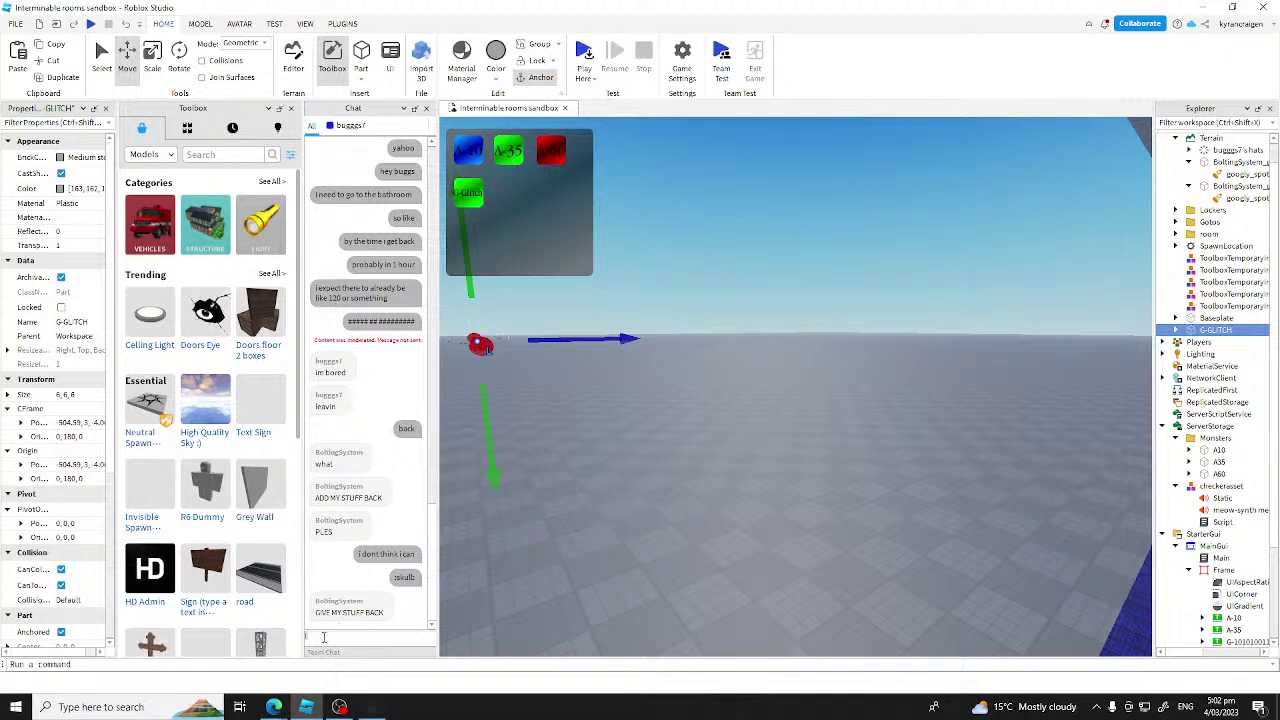
Step: Send the team chat messages "OH NO", "I CANT" and "WAHHHHH"
key(Return)
text(WH)
key(Return)
text(WAH!!!!!!)
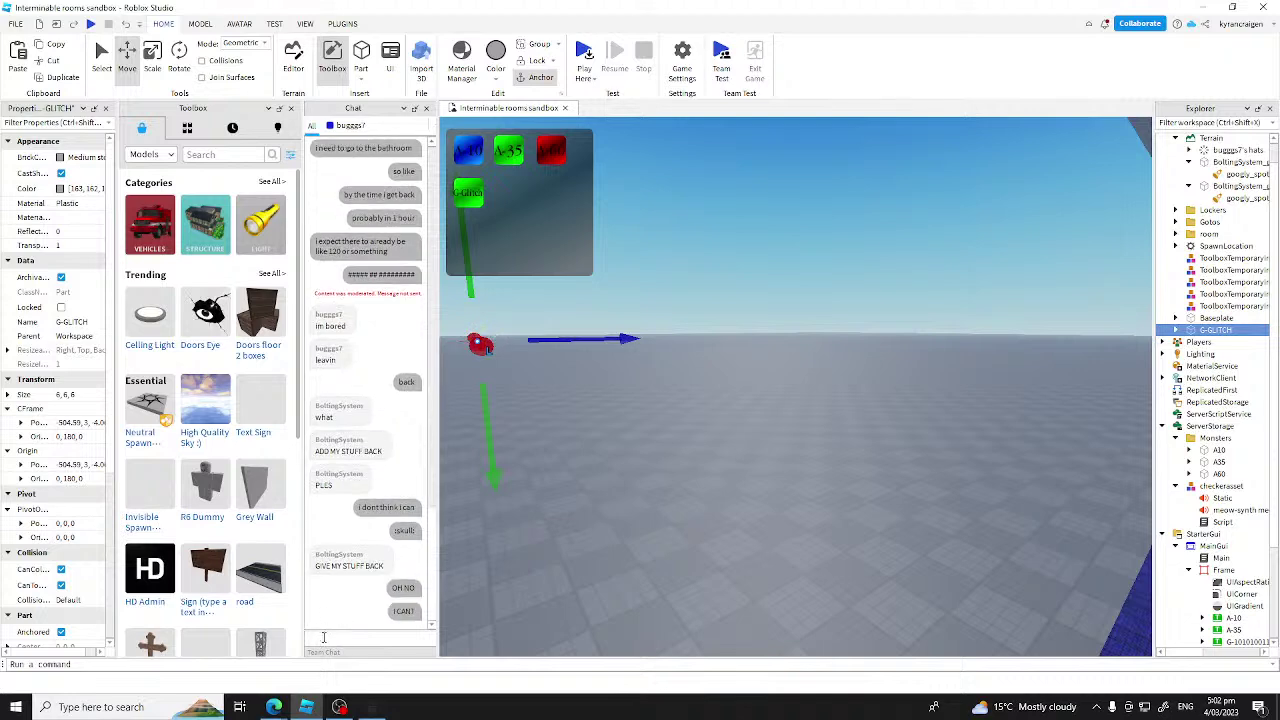
key(Return)
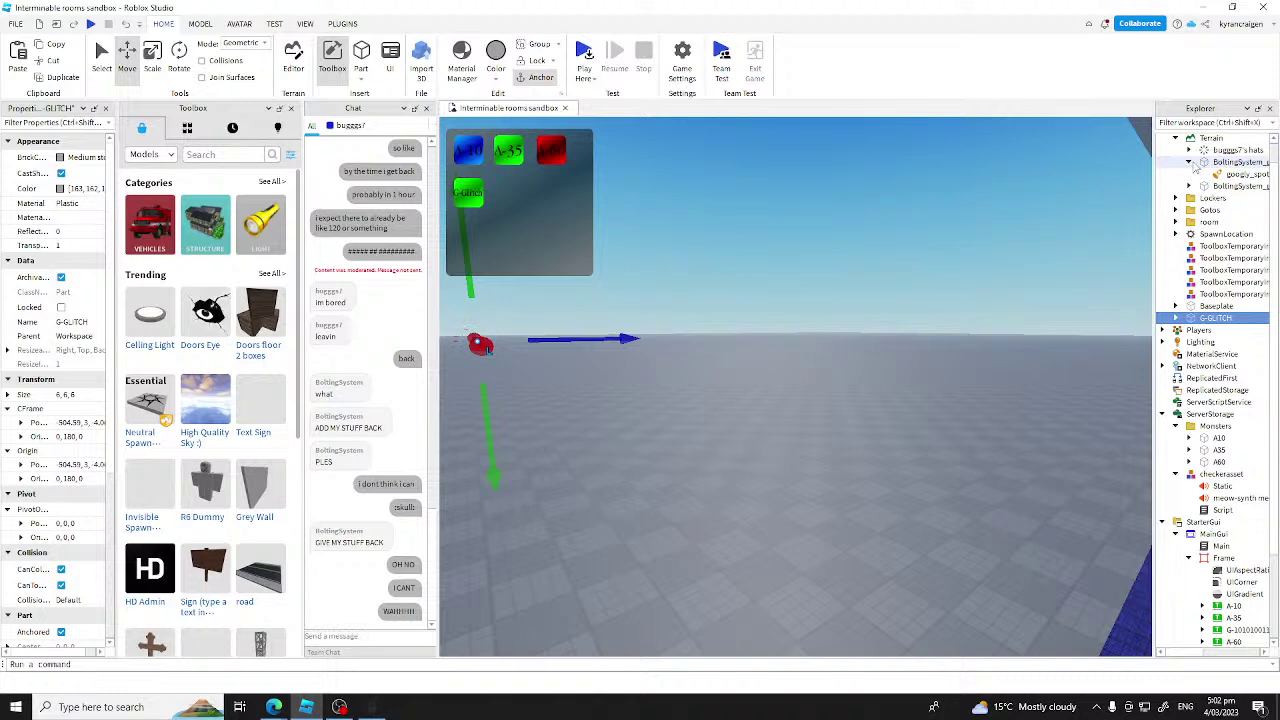
click(1190, 163)
right_drag(800, 295, 474, 600)
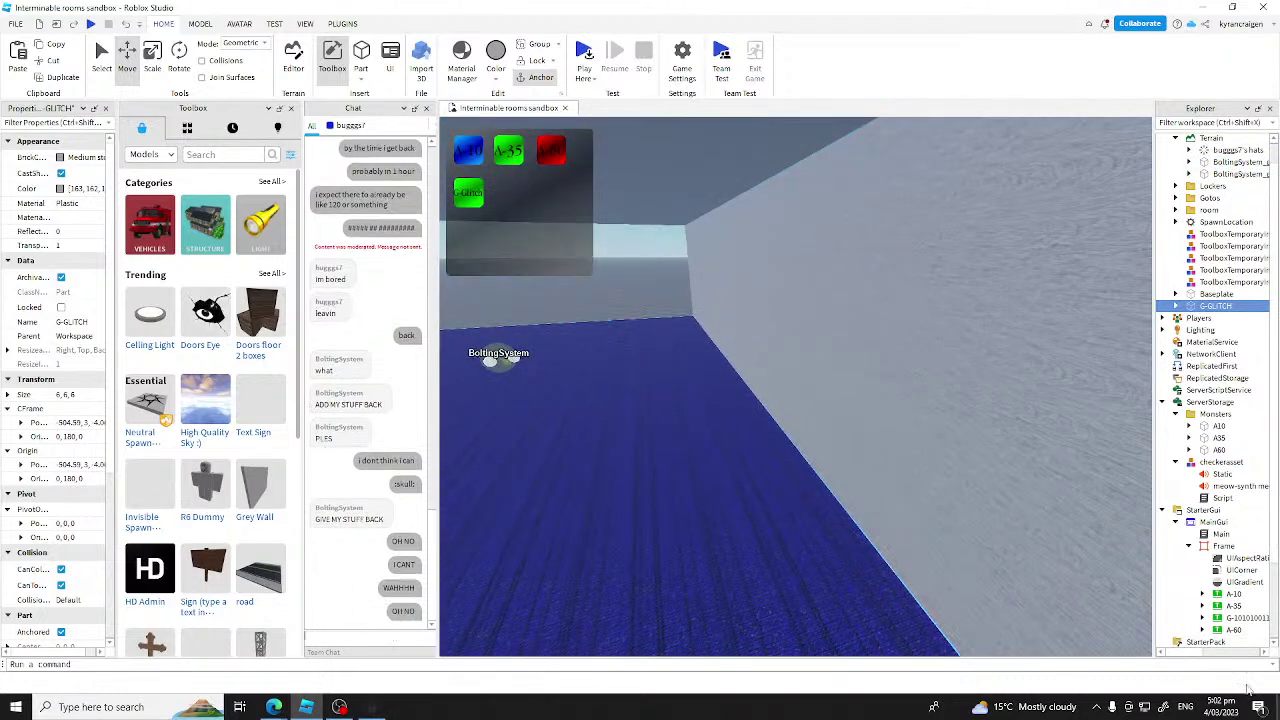
right_drag(509, 489, 770, 518)
right_drag(830, 453, 650, 550)
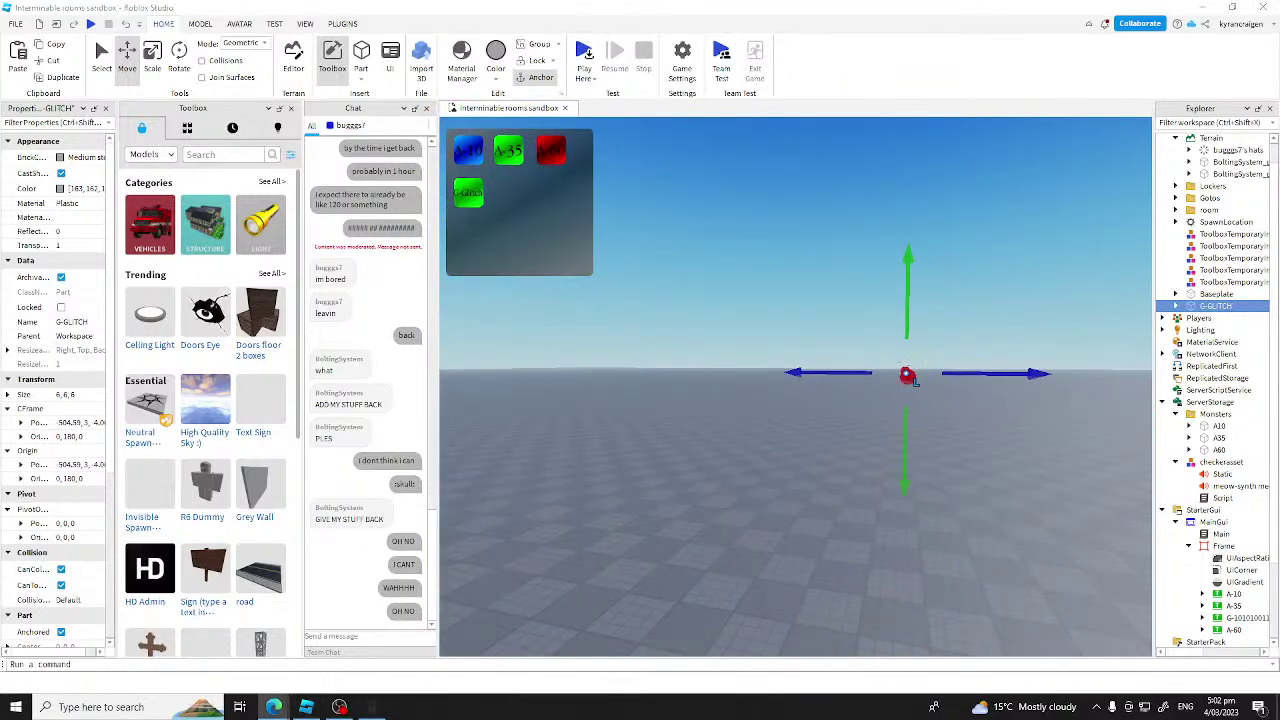
Step: Adjust the system volume to 60
key(XF86AudioLowerVolume)
key(XF86AudioLowerVolume)
key(XF86AudioRaiseVolume)
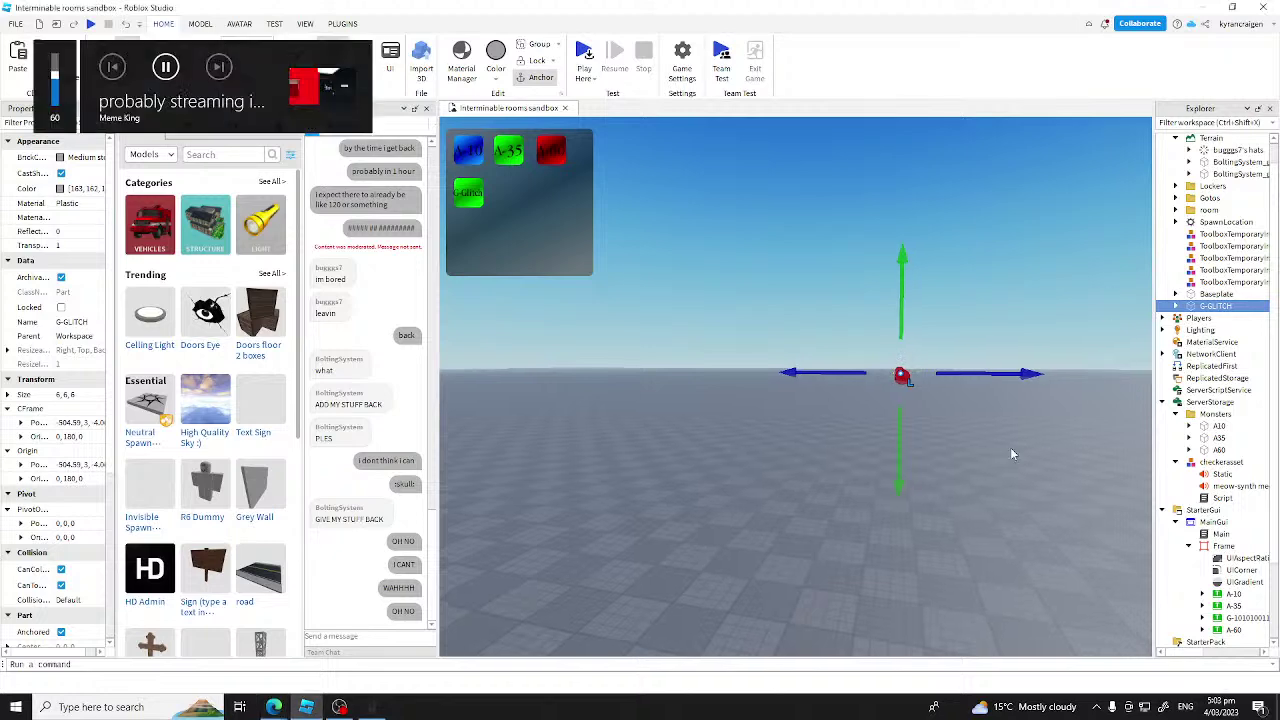
Step: Move the G-GLITCH part along the X axis to about -48.5, beside the room
right_drag(1010, 447, 644, 378)
key(s)
drag(1088, 390, 949, 553)
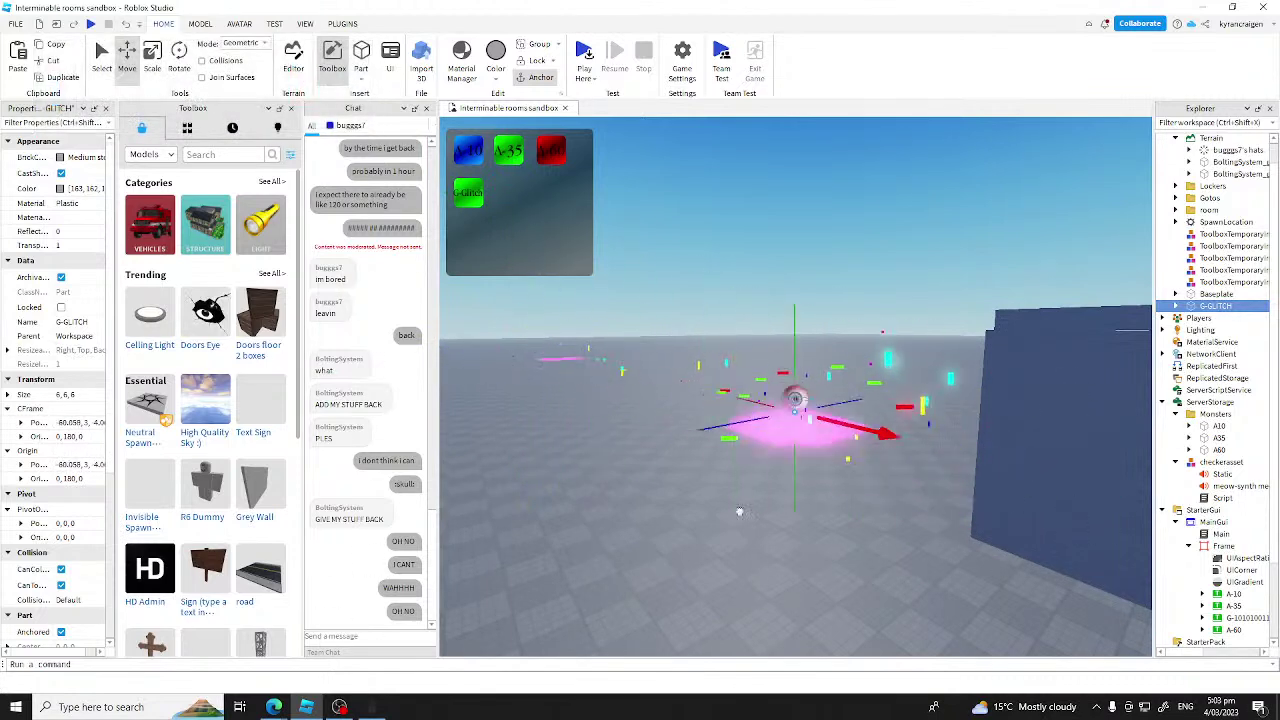
key(w)
drag(834, 425, 698, 530)
Step: Examine the G-GLITCH part up close and inspect the properties of its six particle emitters
scroll(697, 530, up, 6)
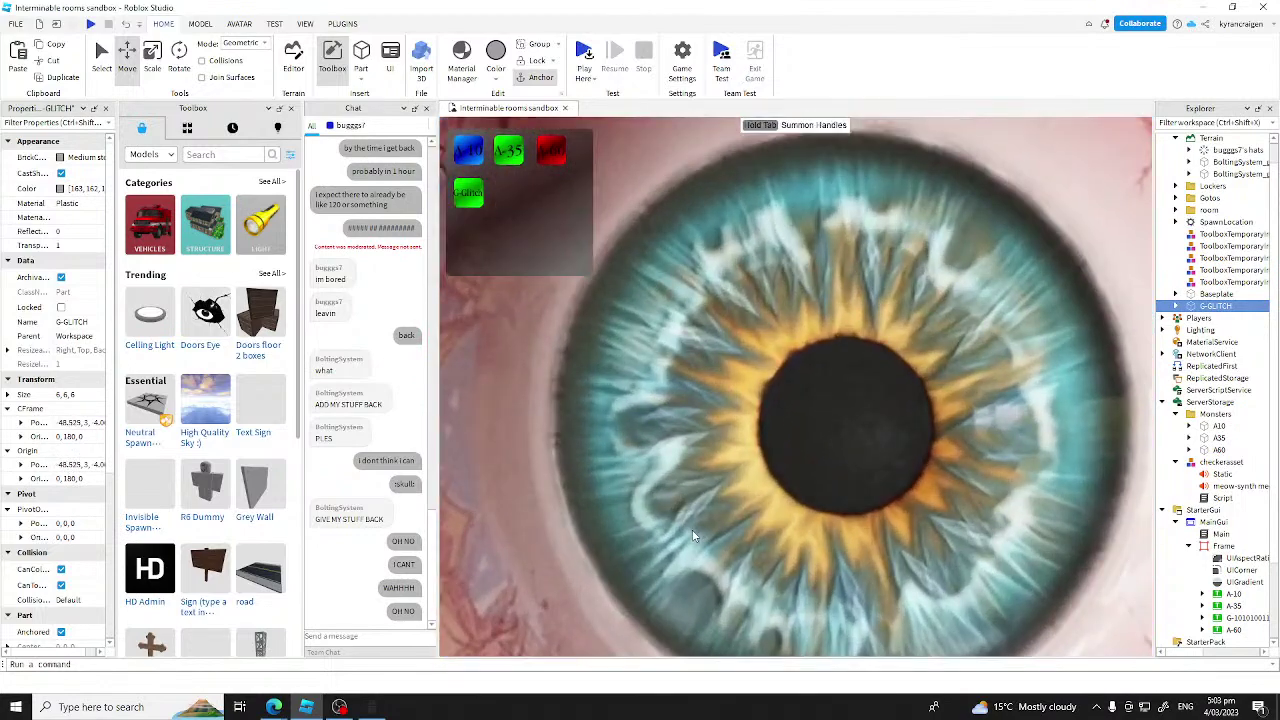
scroll(693, 537, down, 10)
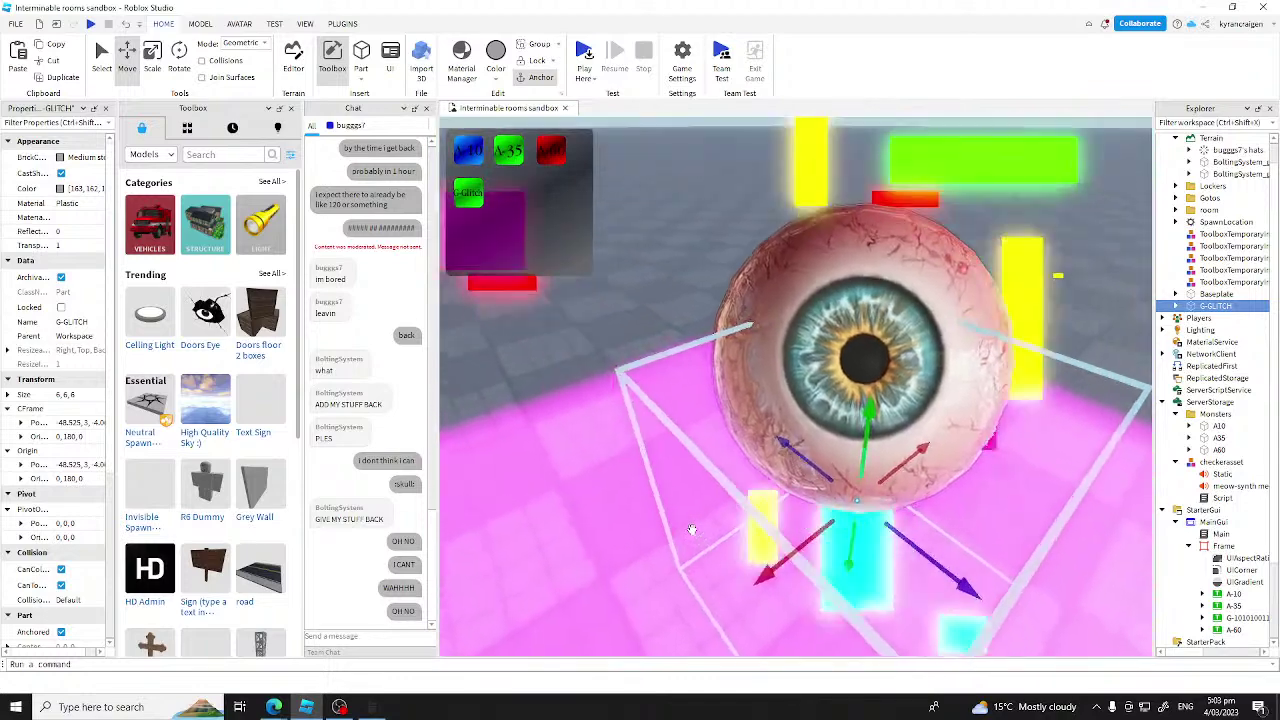
right_drag(692, 530, 697, 519)
scroll(694, 534, up, 5)
scroll(692, 530, down, 8)
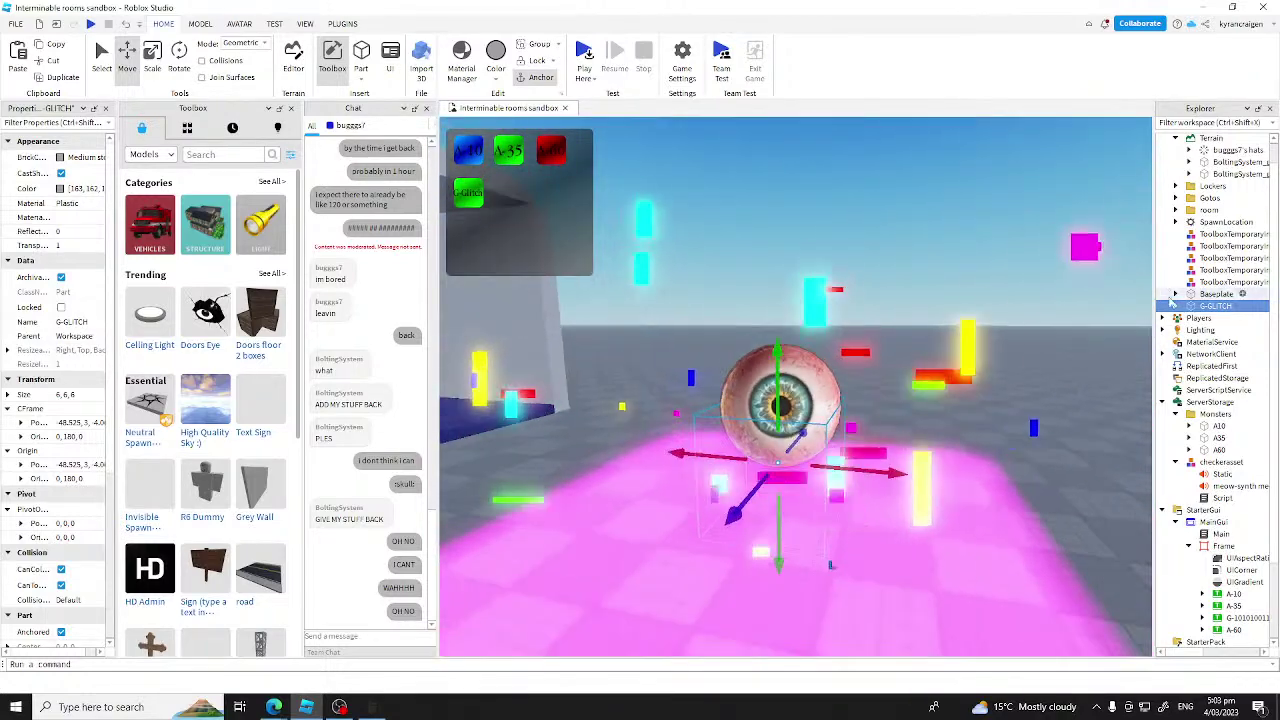
click(1176, 305)
click(1236, 330)
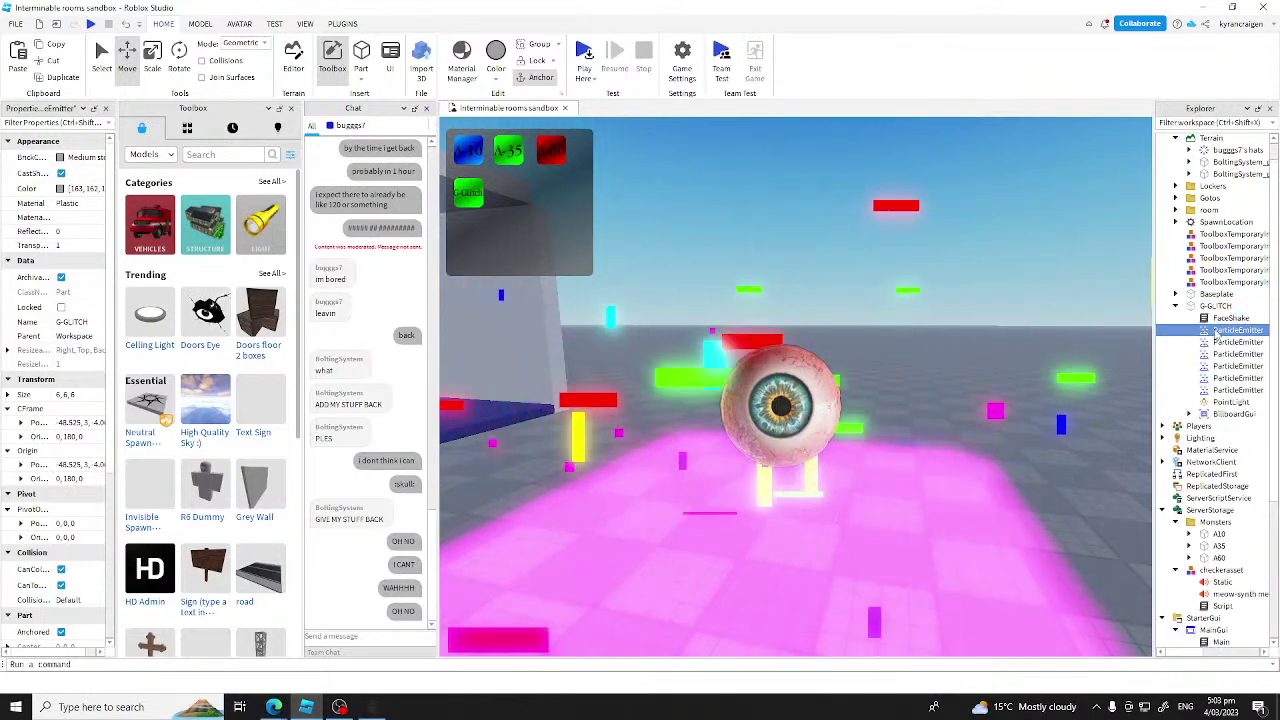
click(1221, 391)
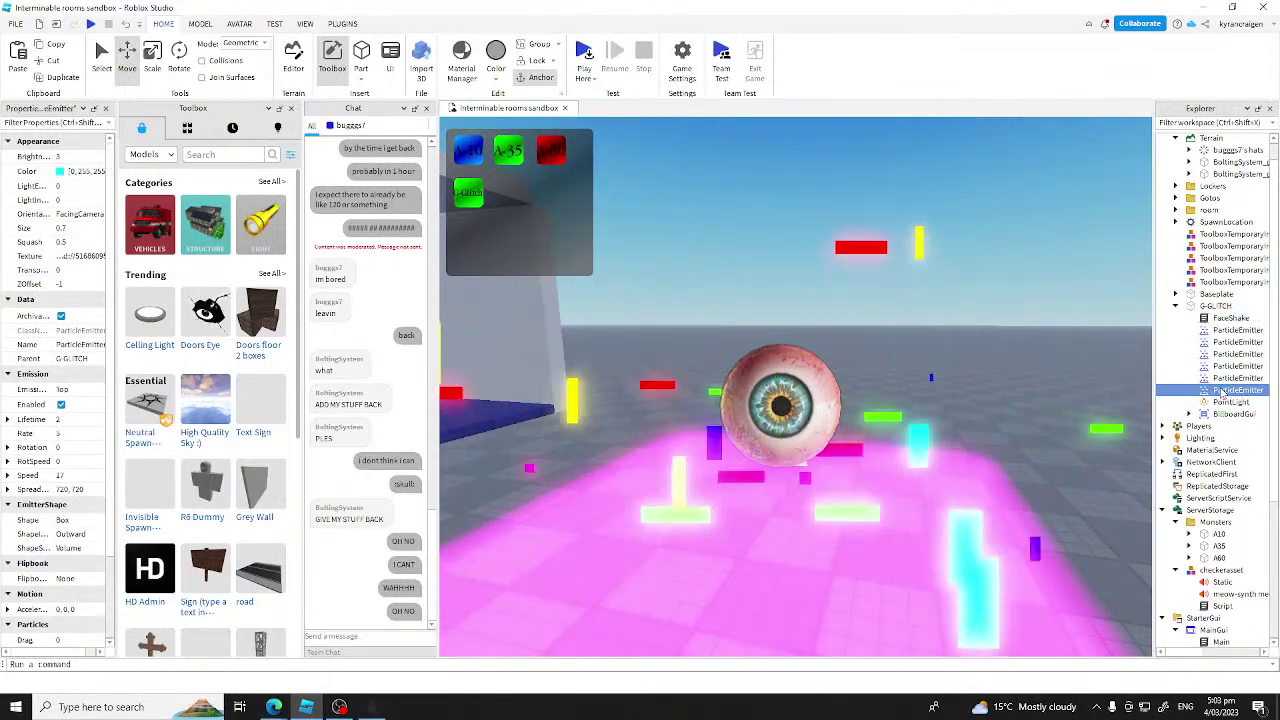
shift+click(1236, 330)
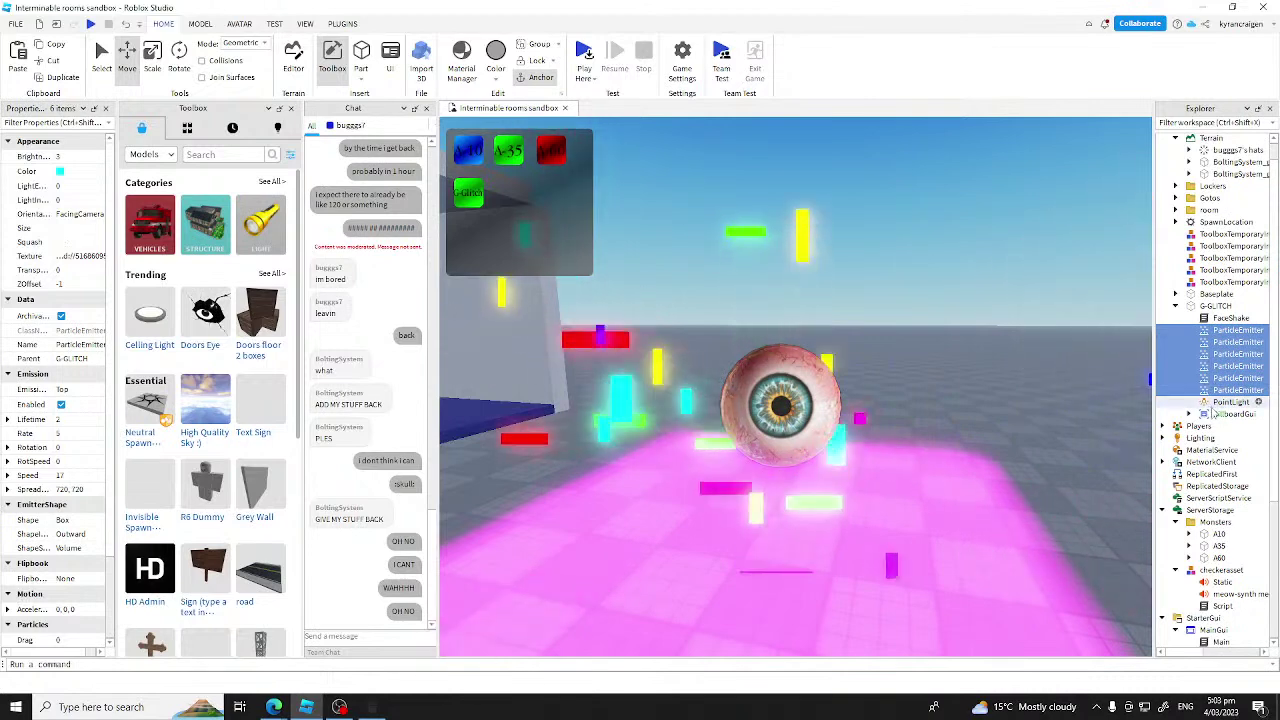
Step: Read through the FaceShake script inside G-GLITCH and close it
click(1222, 318)
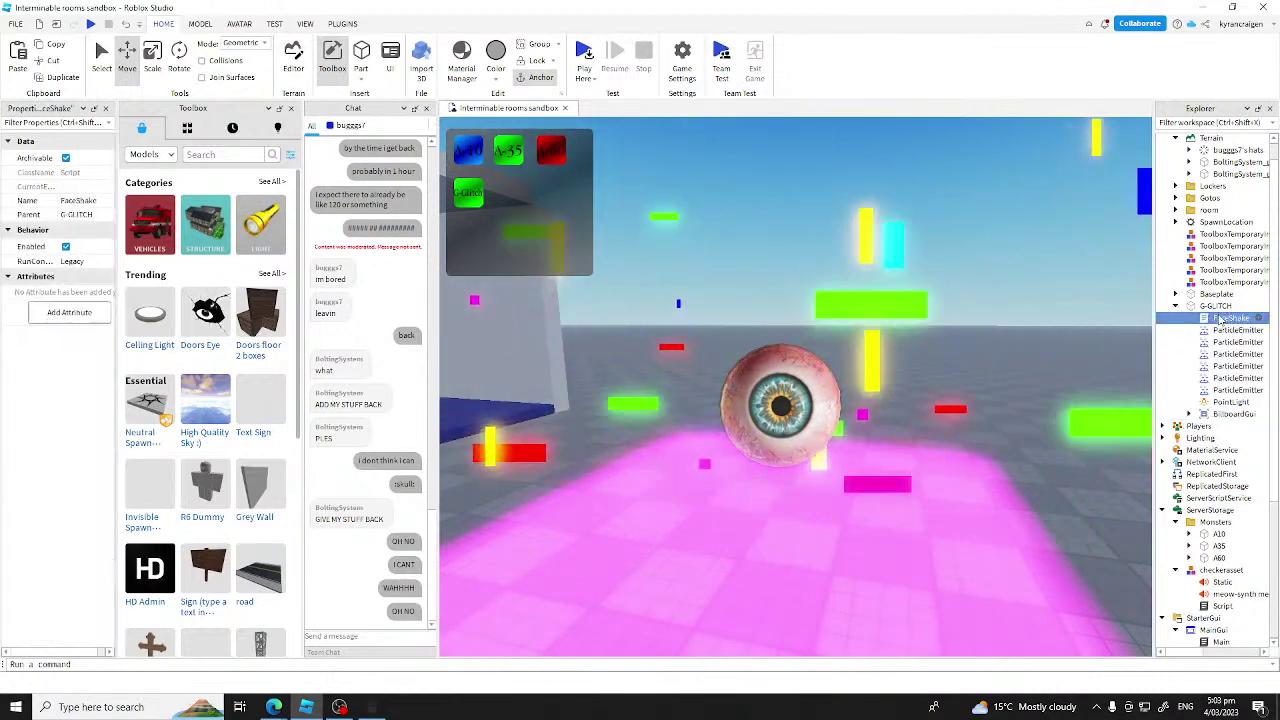
double_click(1220, 318)
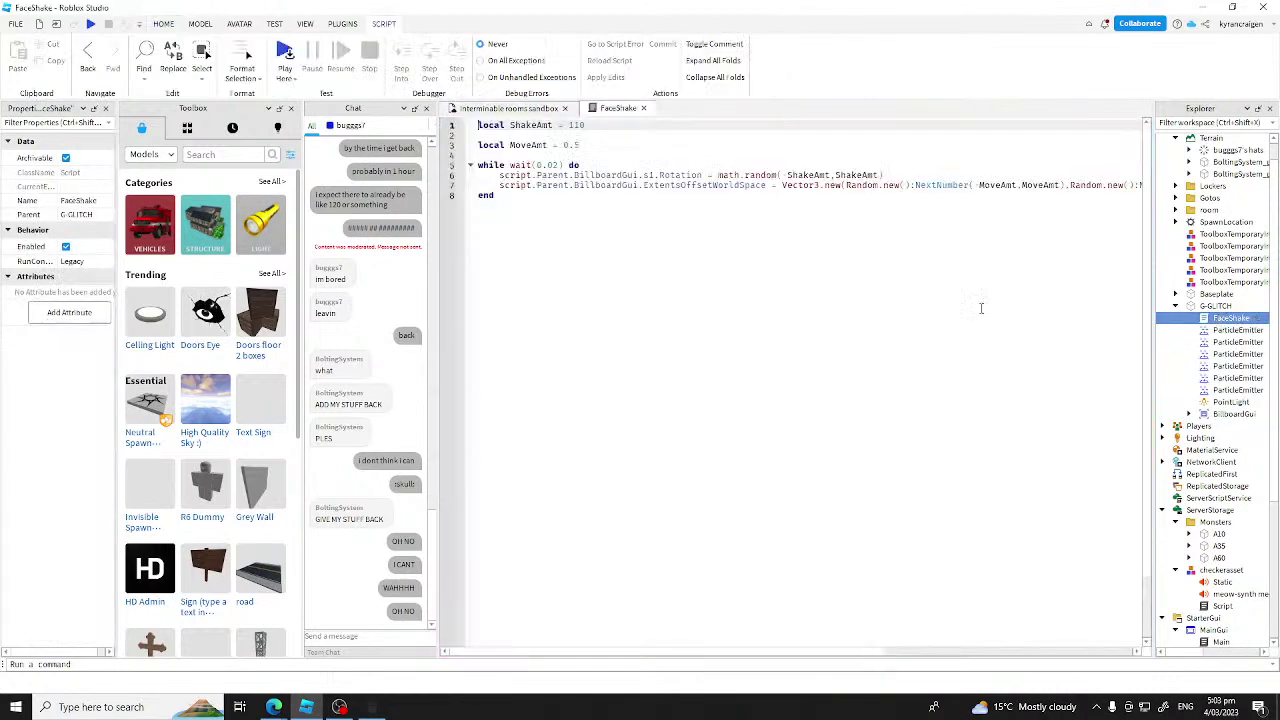
click(643, 108)
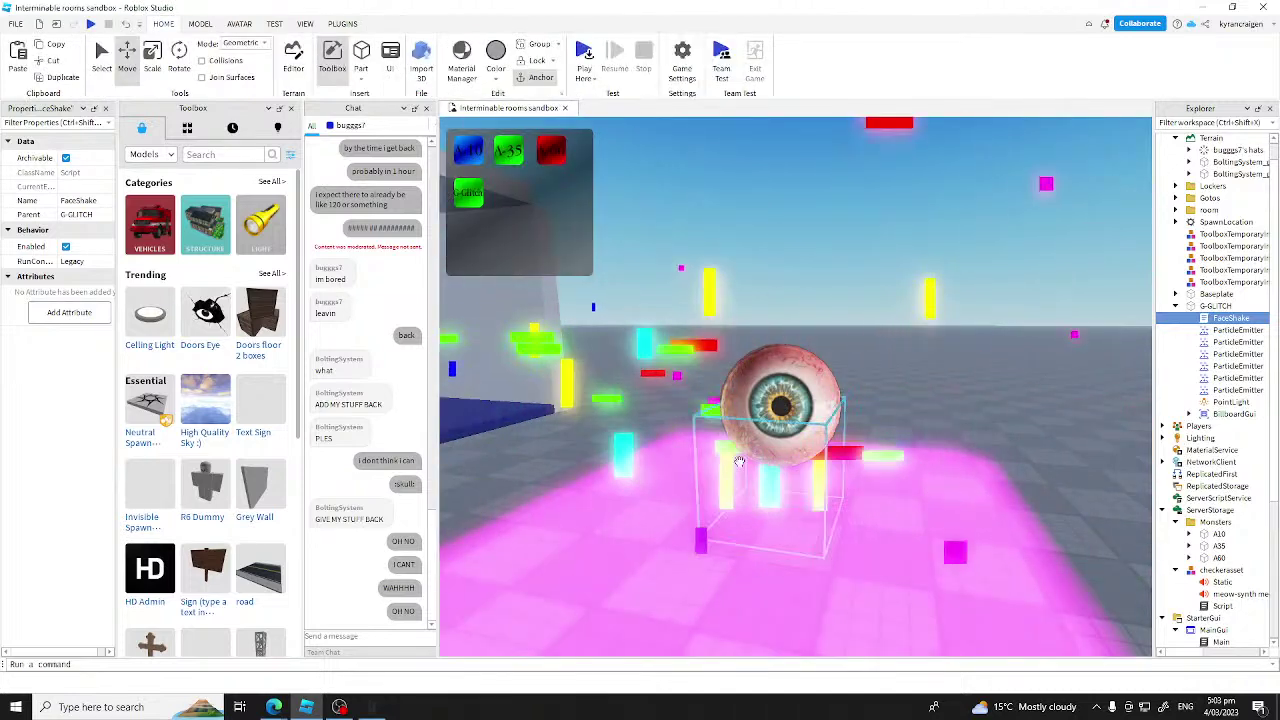
right_drag(557, 444, 554, 443)
scroll(554, 443, up, 2)
scroll(555, 443, down, 2)
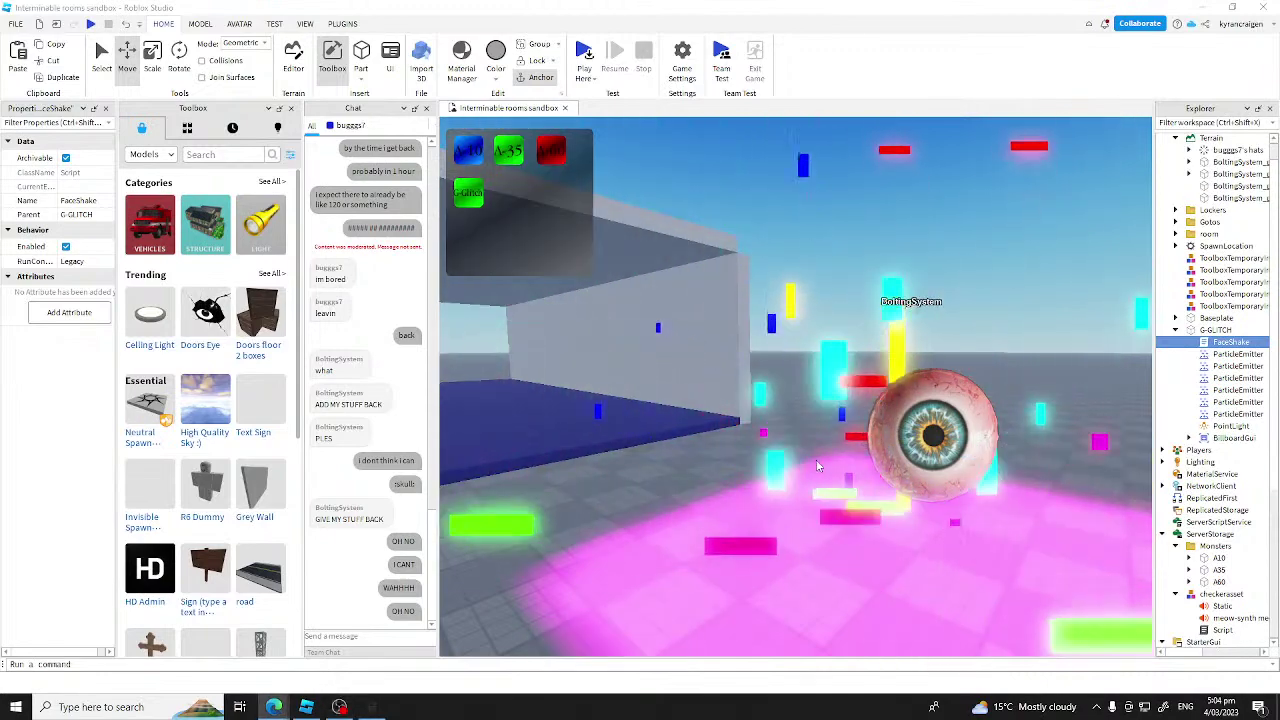
right_drag(765, 487, 766, 491)
drag(689, 507, 631, 497)
right_drag(631, 497, 629, 495)
click(633, 505)
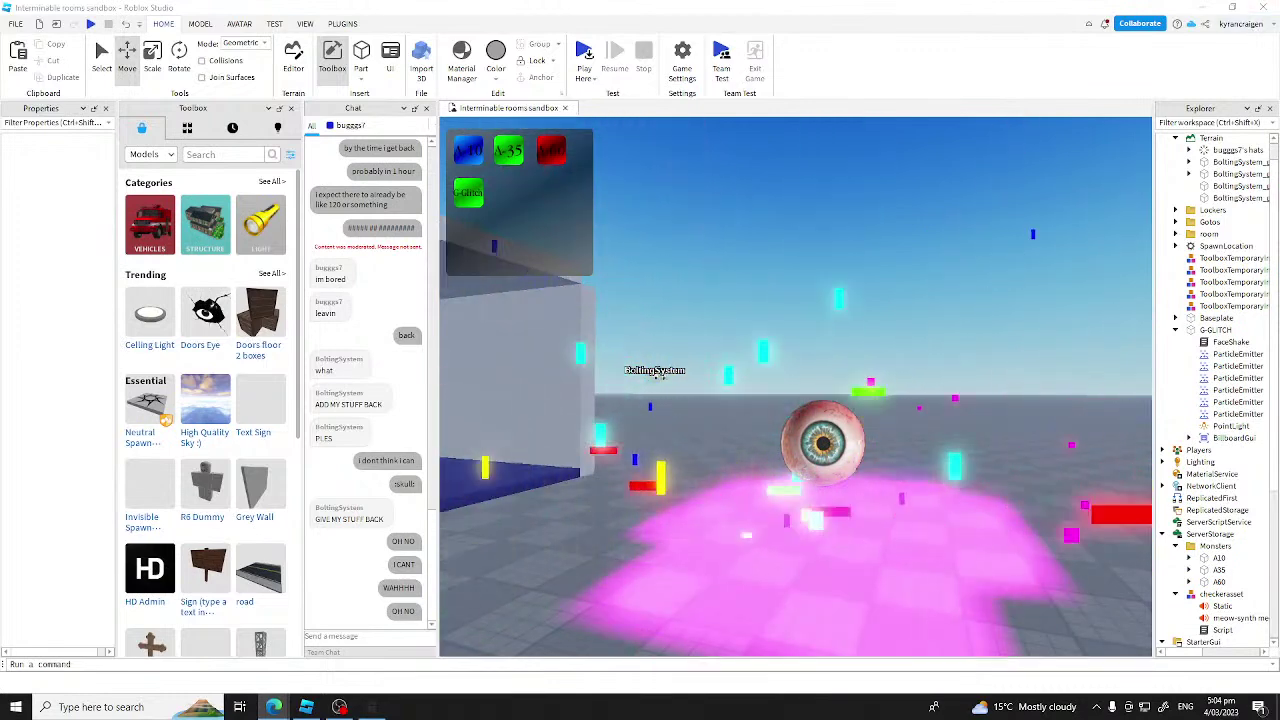
key(XF86AudioLowerVolume)
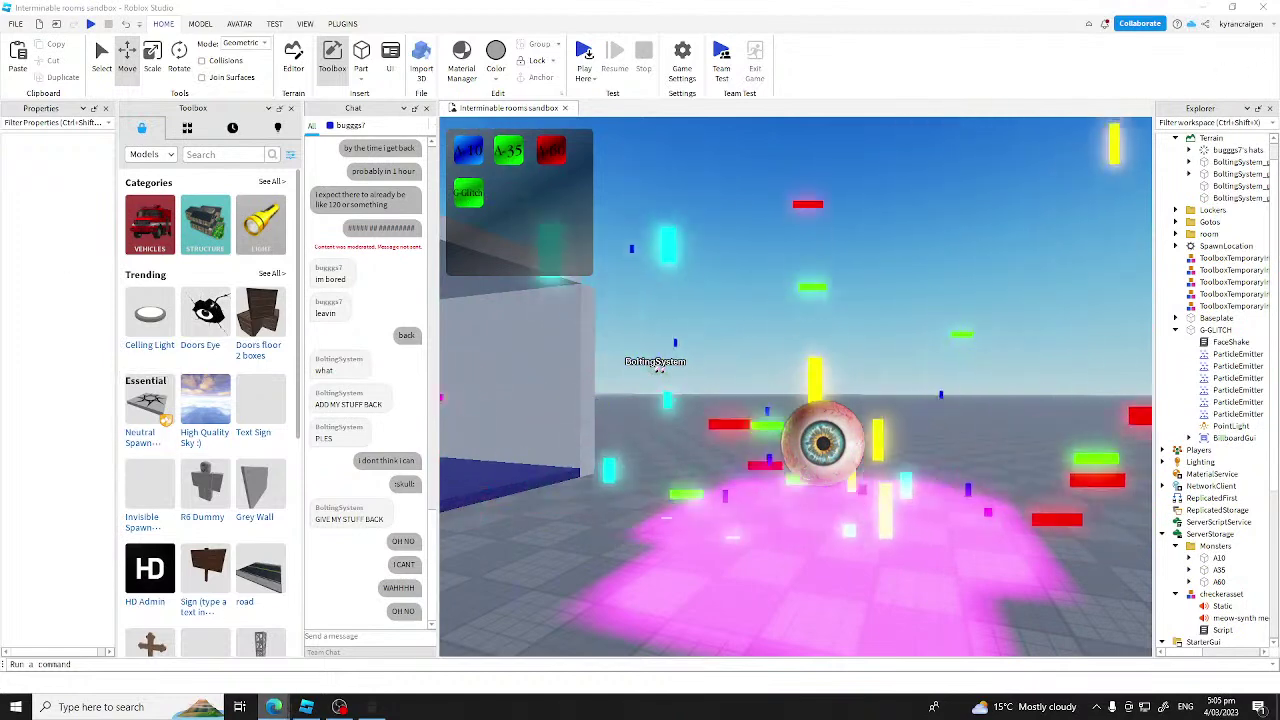
click(274, 707)
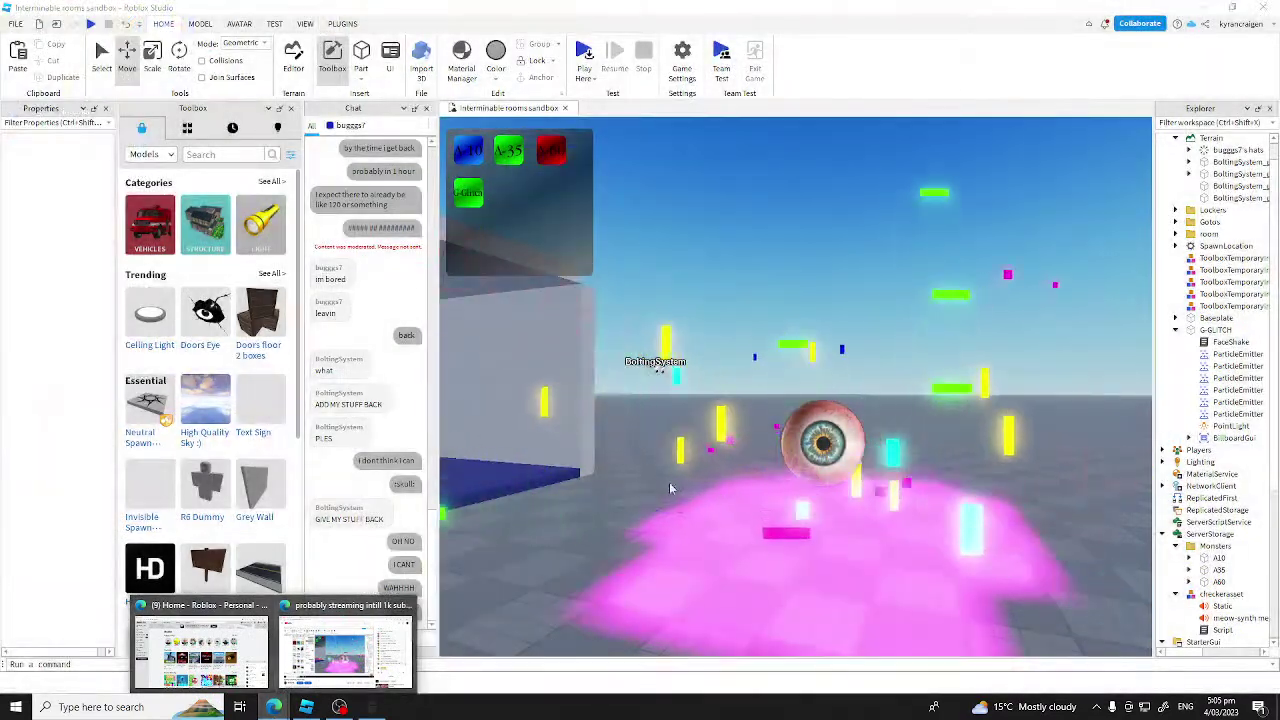
click(1210, 414)
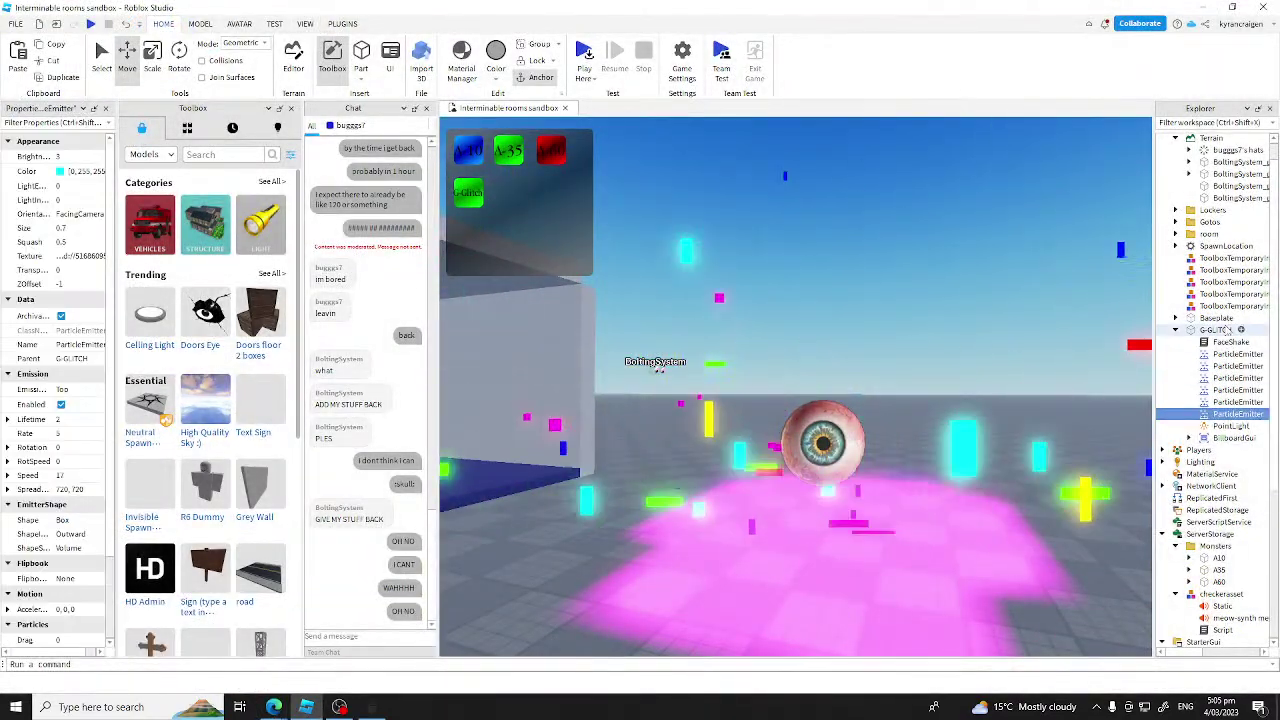
shift+click(1211, 355)
right_click(1211, 355)
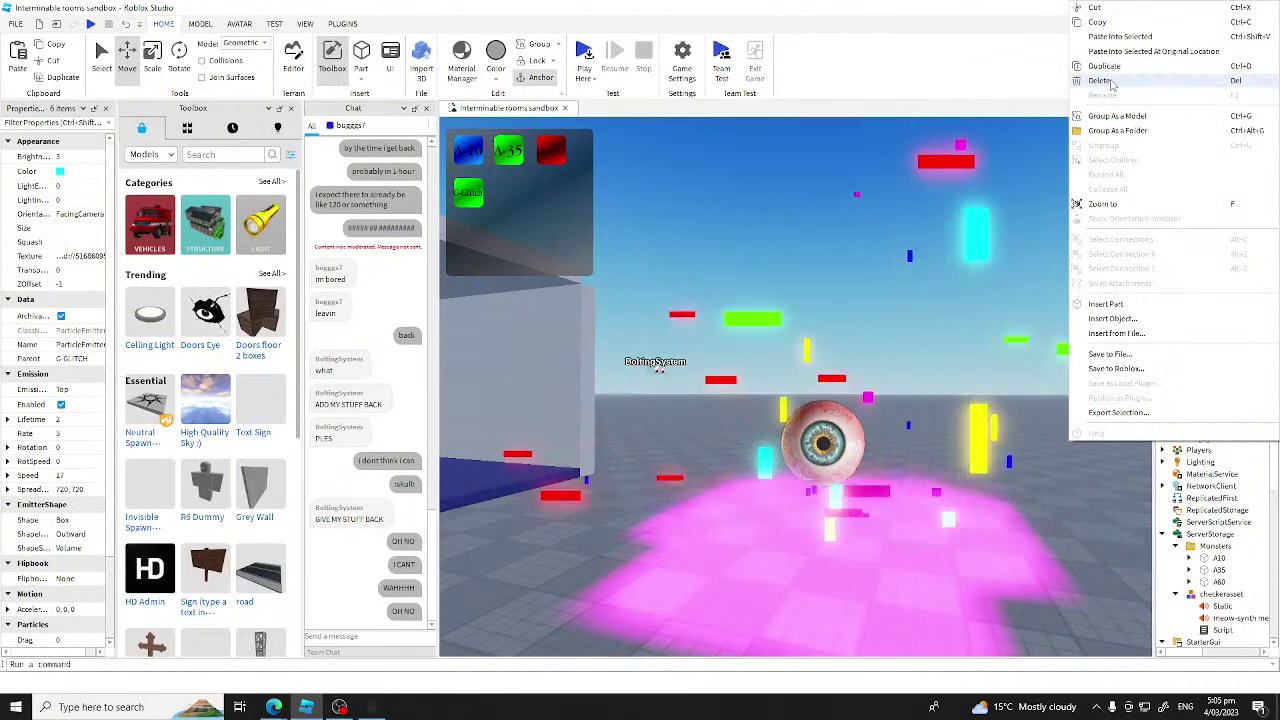
click(925, 489)
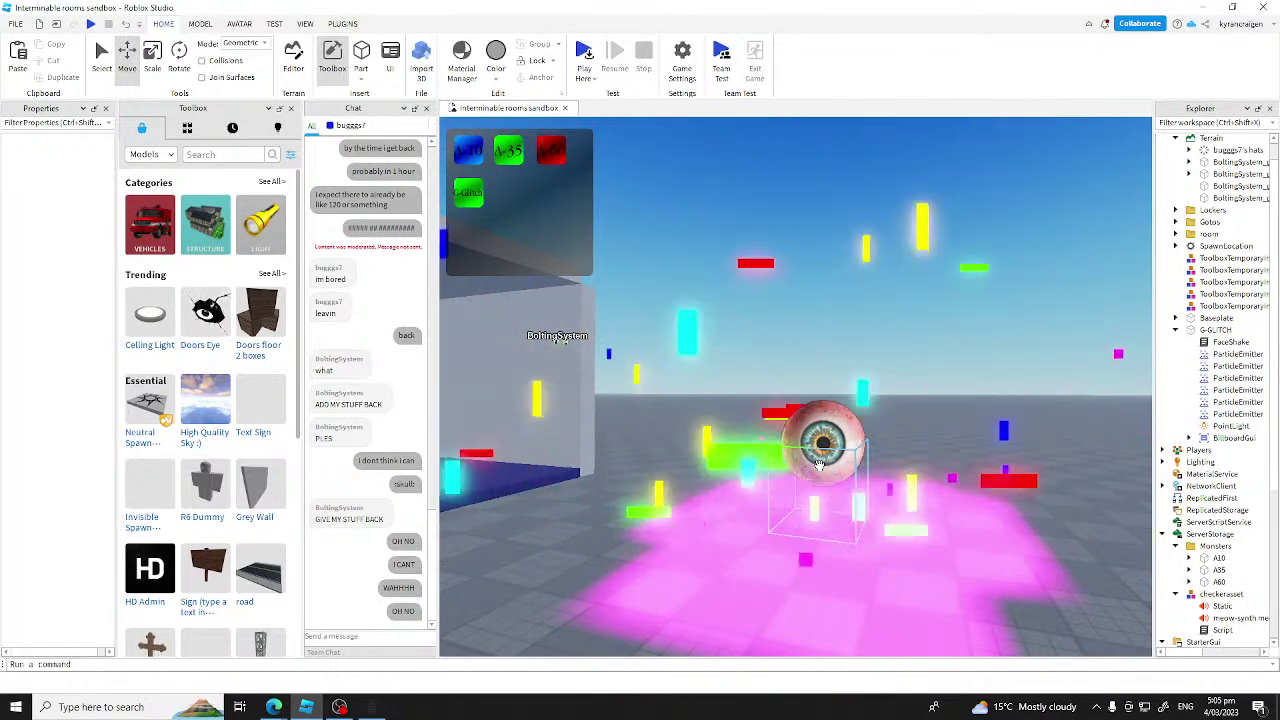
key(XF86AudioLowerVolume)
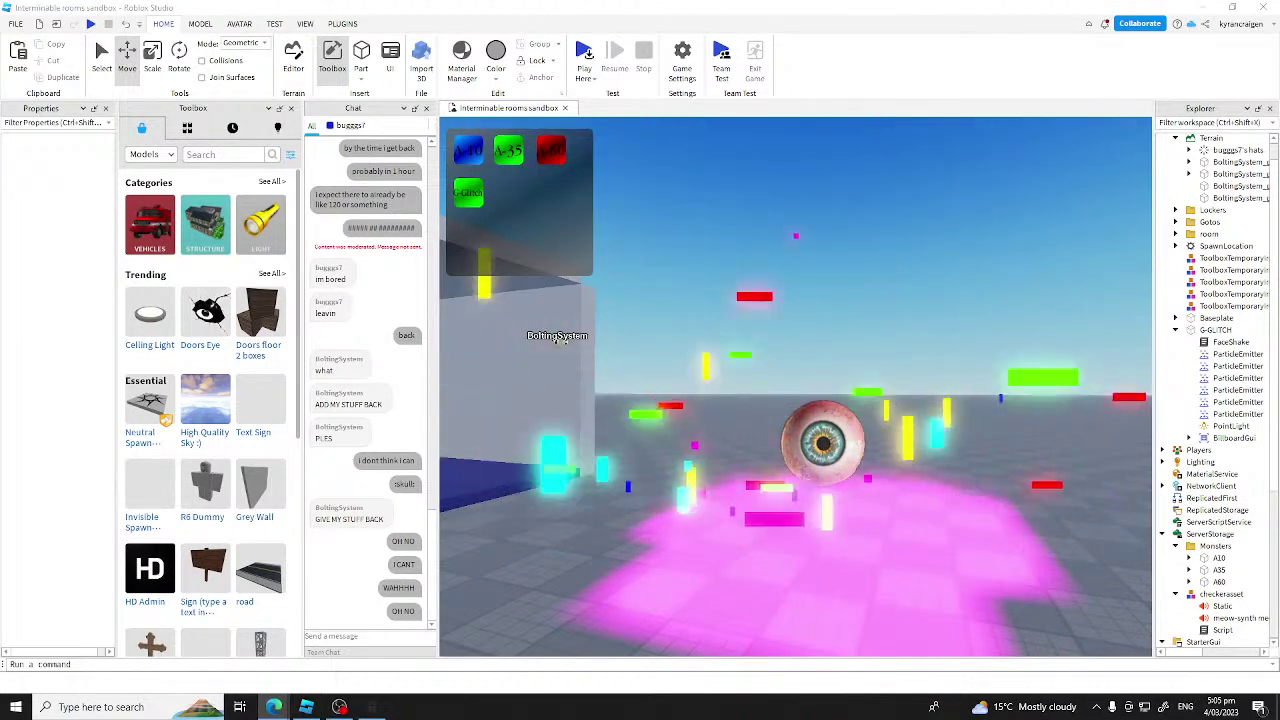
Step: Move the G-GLITCH part along the X axis to about -36.7, in front of the room
right_drag(848, 471, 965, 460)
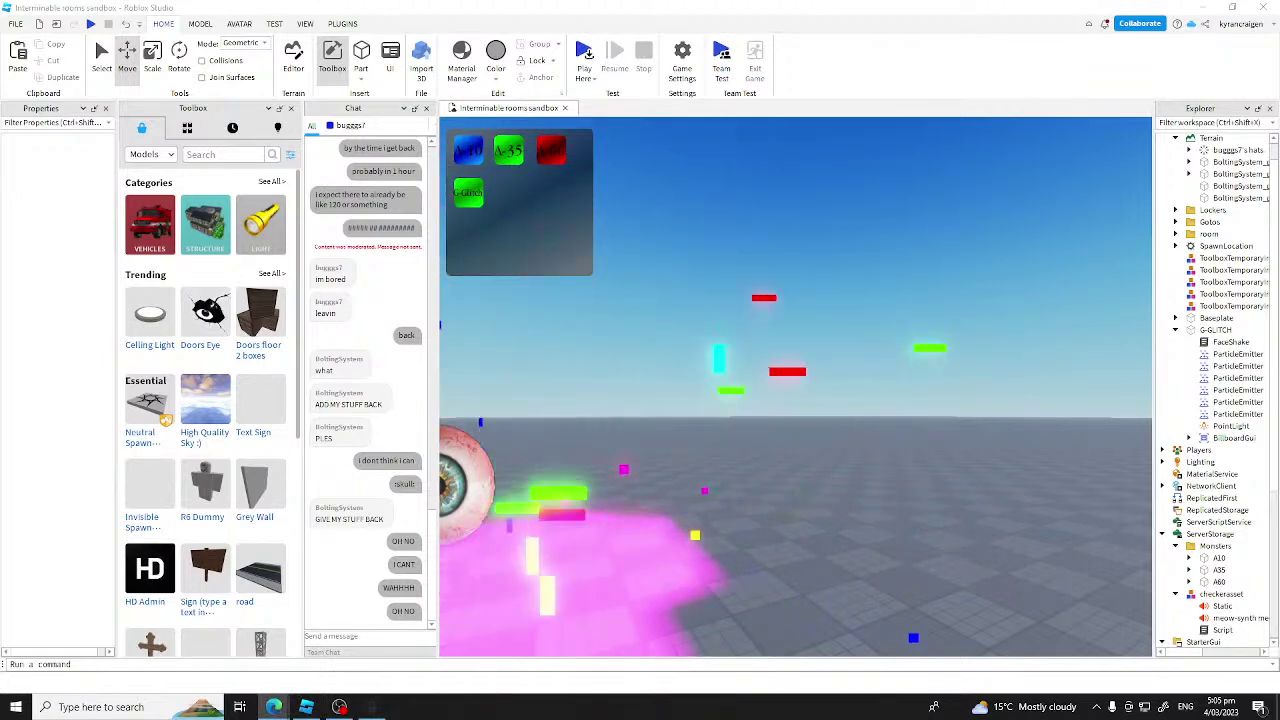
right_drag(803, 340, 803, 343)
drag(943, 518, 460, 573)
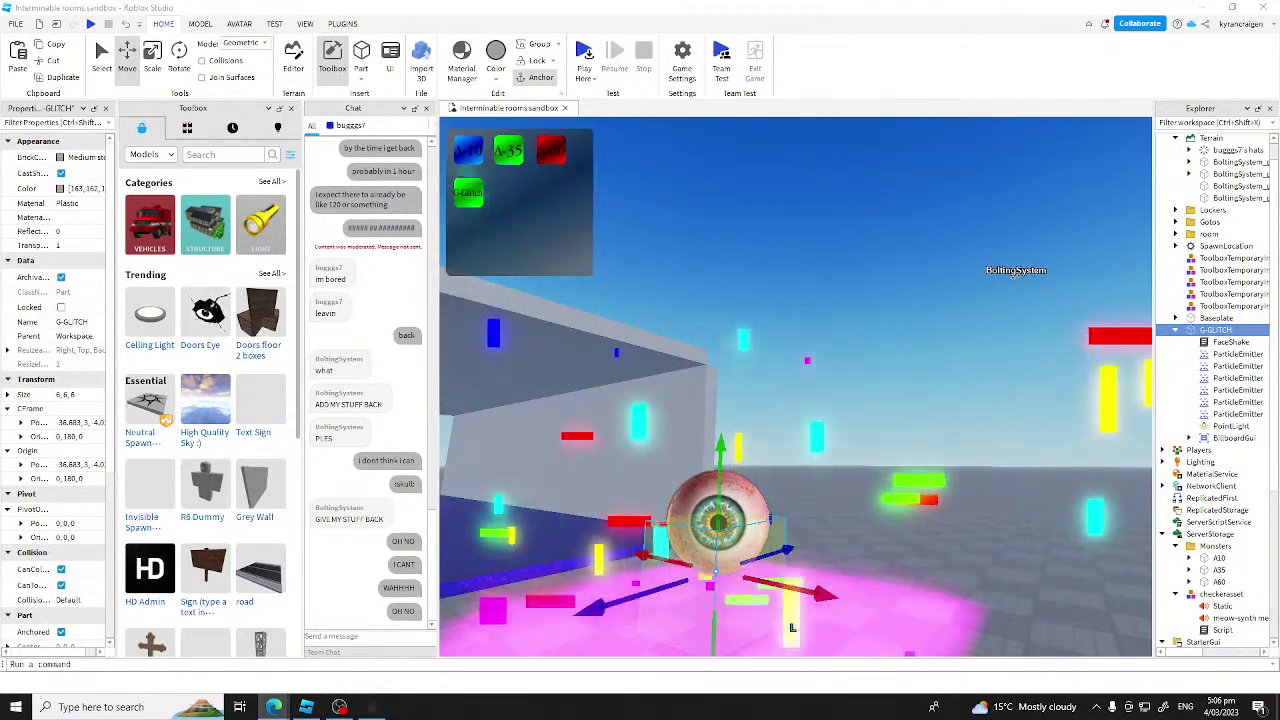
Step: Try moving the G-GLITCH part along the X axis to about 33.9, inside the room
drag(822, 593, 908, 500)
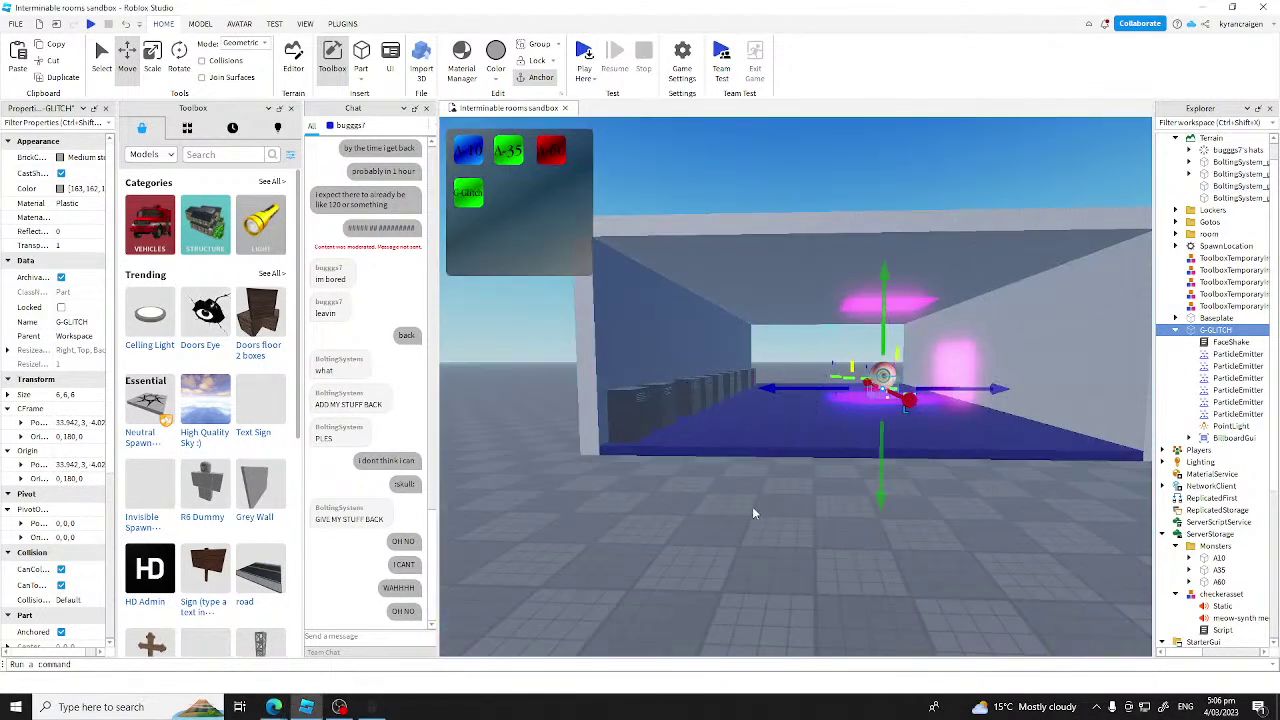
click(750, 544)
right_drag(852, 394, 878, 399)
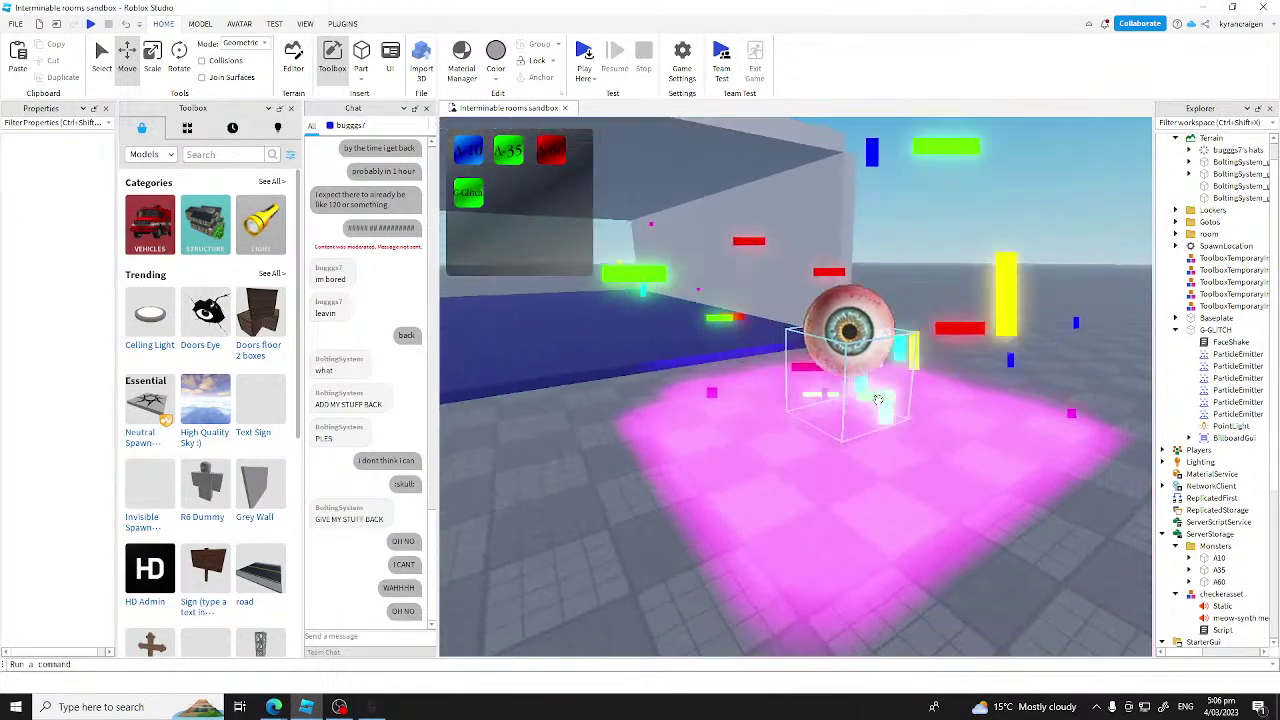
click(878, 400)
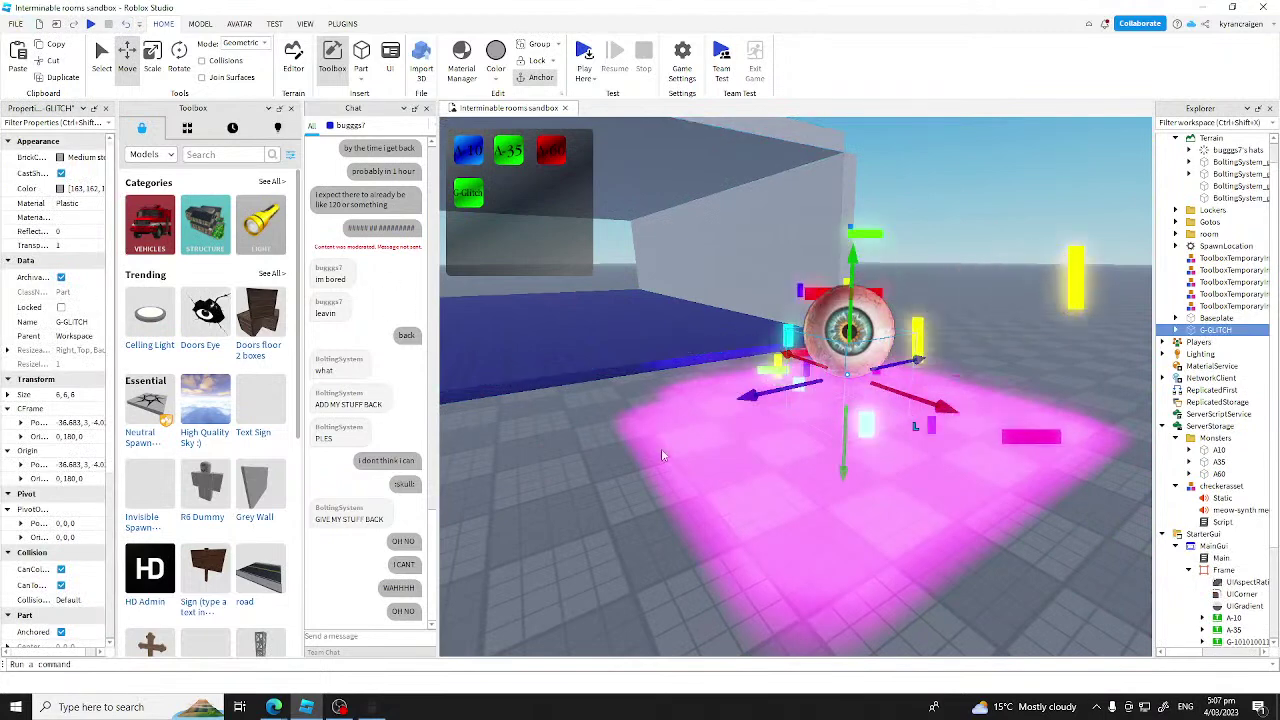
click(673, 428)
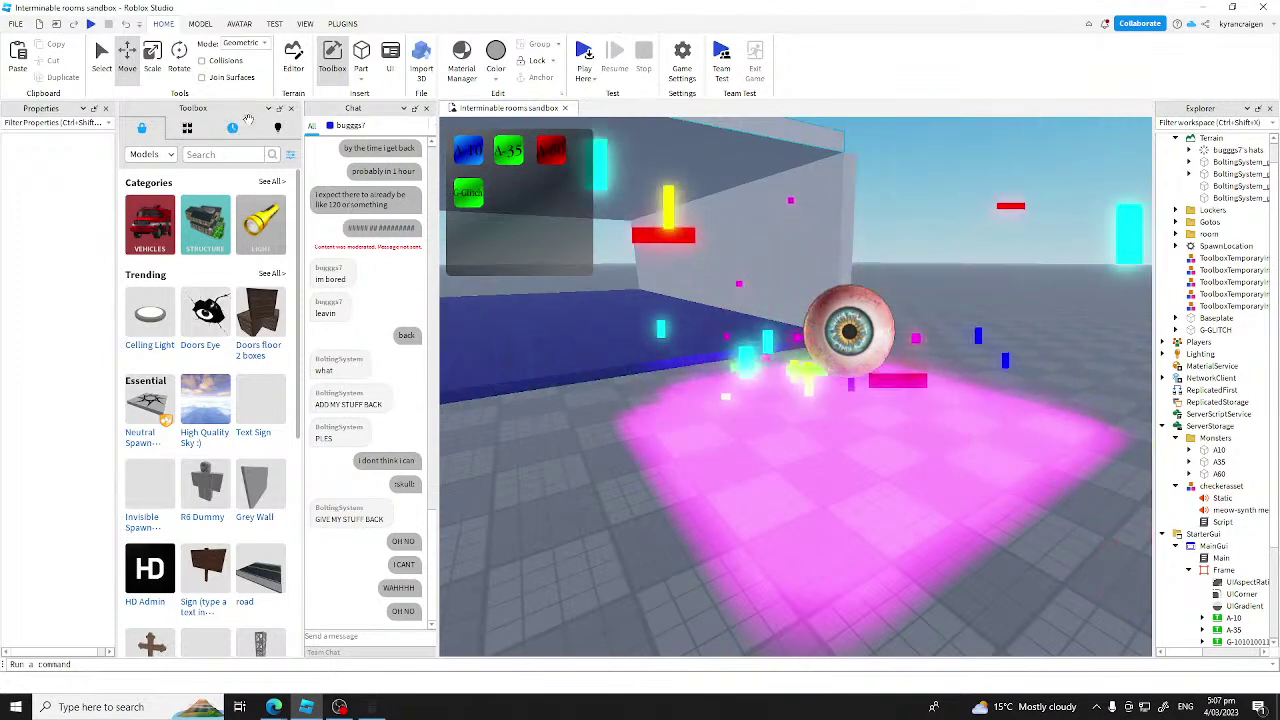
Step: Browse the self-created models in the Toolbox for entity and morph models
click(277, 128)
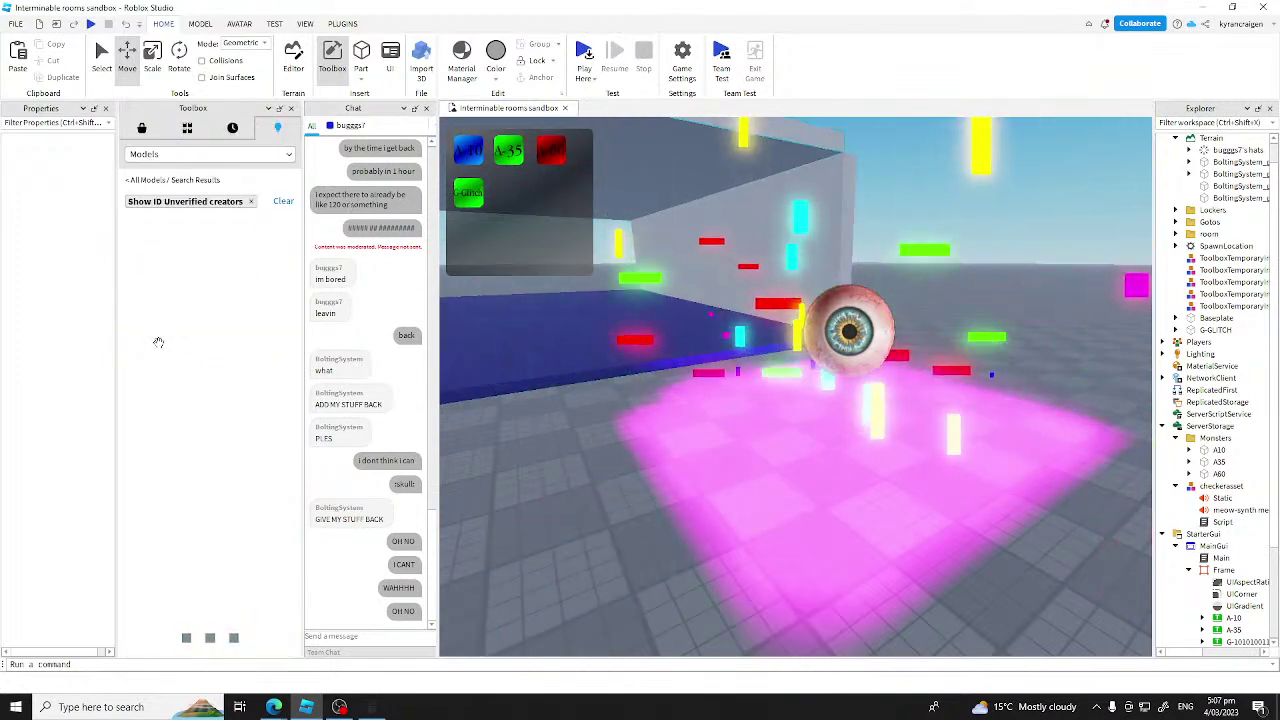
scroll(175, 395, down, 3)
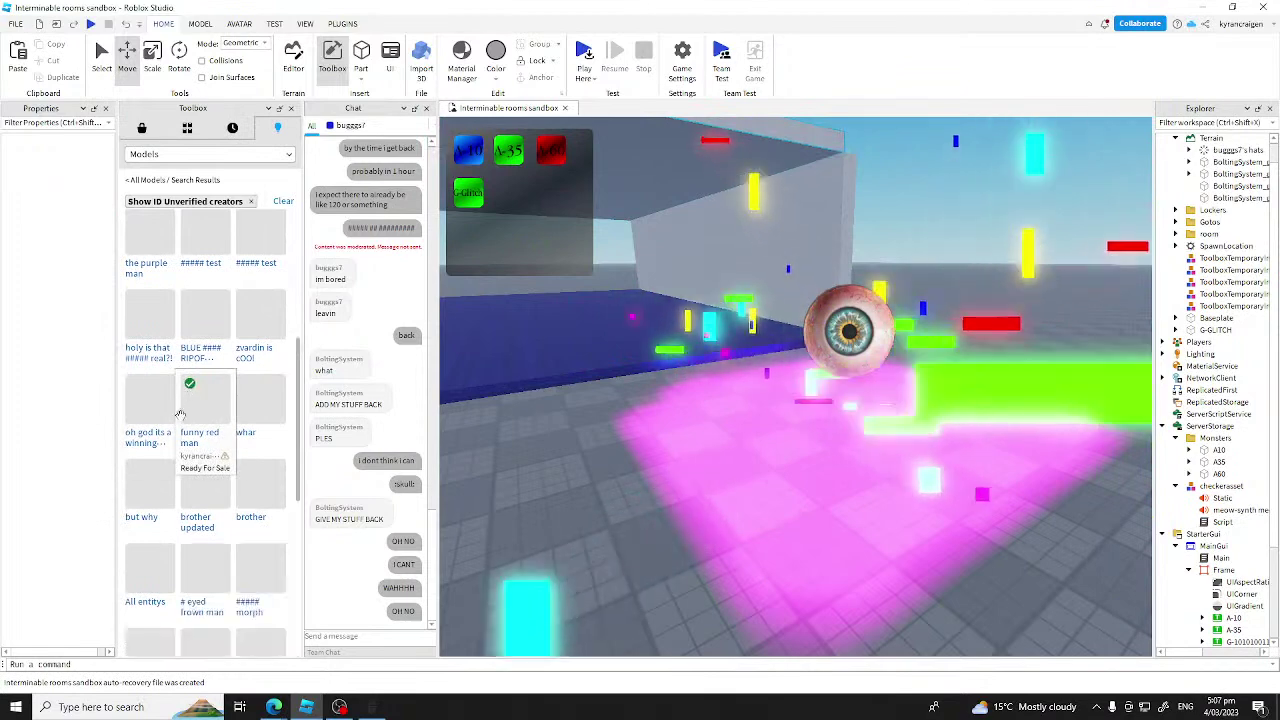
scroll(188, 400, down, 2)
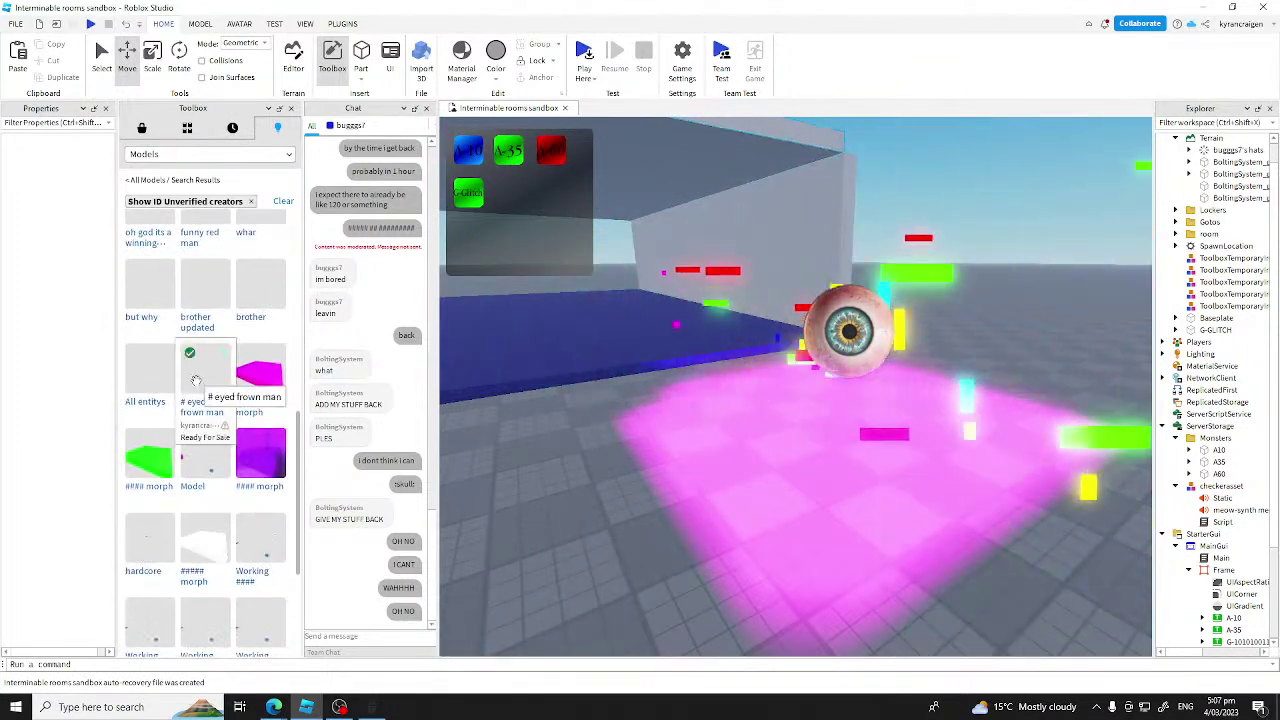
scroll(786, 446, down, 3)
scroll(1068, 222, up, 1)
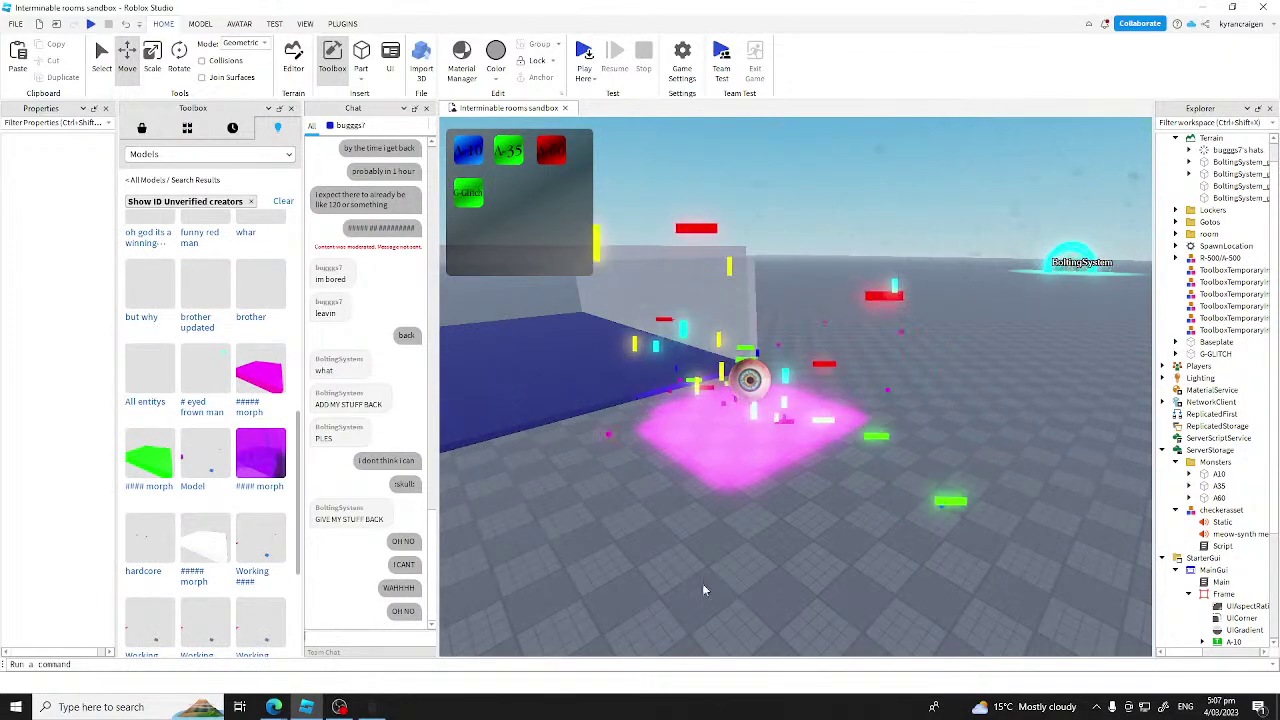
mouse_move(965, 352)
right_down()
mouse_move(949, 354)
mouse_move(1005, 320)
mouse_move(965, 350)
right_up()
key(w)
key(w)
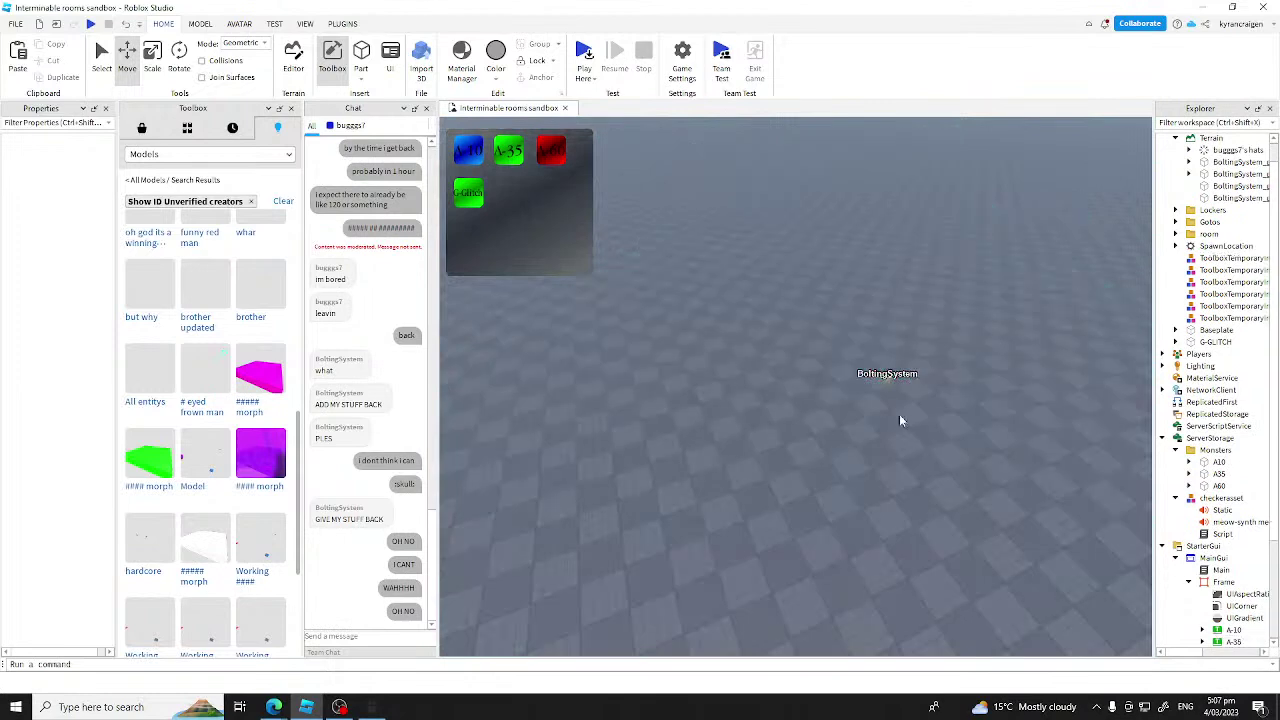
right_drag(861, 454, 876, 455)
key(w)
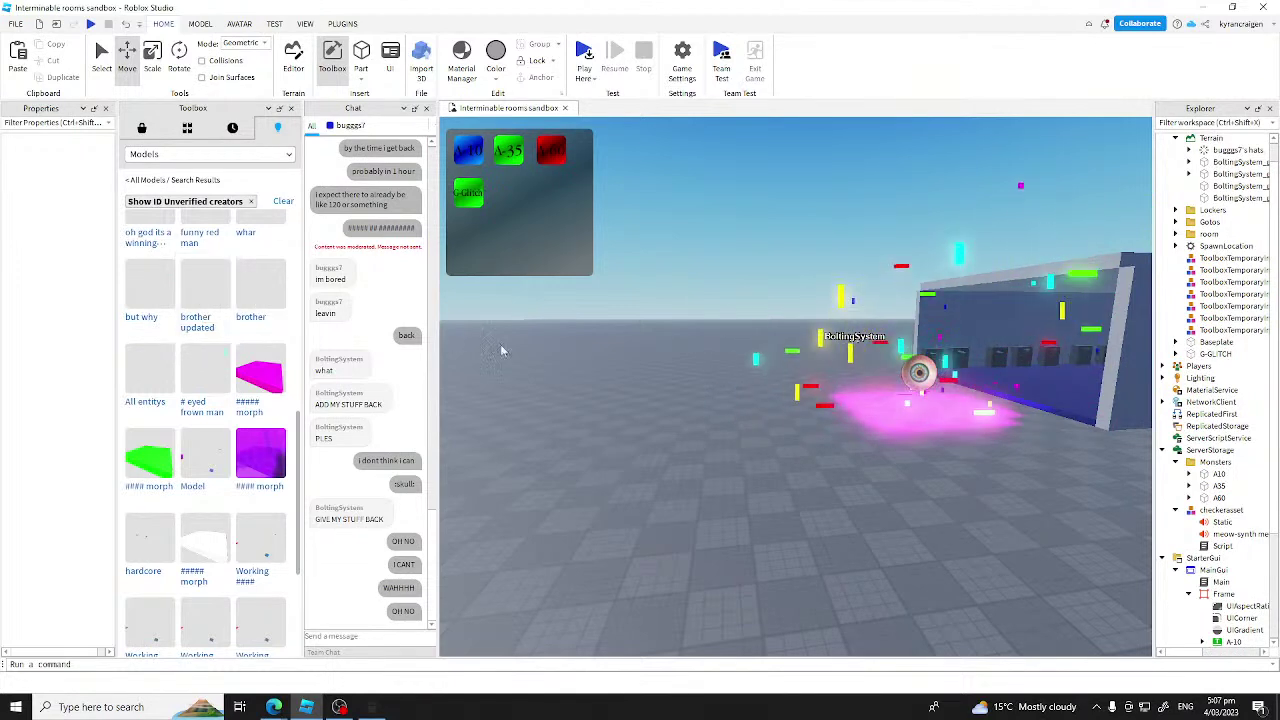
Step: Move the R-515 [r-500 brother] model across the baseplate to about -49.2 on the X axis
right_drag(771, 380, 771, 380)
scroll(1218, 244, up, 1)
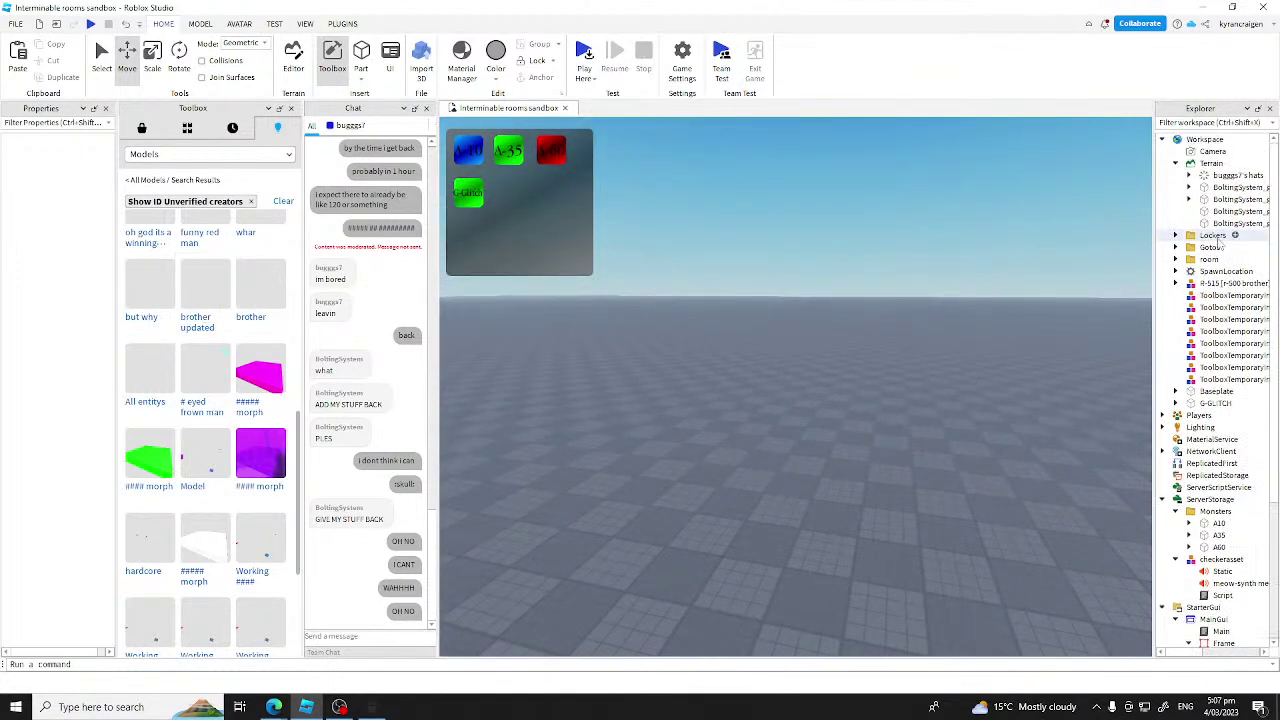
click(1222, 285)
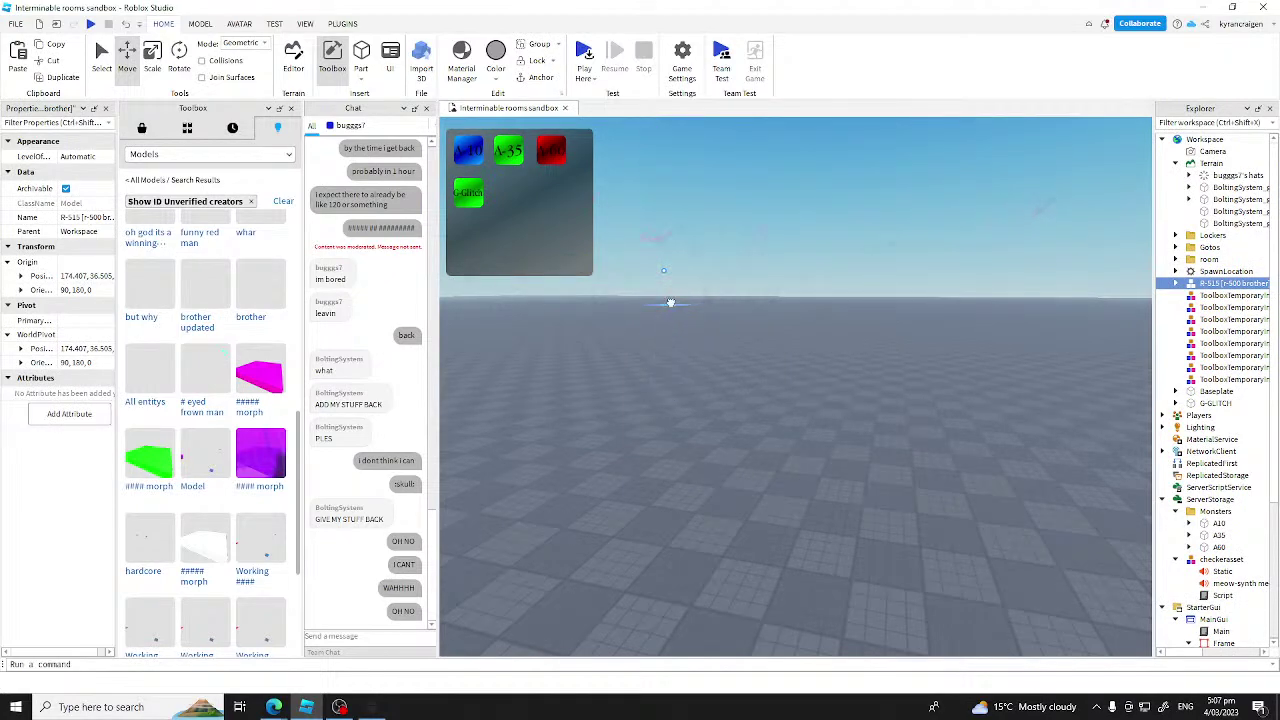
drag(670, 302, 745, 425)
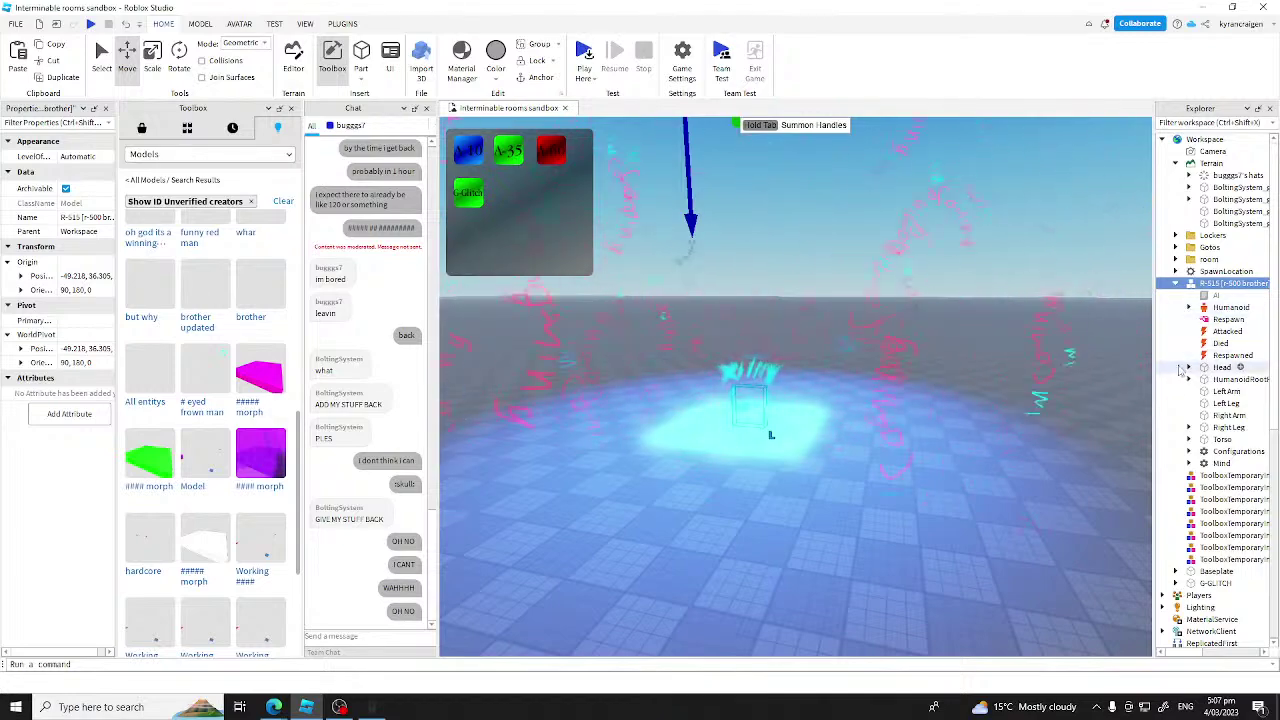
Step: Preview the R-515 sound inside the Head of the R-515 model and raise the system volume
click(1238, 381)
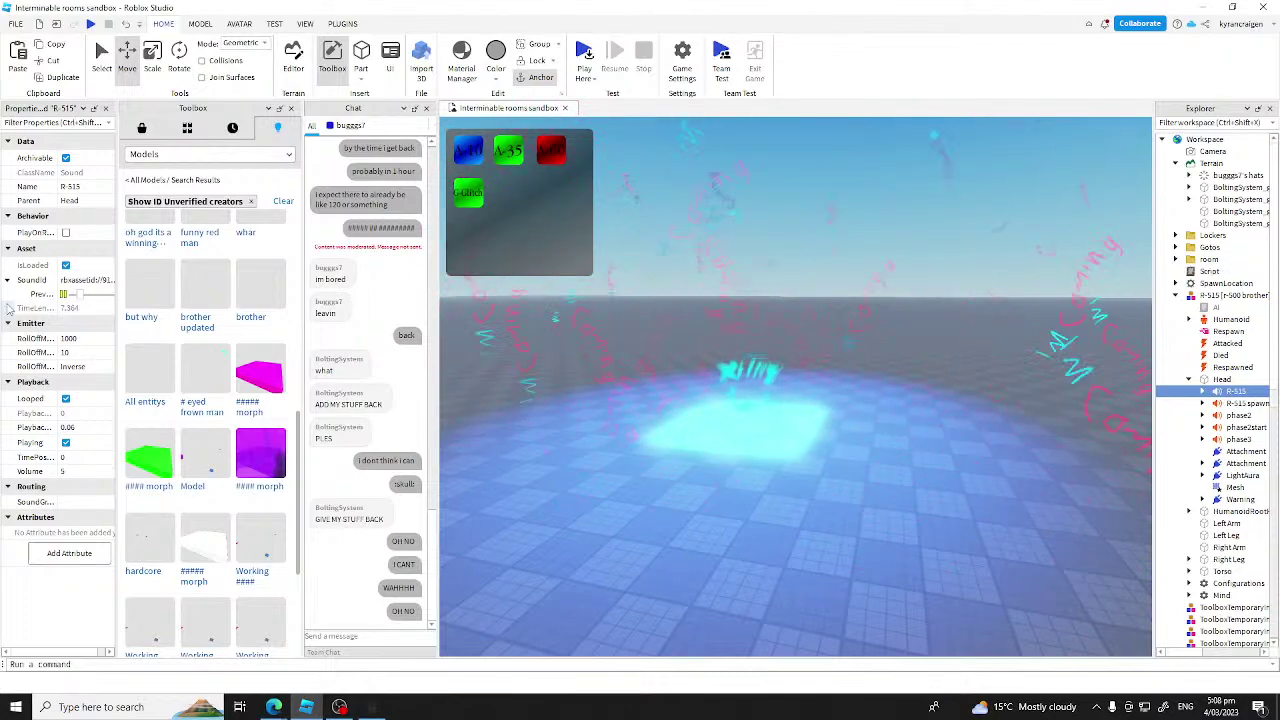
key(XF86AudioRaiseVolume)
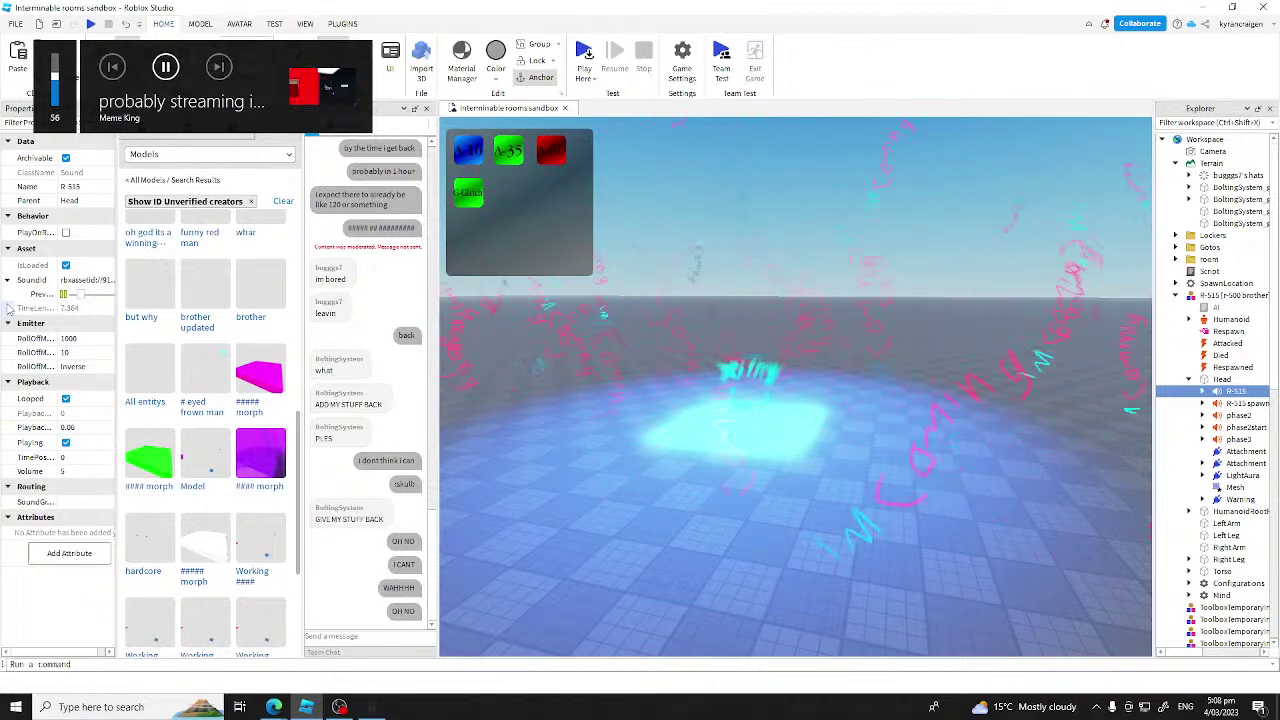
key(XF86AudioRaiseVolume)
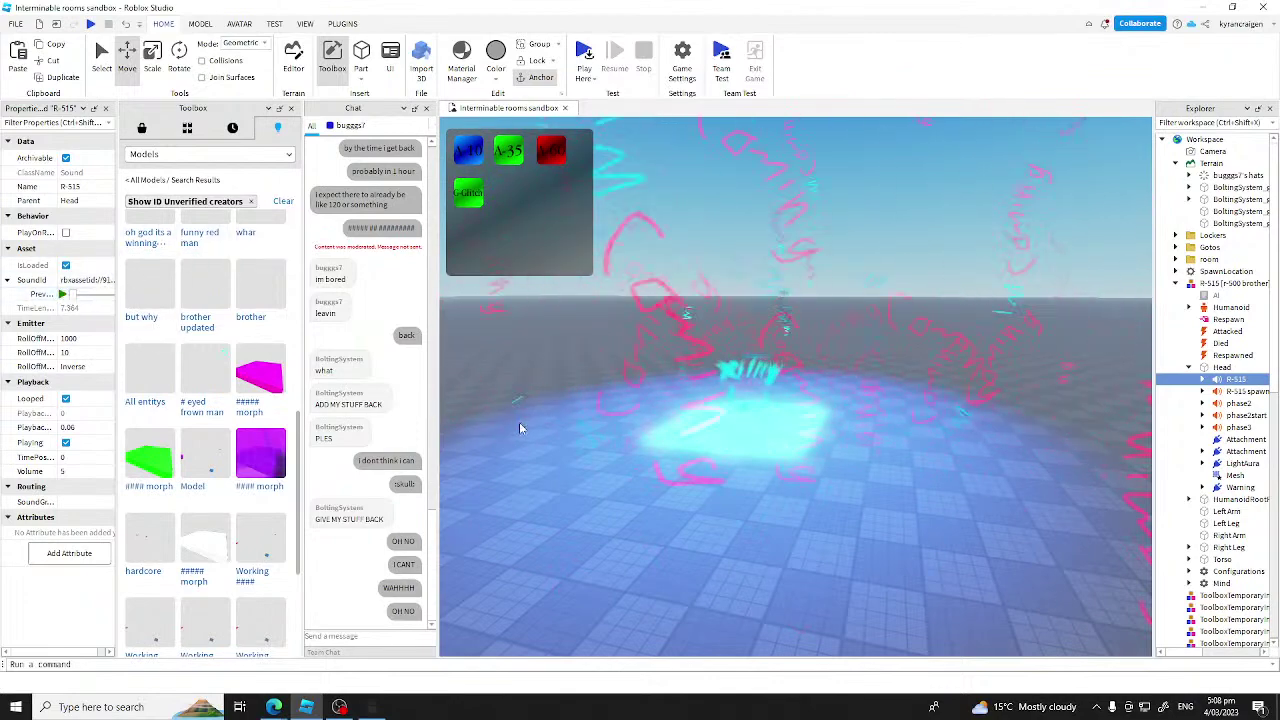
Step: Preview the phase2start, phase2 and phase3 sounds inside the Head of the R-515 model
click(1240, 415)
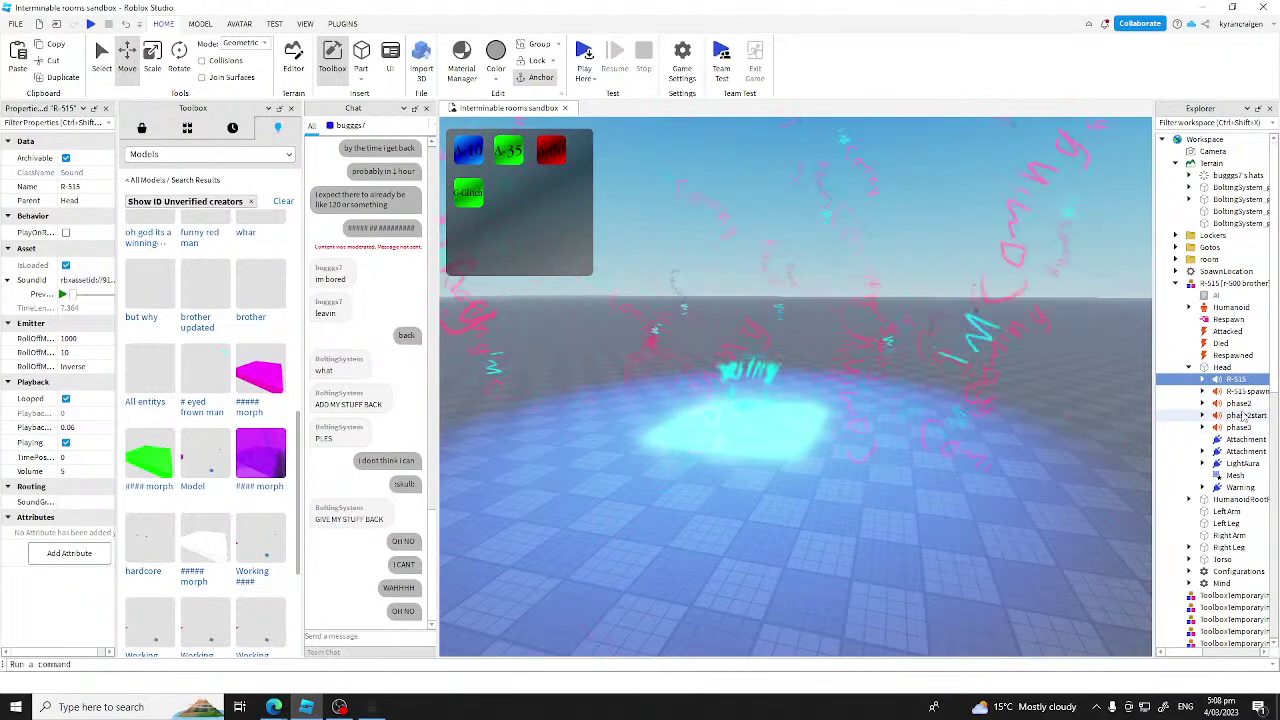
click(62, 296)
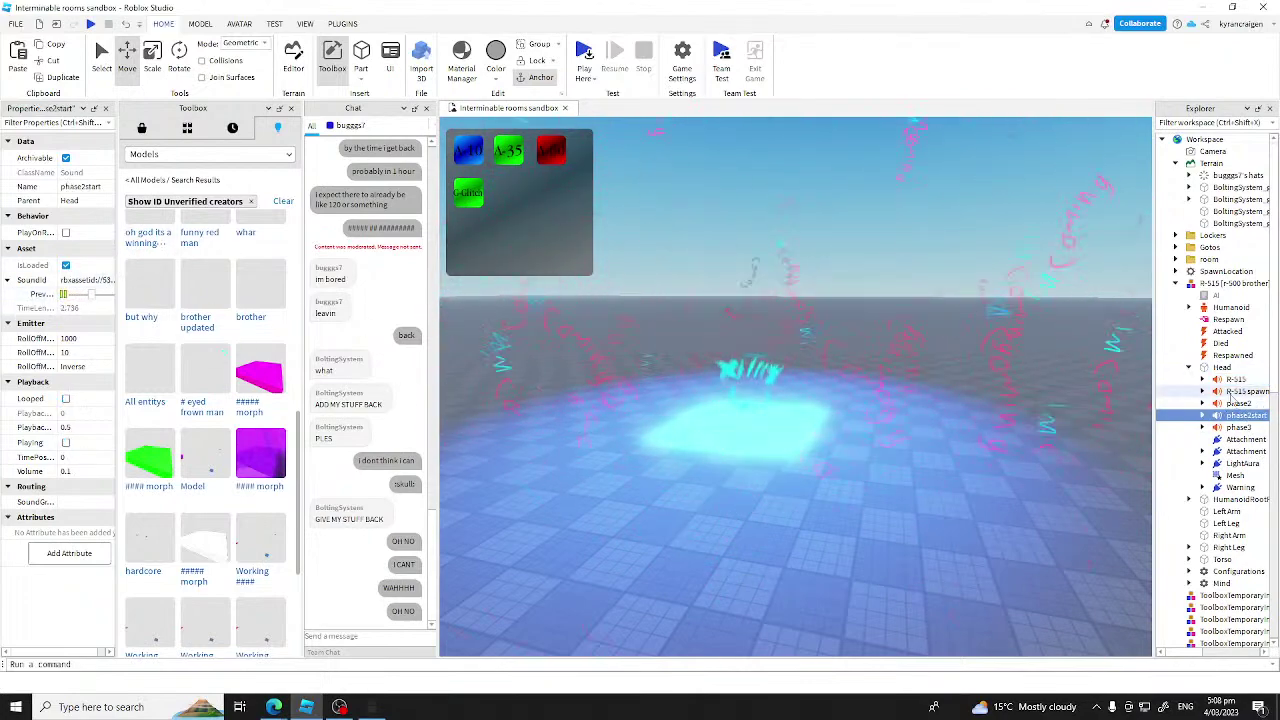
click(1238, 403)
click(62, 296)
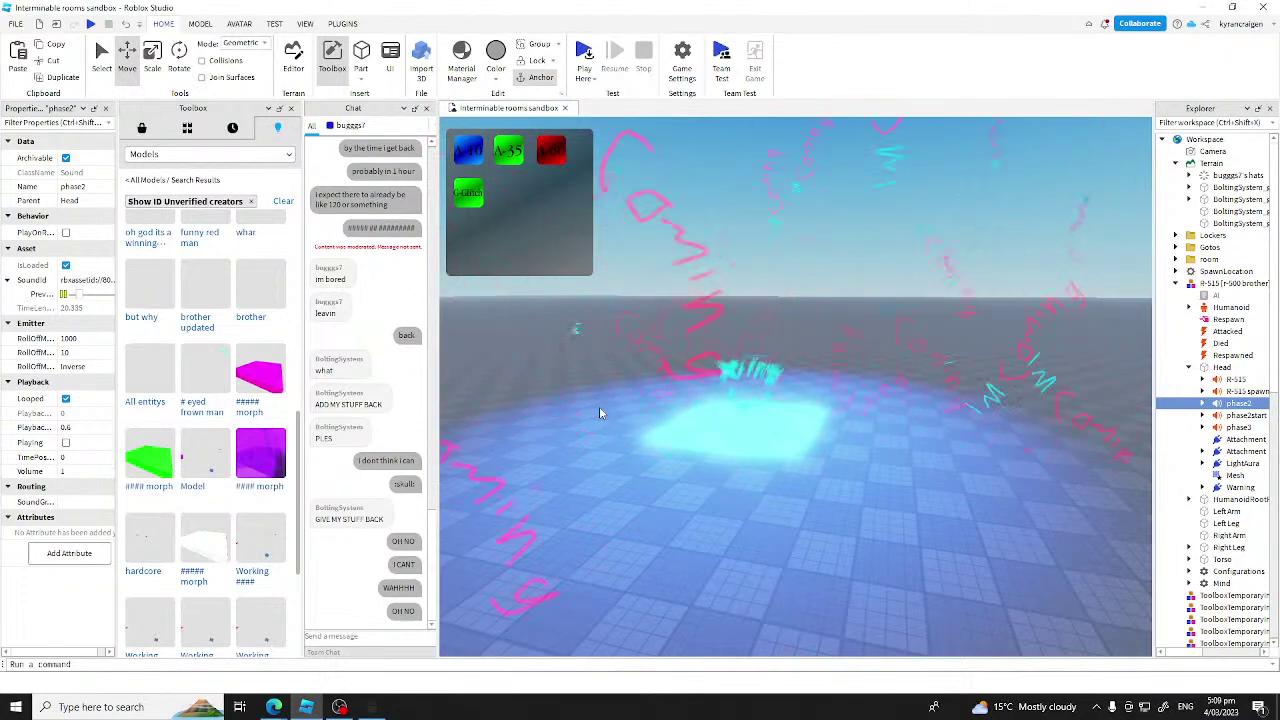
click(64, 295)
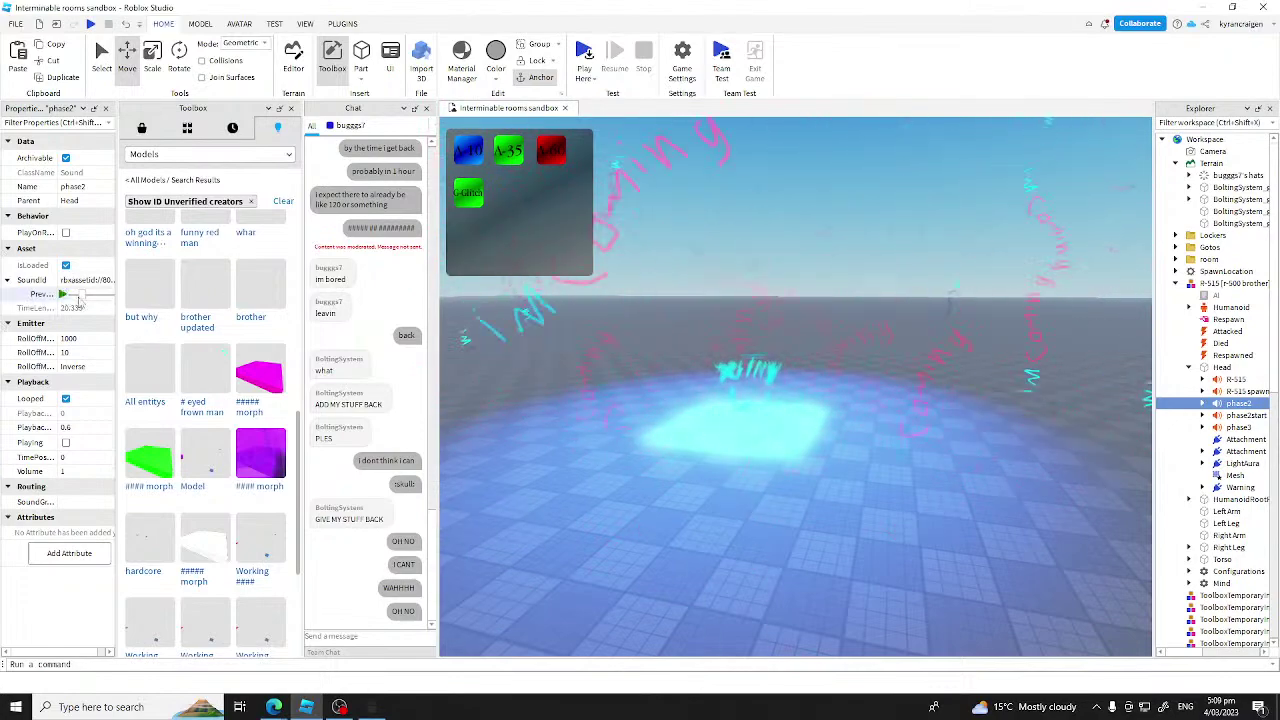
key(Down)
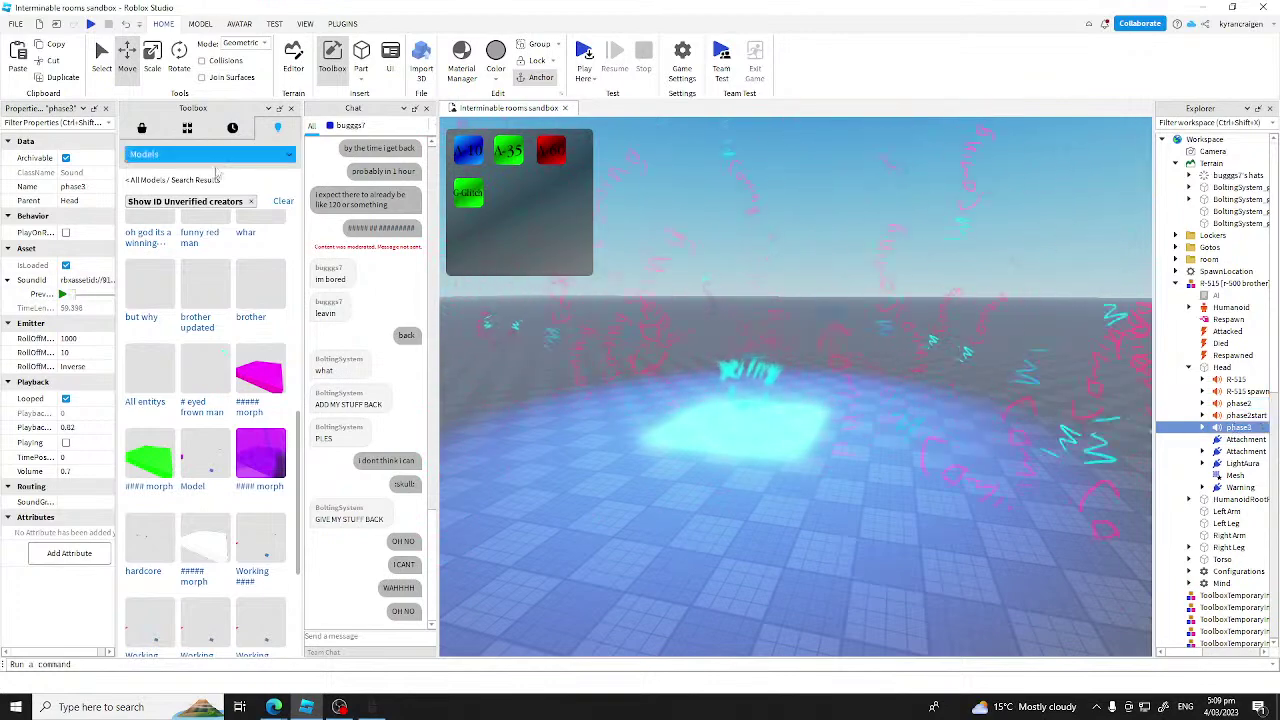
click(62, 295)
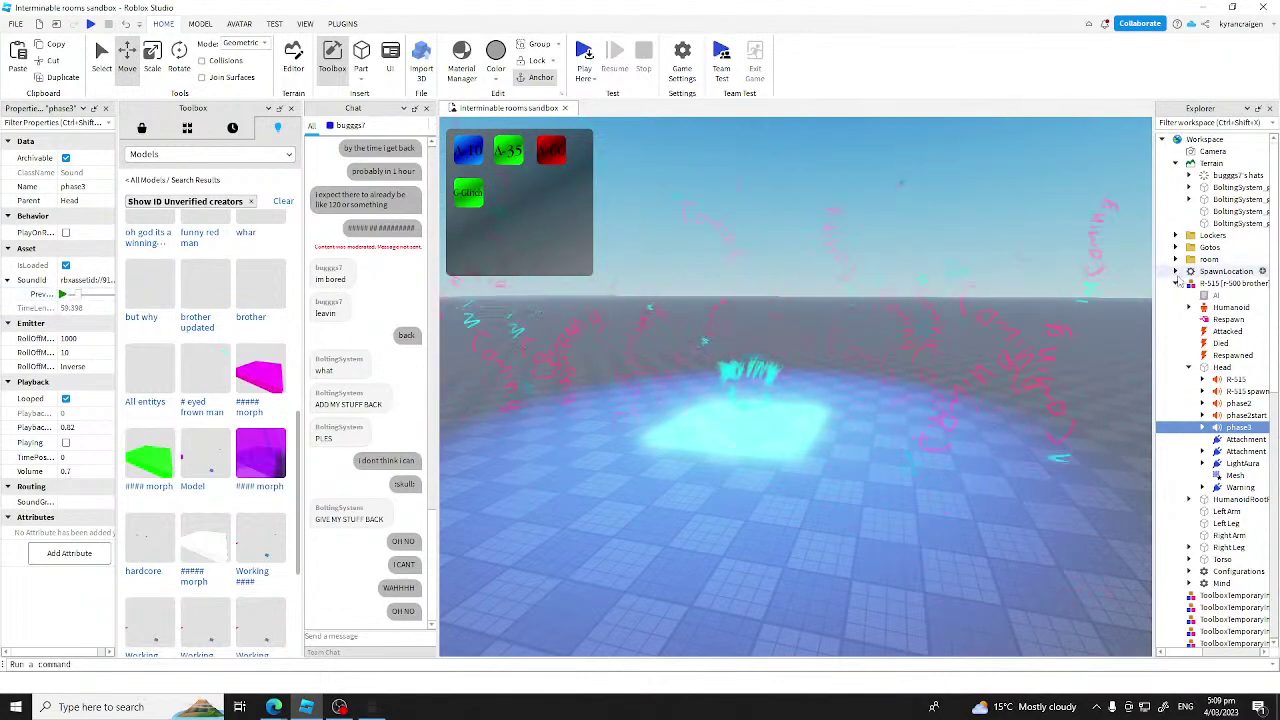
Step: Rename the R-515 [r-500 brother] model as R-515 [dev only]
click(1225, 283)
right_click(1225, 283)
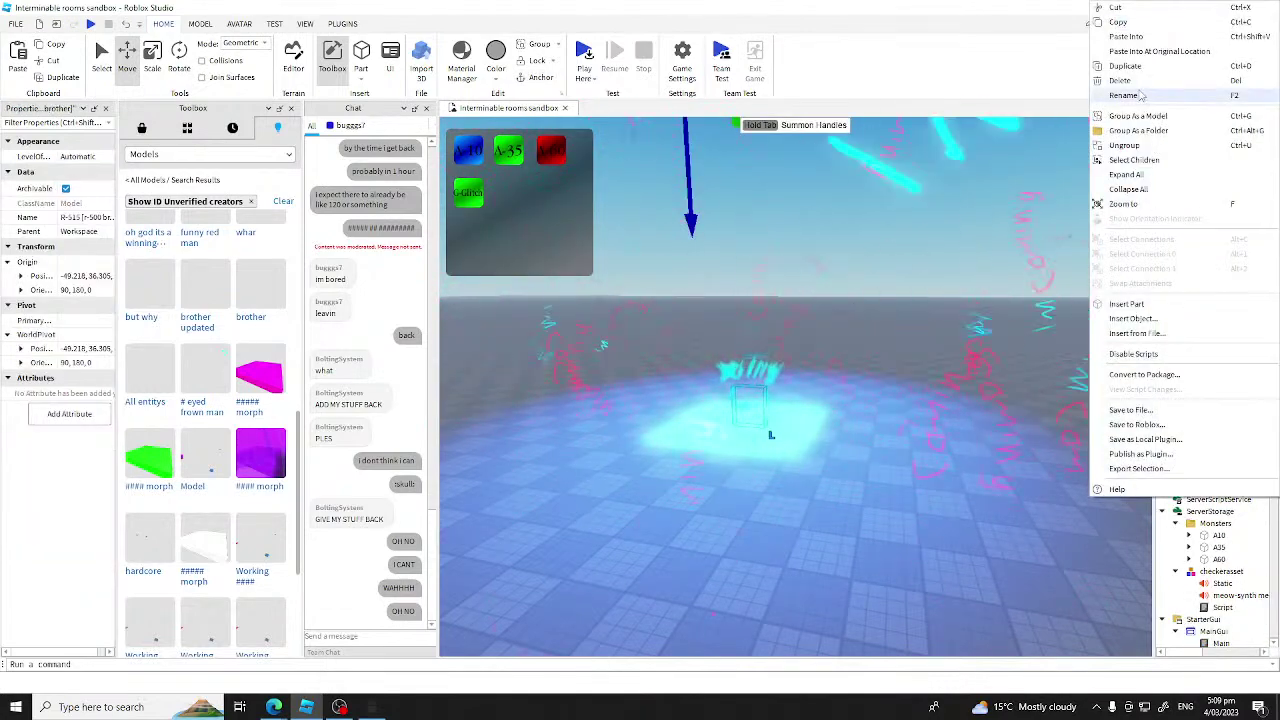
click(1135, 96)
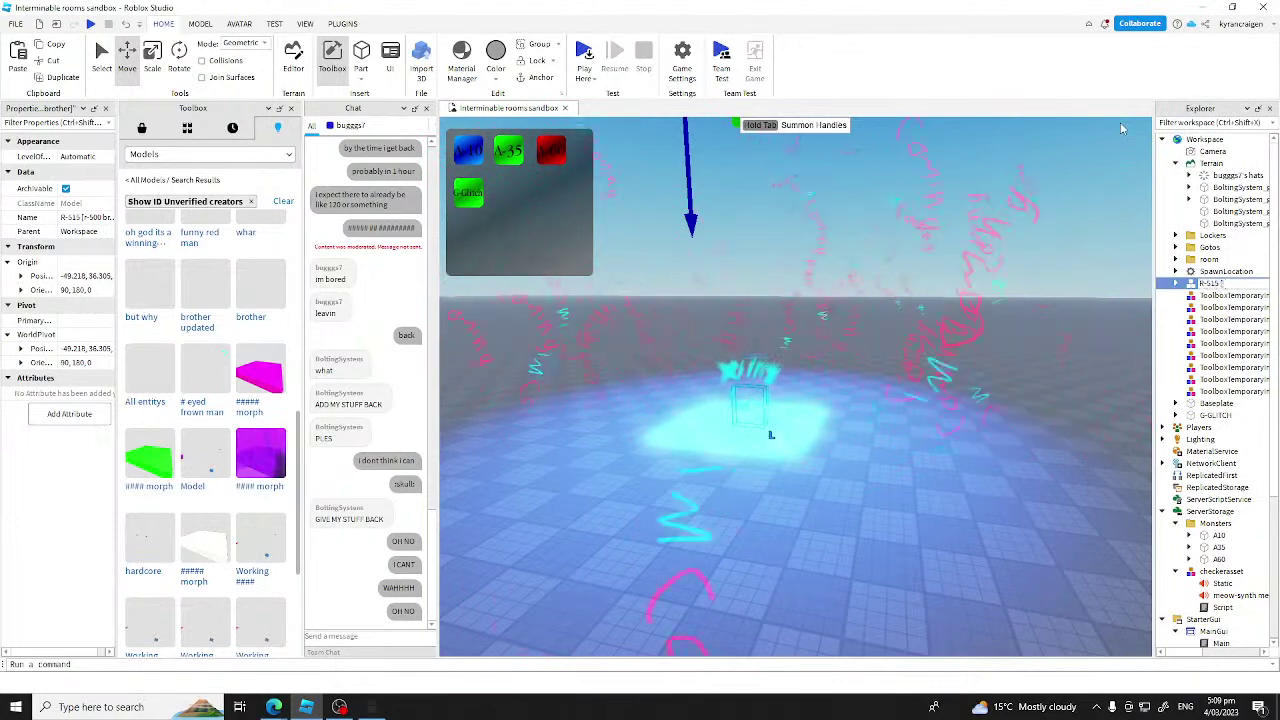
text(adm)
key(BackSpace)
key(BackSpace)
key(BackSpace)
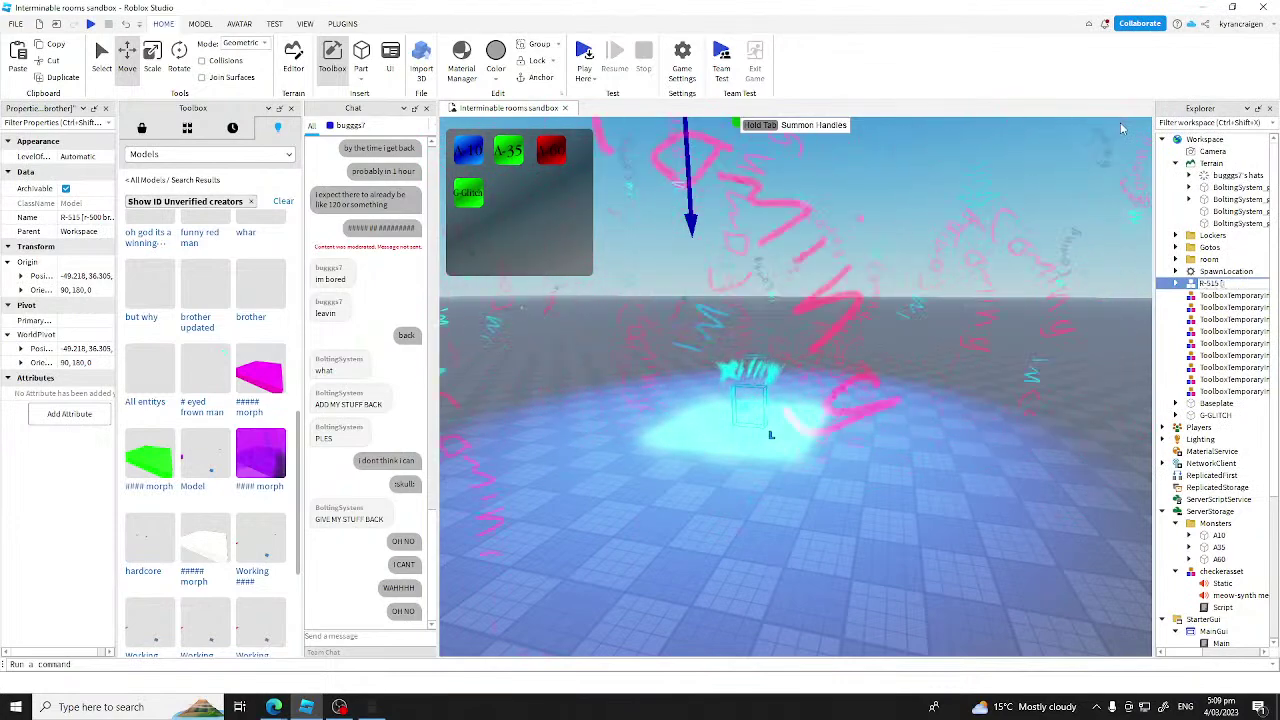
text(dev only])
key(Return)
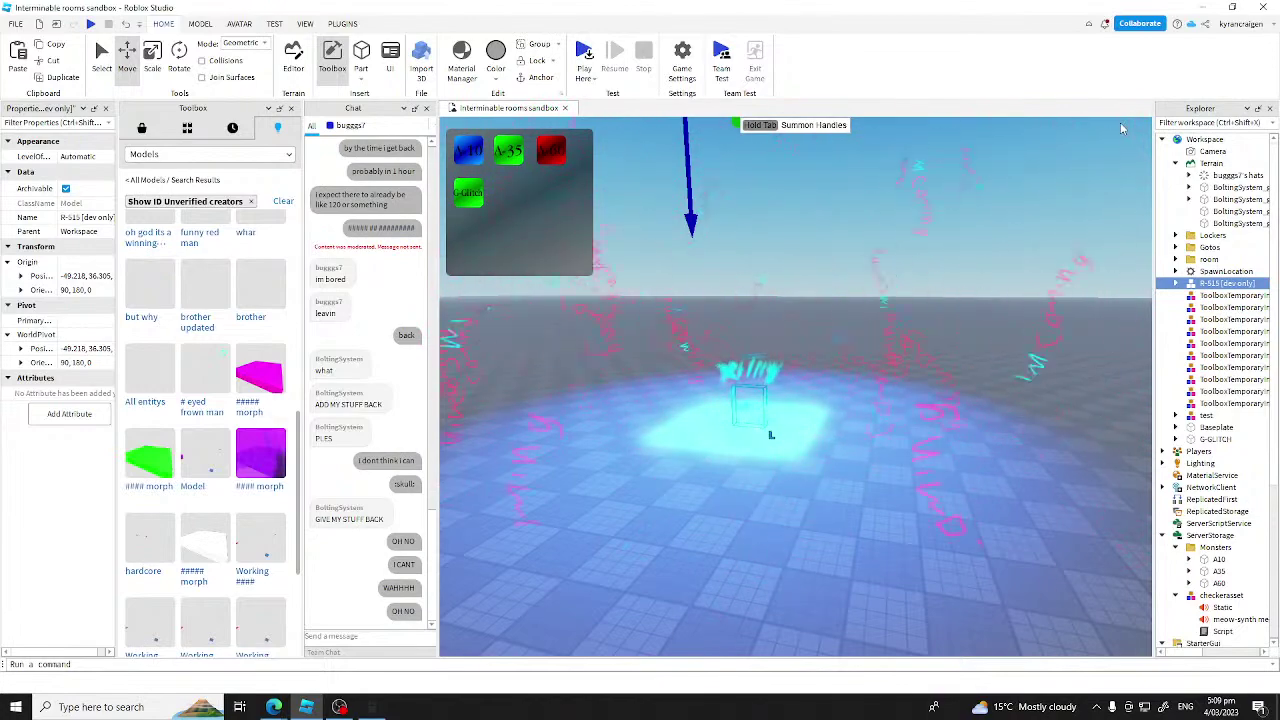
Step: Move the R-515 [dev only] model across the baseplate to about -64.5 on the X axis
right_drag(568, 561, 560, 560)
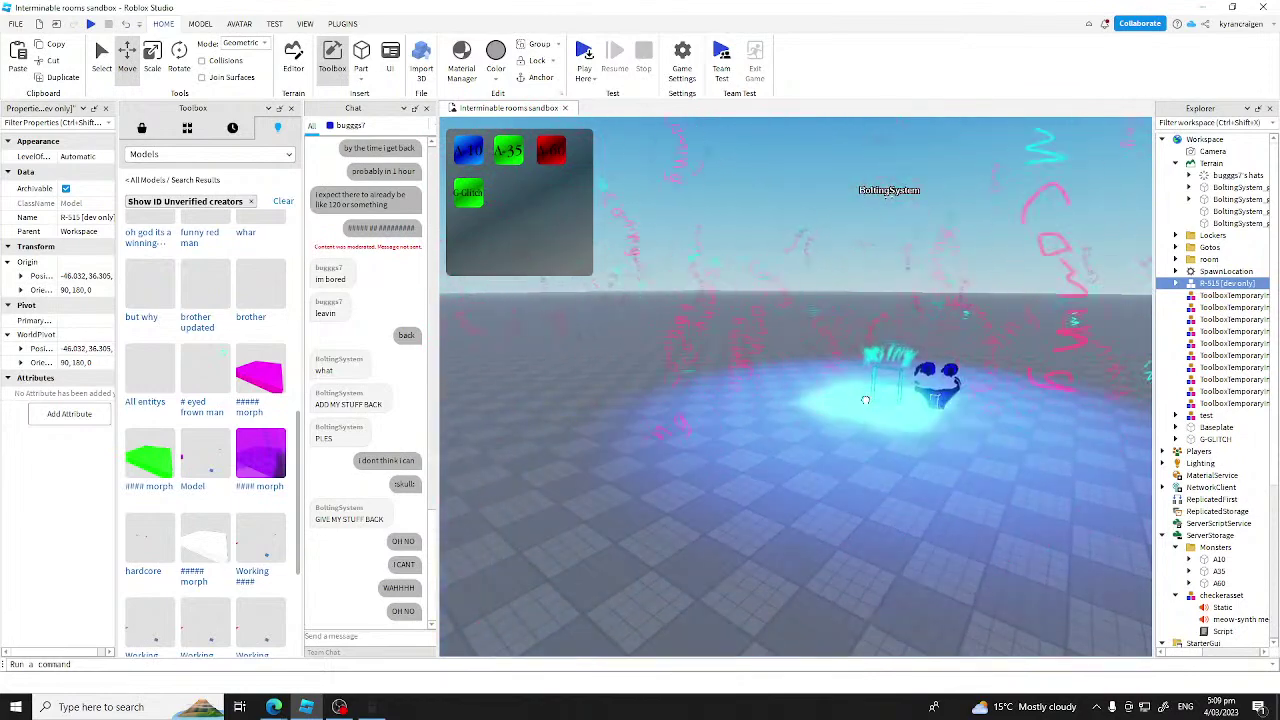
drag(795, 468, 865, 493)
click(725, 560)
right_drag(724, 545, 728, 502)
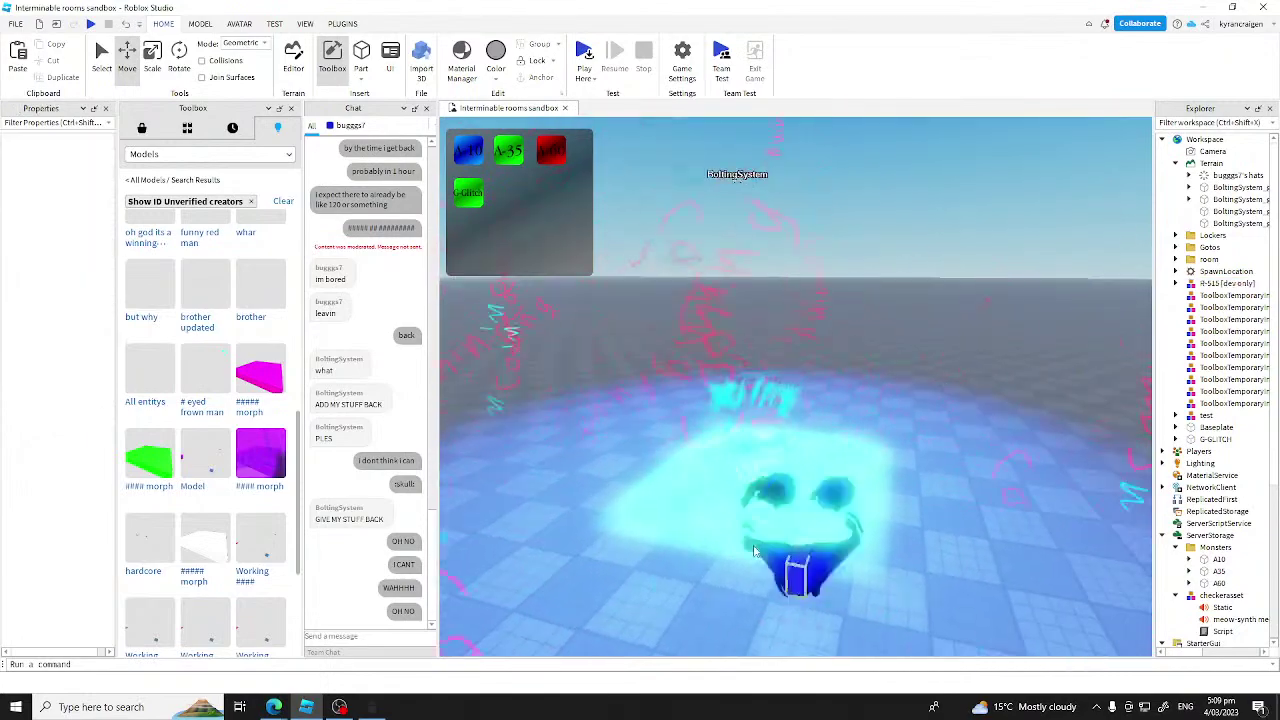
drag(760, 452, 265, 257)
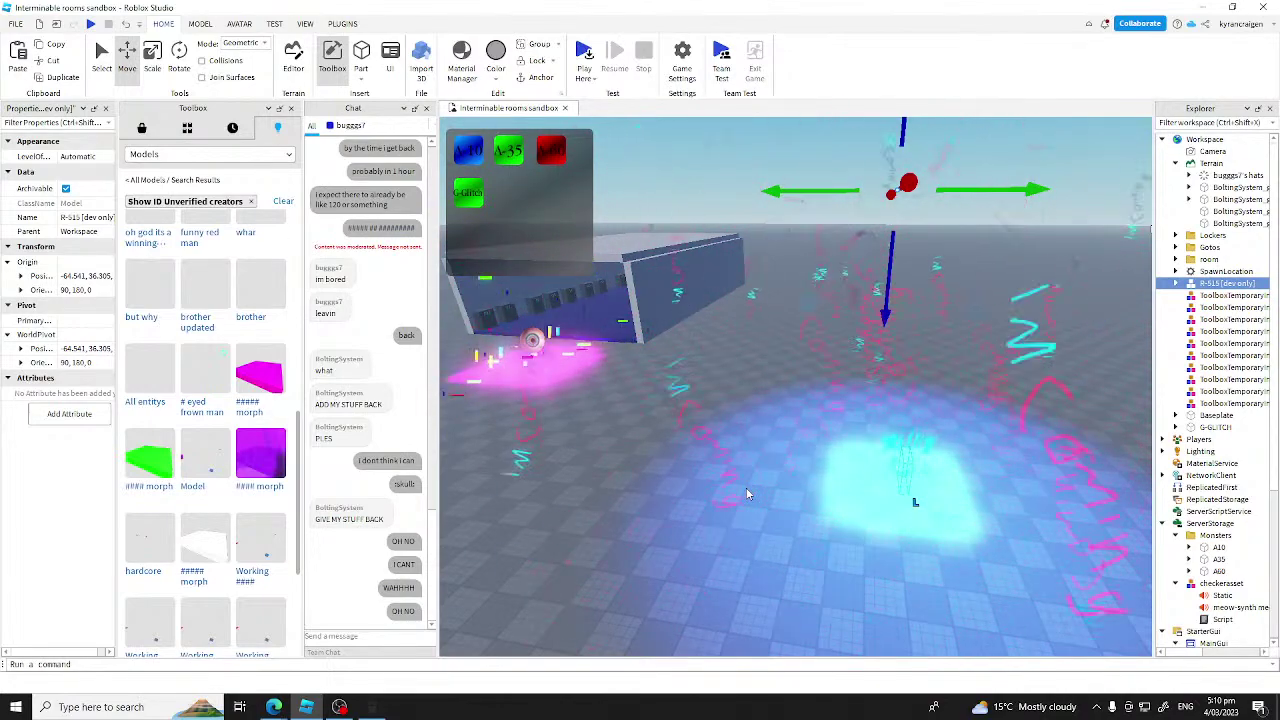
Step: Delete the AI, Humanoid, Respawn, Attacked, Died and Respawned objects from the R-515 [dev only] model
click(1177, 284)
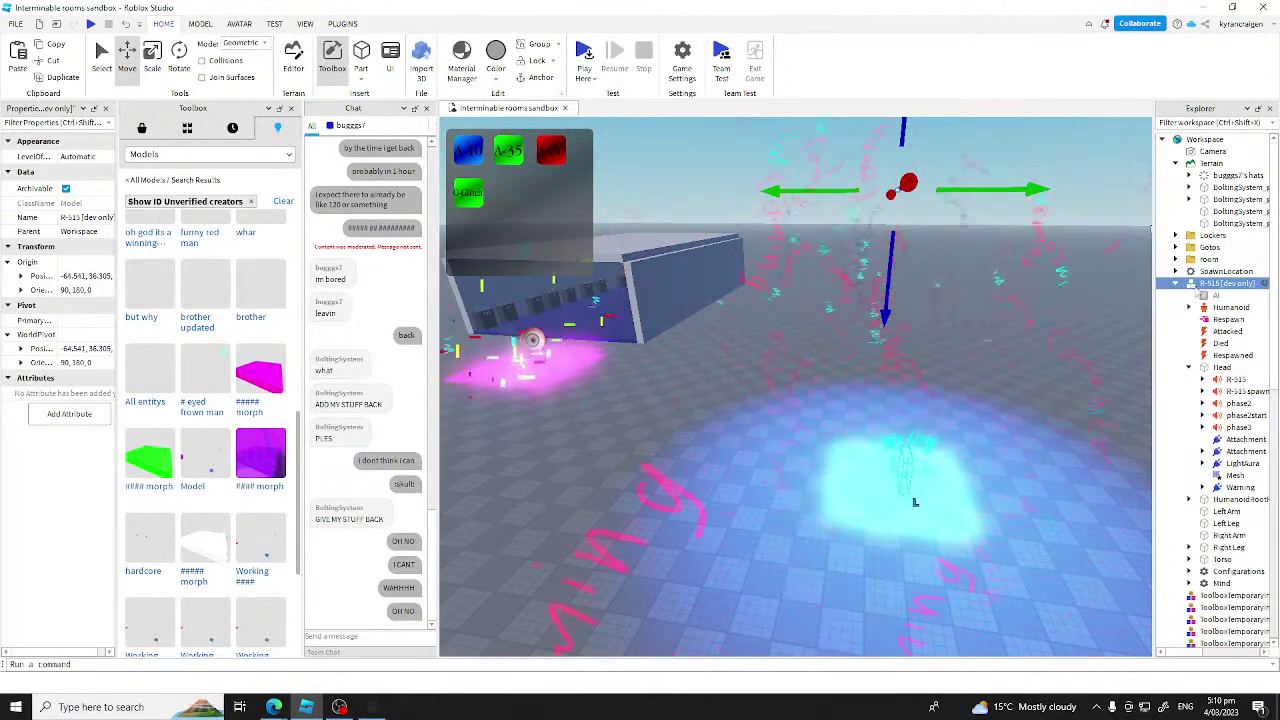
click(1206, 297)
key(Delete)
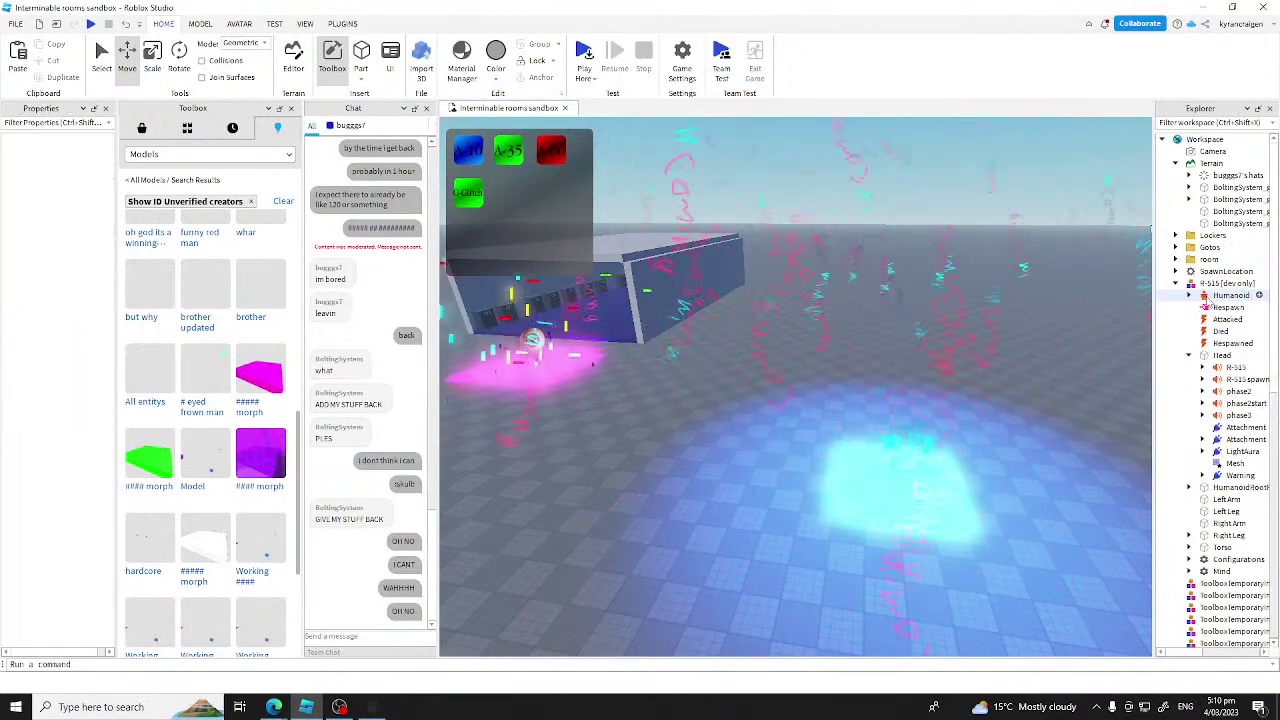
click(1208, 296)
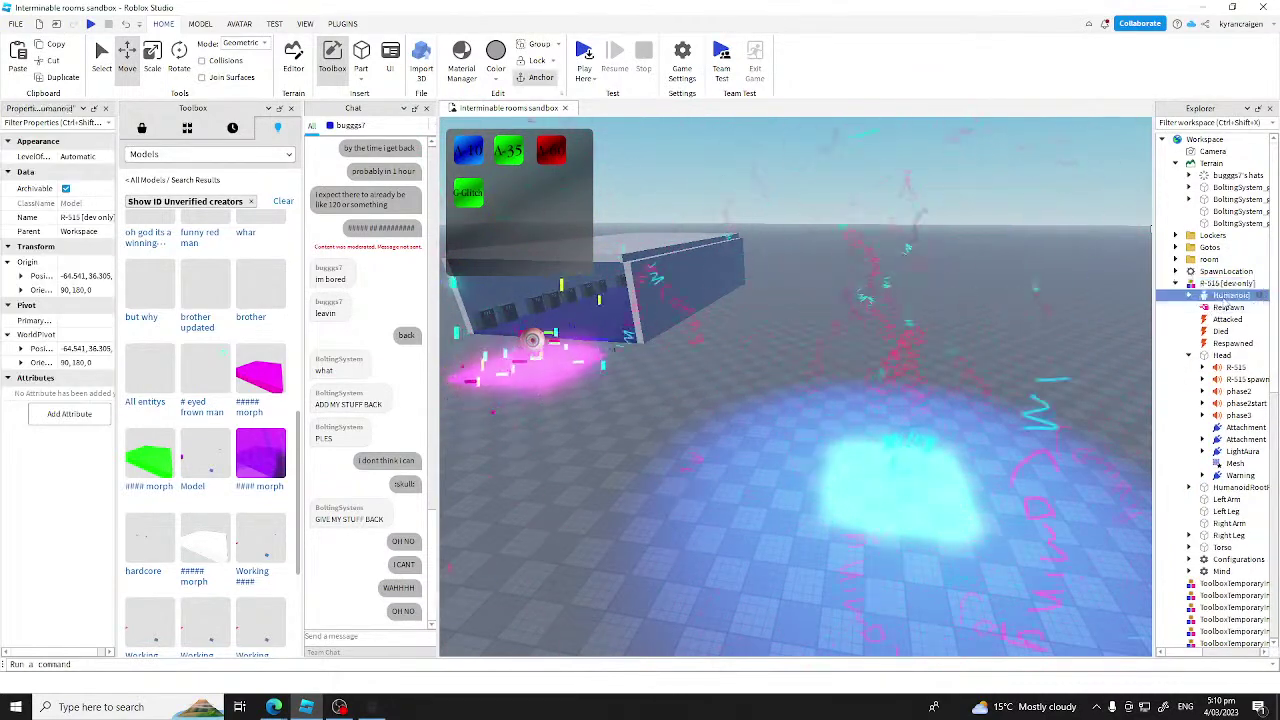
key(Delete)
click(1224, 299)
key(Delete)
click(1224, 299)
key(Delete)
click(1223, 299)
key(Delete)
click(1223, 299)
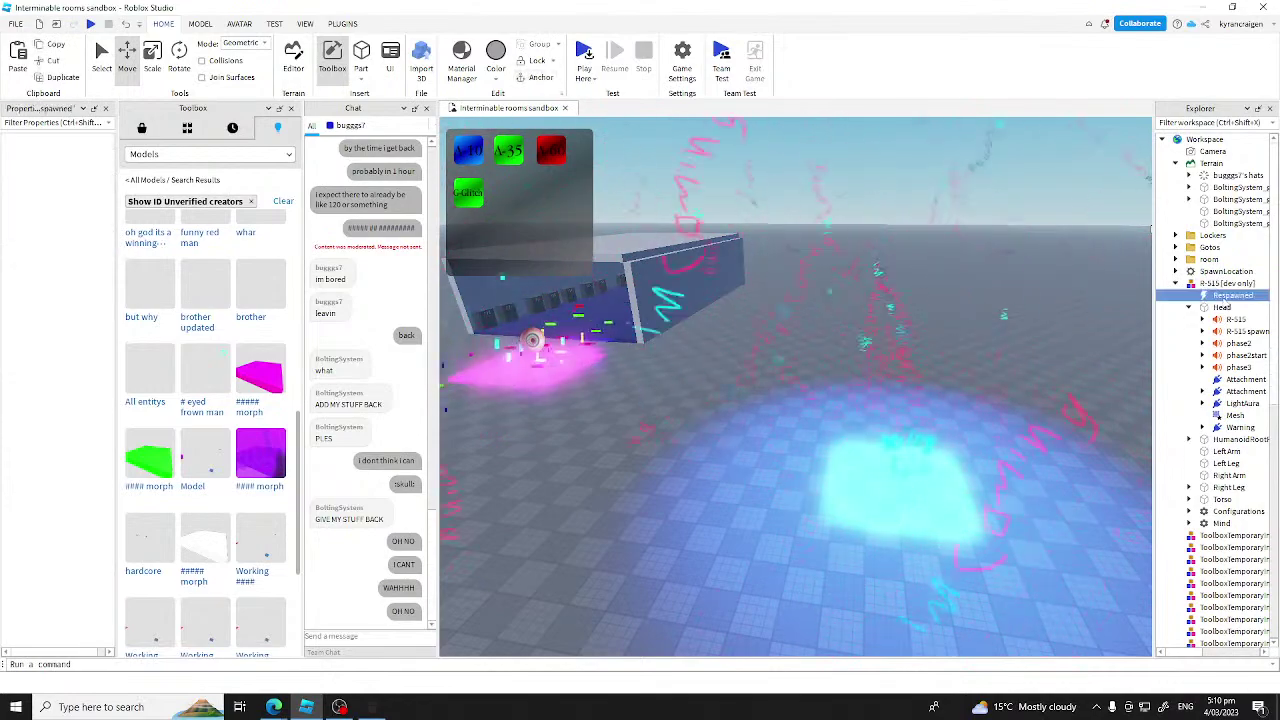
key(Delete)
Step: Move all sounds, attachments, LightAura, Mesh and Warning from the Head into HumanoidRootPart, and delete the emptied Head
click(1236, 307)
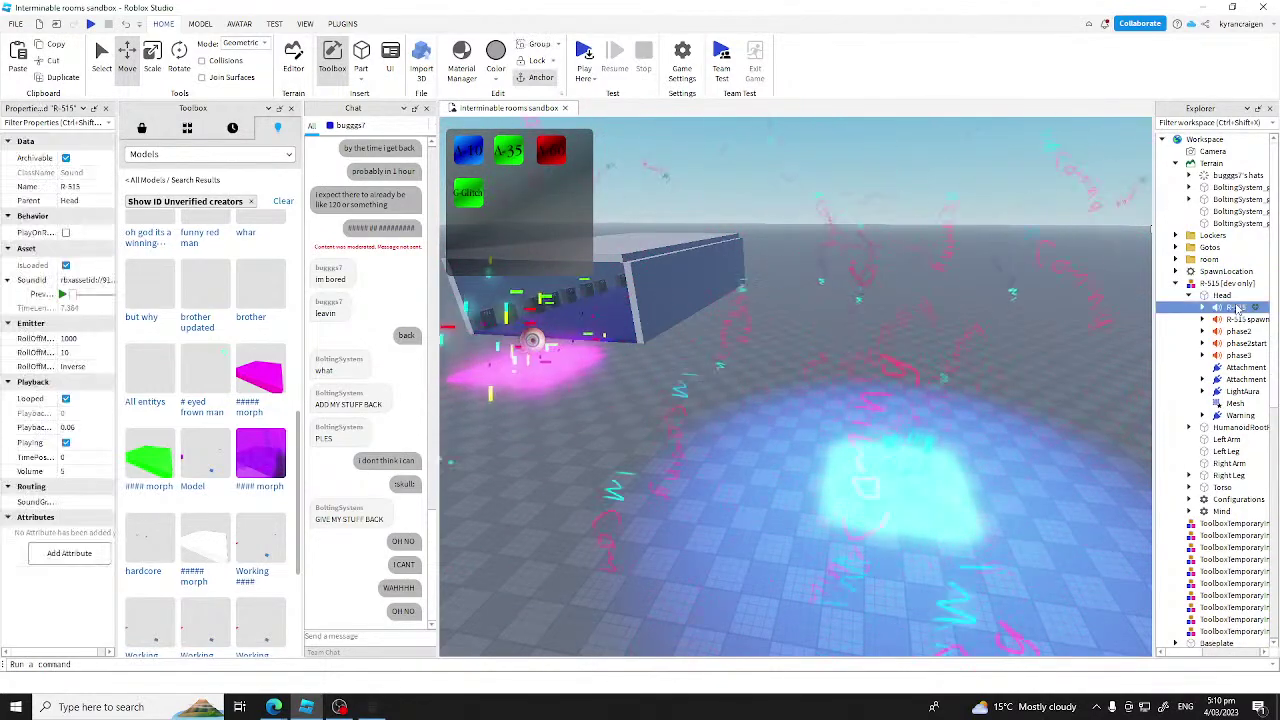
shift+click(1238, 415)
mouse_move(1238, 415)
mouse_down()
mouse_move(1213, 453)
mouse_move(1222, 428)
mouse_up()
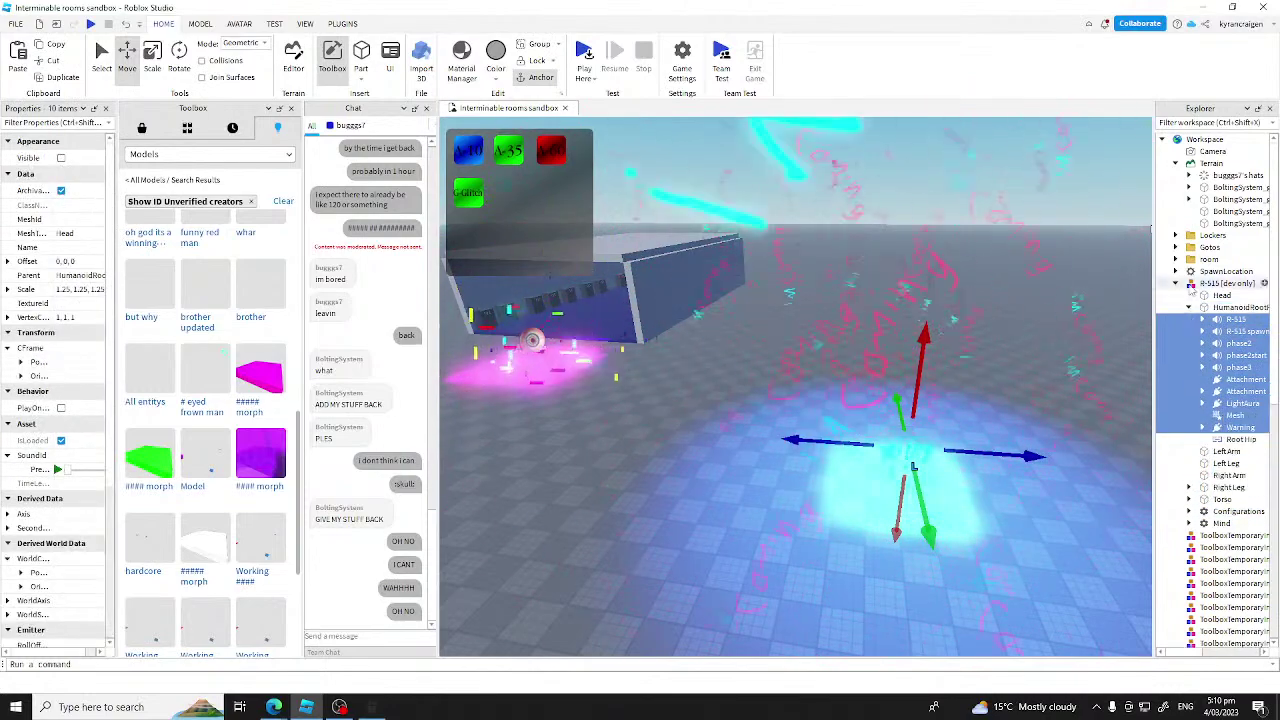
click(1219, 296)
key(Delete)
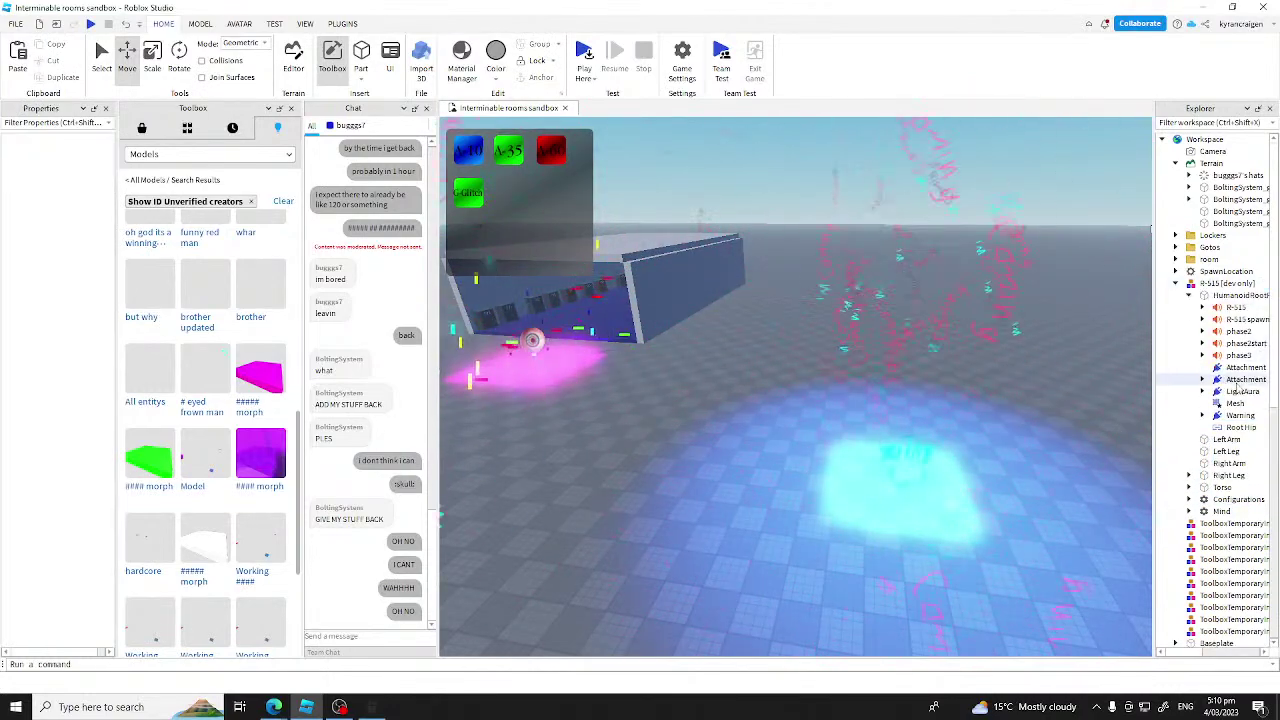
Step: Delete the arms, legs and Torso from the R-515 [dev only] model
click(1220, 440)
key(Delete)
click(1219, 440)
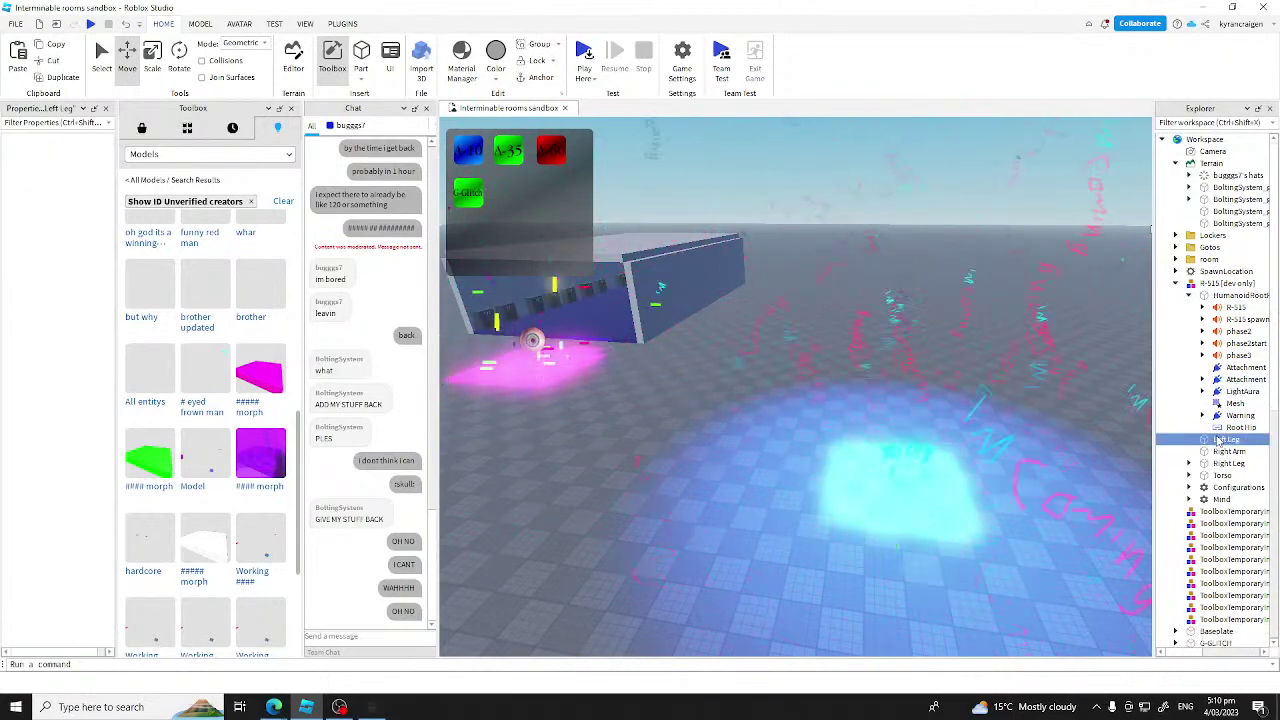
key(Delete)
click(1219, 440)
key(Delete)
click(1219, 440)
key(Delete)
click(1219, 440)
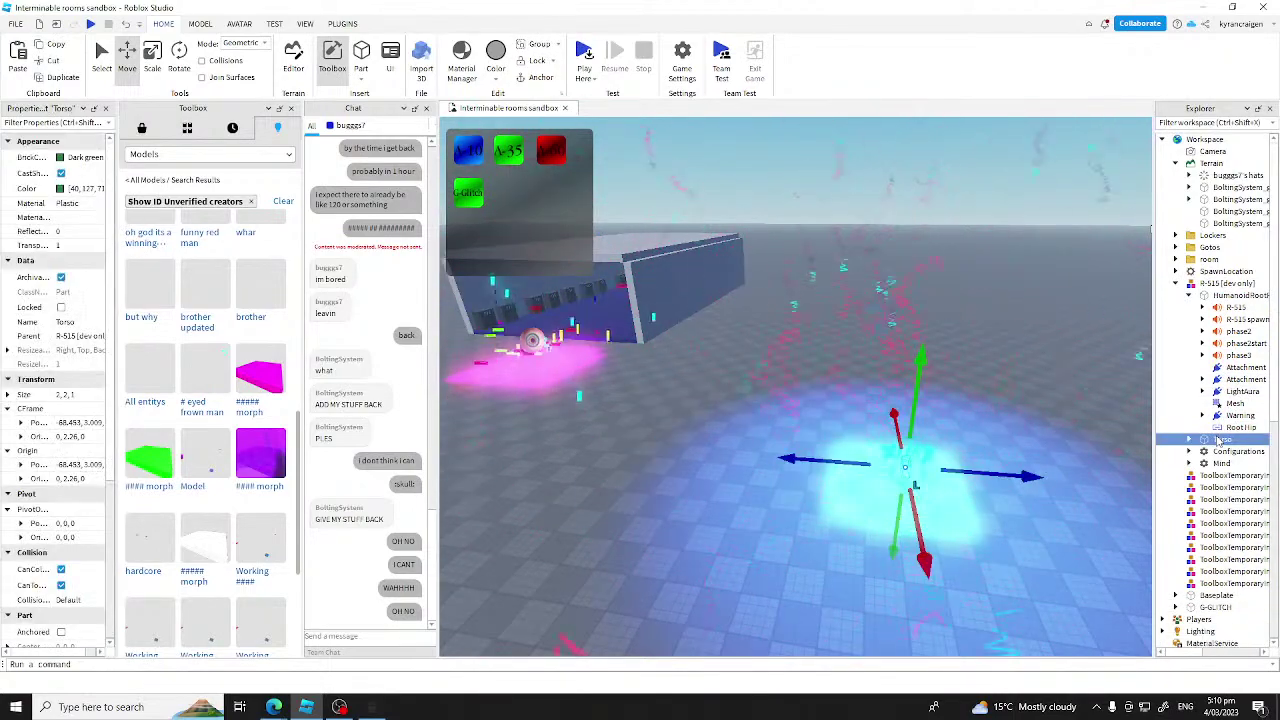
key(Delete)
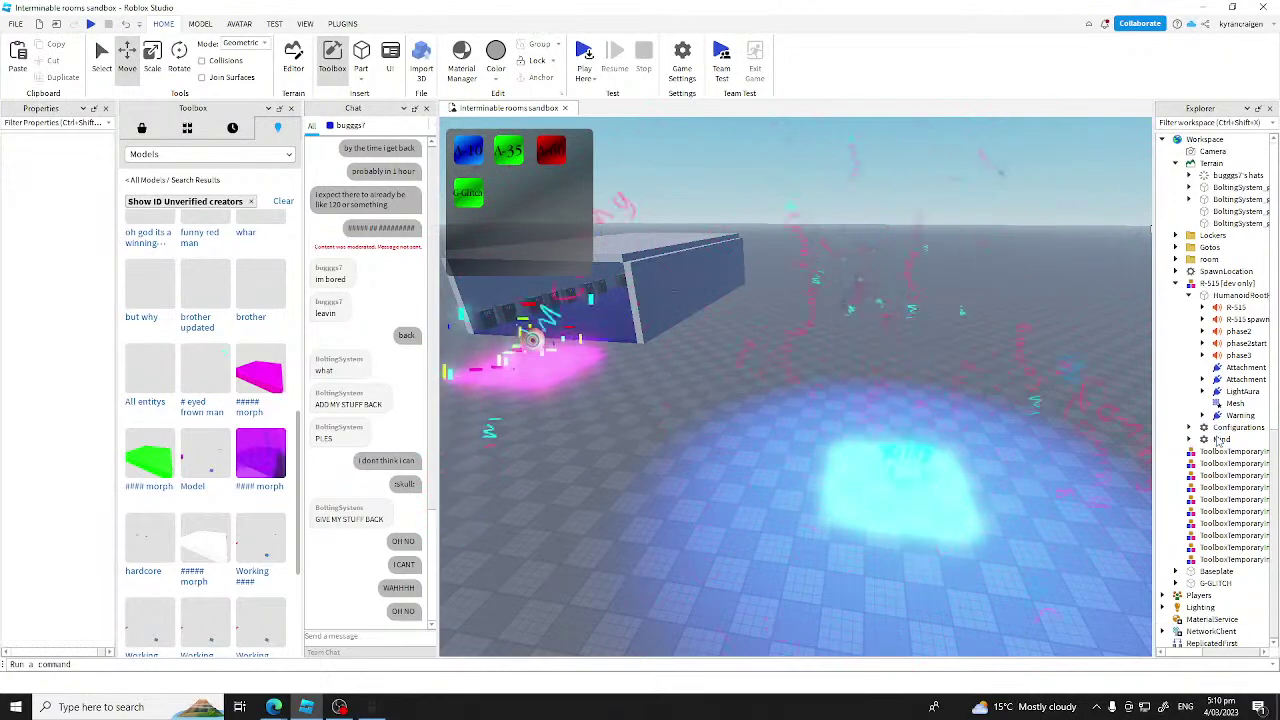
Step: Delete the Mind and Configurations objects from the R-515 [dev only] model
click(1222, 440)
key(Delete)
click(1226, 429)
key(Delete)
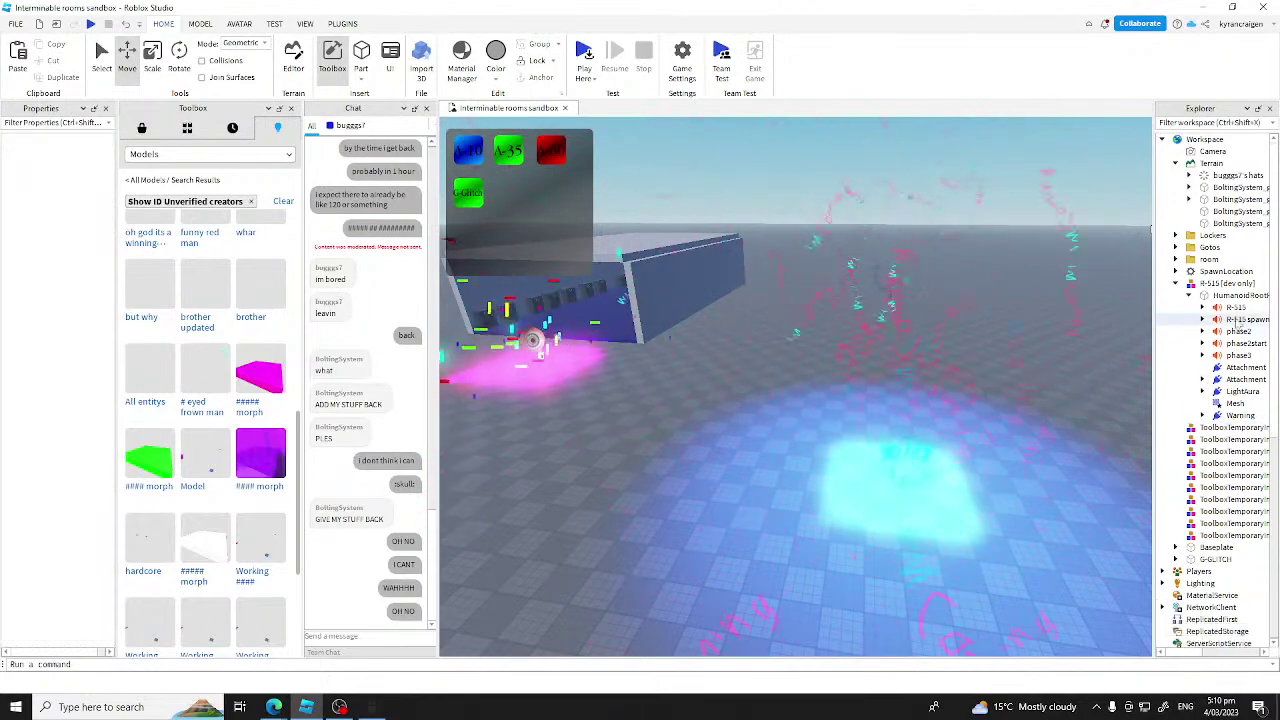
Step: Move HumanoidRootPart out of the model directly into Workspace and rename it as R-515 [dev entity]
drag(1238, 296, 1215, 140)
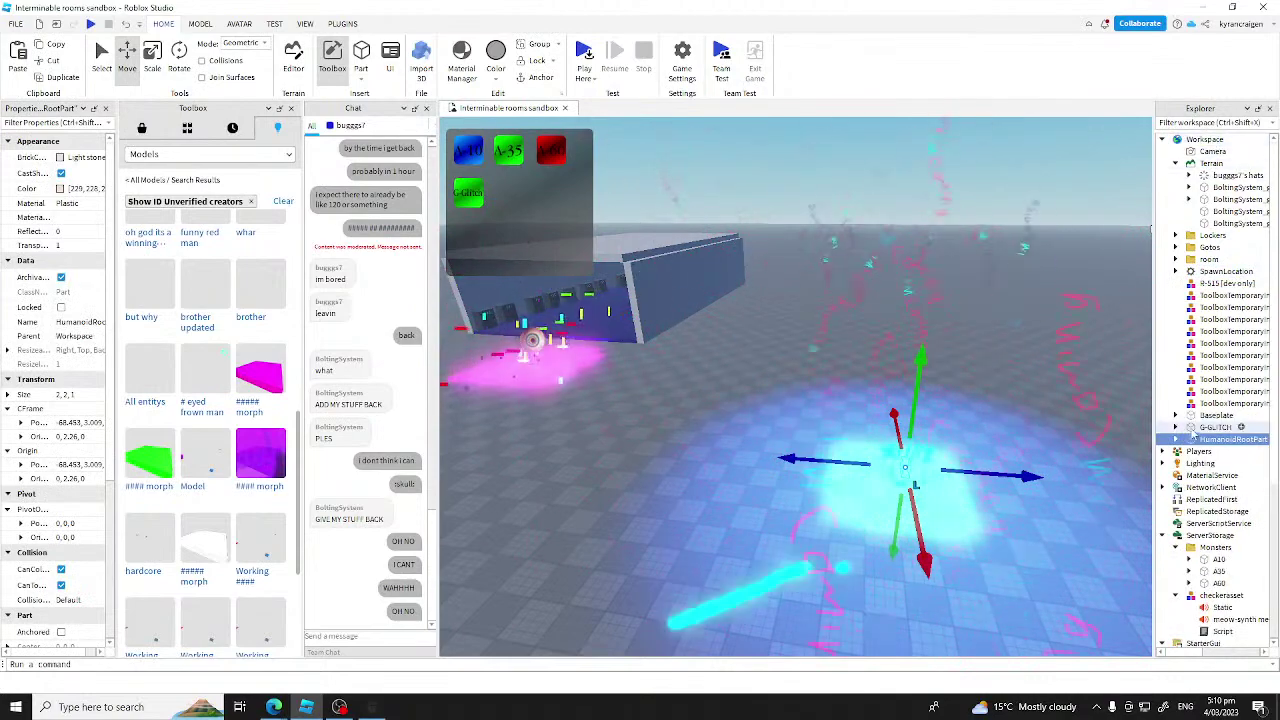
right_click(1210, 439)
click(1123, 93)
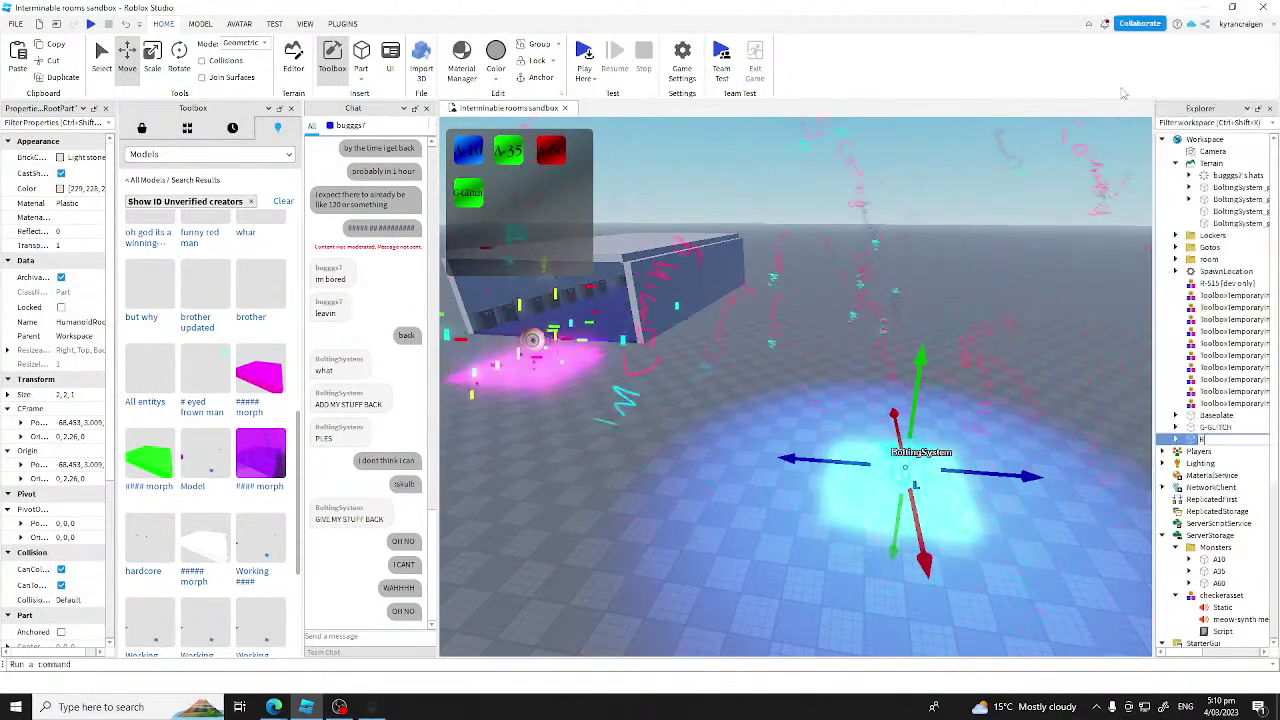
text(R-515 (dev)
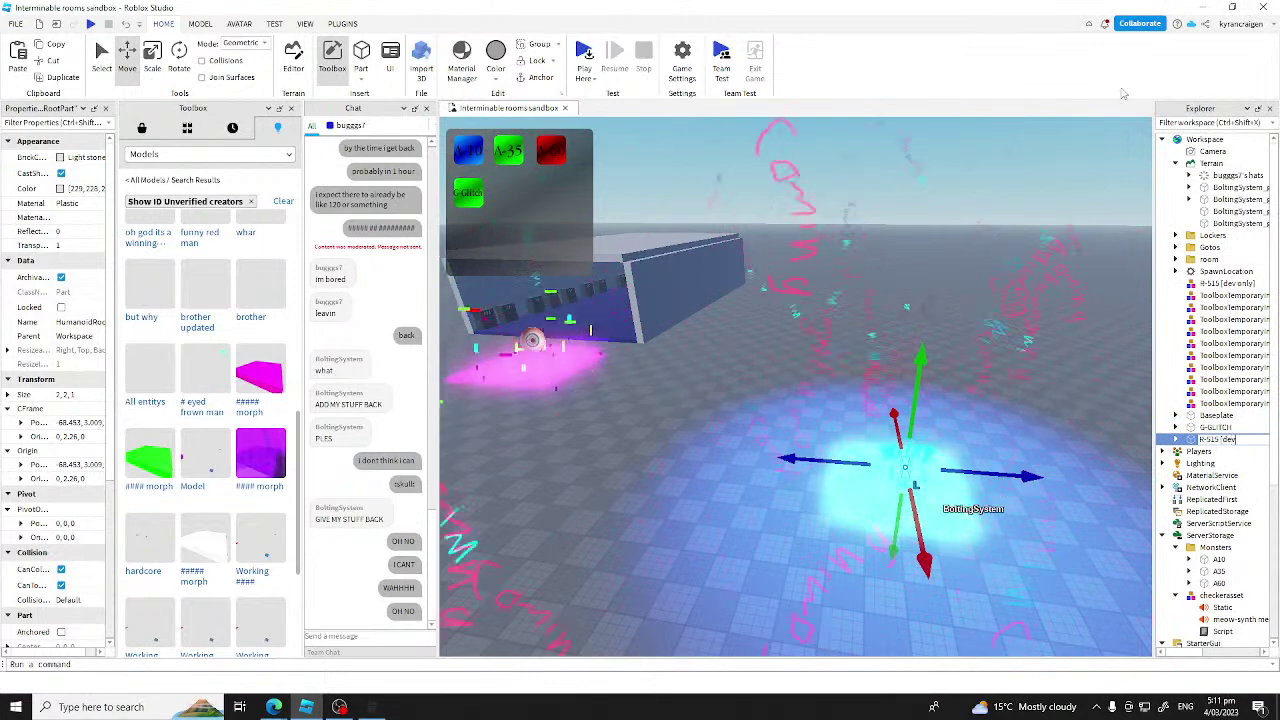
text(15 [dev entity])
key(Return)
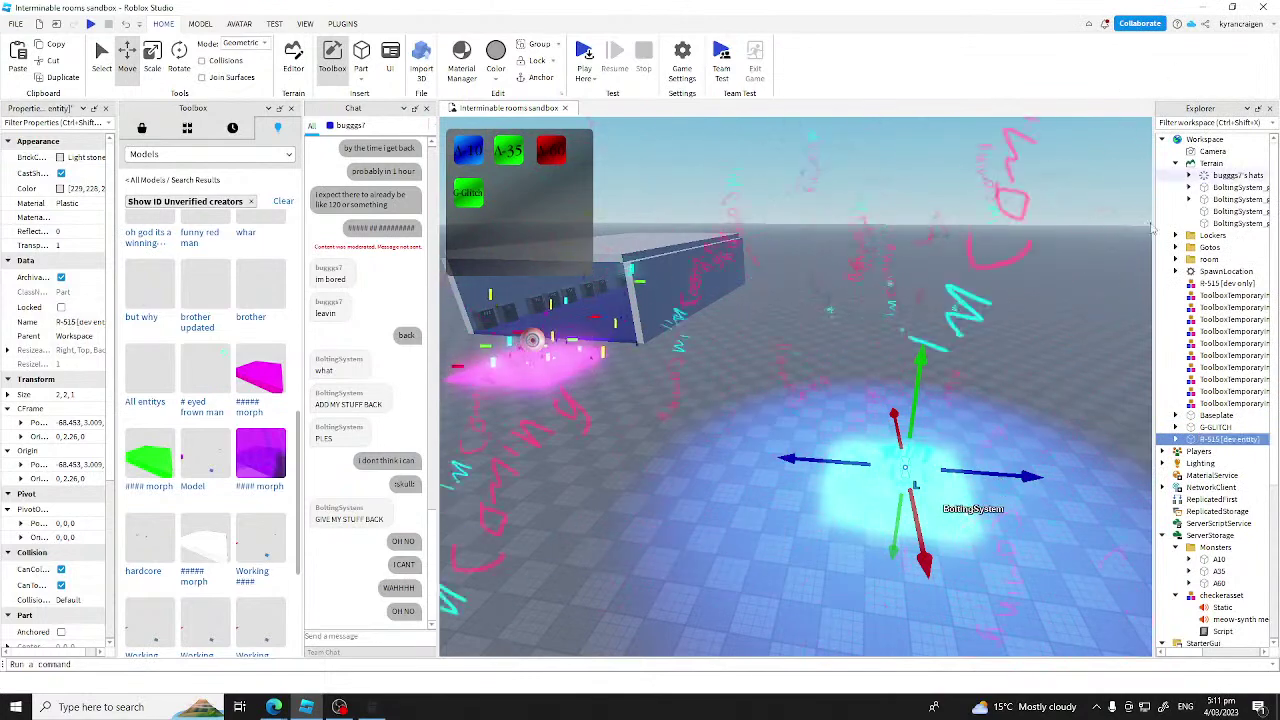
Step: Expand R-515 [dev entity] and its LightAura, and undo the last stretch of the part
click(1176, 439)
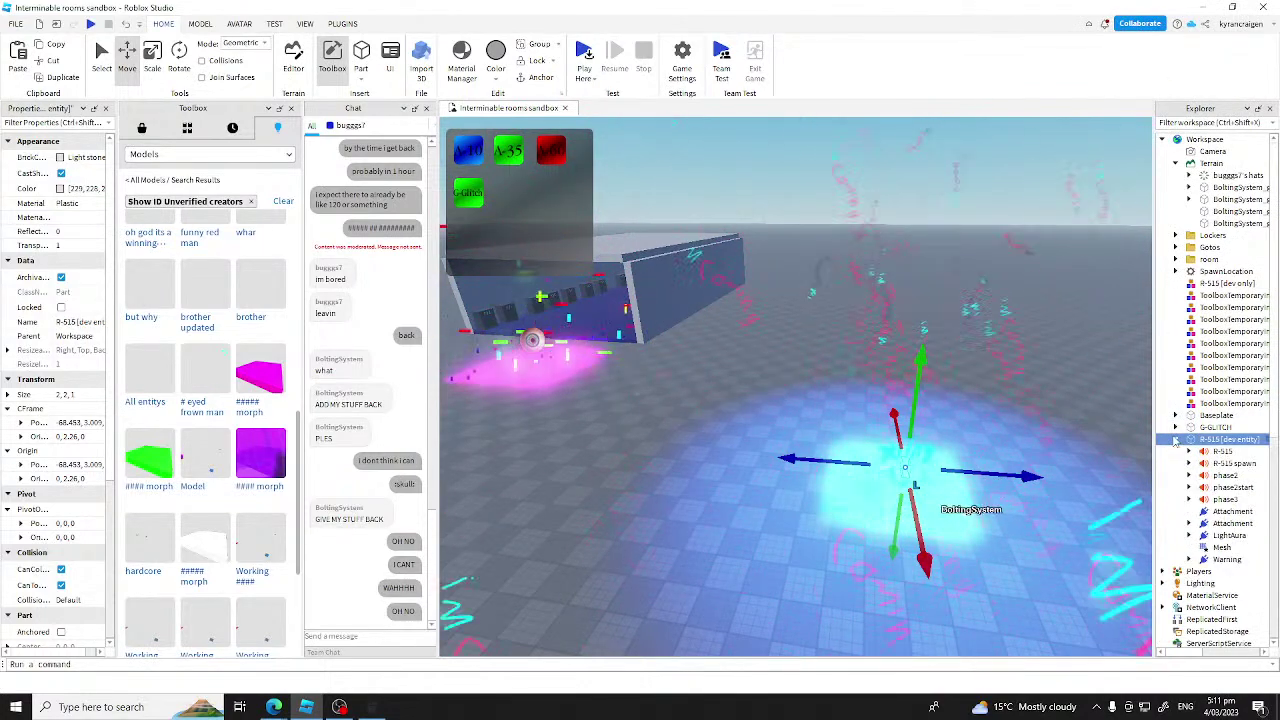
click(1189, 536)
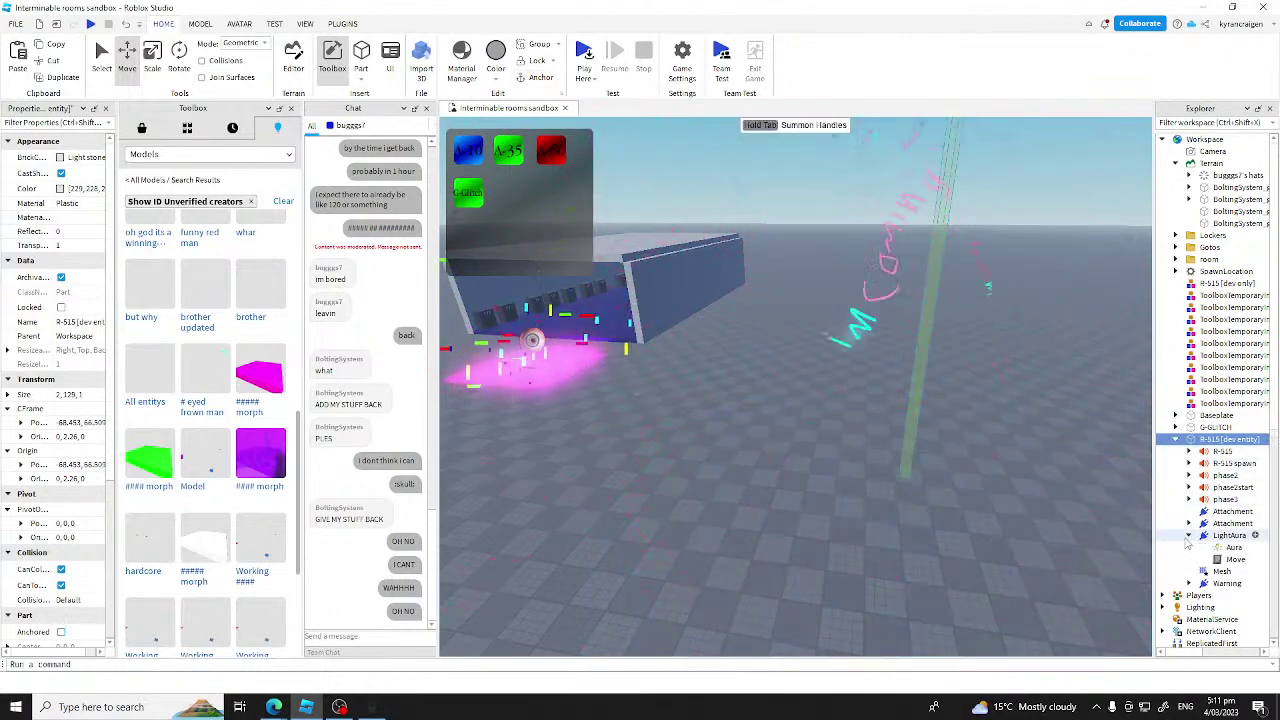
right_drag(979, 453, 970, 460)
key(ctrl+z)
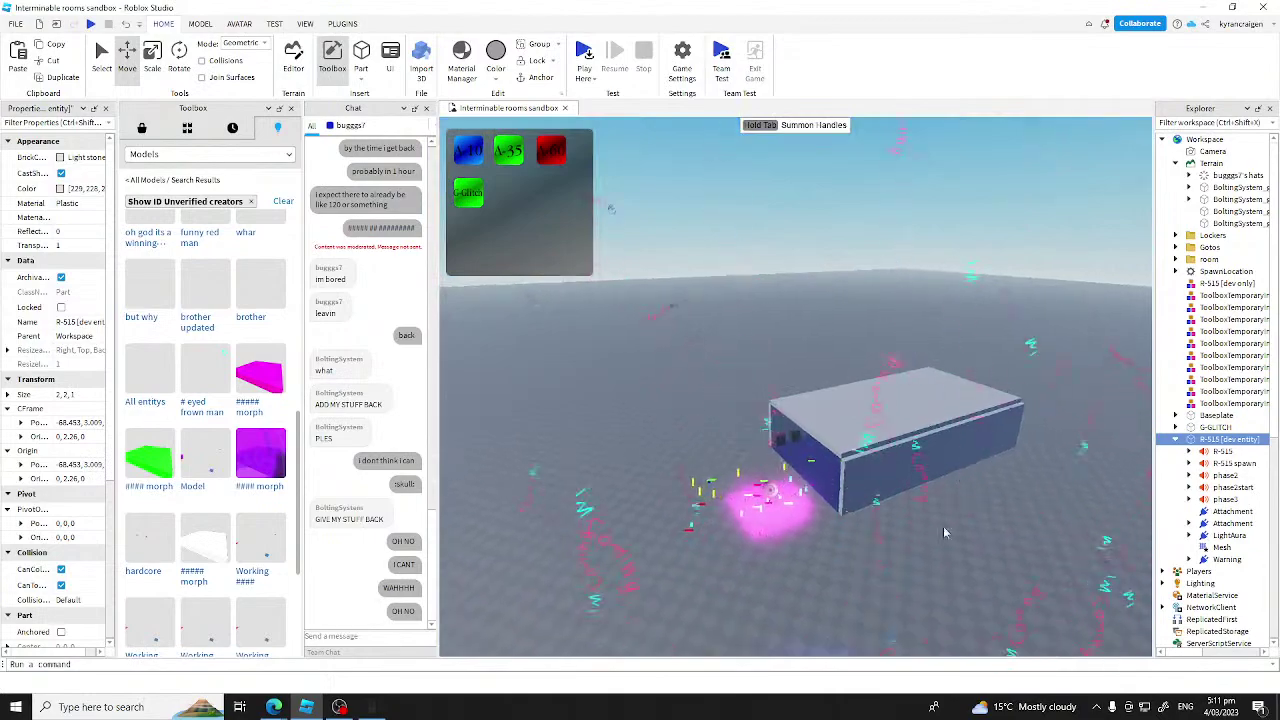
Step: Examine the R-515 [dev entity] effects up close and compare its child objects with those of G-GLITCH
right_drag(944, 525, 934, 521)
scroll(946, 518, up, 5)
click(951, 499)
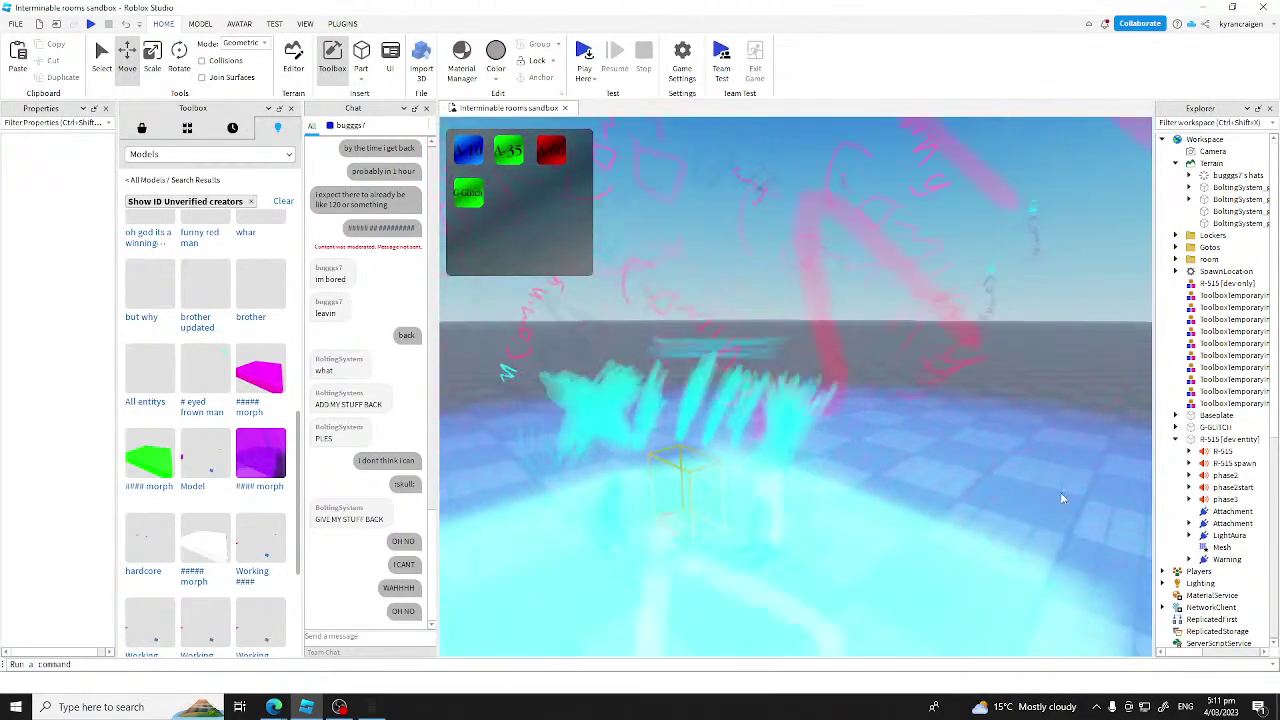
click(1176, 439)
click(1176, 427)
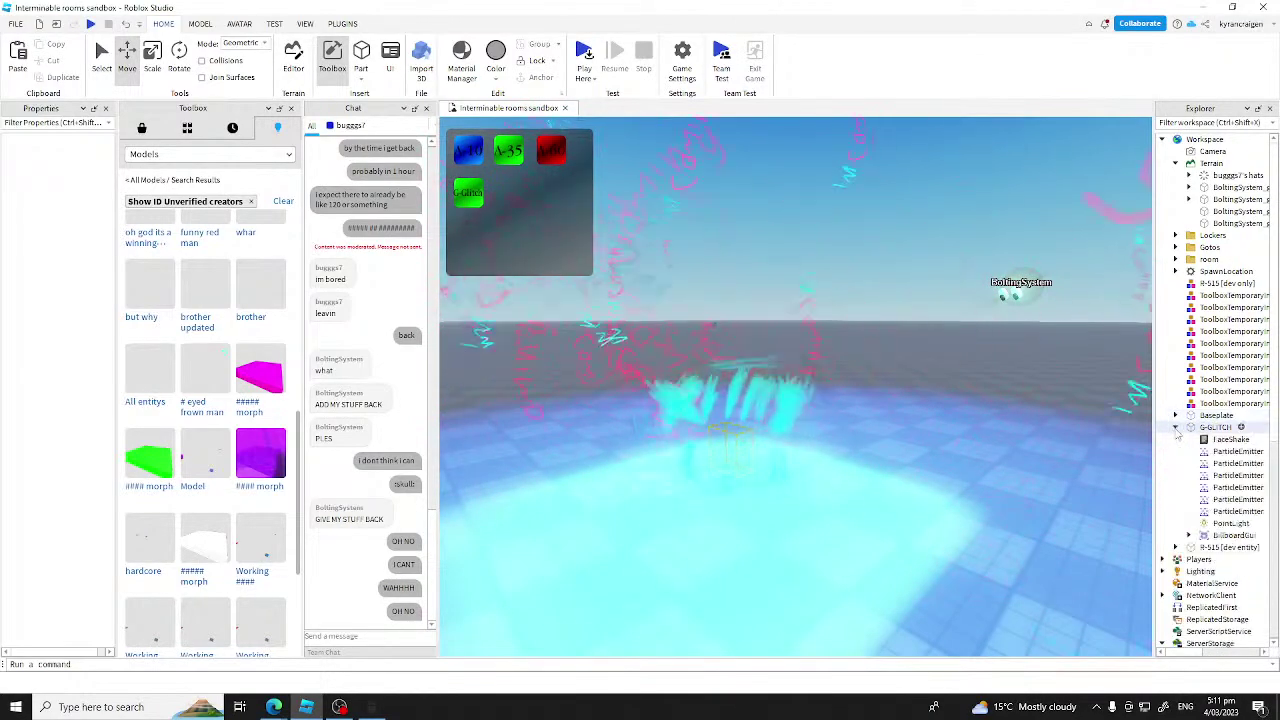
click(1176, 427)
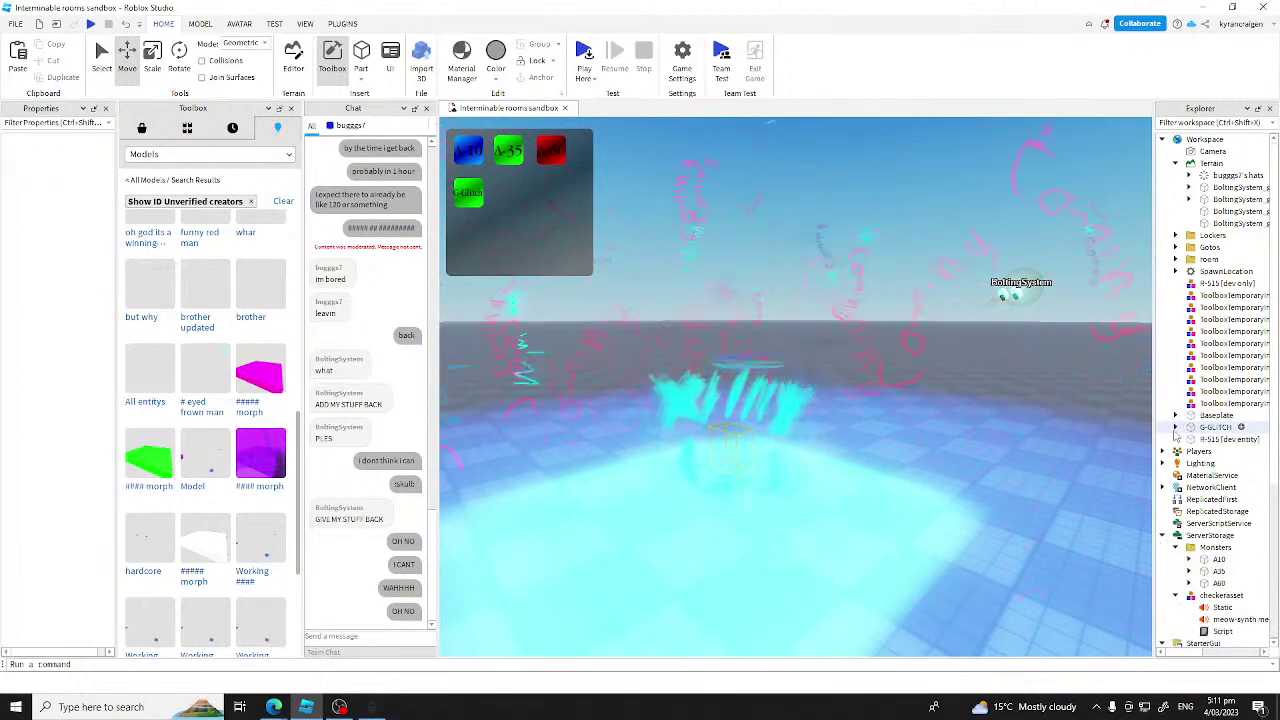
click(1176, 439)
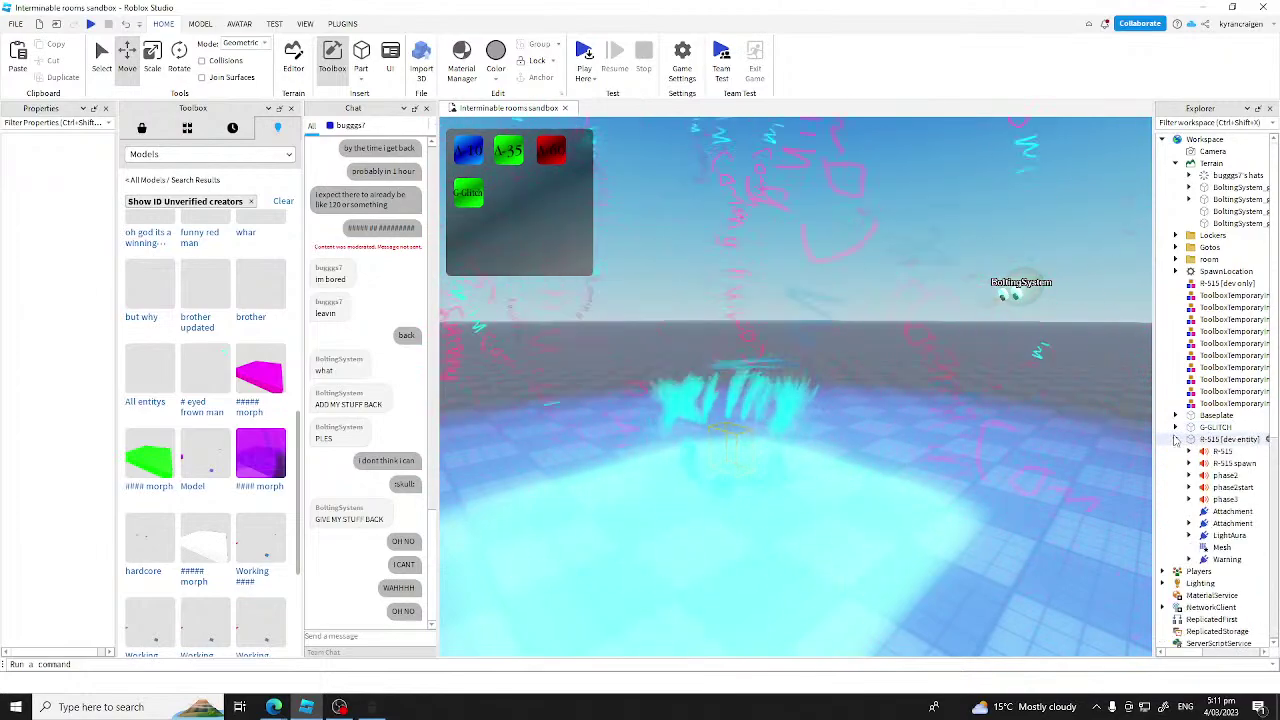
Step: Copy the BillboardGui from G-GLITCH and paste it into R-515 [dev entity] at its original location
click(1176, 439)
click(1176, 427)
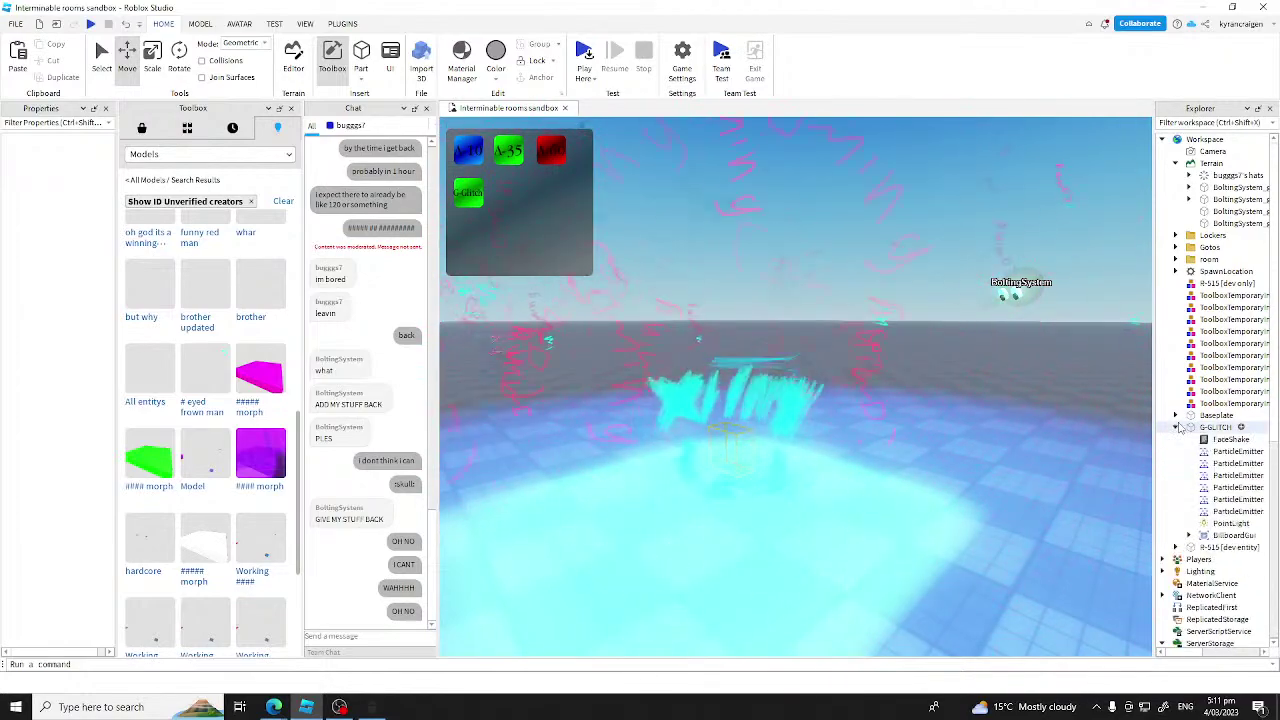
click(1186, 536)
click(1189, 536)
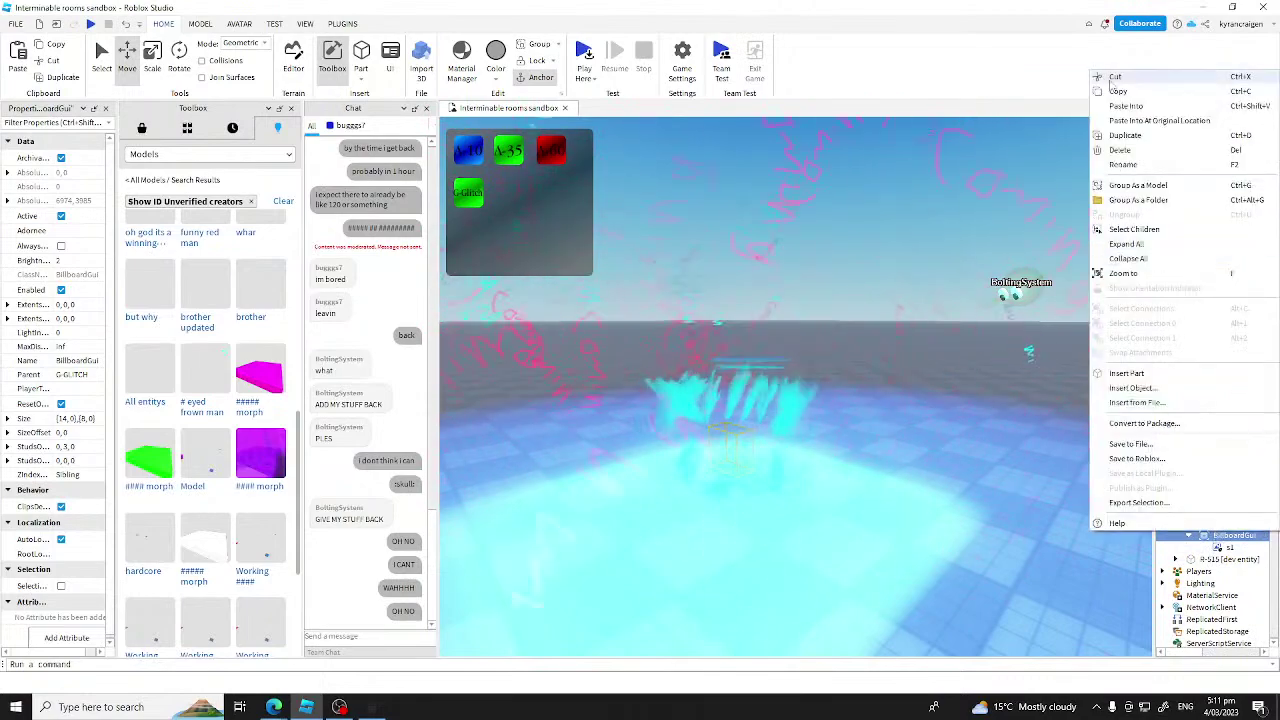
click(1112, 93)
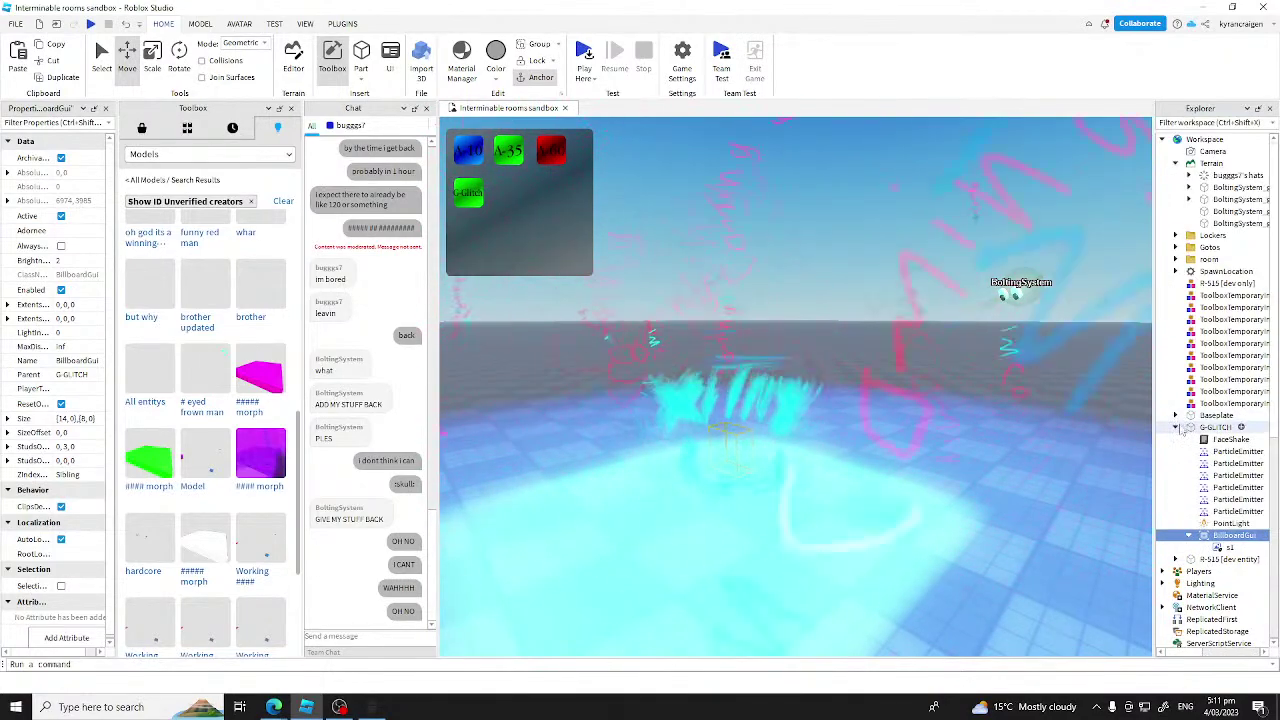
click(1176, 427)
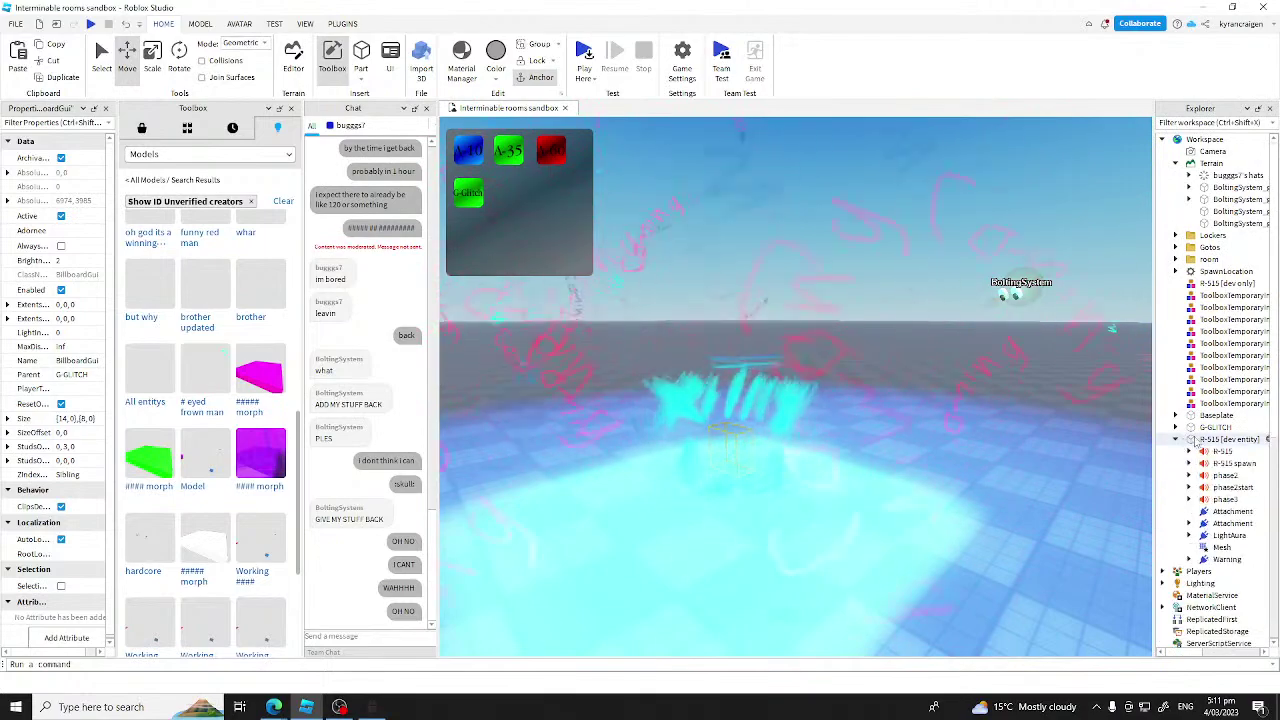
right_click(1197, 440)
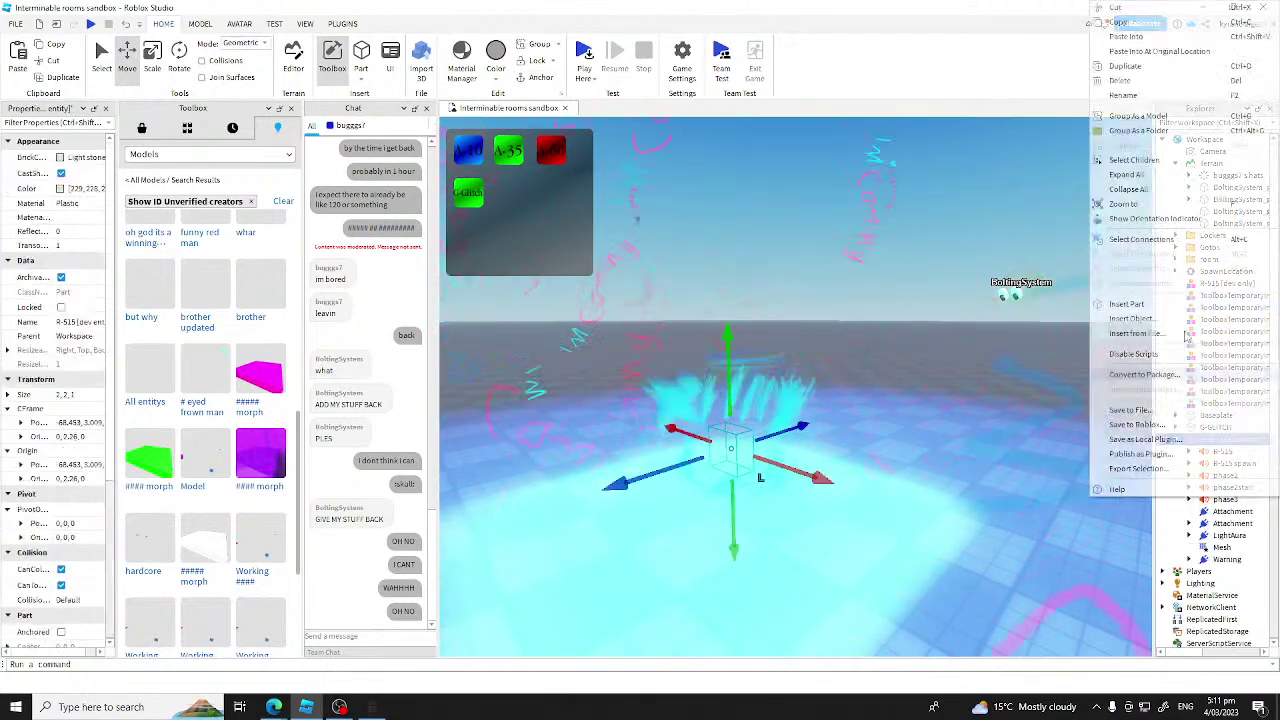
click(1150, 49)
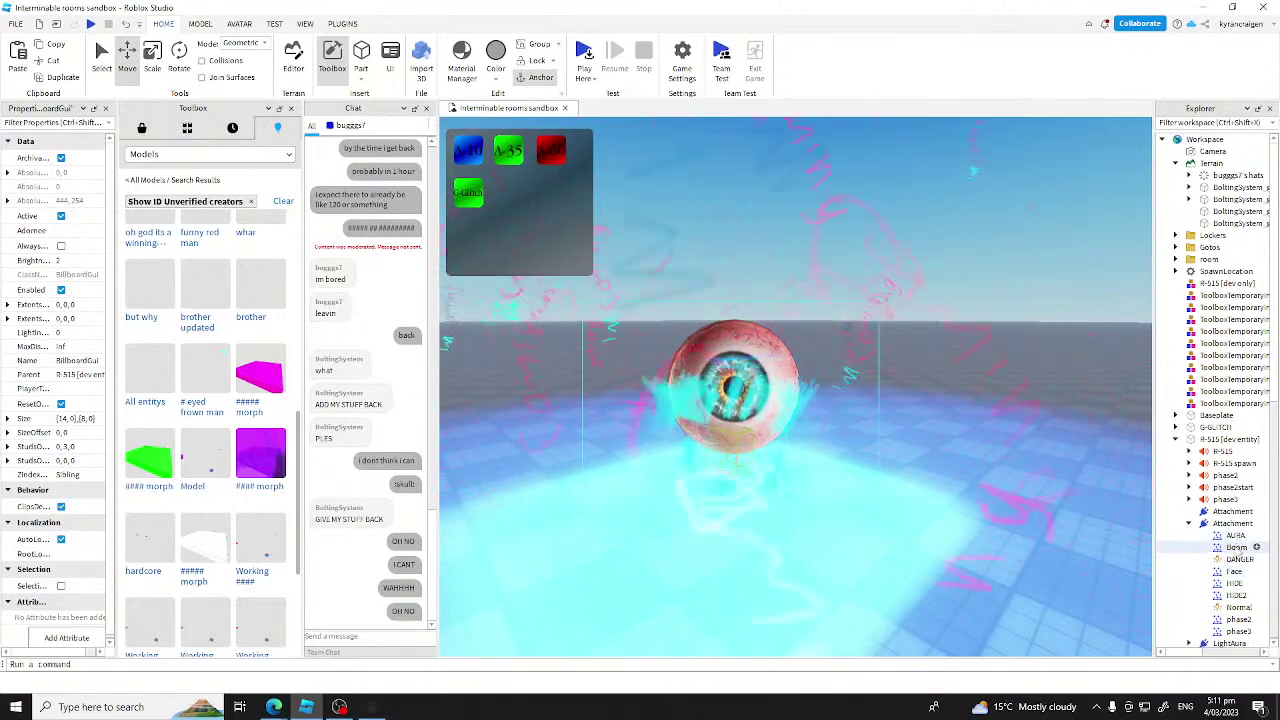
Step: Enable the Boom particle emitter in R-515's Attachment to preview it, and disable it again
click(1237, 548)
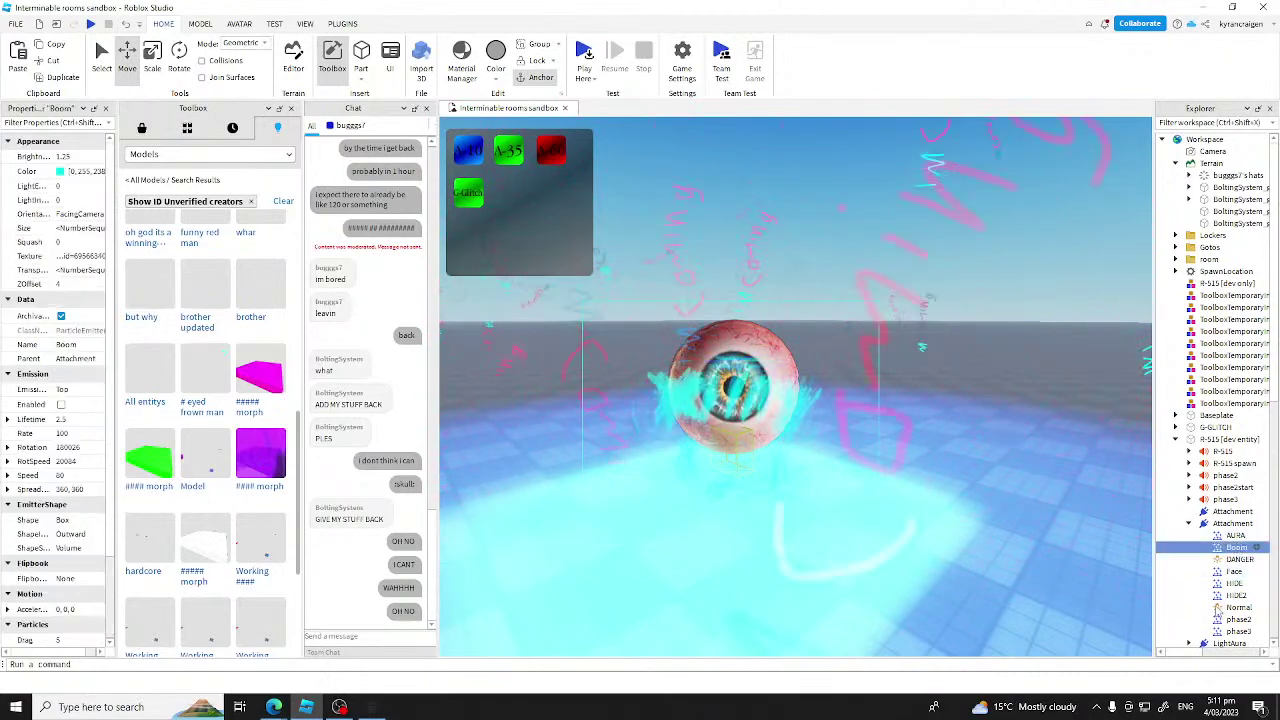
click(61, 405)
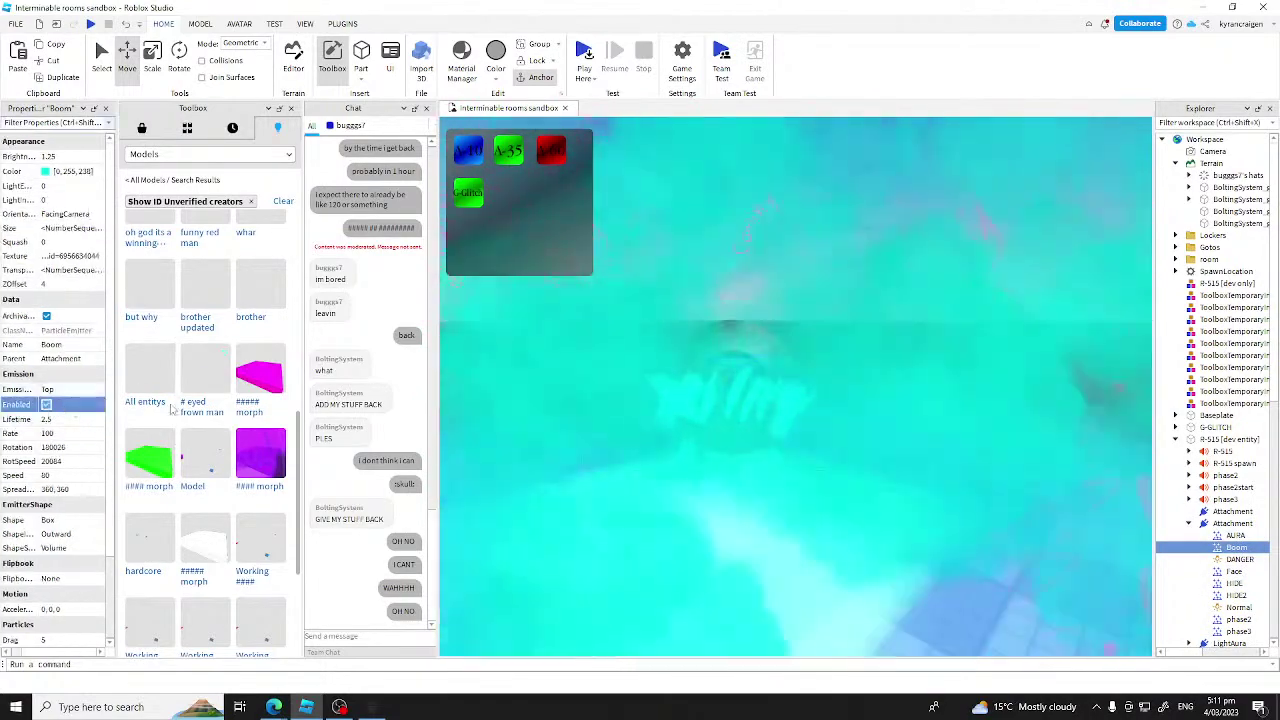
click(46, 405)
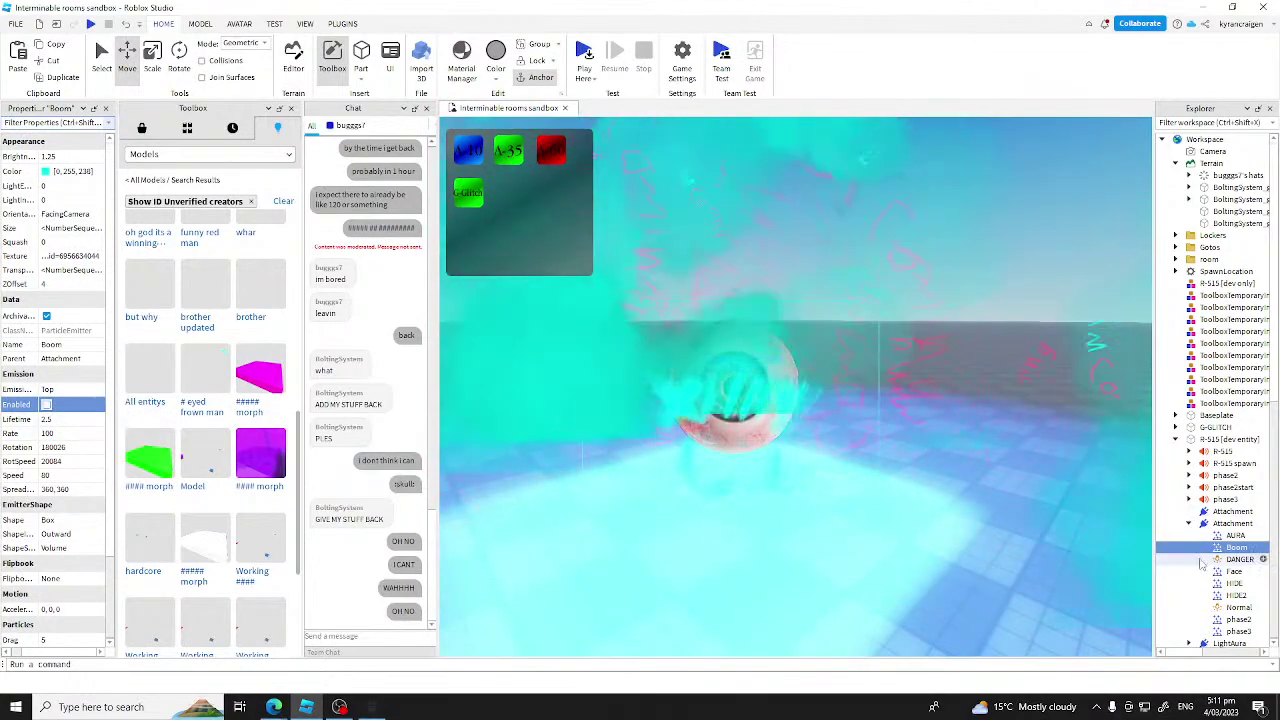
Step: Copy the Face particle emitter from R-515's Attachment
click(1234, 583)
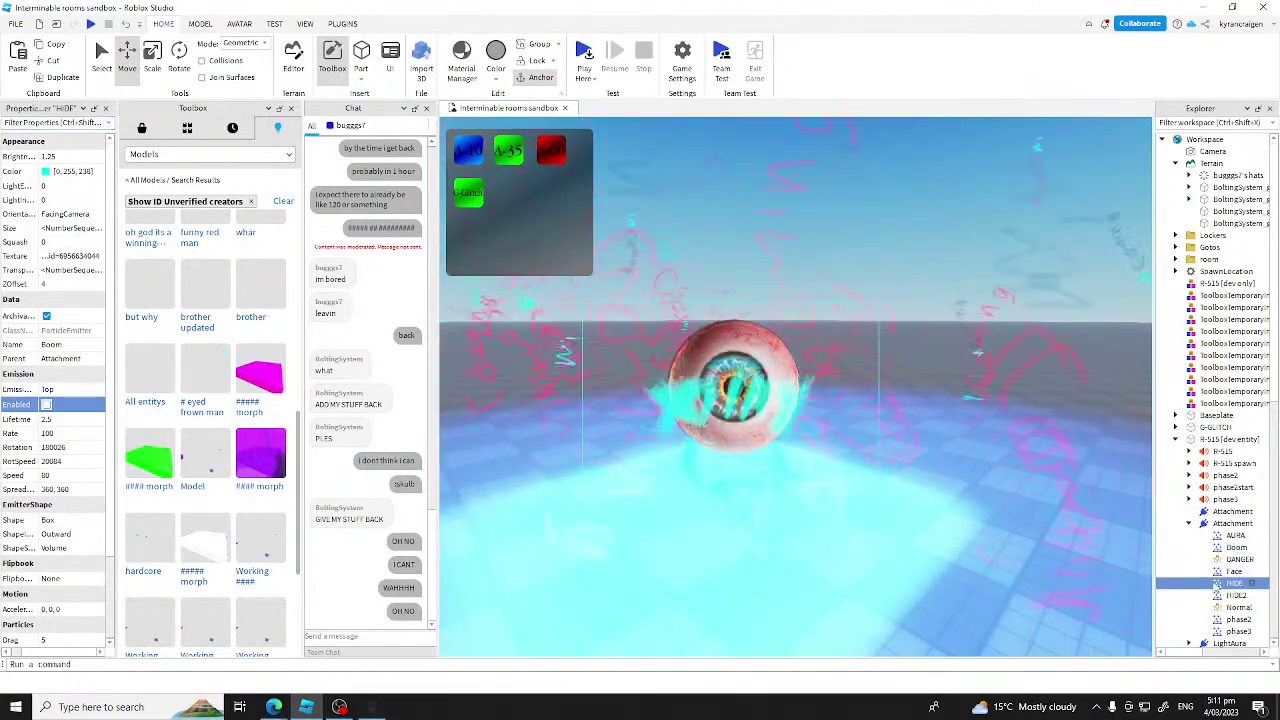
right_click(1213, 576)
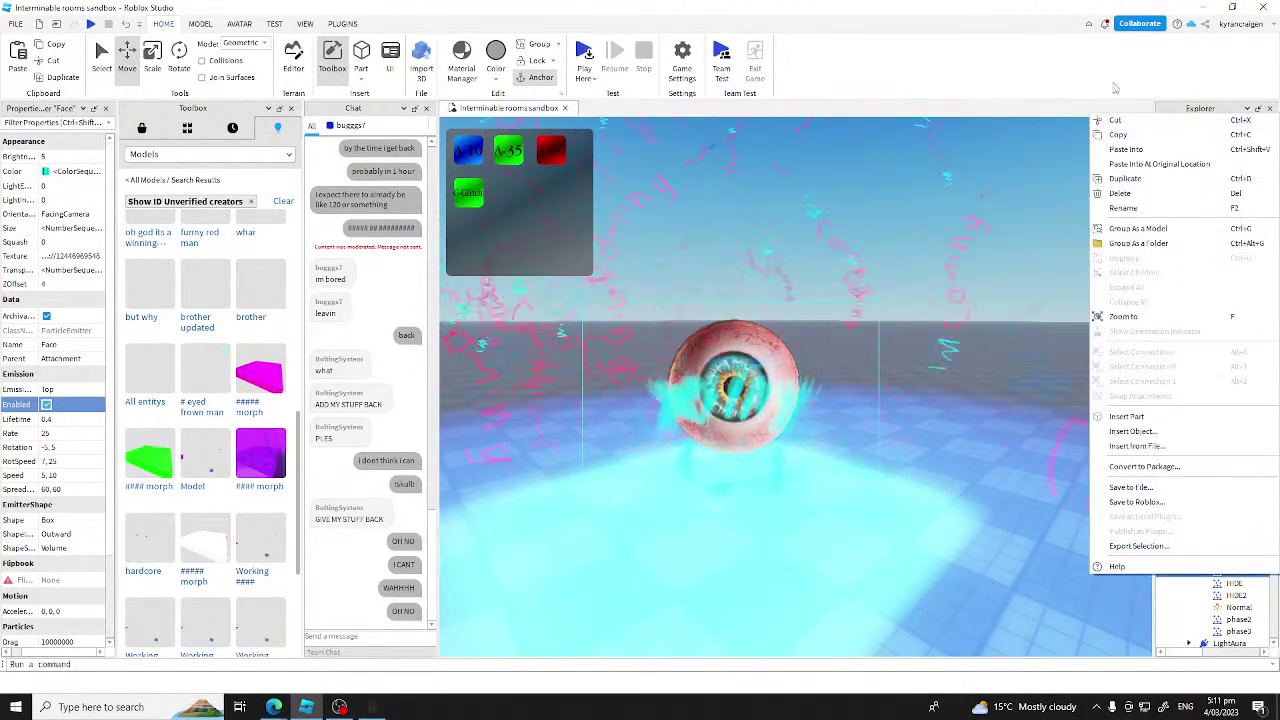
click(1116, 136)
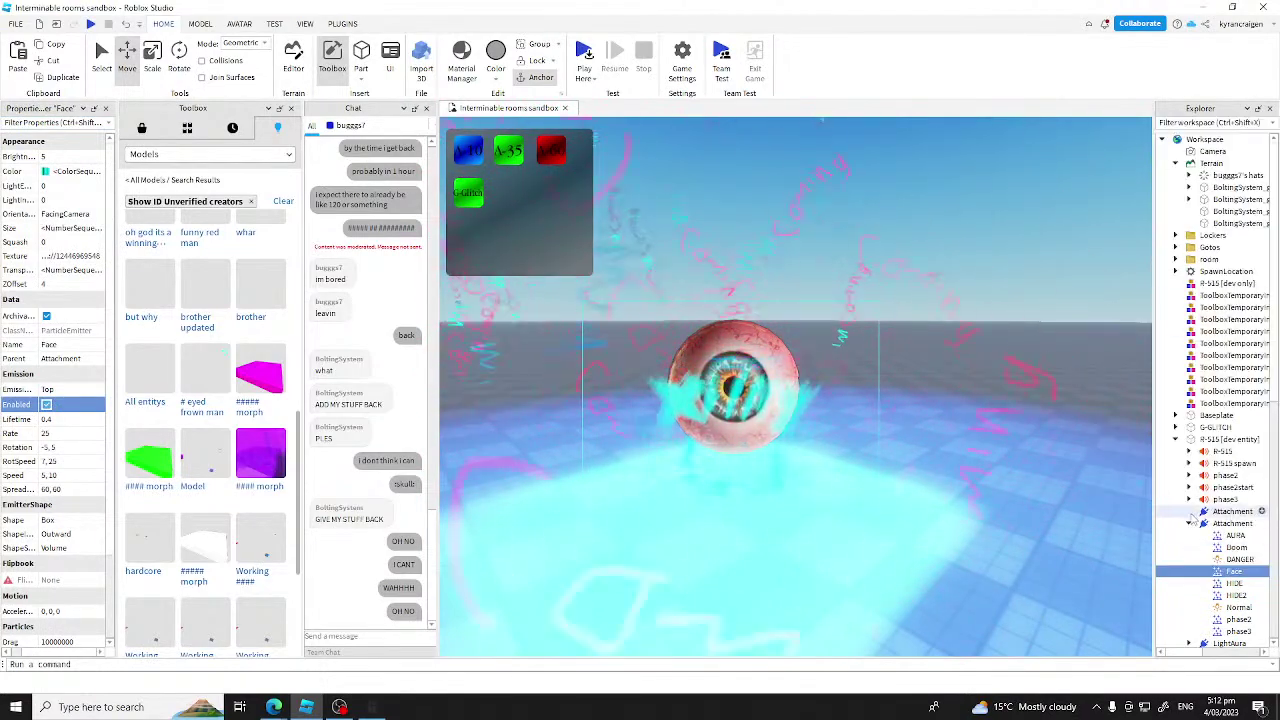
Step: Clear the Image of the s1 label in R-515 [dev entity]'s BillboardGui
click(1232, 511)
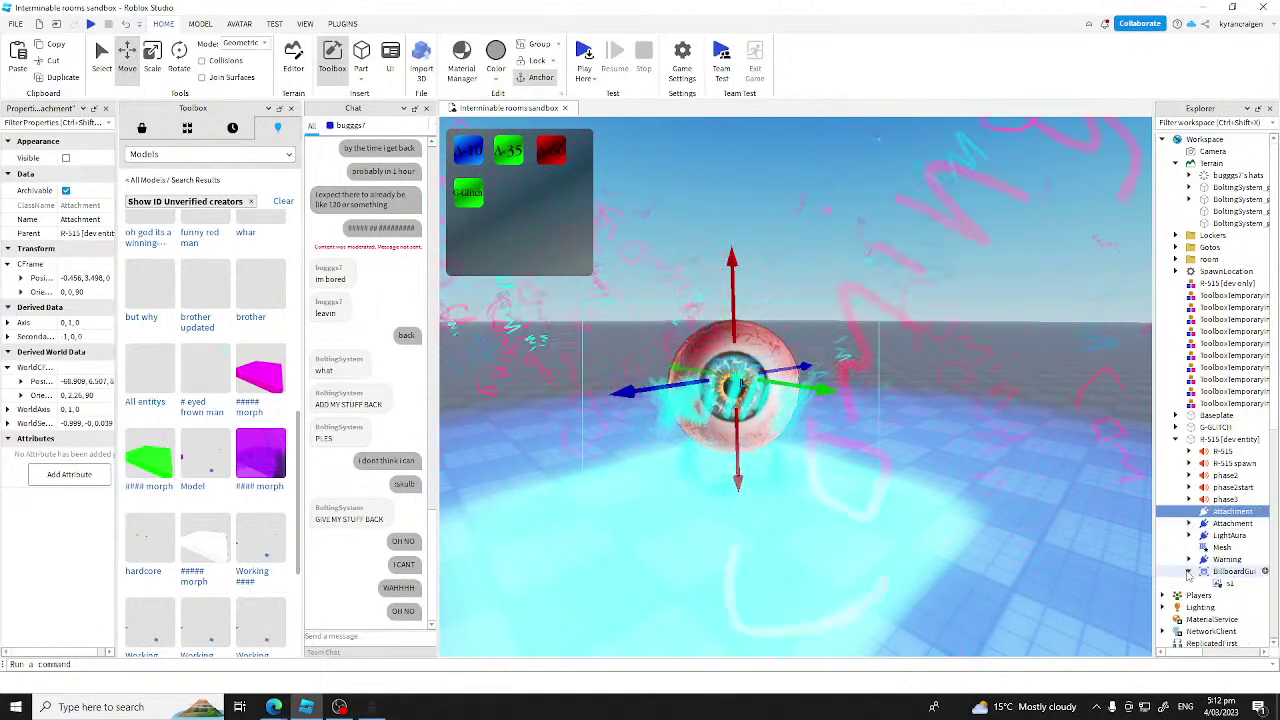
click(1189, 571)
click(1210, 594)
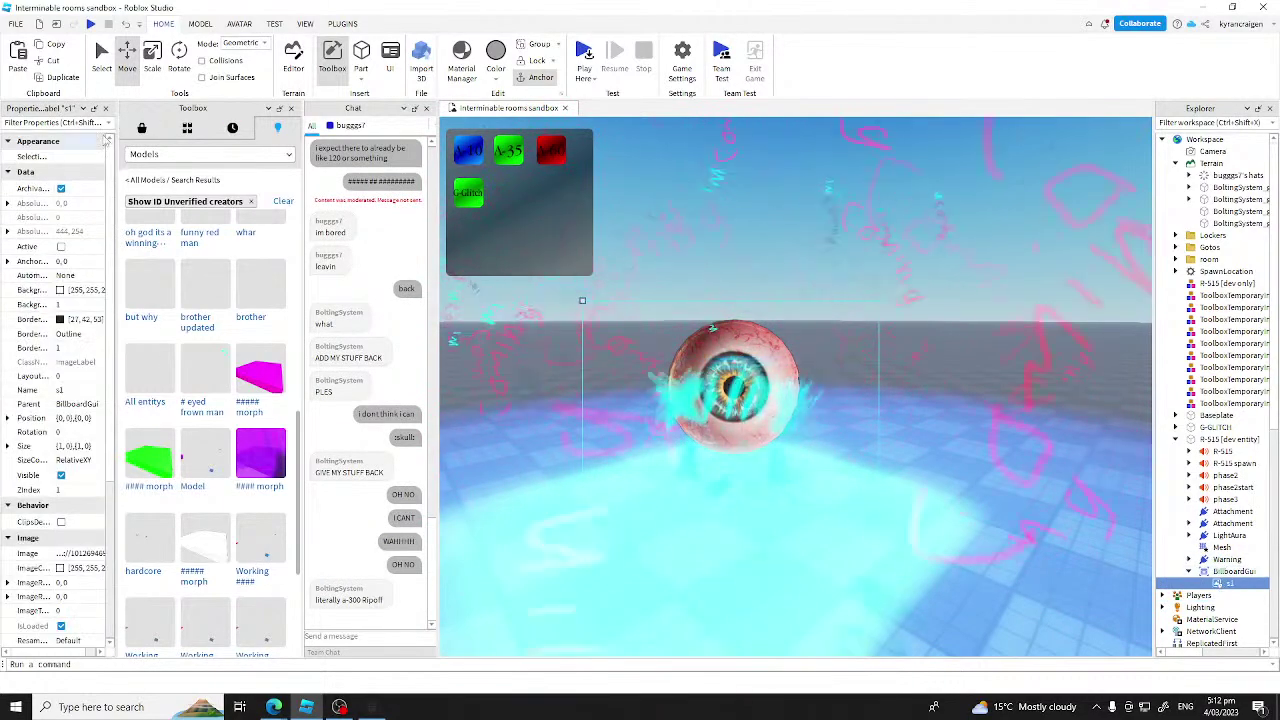
scroll(58, 352, down, 3)
click(80, 421)
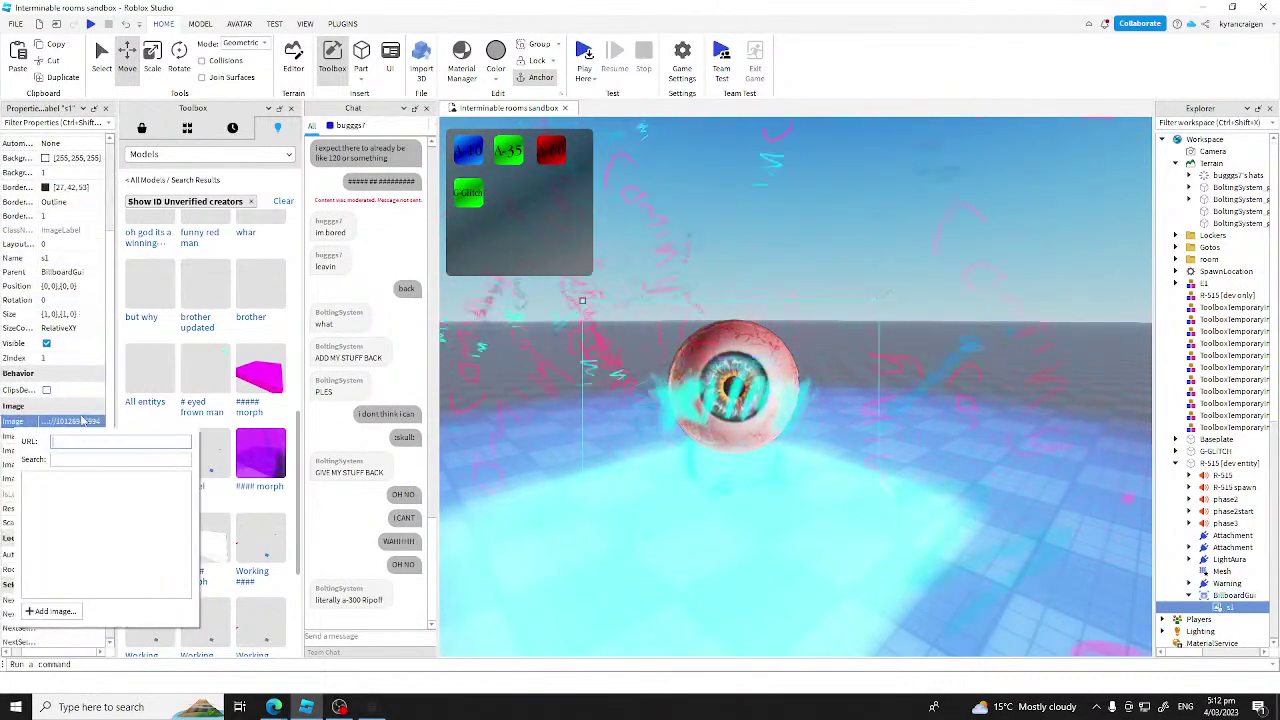
click(102, 421)
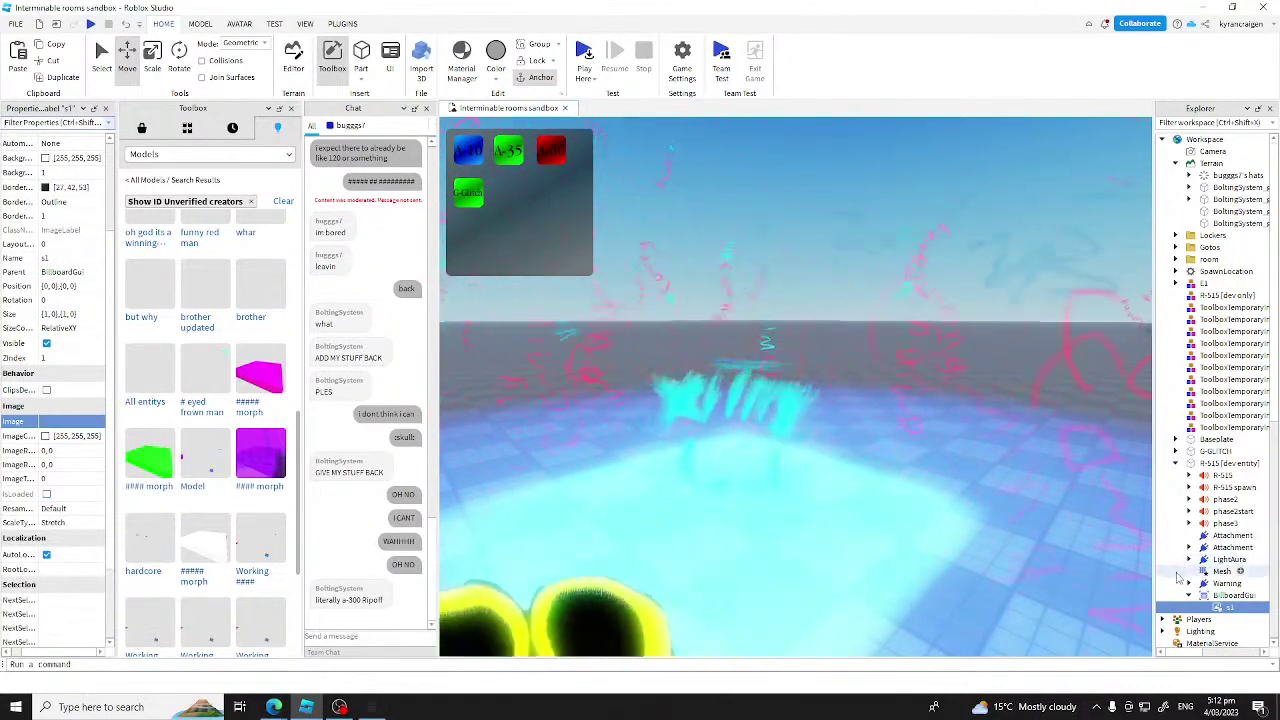
Step: Ask in the team chat "is that the e-1 model from ur game"
right_drag(863, 583, 863, 583)
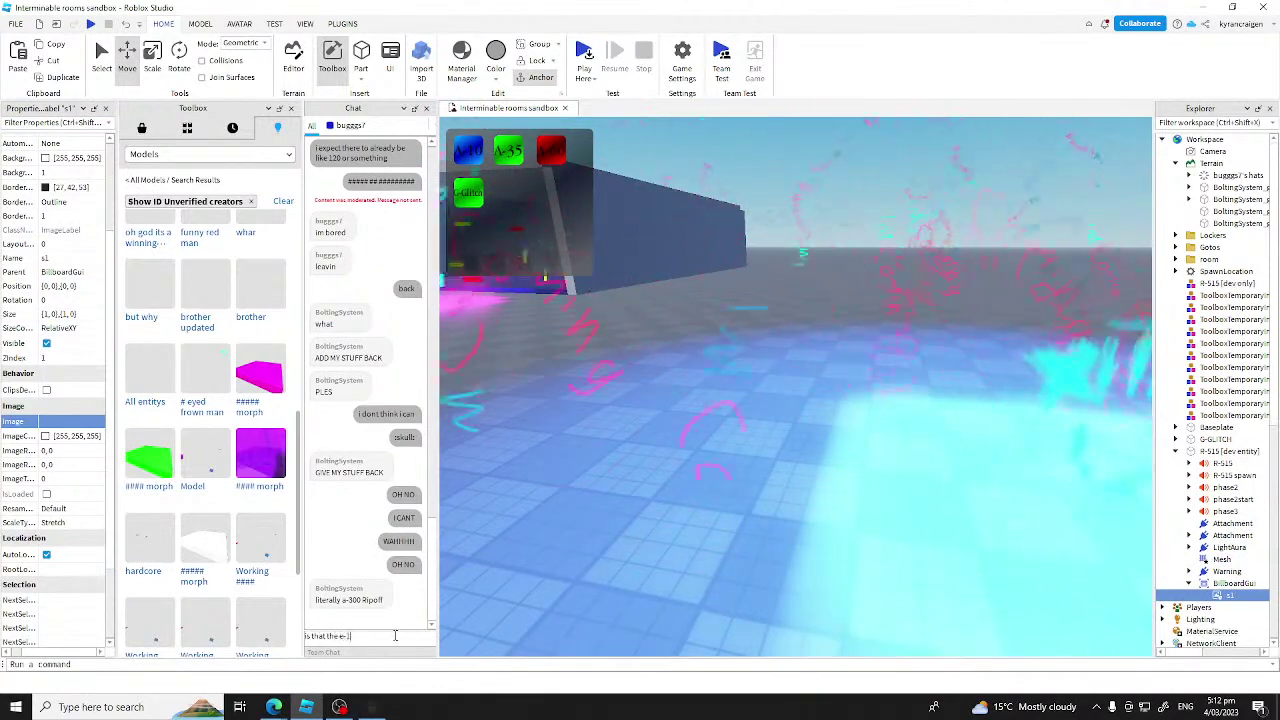
text(1 modfrom ur gam)
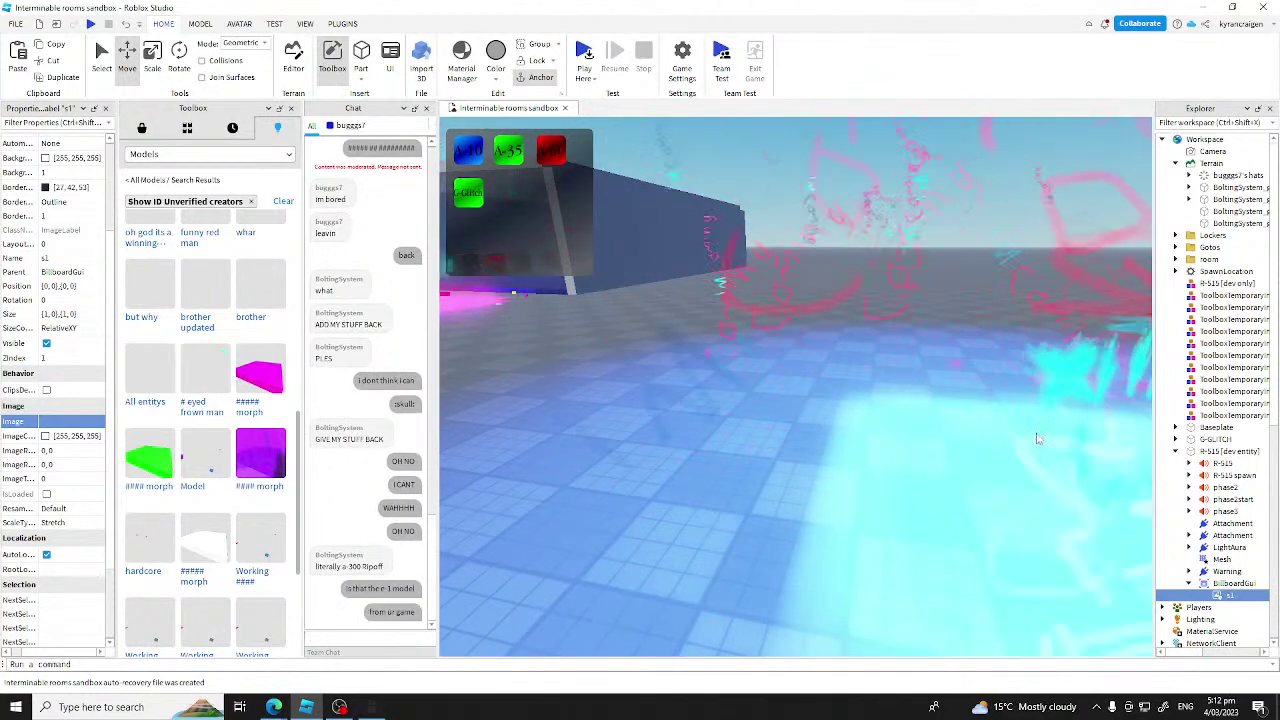
right_drag(1040, 437, 873, 346)
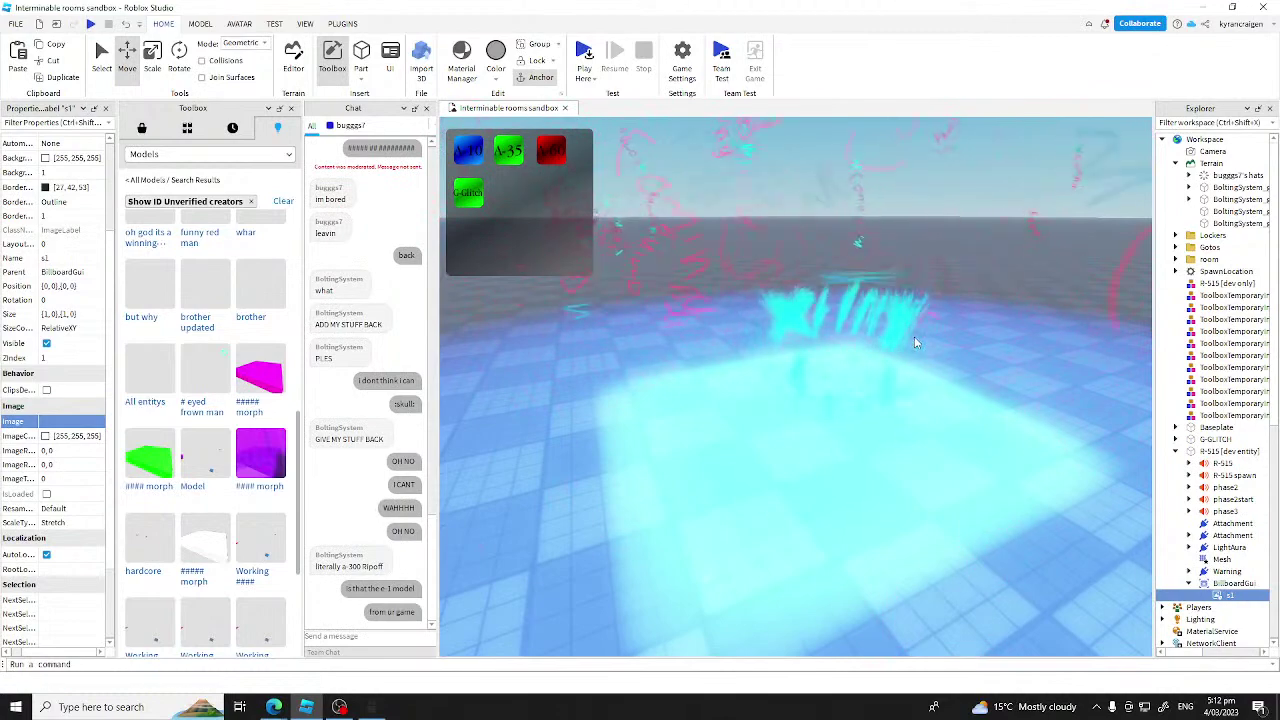
Step: Copy the Texture asset URL of the Face particle emitter in R-515's second Attachment
click(1188, 549)
click(1180, 536)
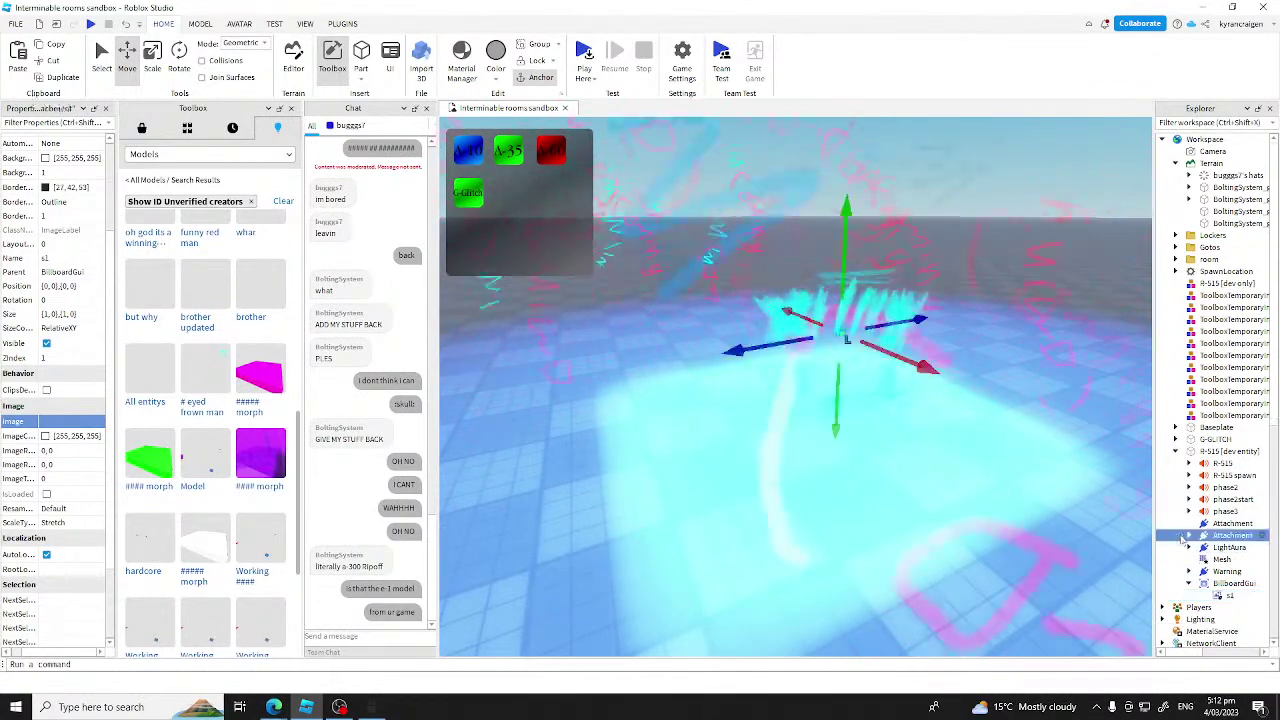
click(1187, 536)
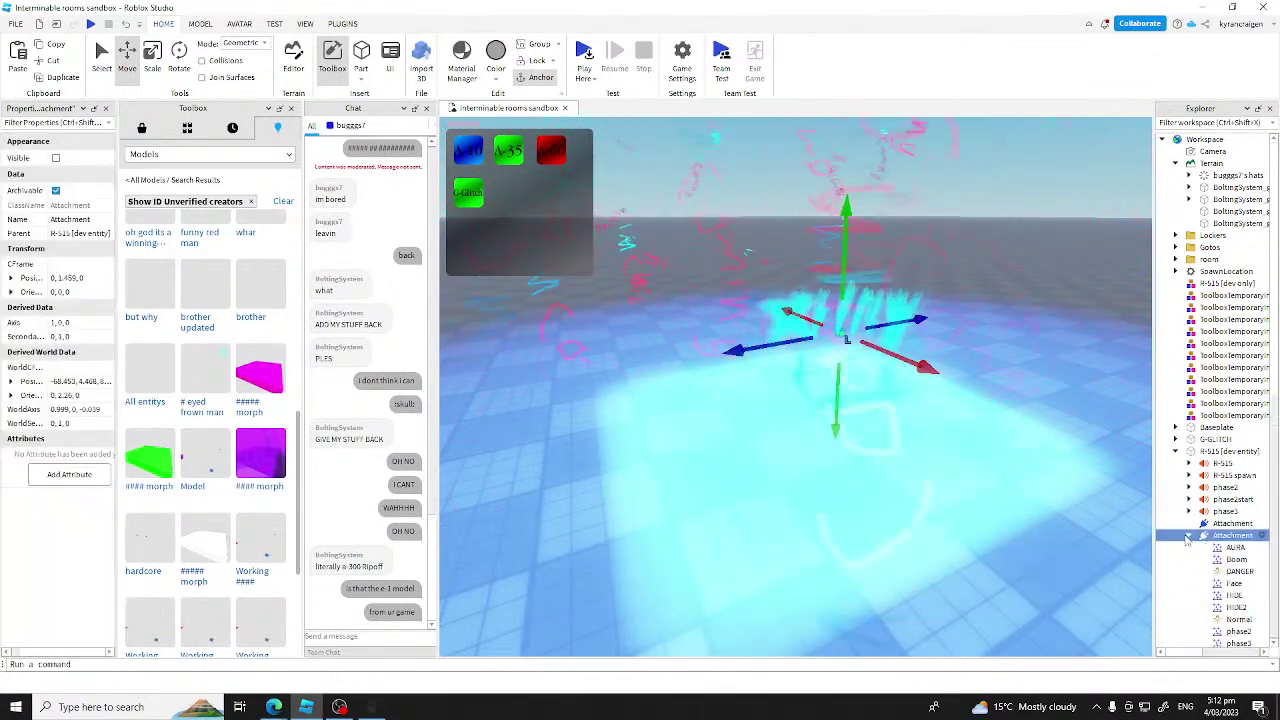
scroll(1210, 588, down, 1)
click(1210, 586)
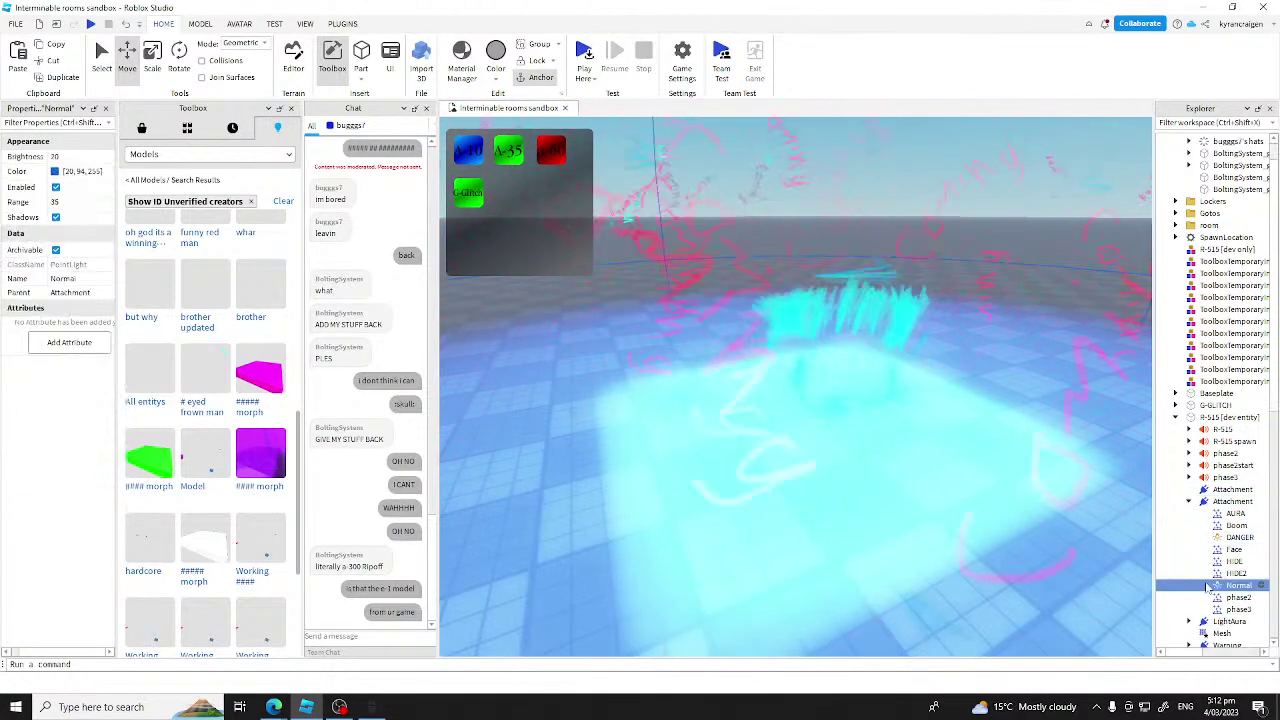
click(1206, 549)
right_click(1206, 549)
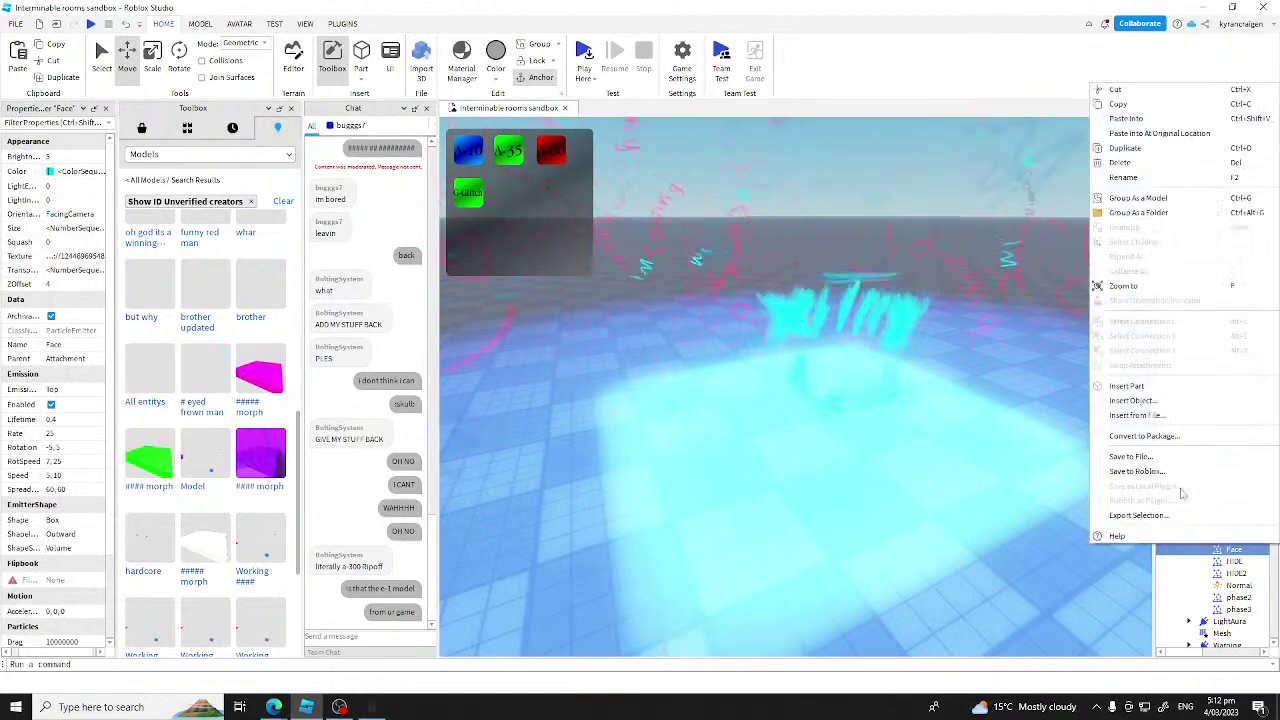
click(988, 546)
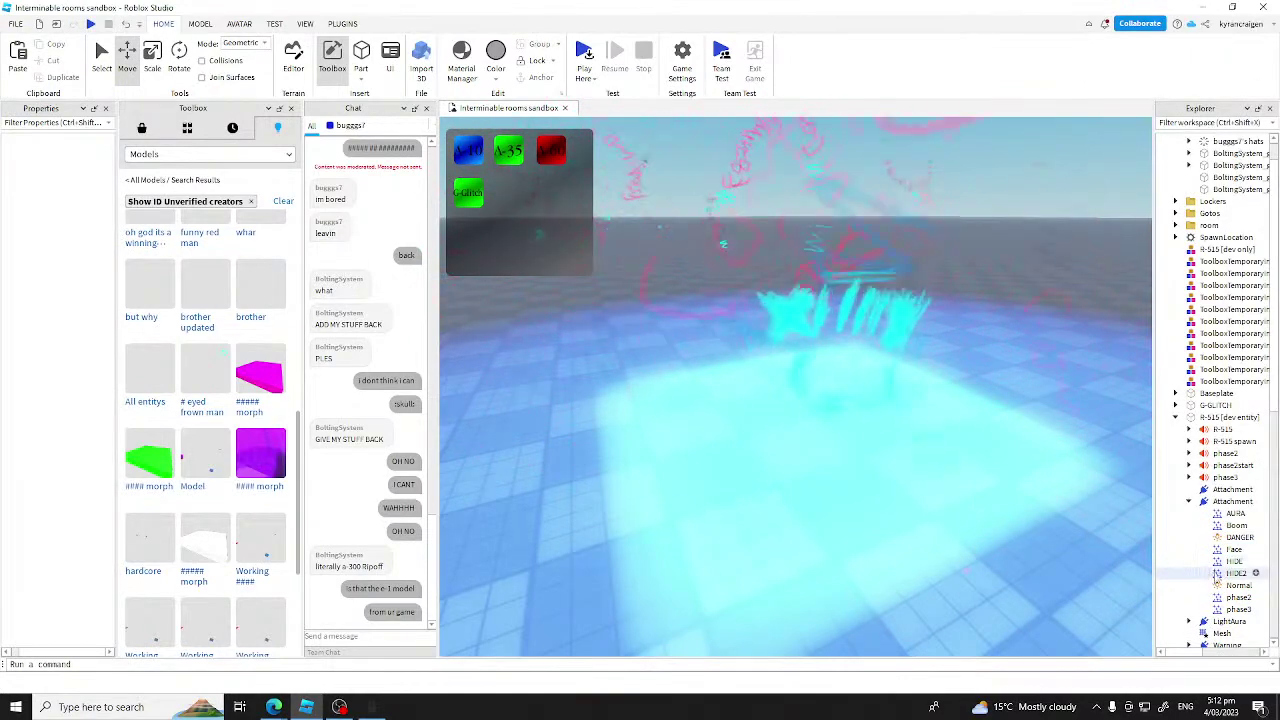
click(1232, 549)
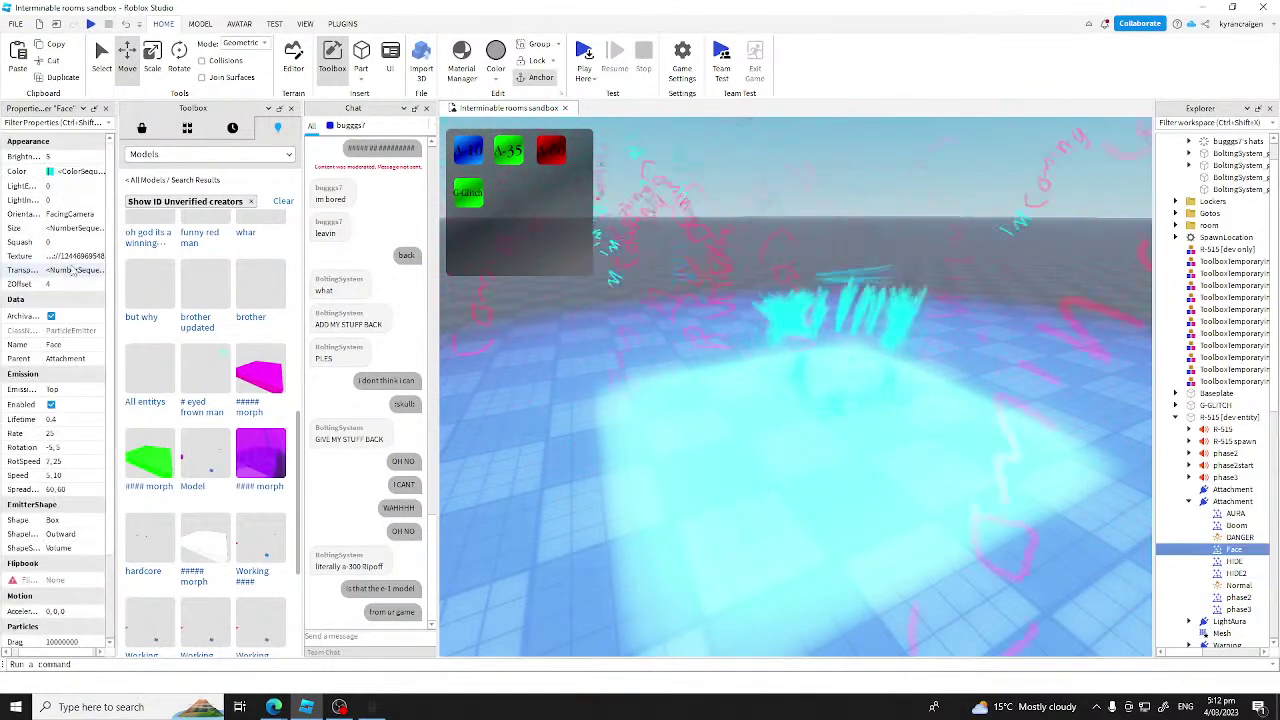
click(76, 256)
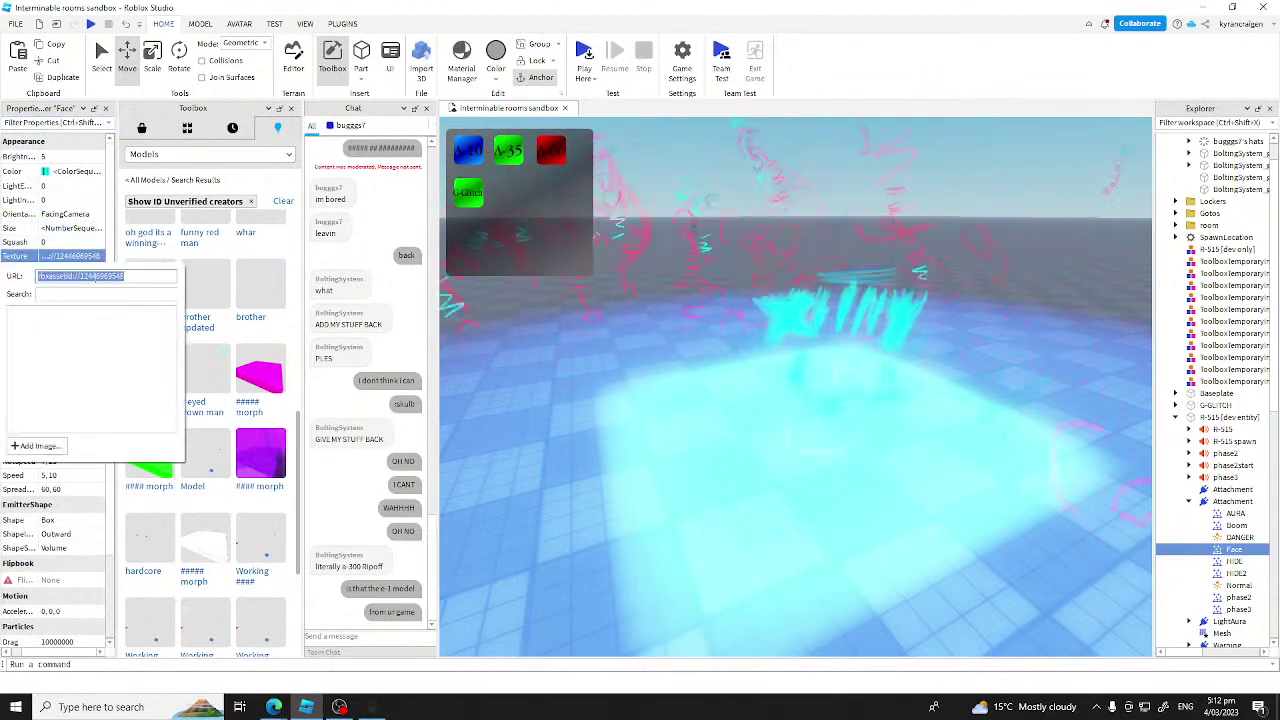
click(746, 455)
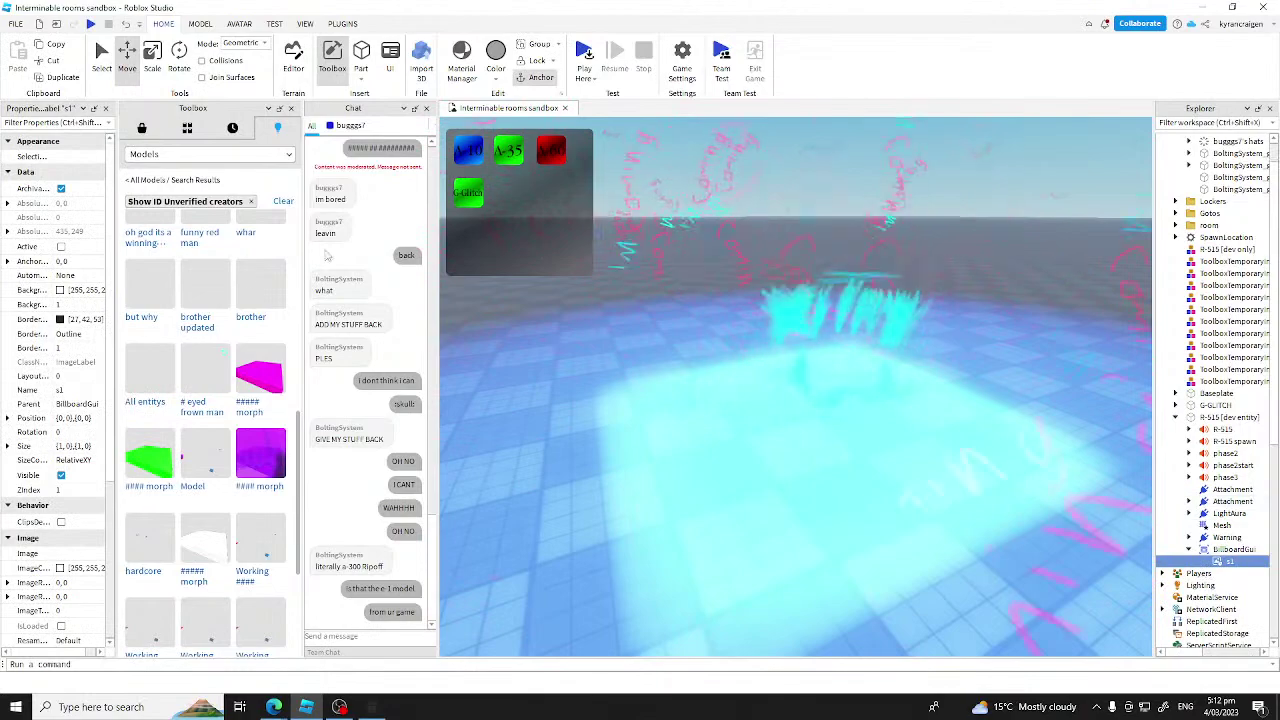
Step: Set the Image of the s1 label to the texture URL copied from the Face emitter
scroll(37, 290, down, 6)
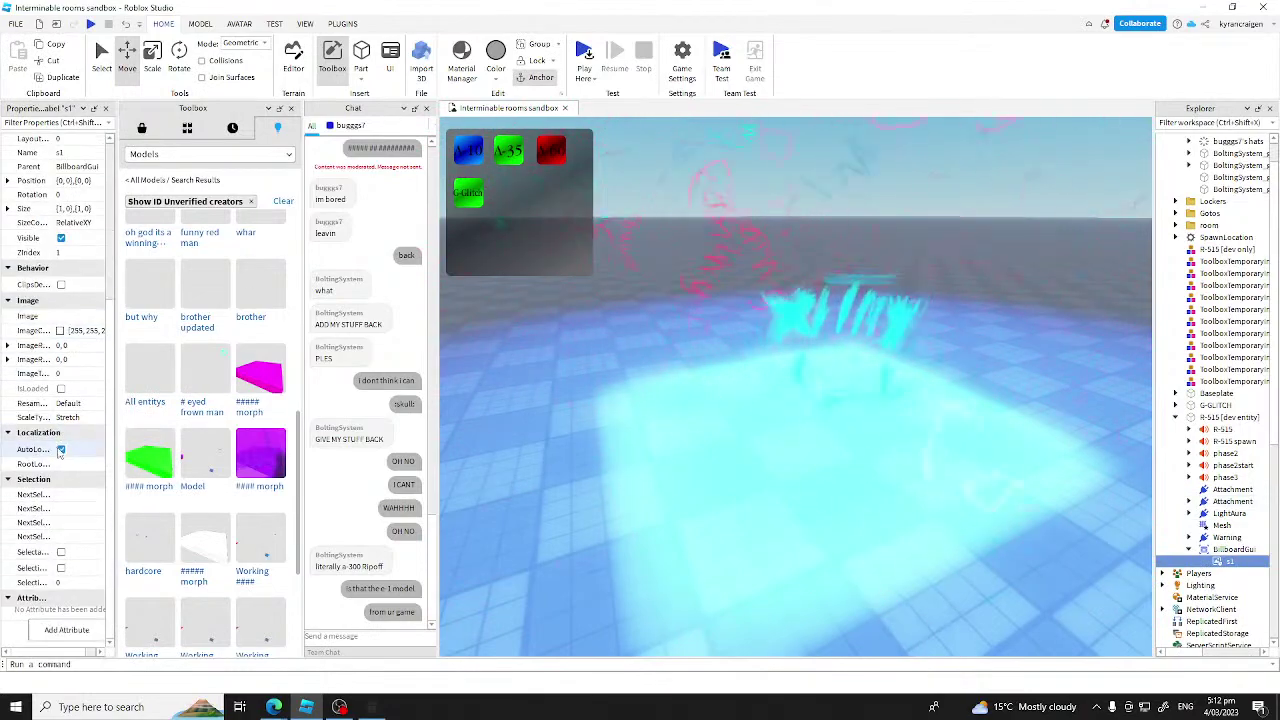
scroll(45, 288, up, 6)
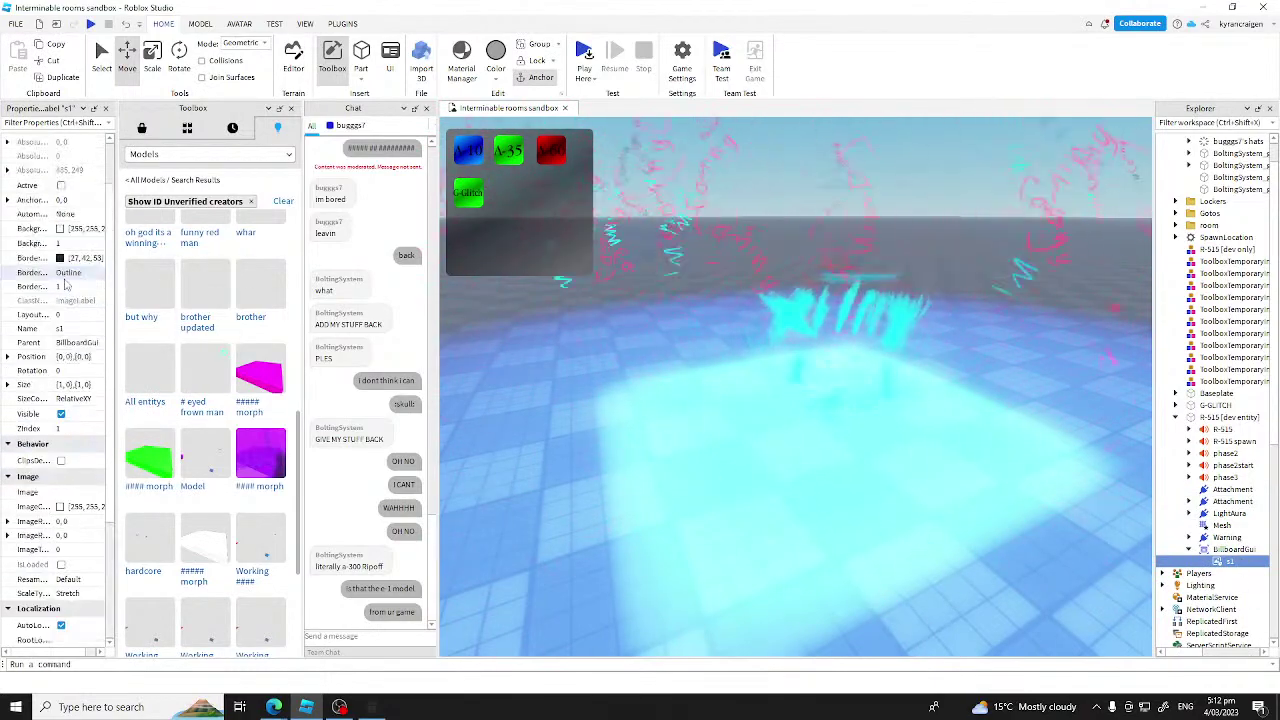
scroll(95, 580, down, 2)
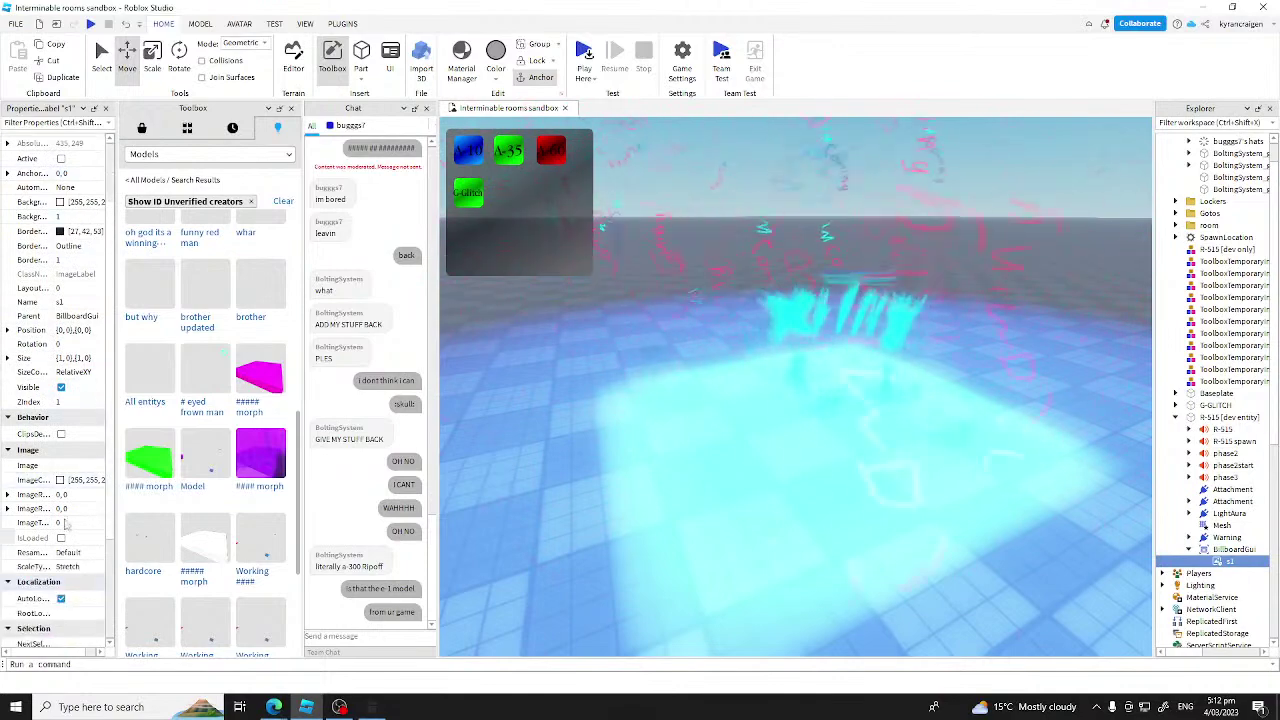
click(59, 470)
key(Return)
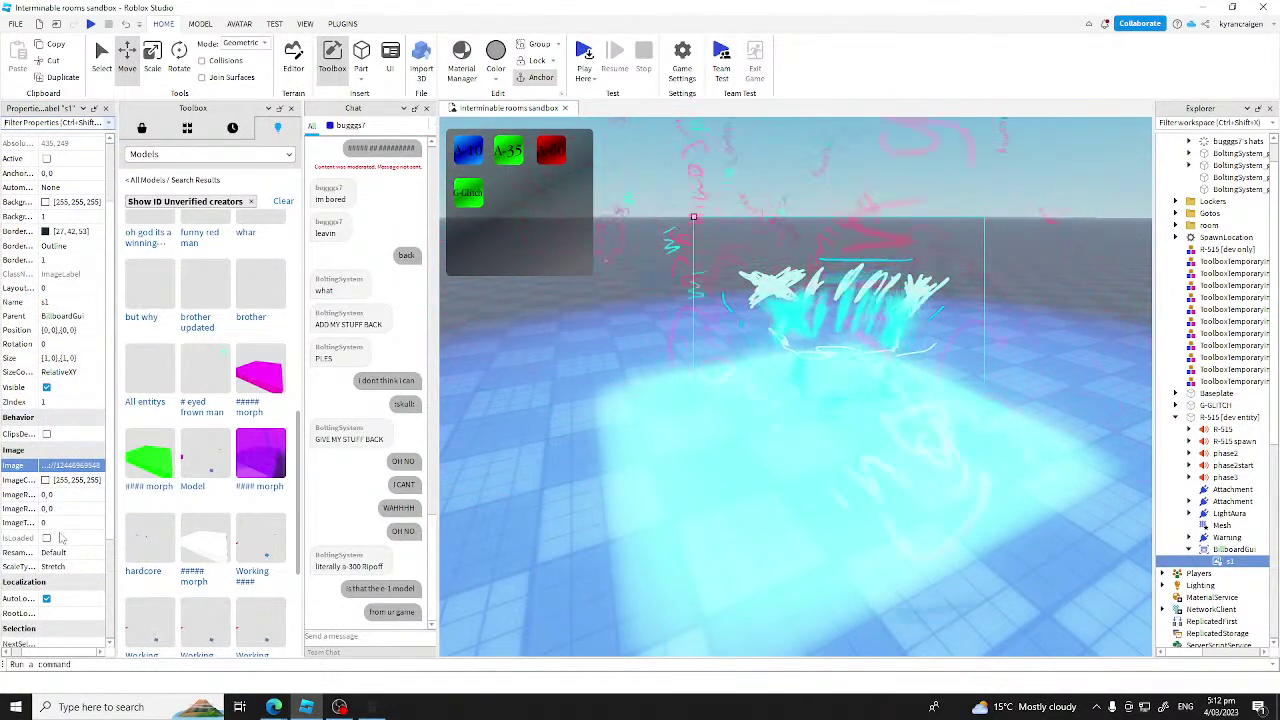
Step: Set the ScaleType of the s1 label to Crop and check the face image in the scene
scroll(44, 480, up, 2)
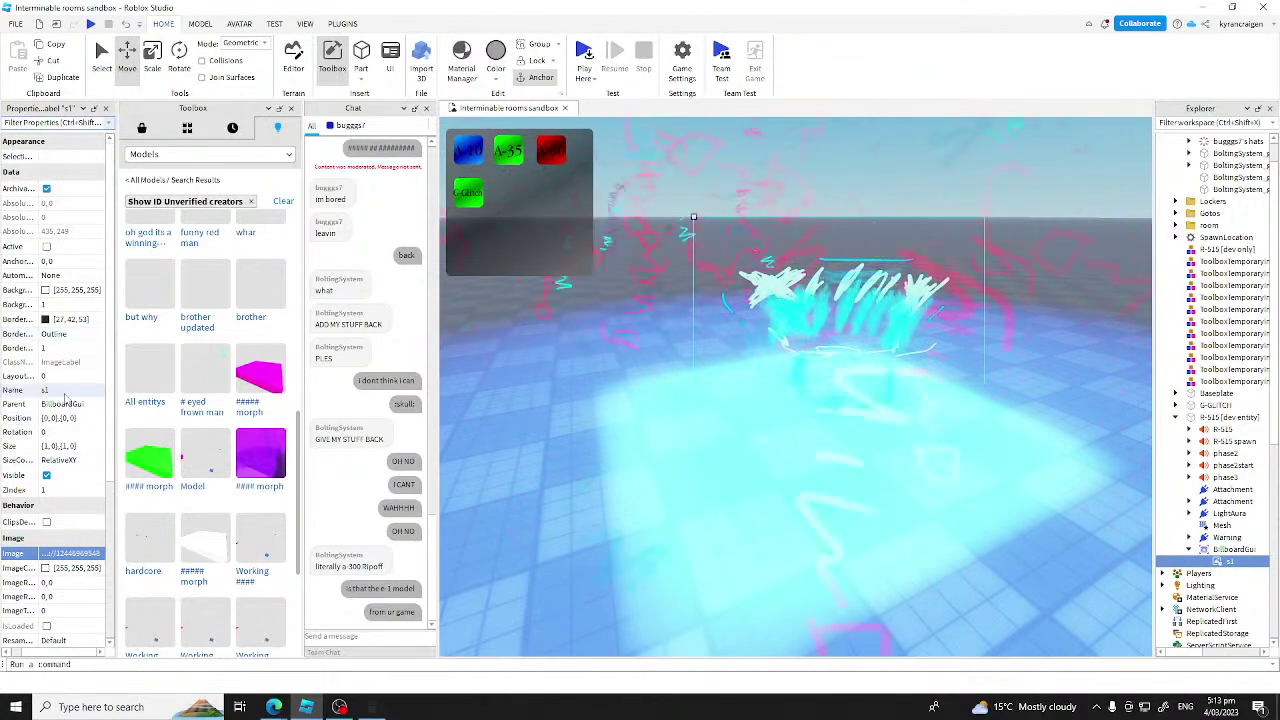
scroll(64, 396, down, 5)
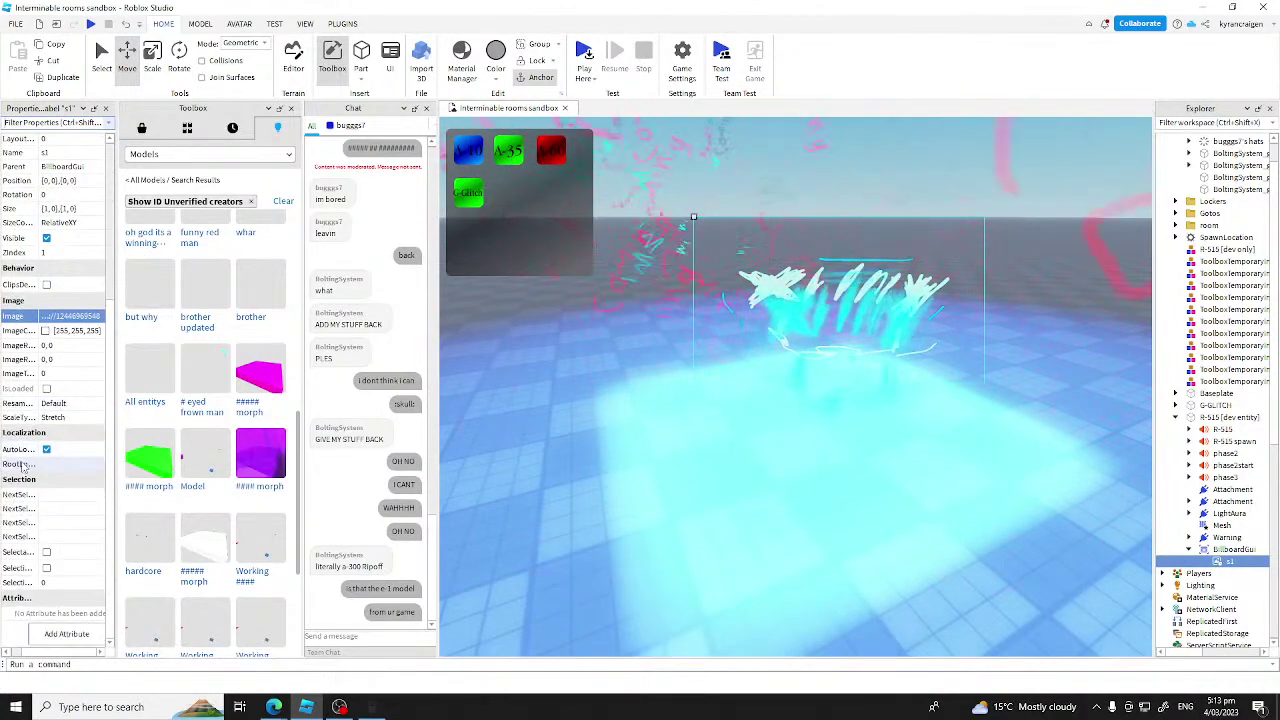
click(53, 418)
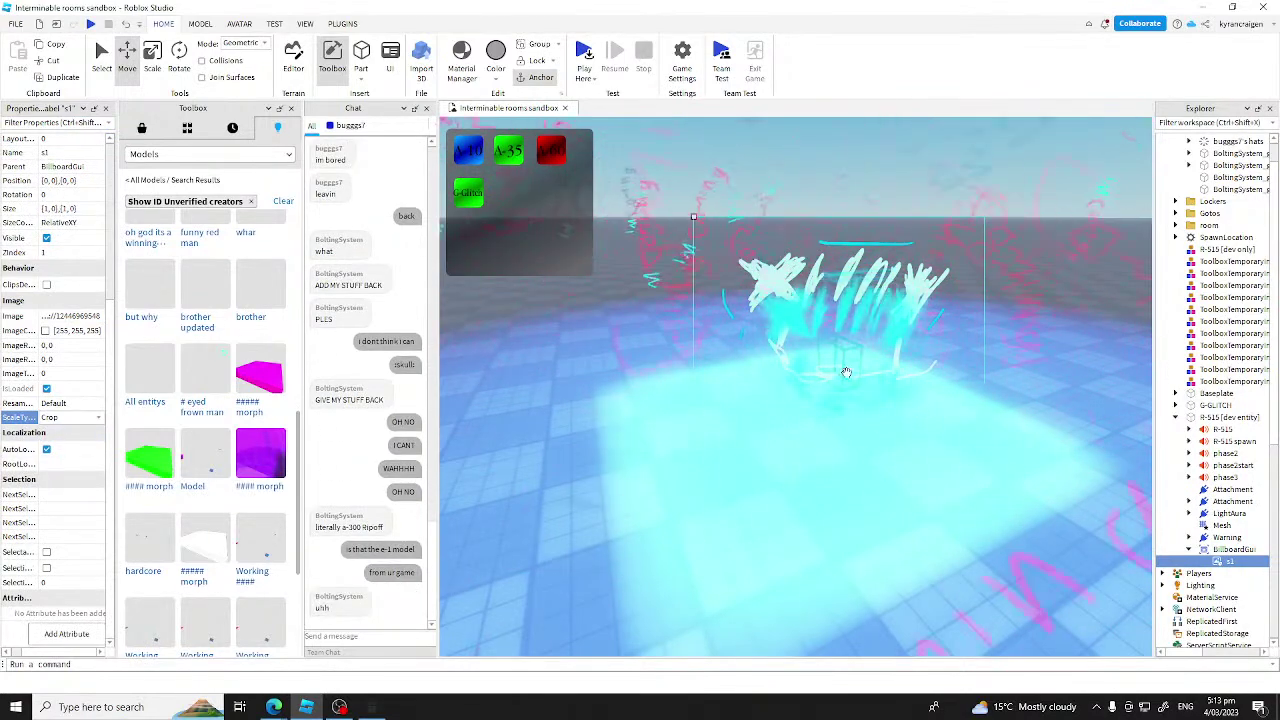
right_drag(846, 372, 972, 497)
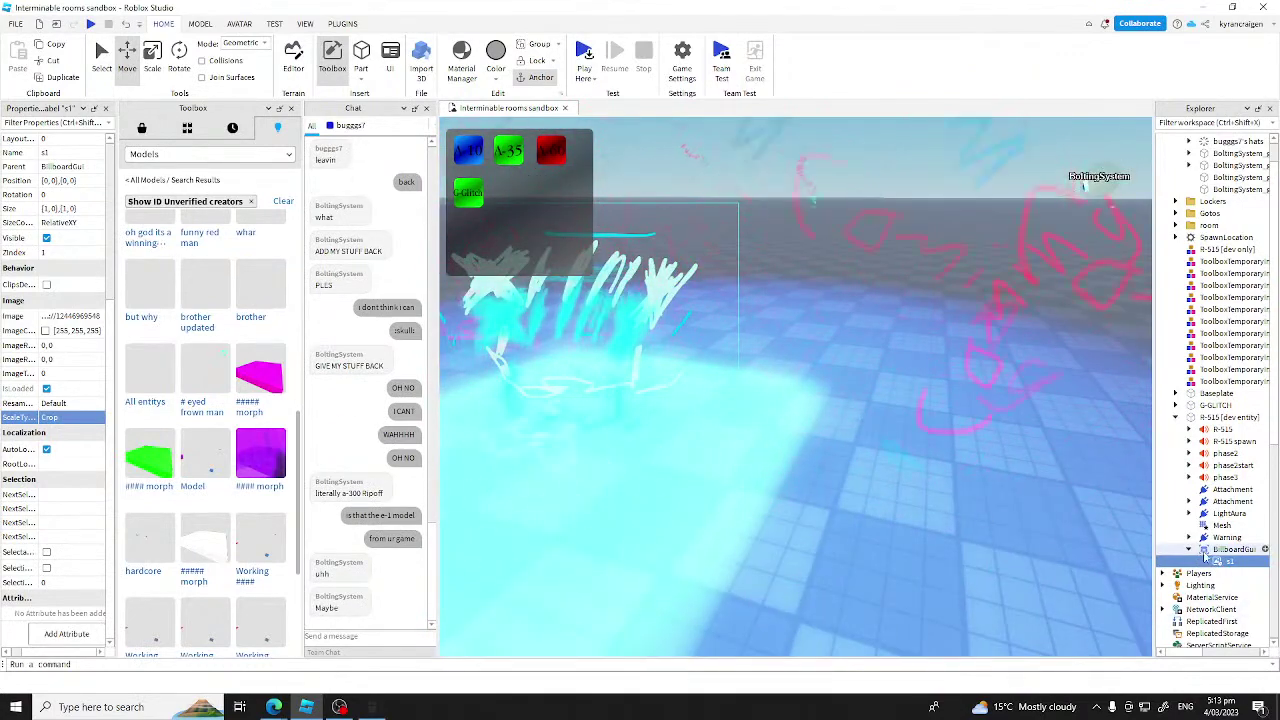
Step: Delete the BillboardGui, together with its s1 label, from the R-515 [dev entity] part
click(1236, 550)
key(Delete)
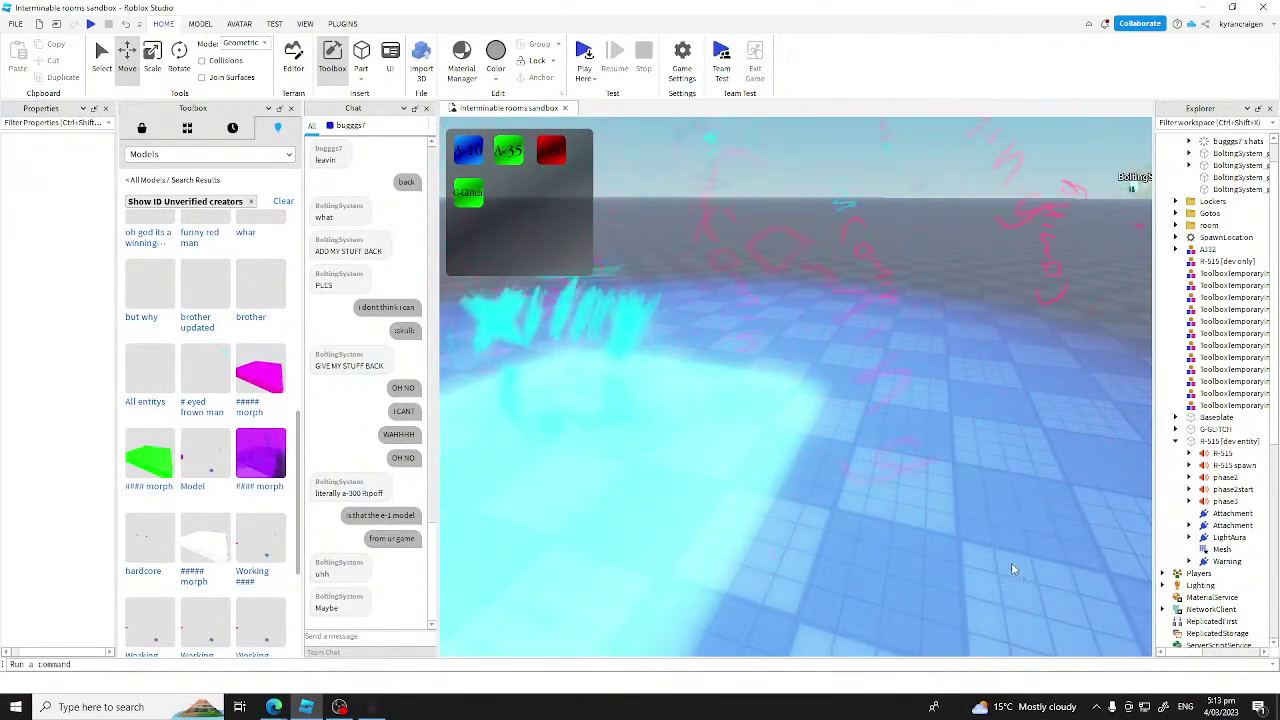
Step: Examine the A332 model in the scene and the particle emitters inside R-515's second Attachment
click(1209, 251)
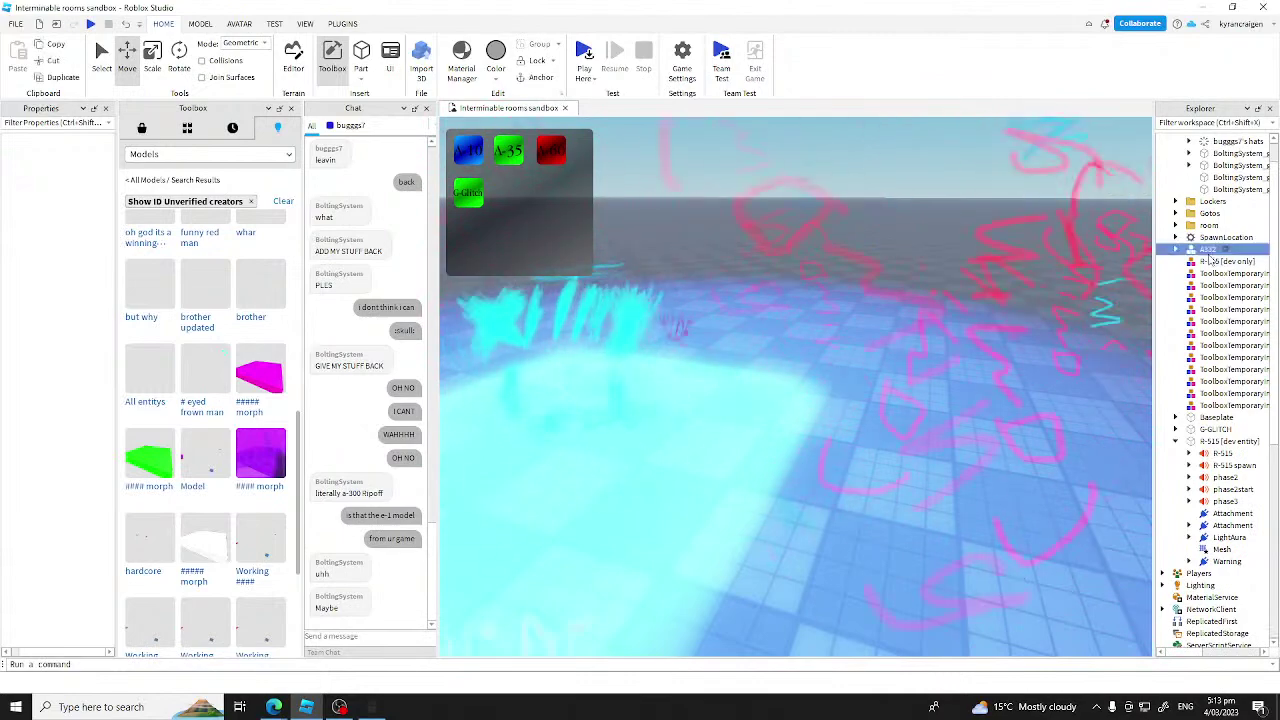
key(f)
click(928, 289)
scroll(928, 289, down, 5)
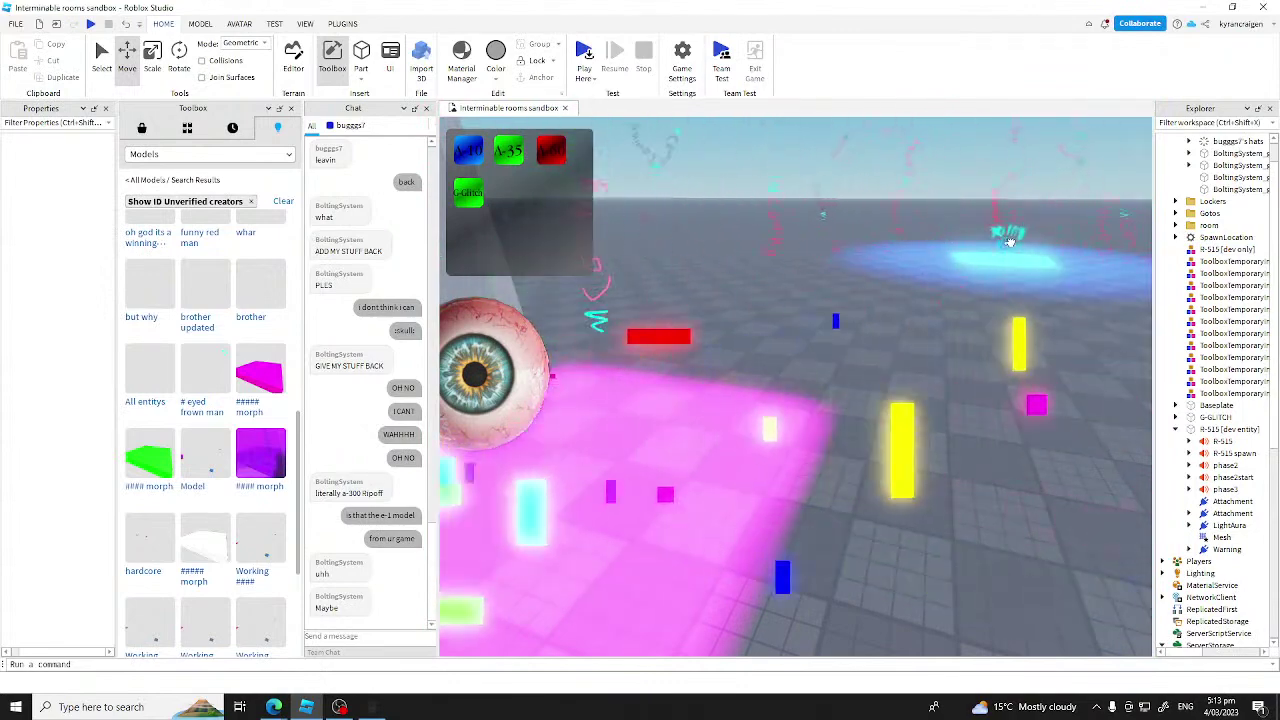
drag(1009, 240, 1089, 332)
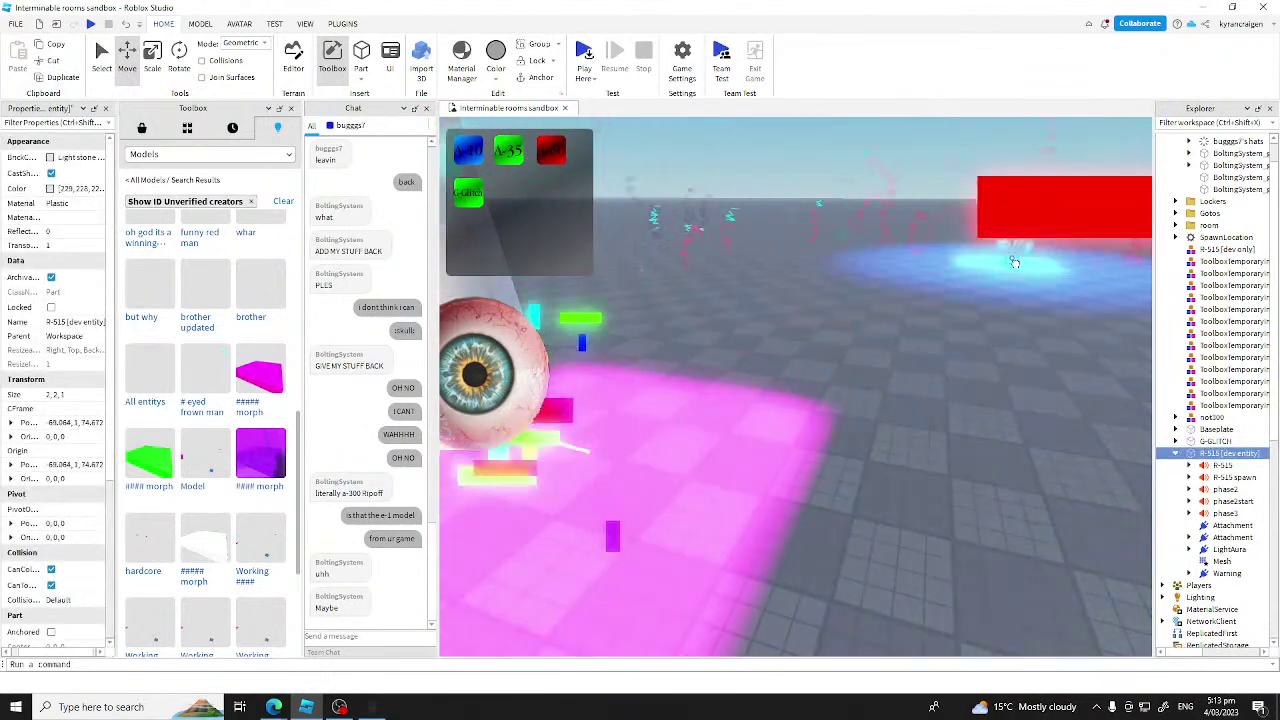
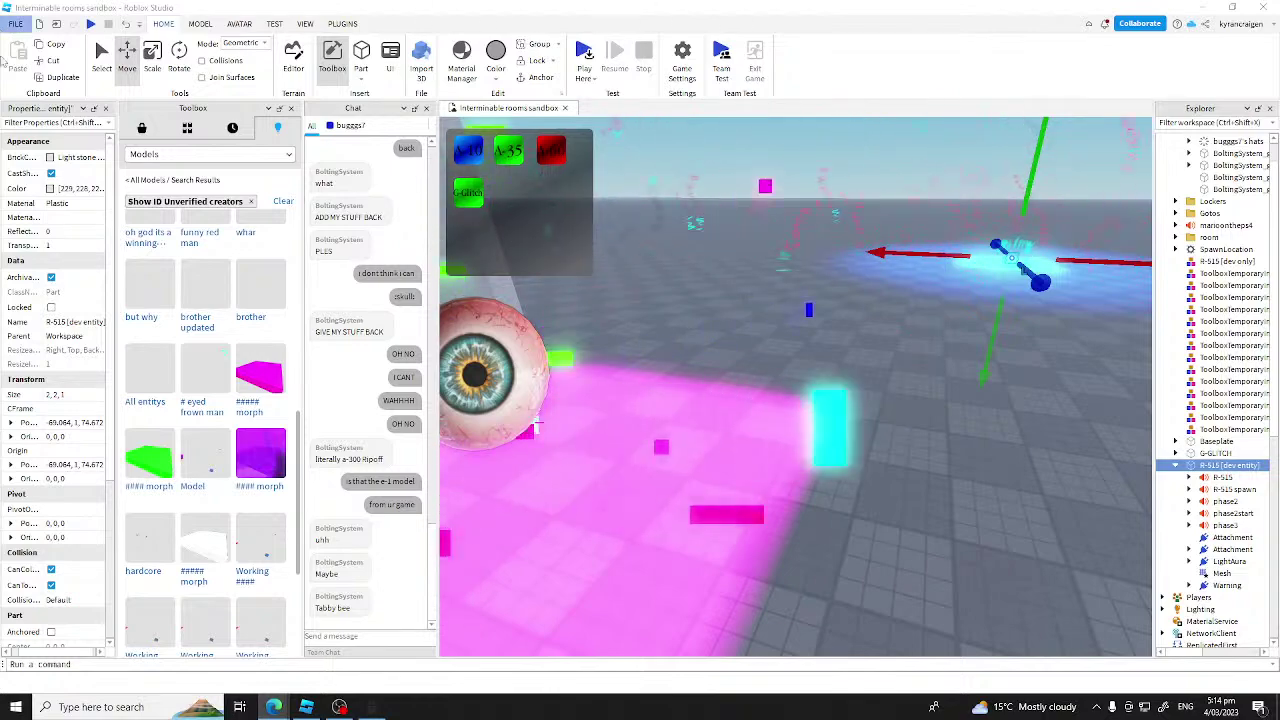
click(1190, 549)
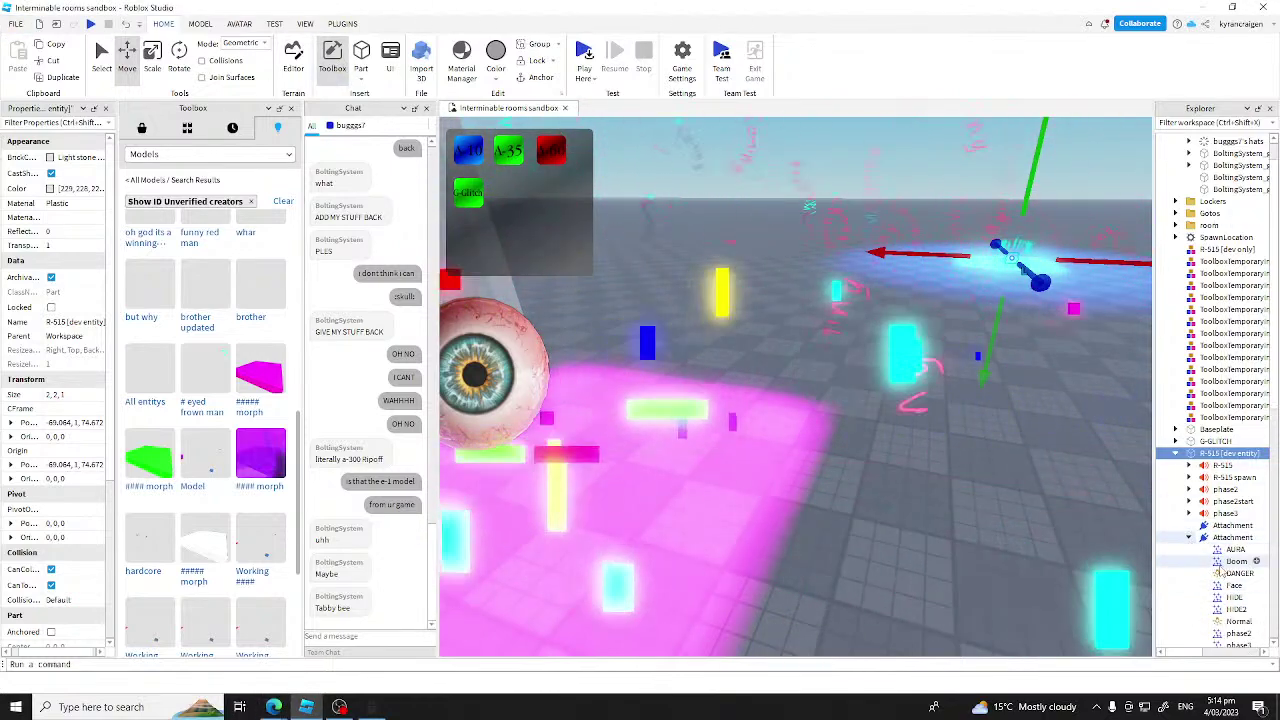
scroll(1197, 540, down, 3)
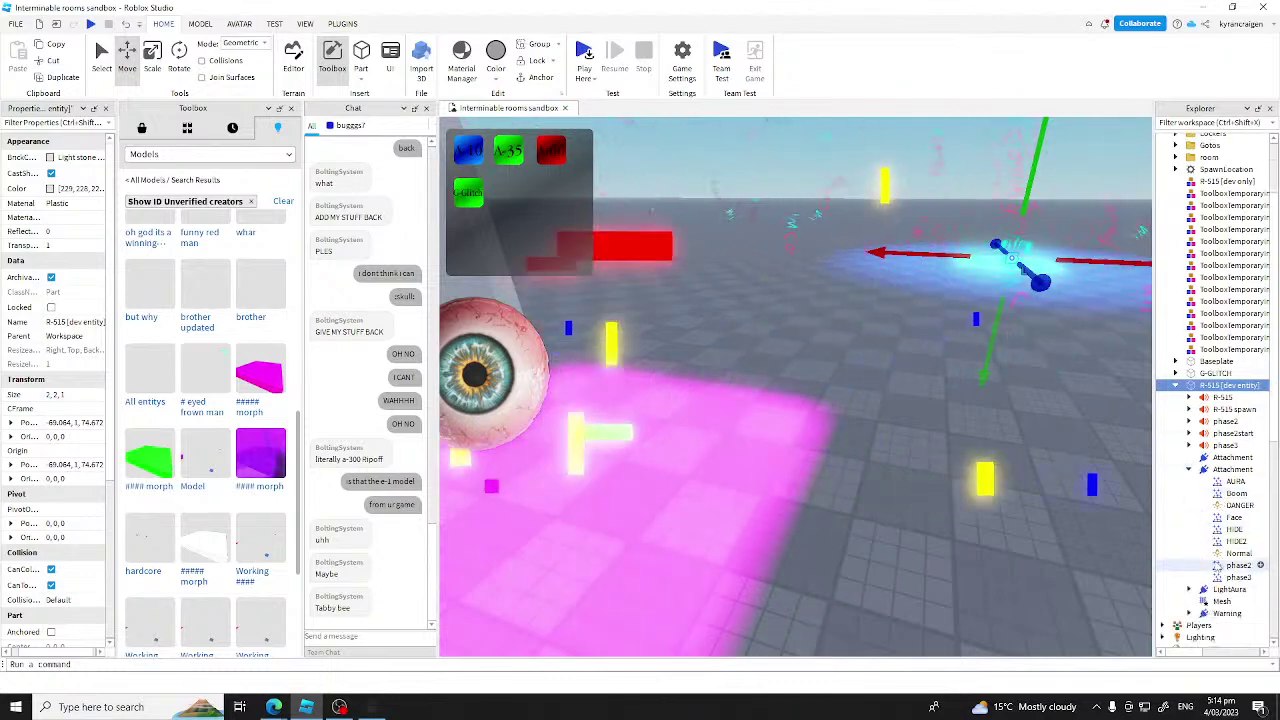
click(1189, 469)
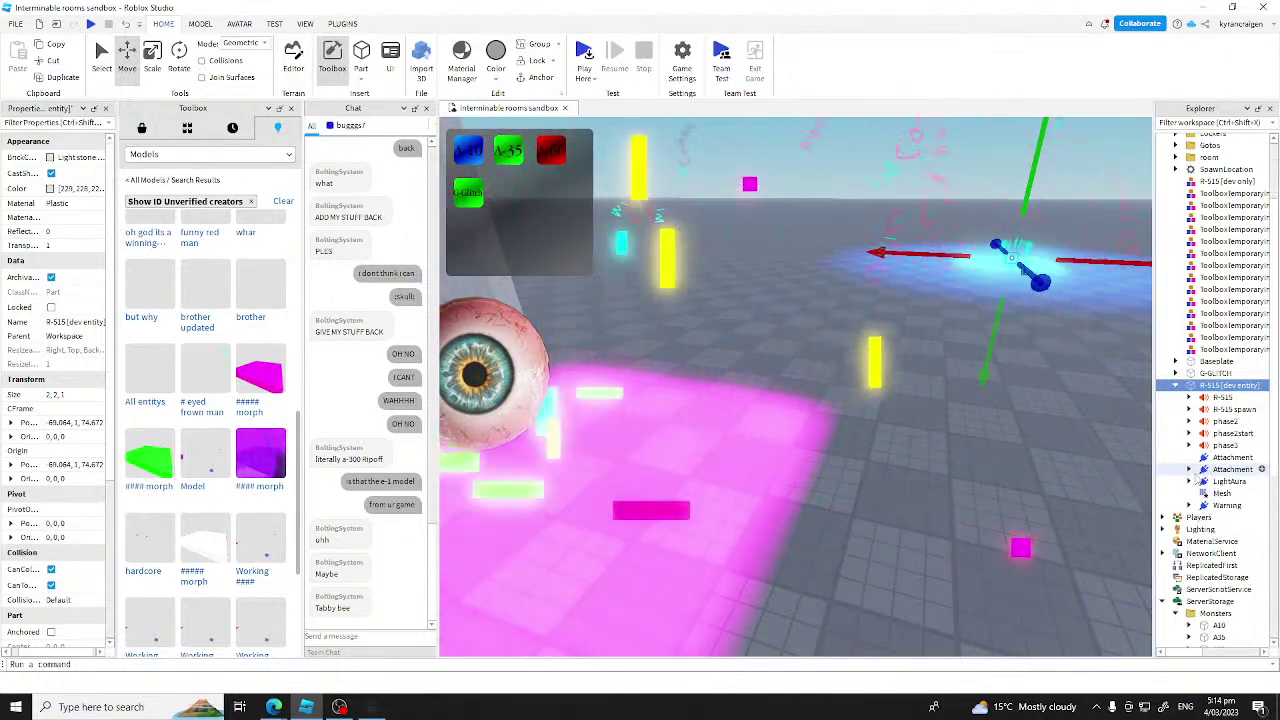
Step: Add a Script to the R-515 [dev entity] part and name it "mechanic"
click(1262, 385)
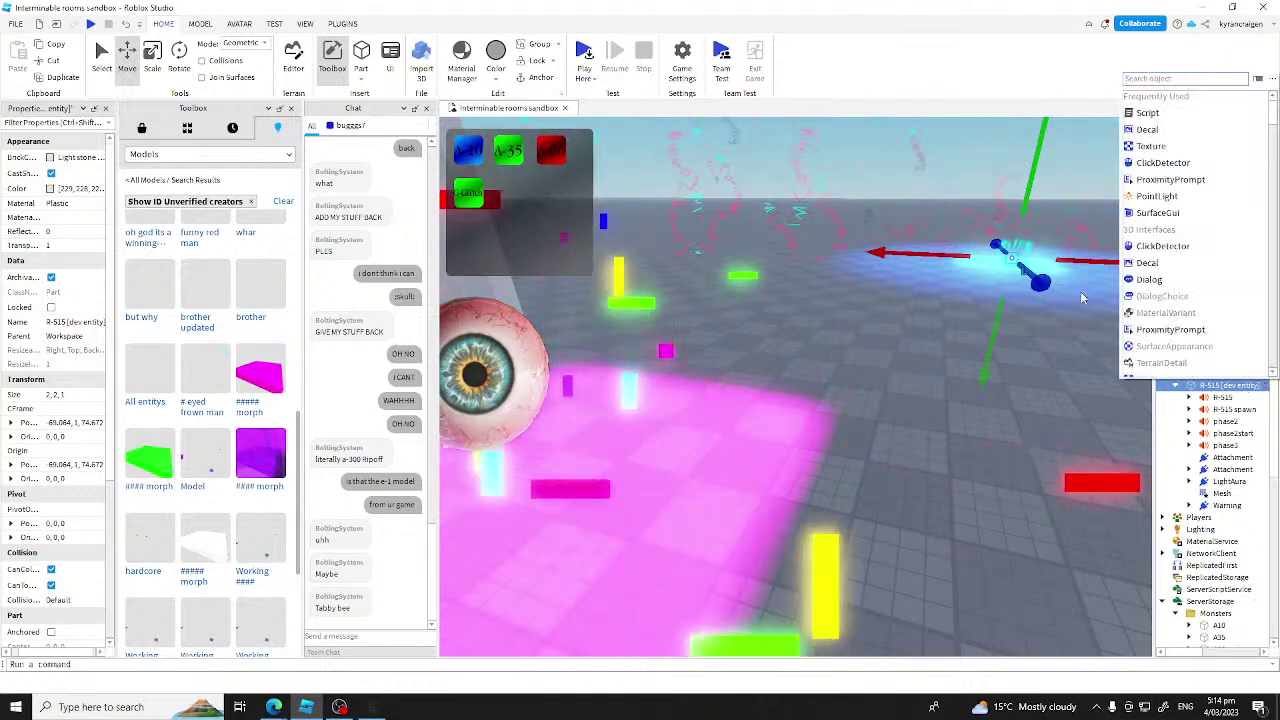
click(1147, 112)
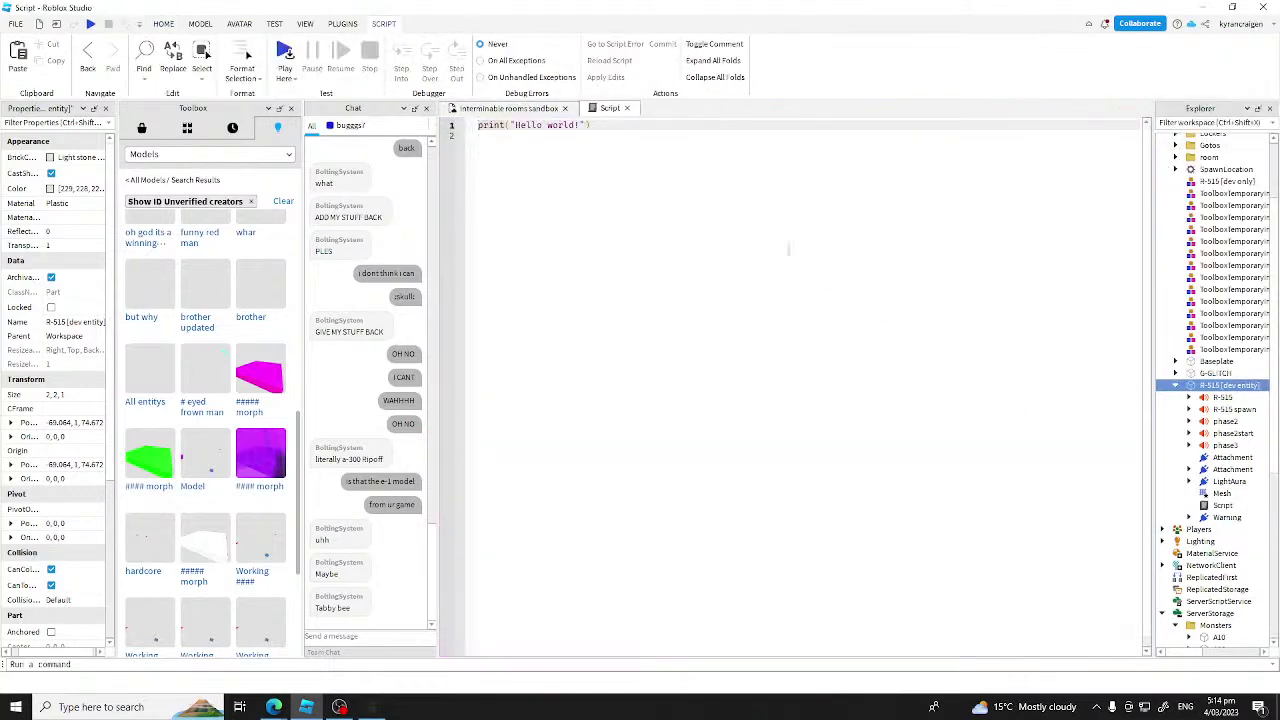
right_click(1214, 504)
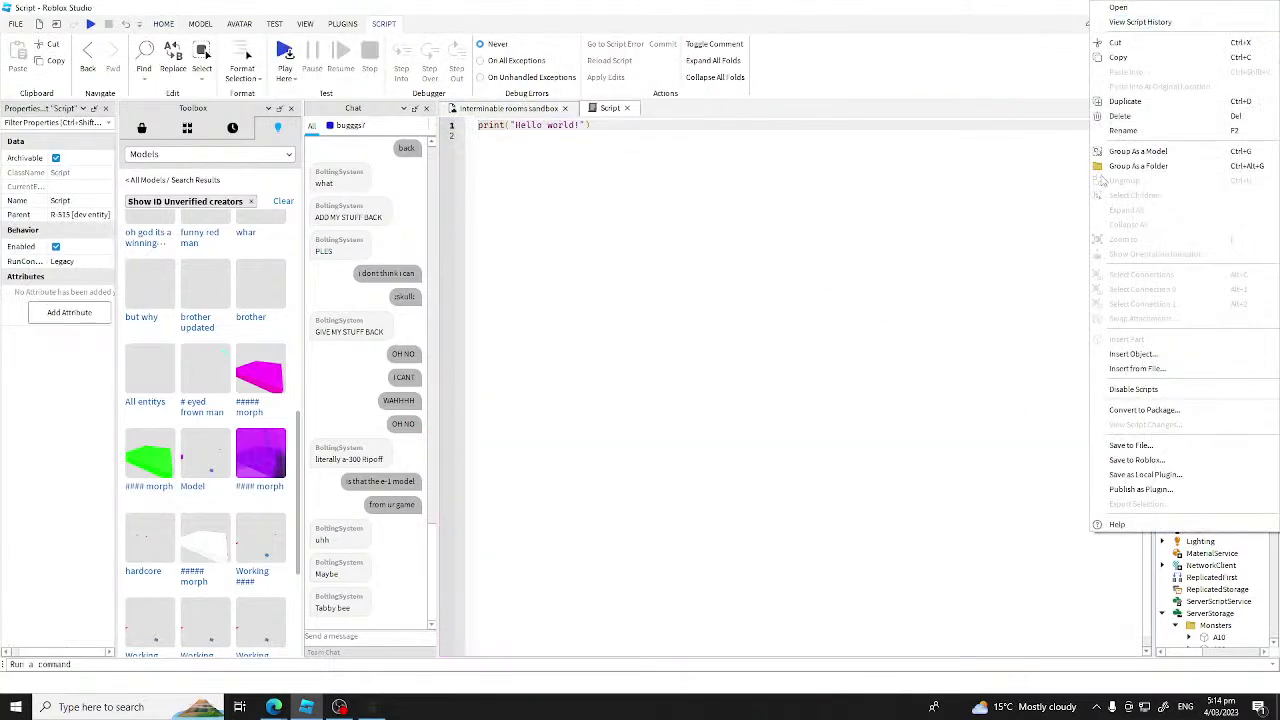
click(1141, 131)
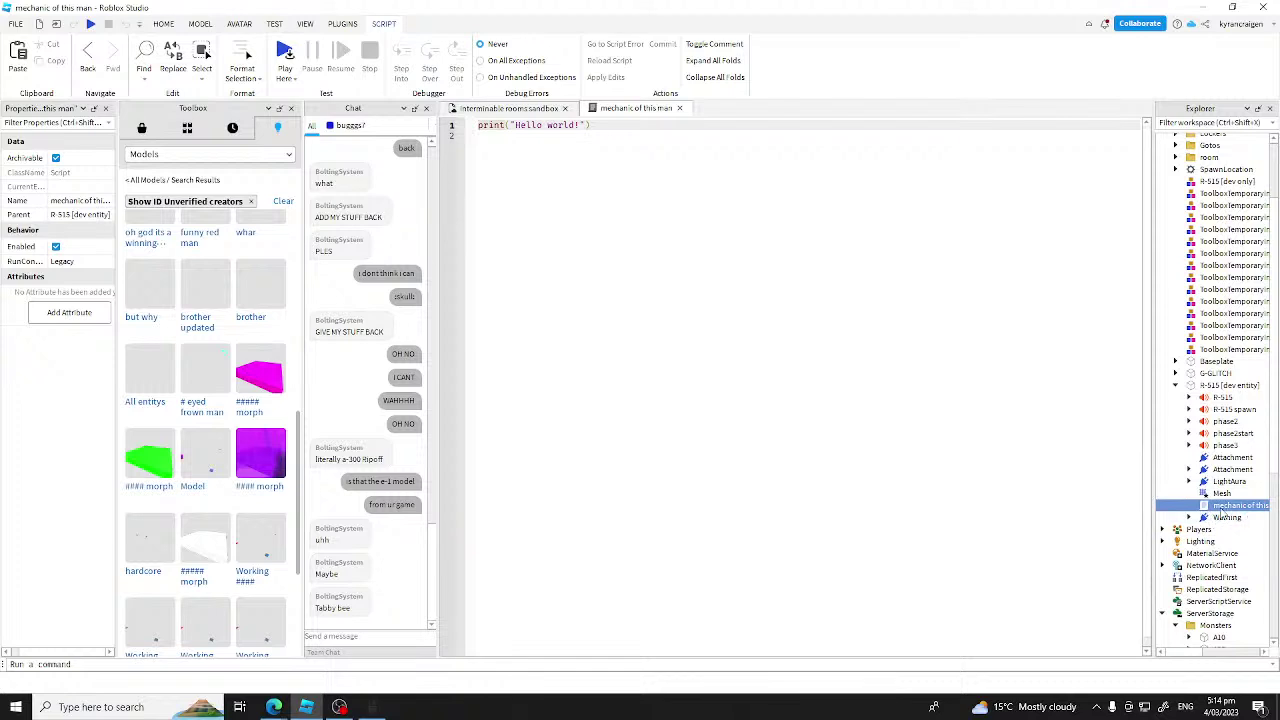
right_click(1222, 510)
click(1158, 131)
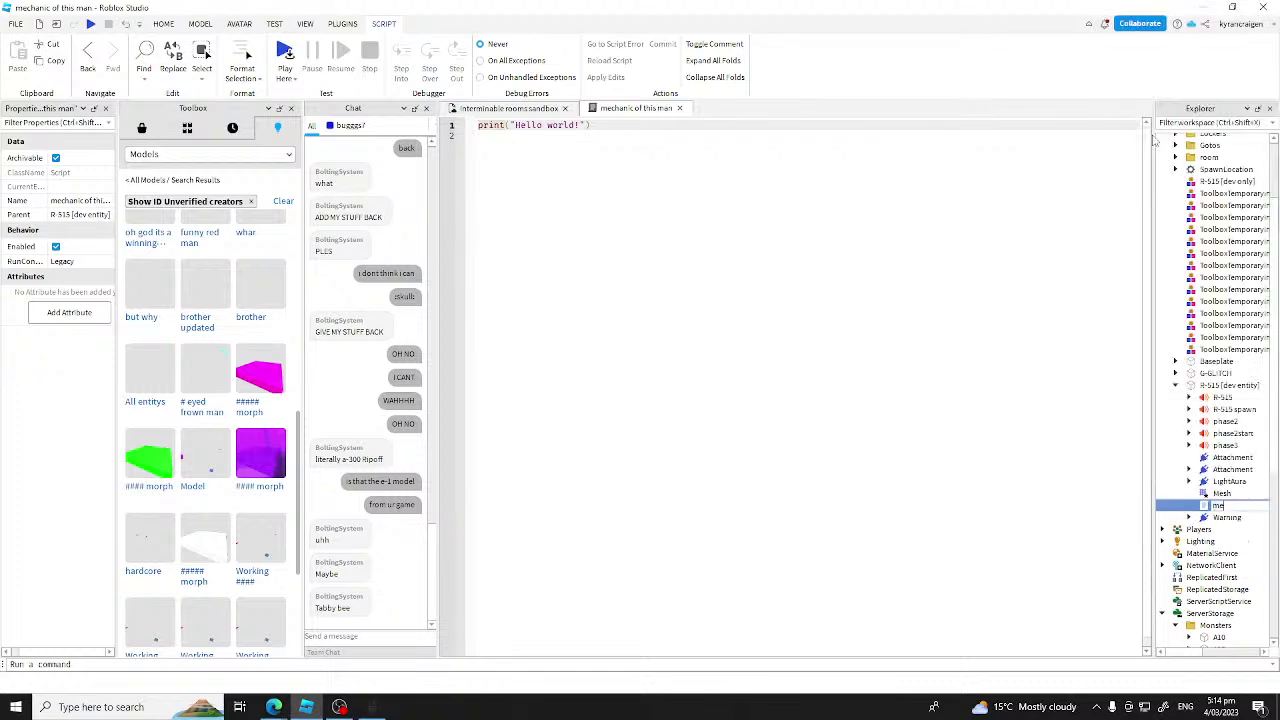
Step: Replace the default code in the mechanic script with the note "Phase 1: comes from the front"
key(ctrl+a)
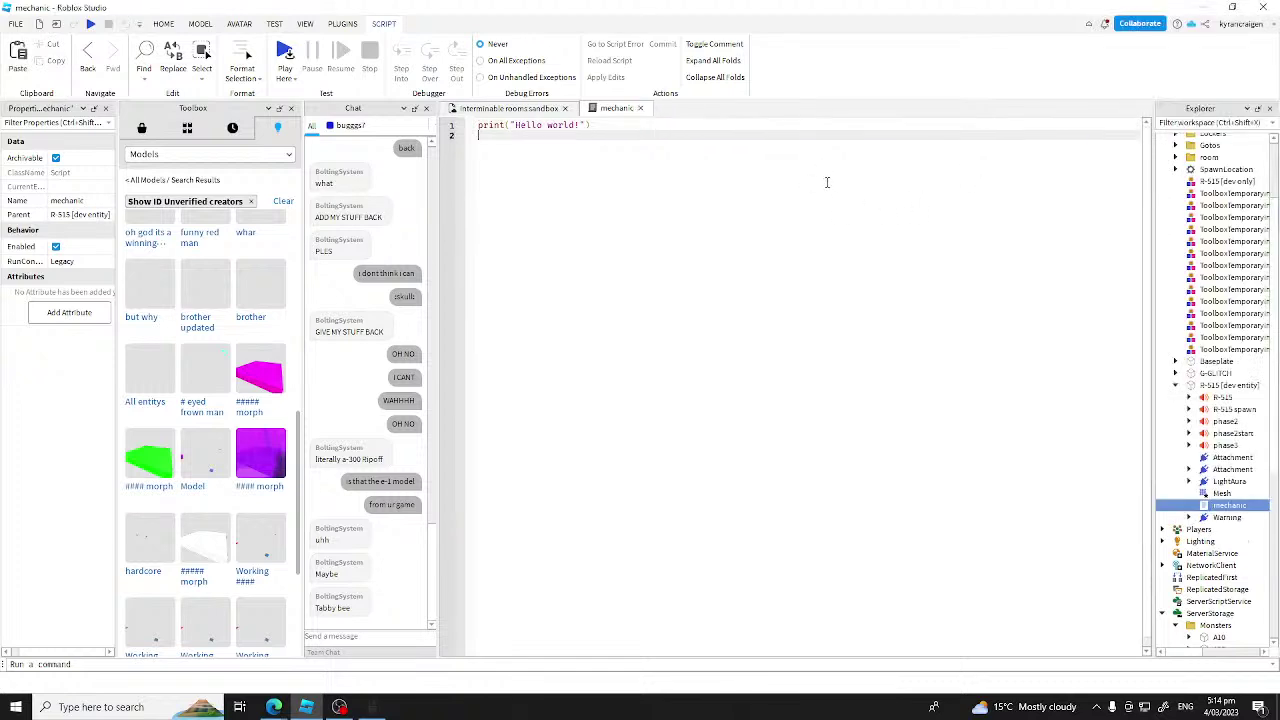
text(Phase )
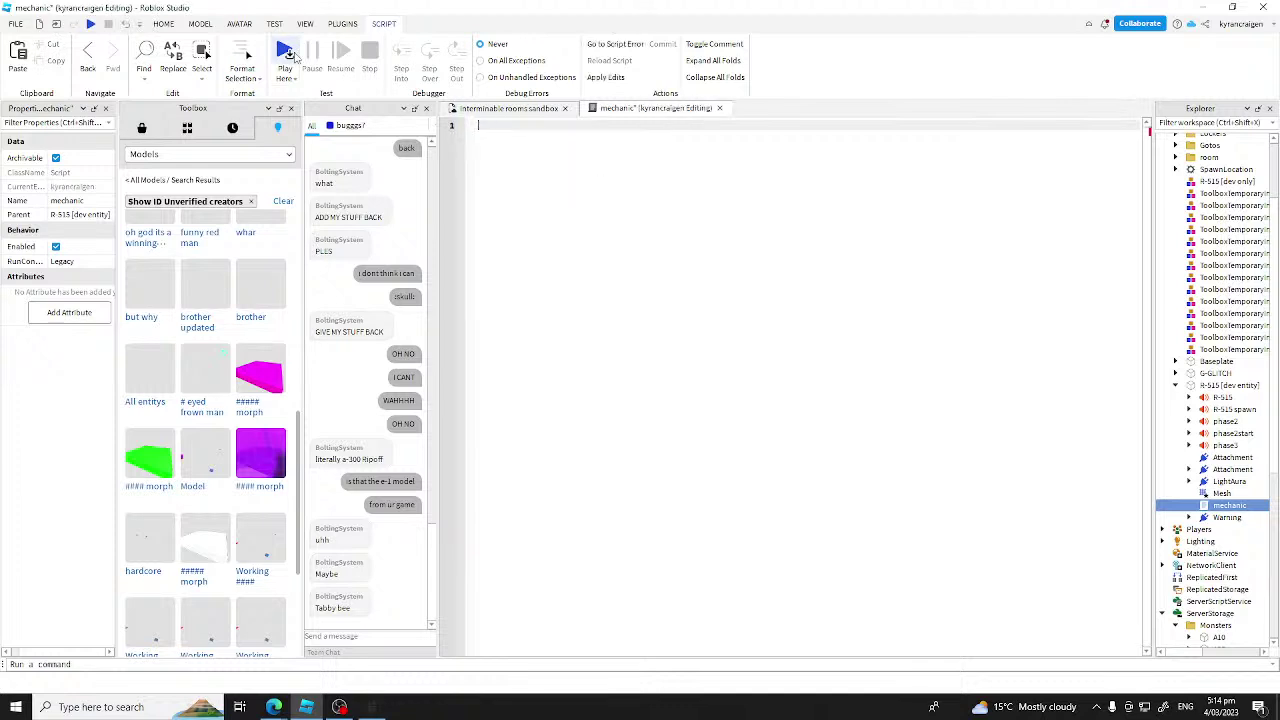
text(1: )
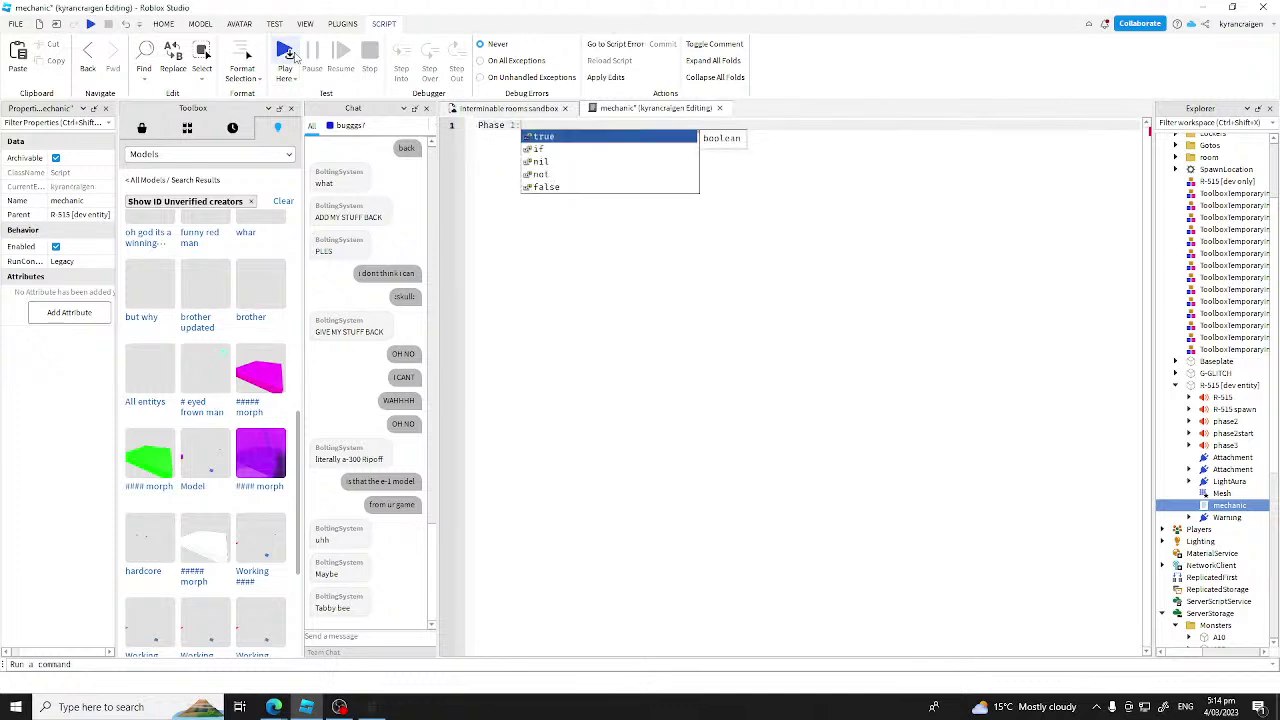
text(rebounds)
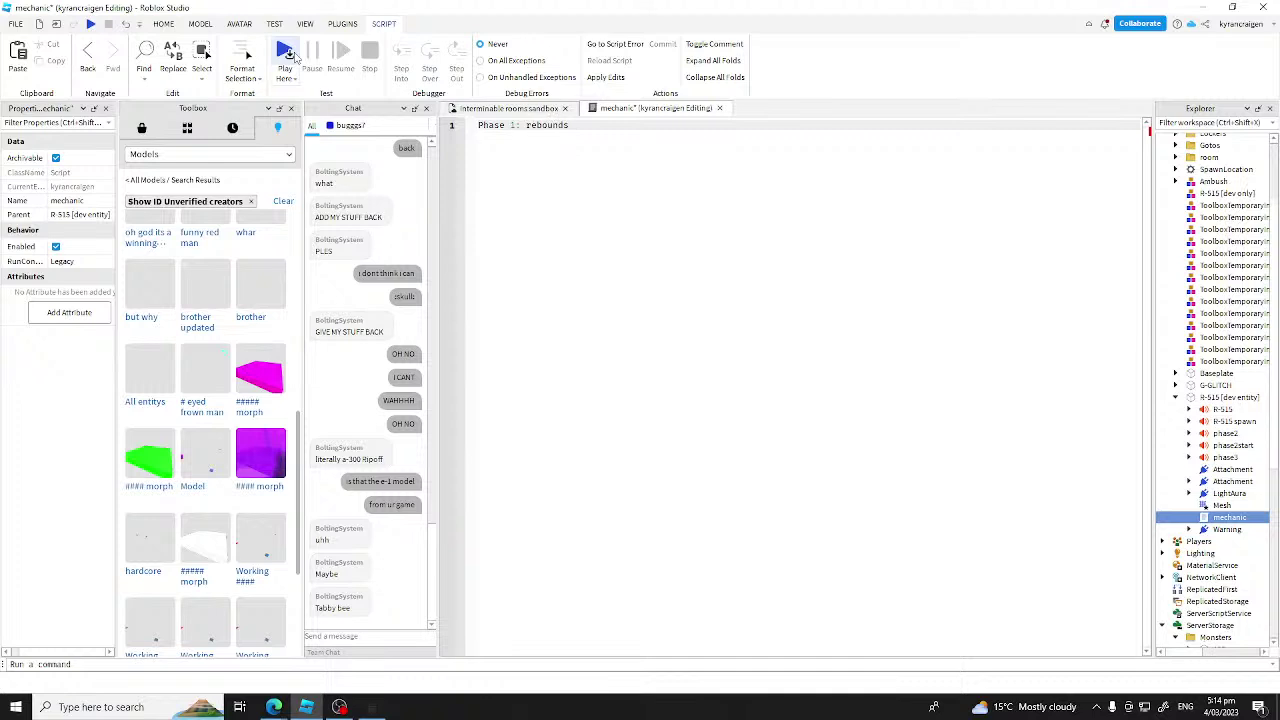
key(BackSpace)
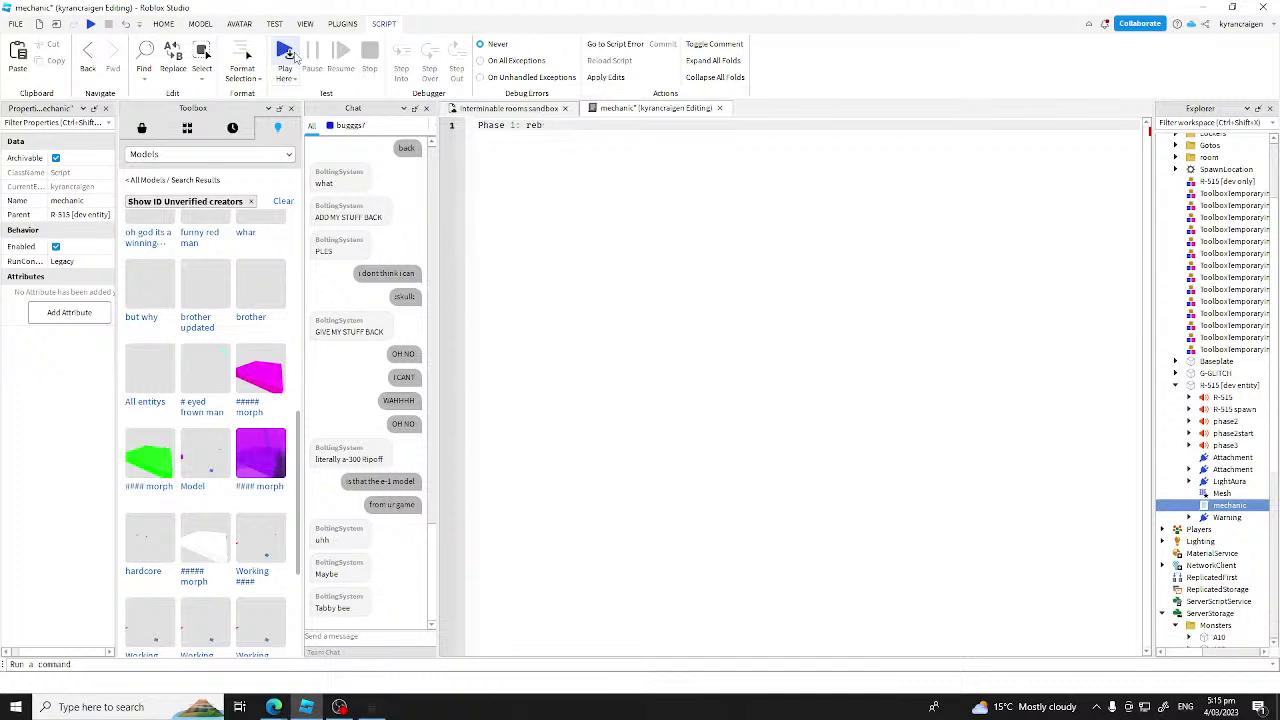
text(comes from the froun)
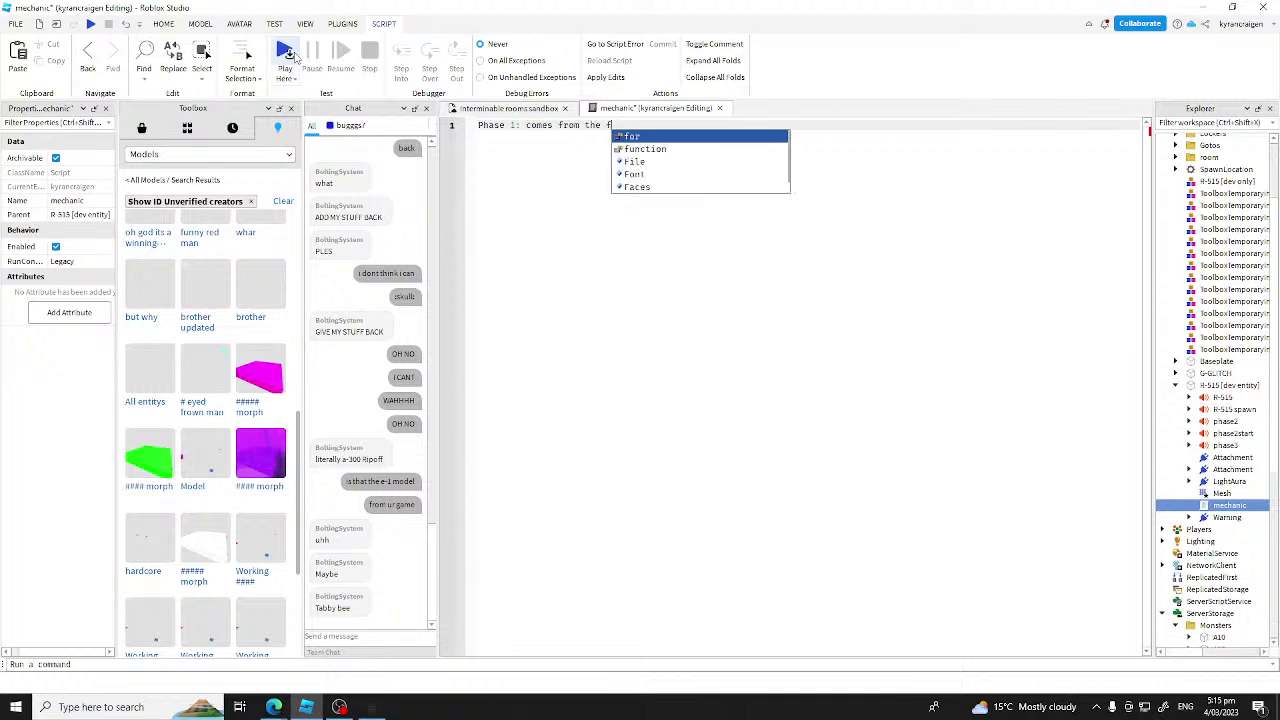
key(BackSpace)
key(BackSpace)
text(ou)
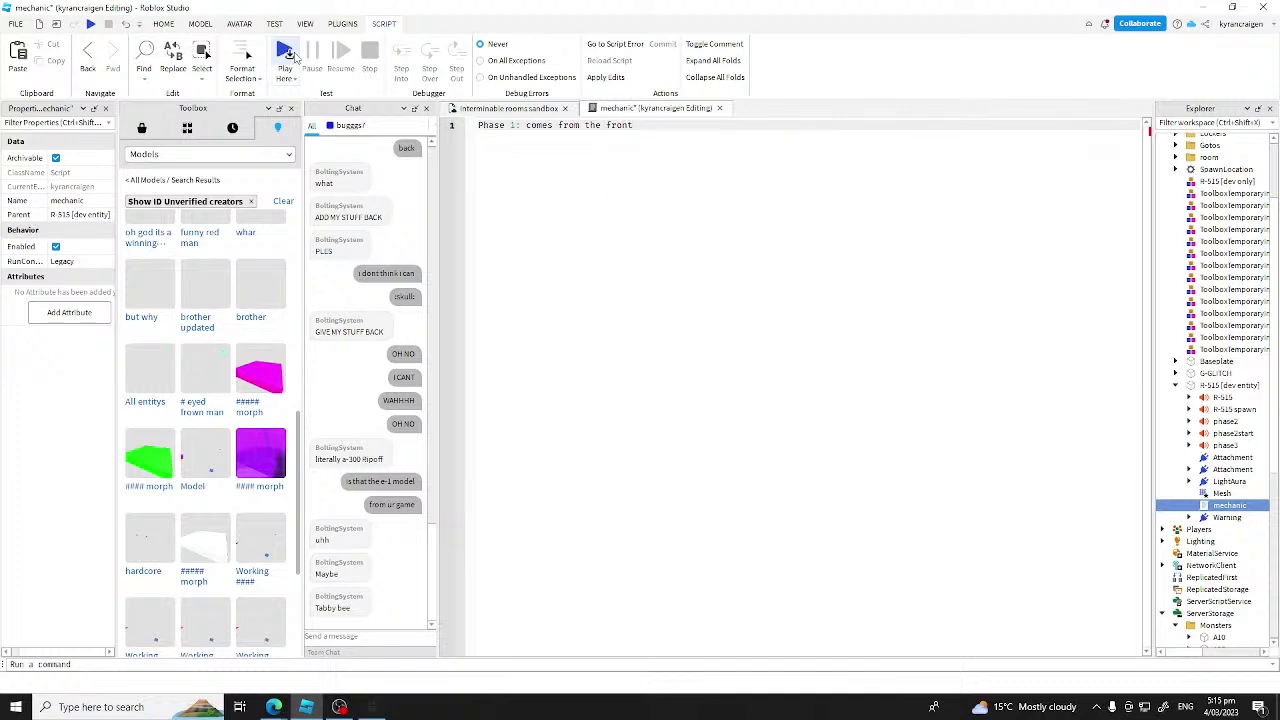
Step: Continue the note with "like A-200 but then he comes back and rebounds 5 times, he goes to the end of the map and then he"
text( like A 200 but then he comes back and t)
key(BackSpace)
text(rebound)
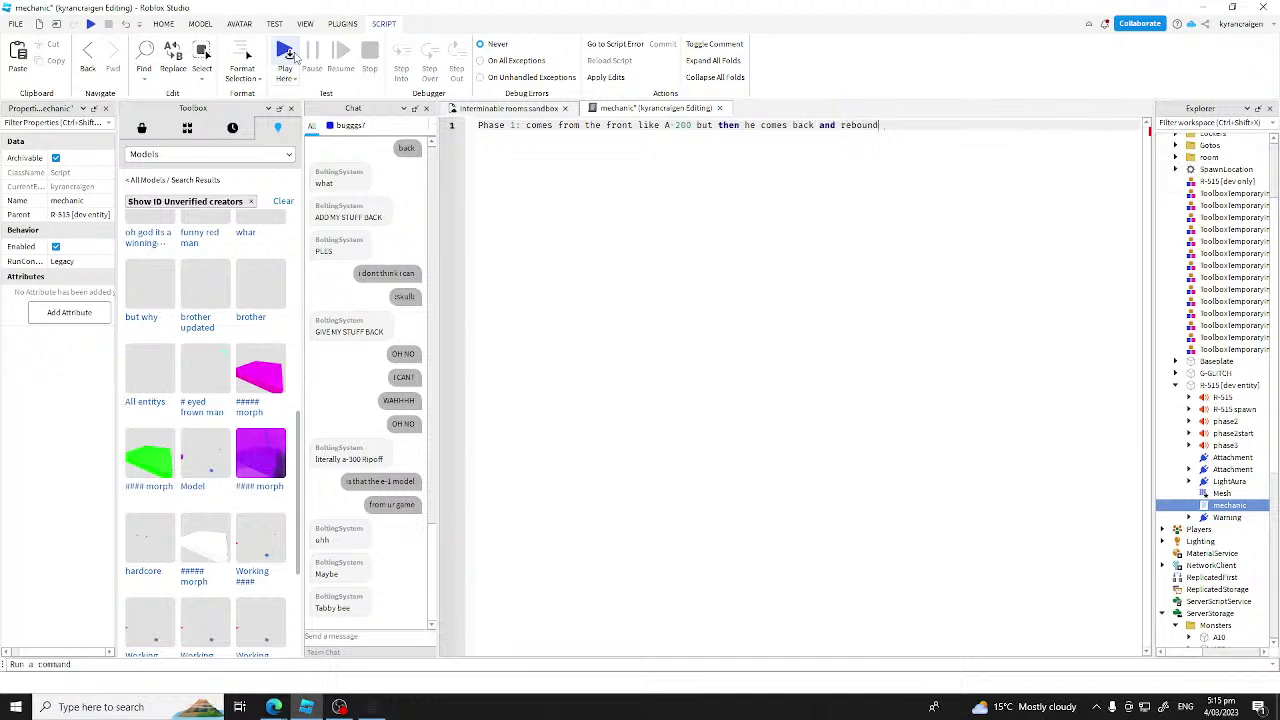
text(s 8 ti t)
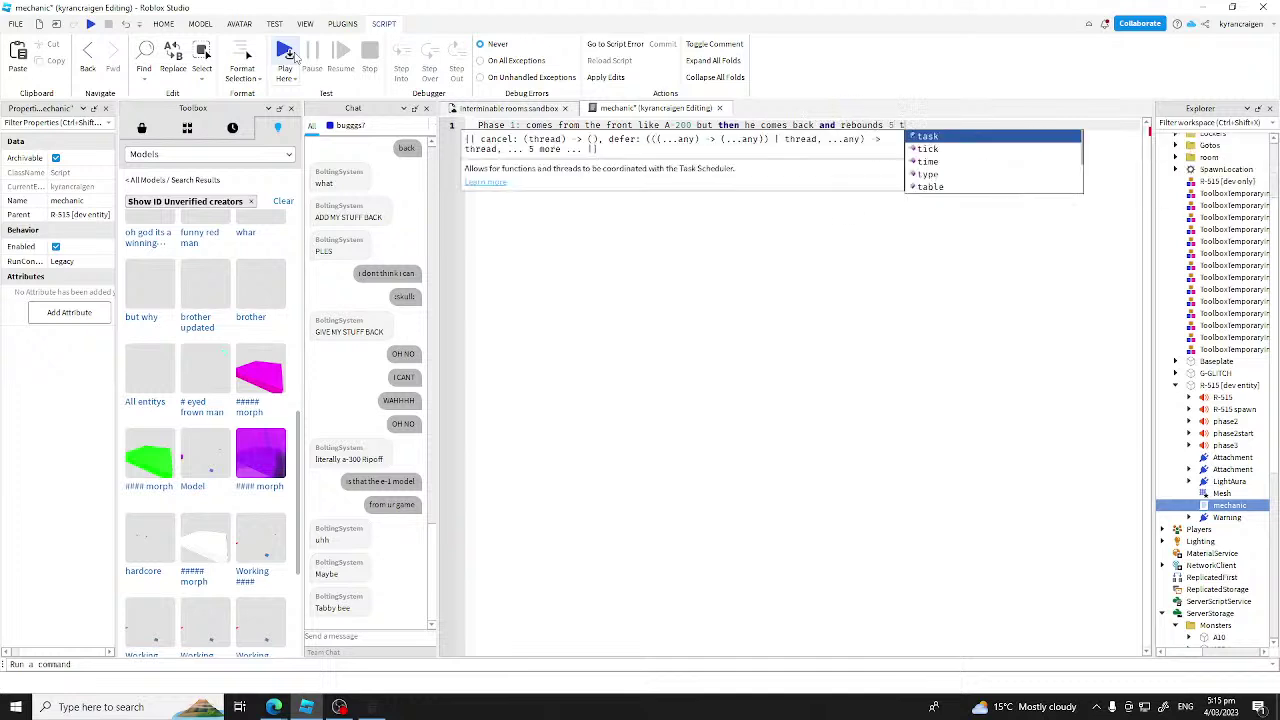
text(imes, he switch)
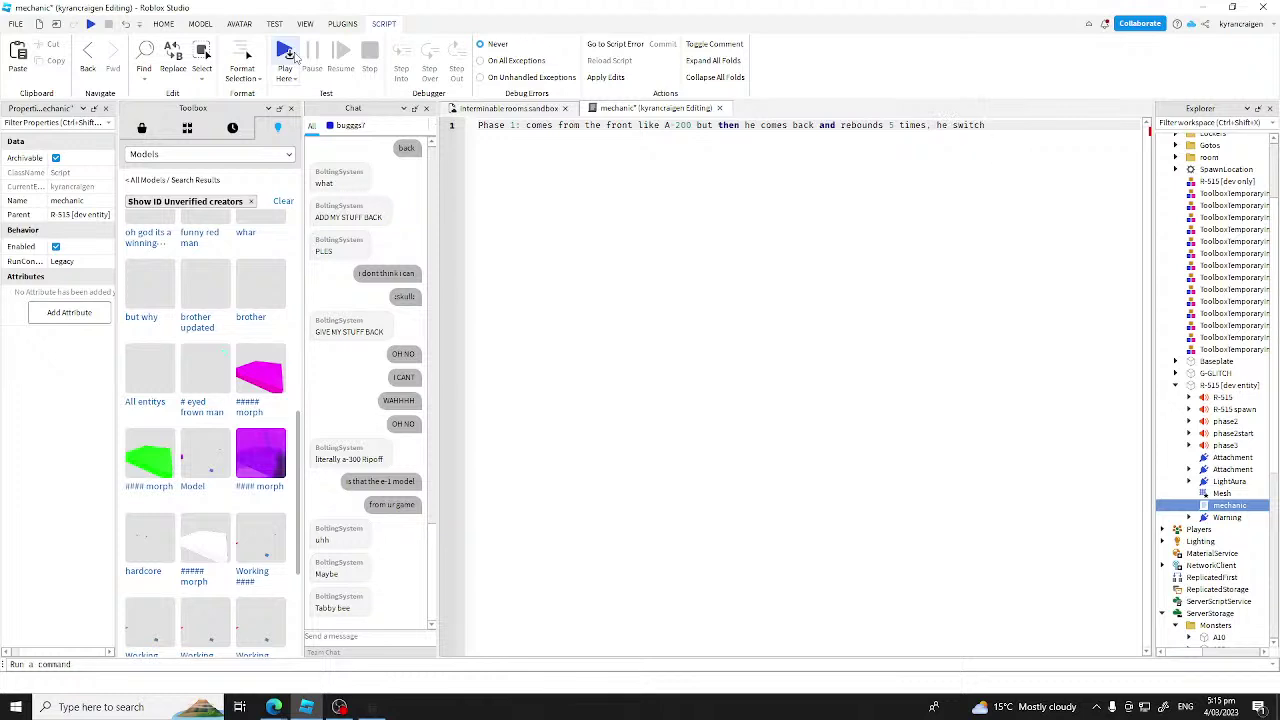
text(es in to phase 2)
text(goes to the )
text(end of the map and)
text( then he)
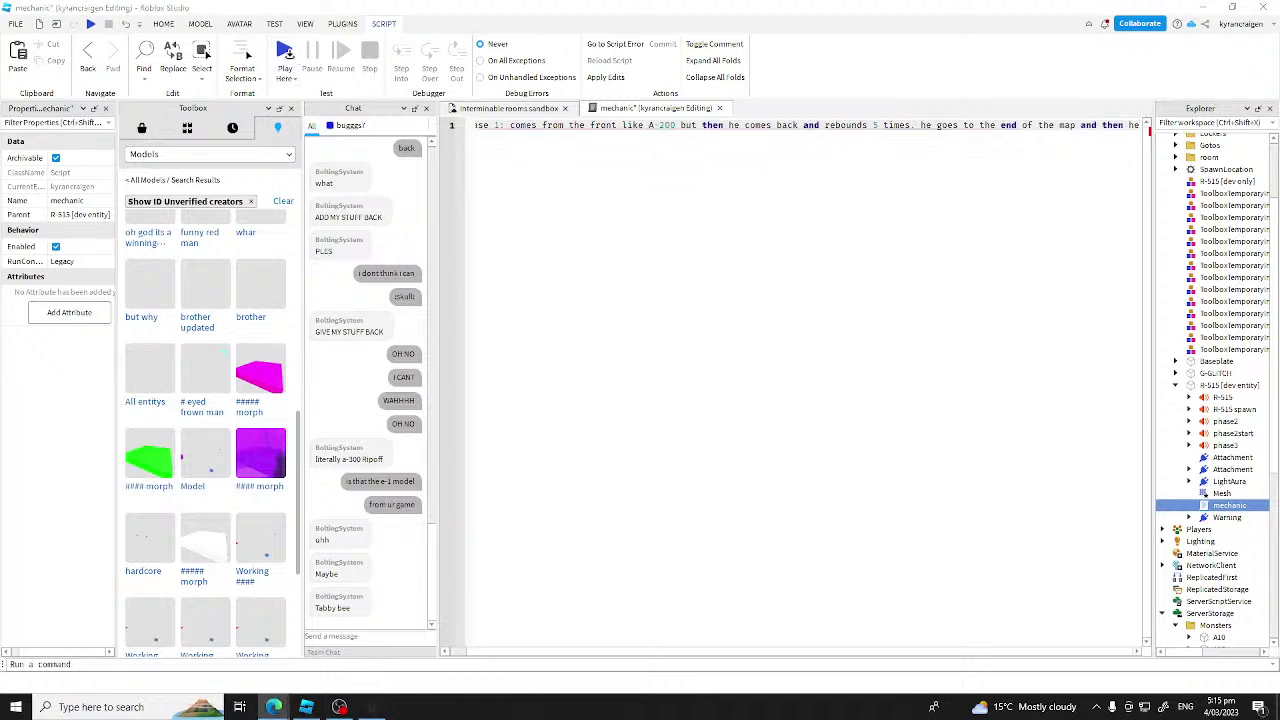
Step: Remove the trailing "and then he" from the first line and add a second line reading "Then he switches over to phase 2"
scroll(1212, 390, down, 5)
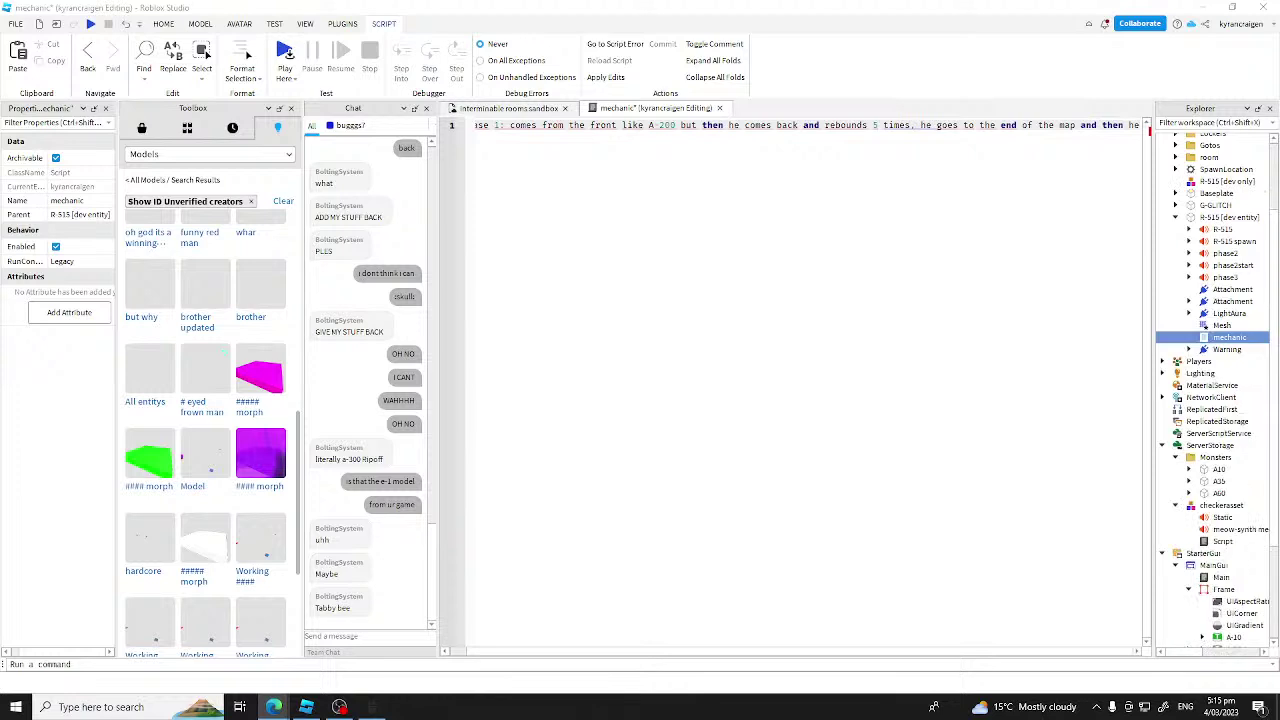
click(1053, 183)
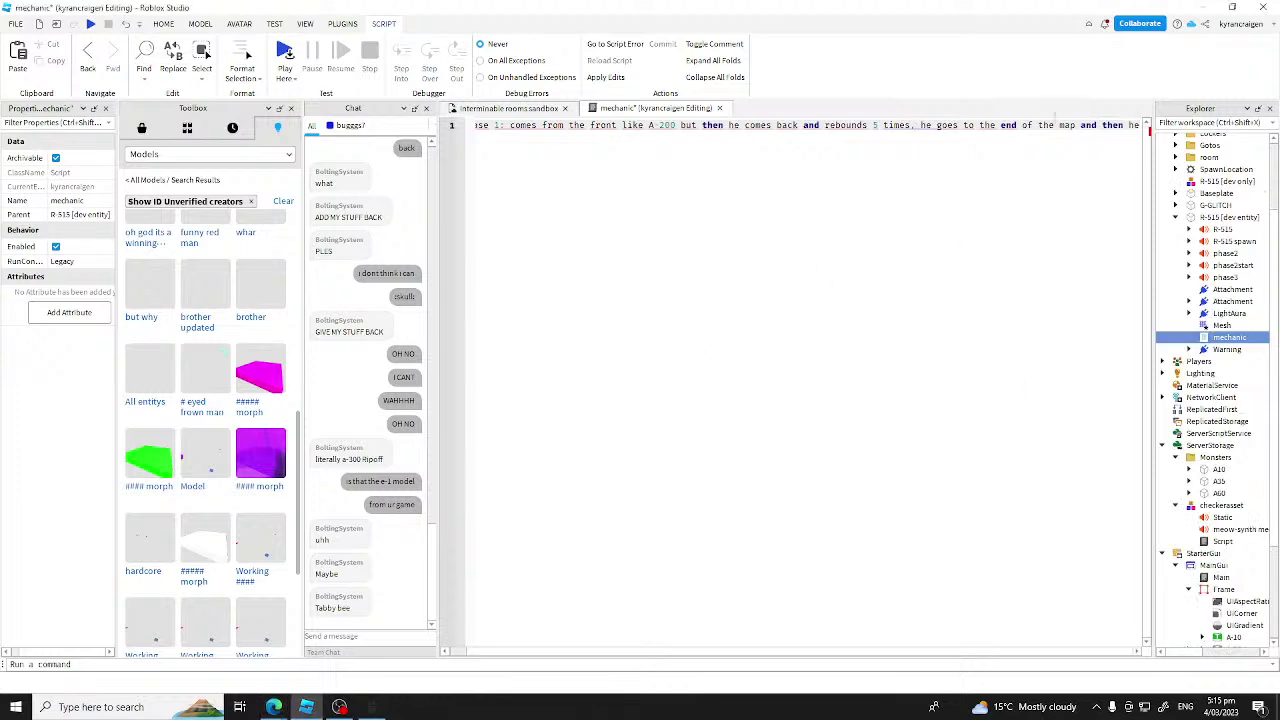
key(BackSpace)
key(BackSpace)
key(BackSpace)
key(BackSpace)
key(BackSpace)
key(BackSpace)
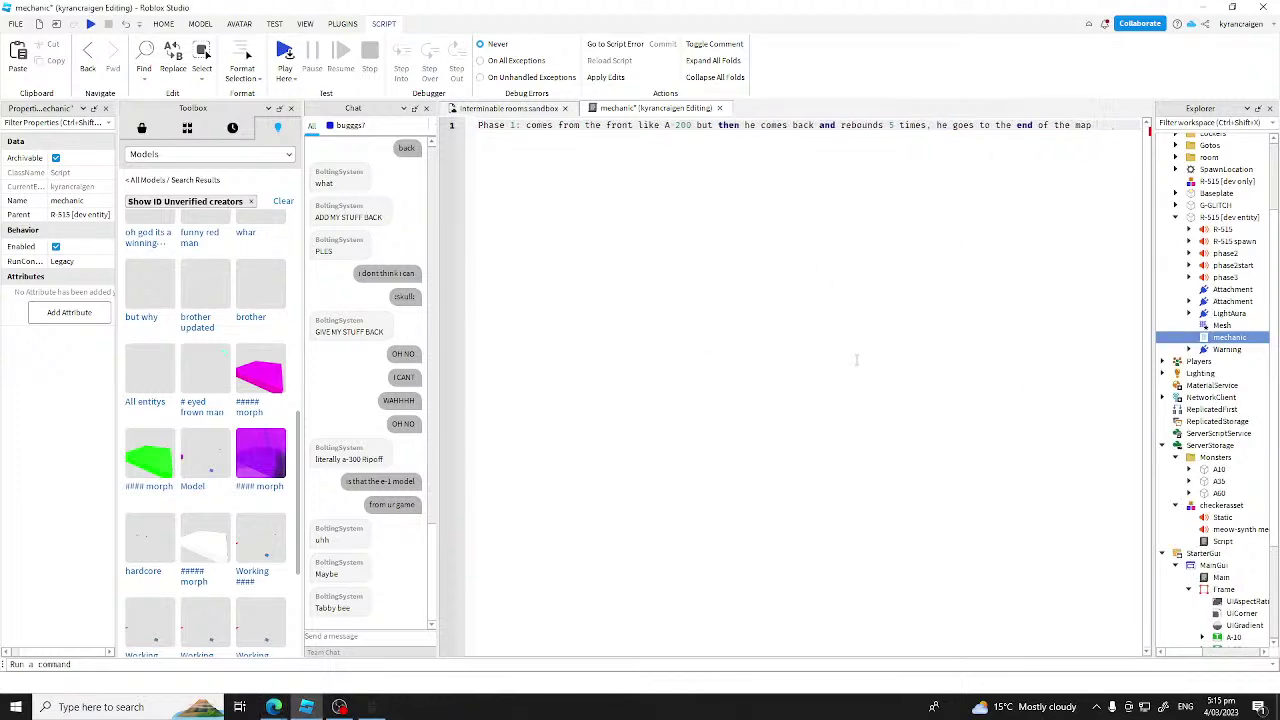
key(Return)
text(Th)
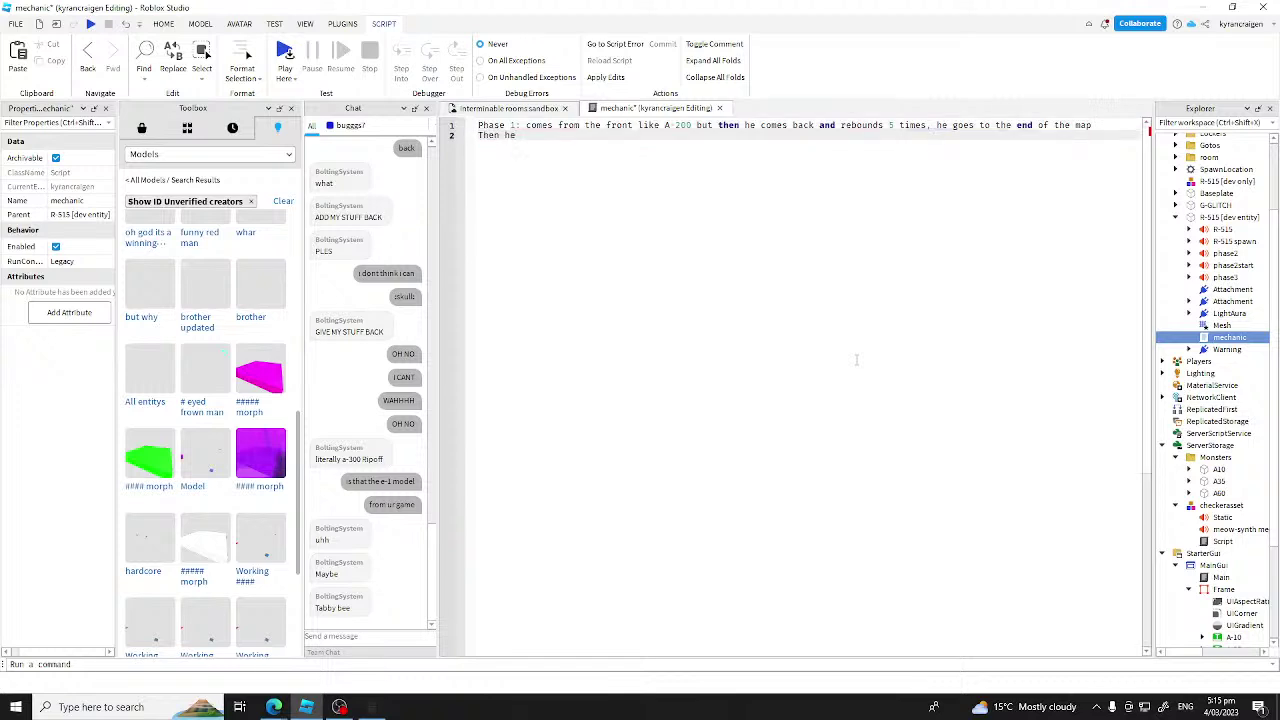
text(en he switches over to phase 2)
Step: Start a third line reading "Phase 2:" in the mechanic script and close the script
key(Return)
text(P)
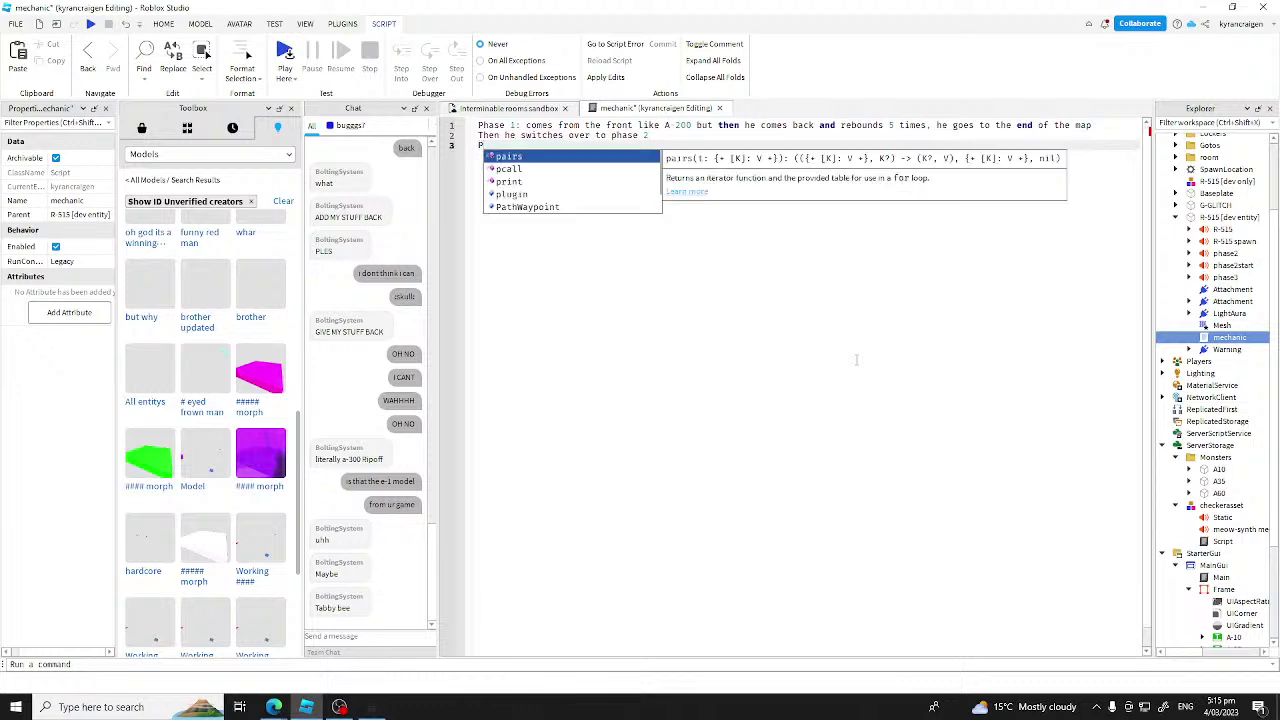
text(hase 2: h)
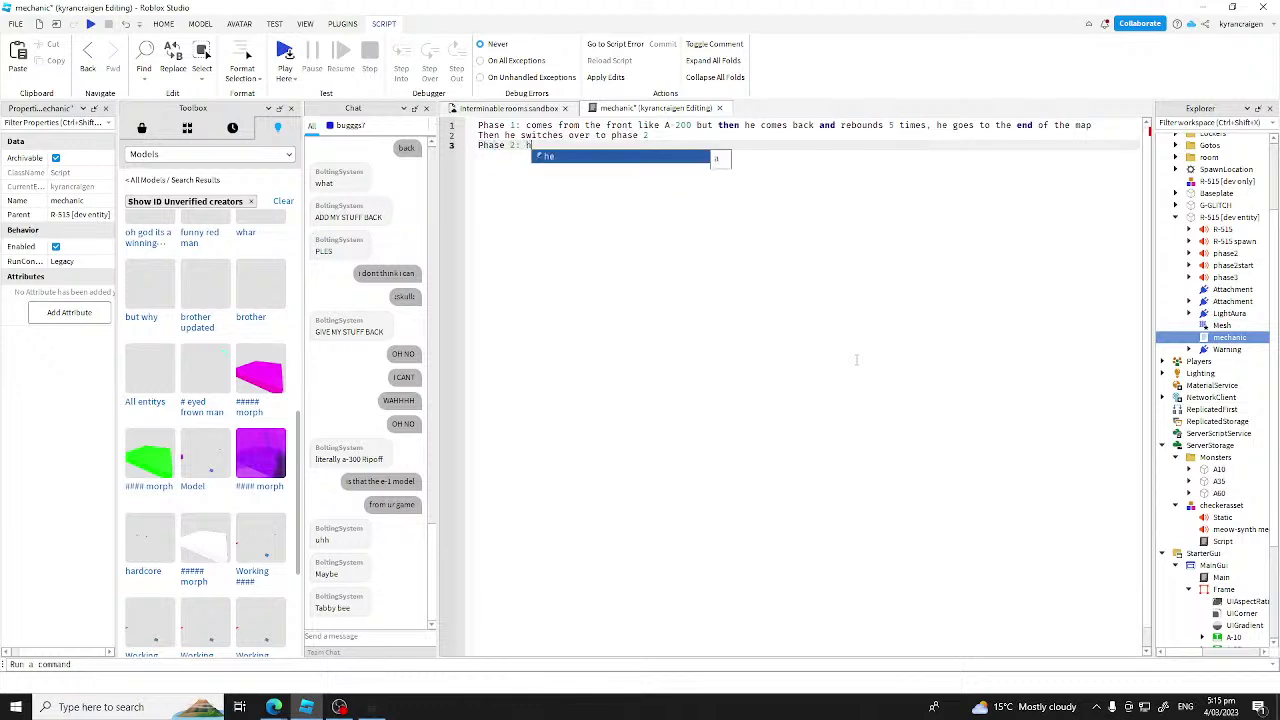
key(BackSpace)
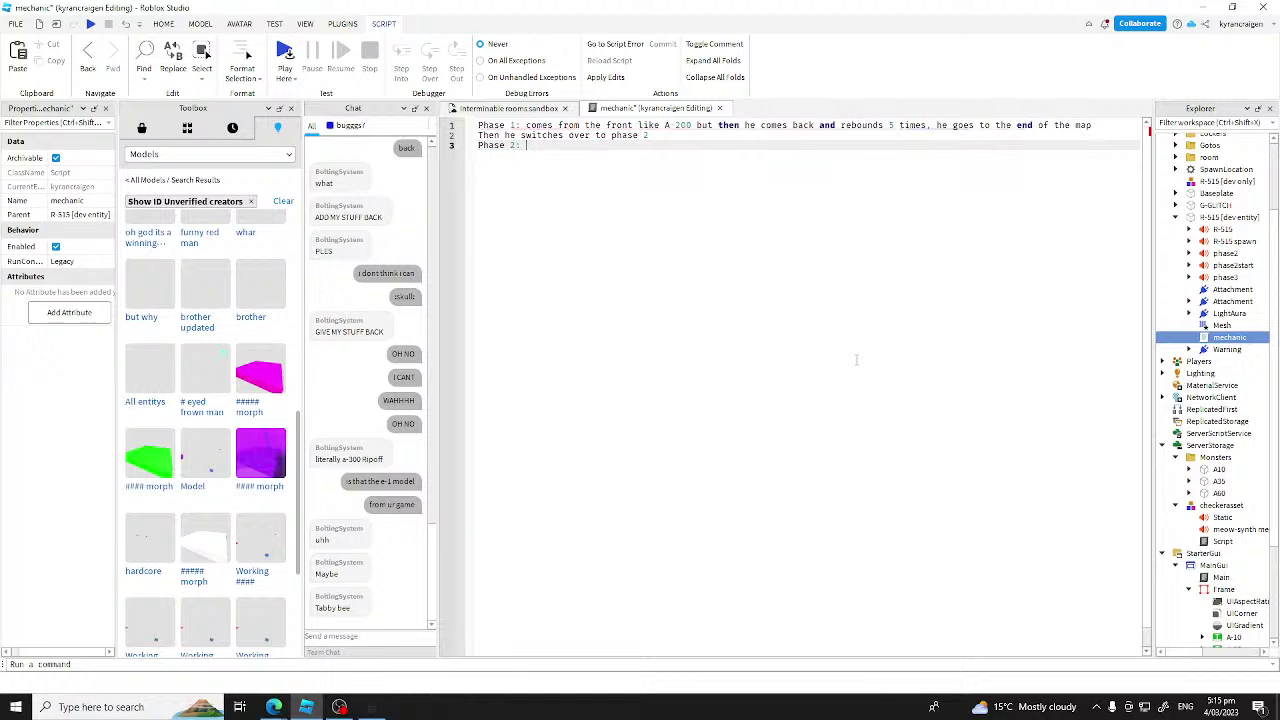
click(719, 108)
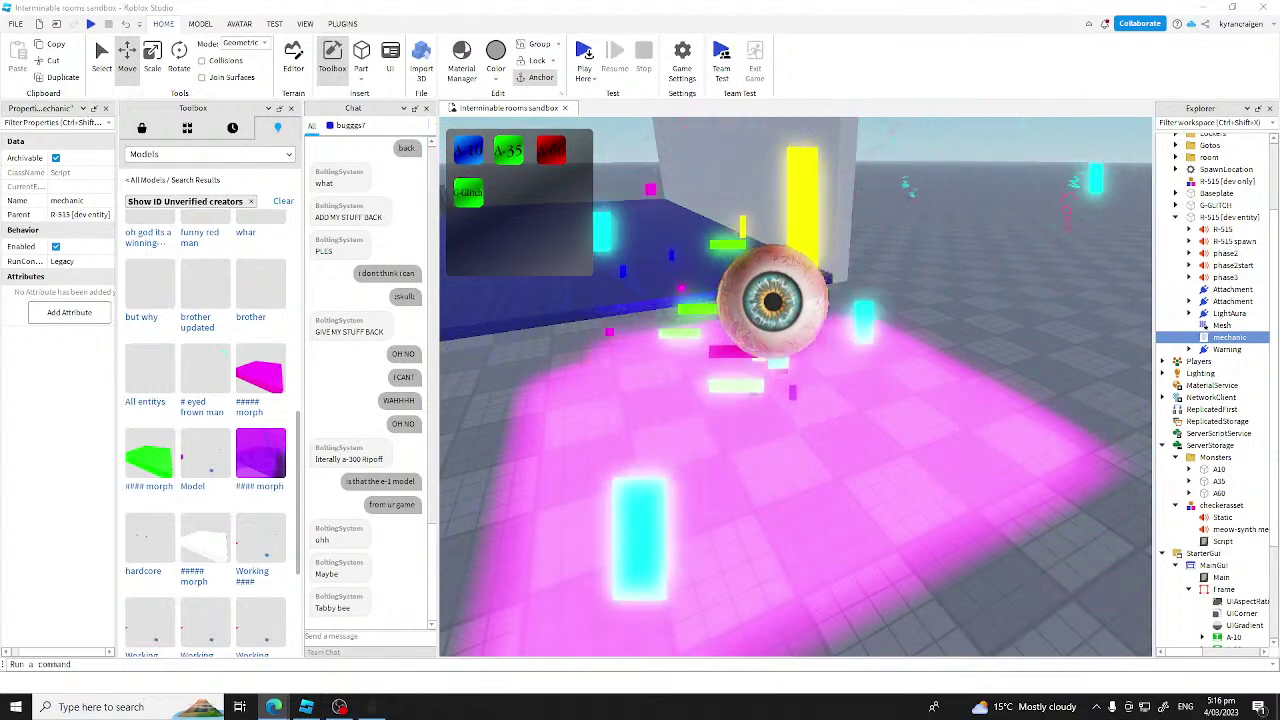
click(903, 426)
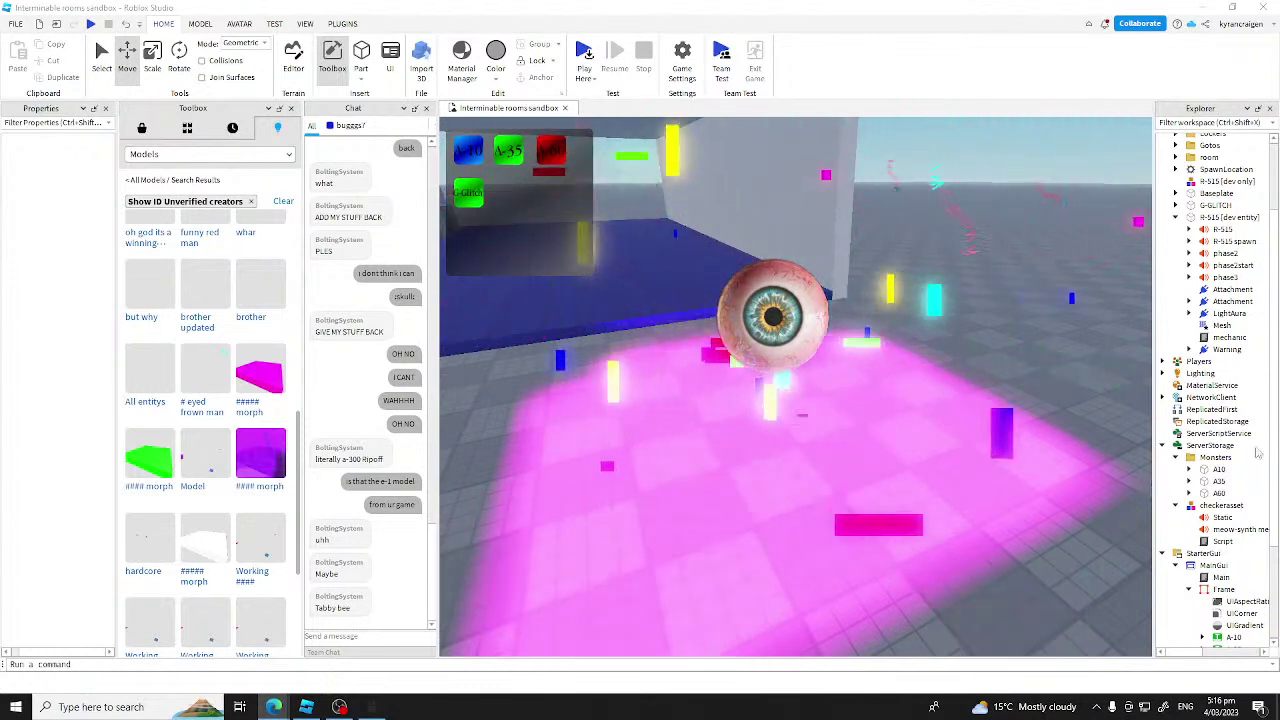
key(XF86AudioLowerVolume)
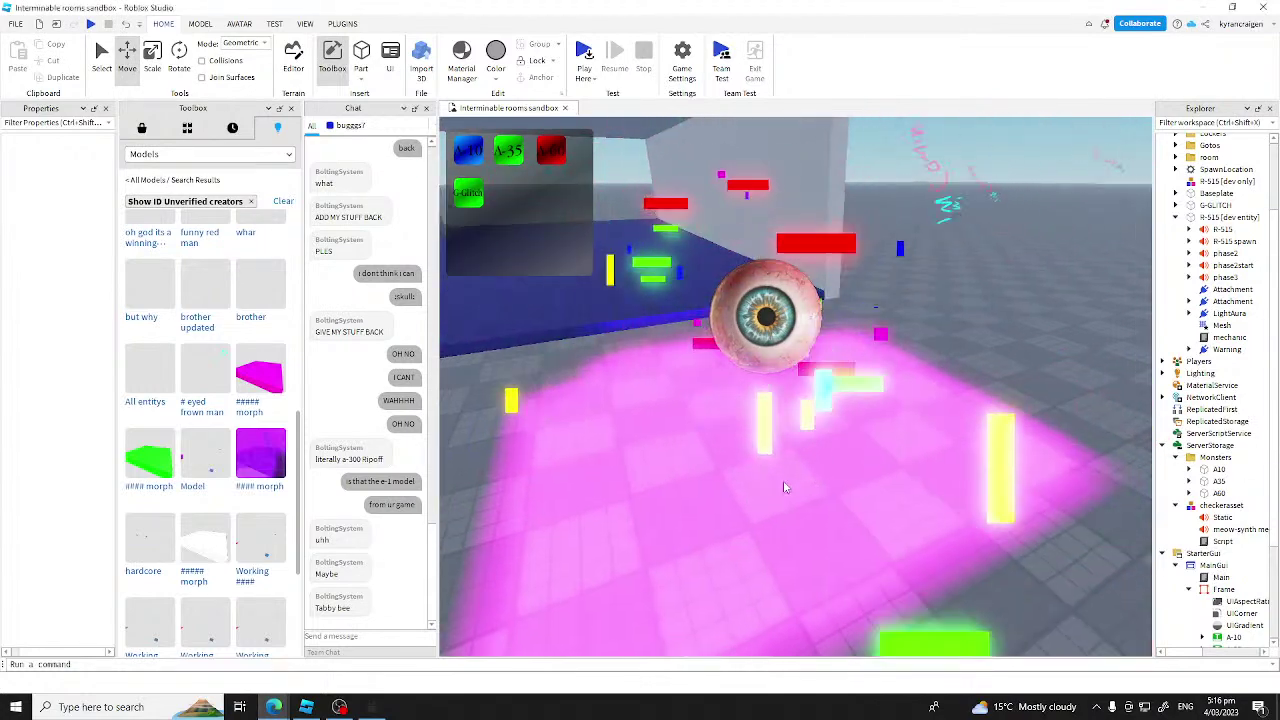
mouse_move(783, 481)
right_down()
mouse_move(725, 509)
mouse_move(790, 503)
right_up()
key(s)
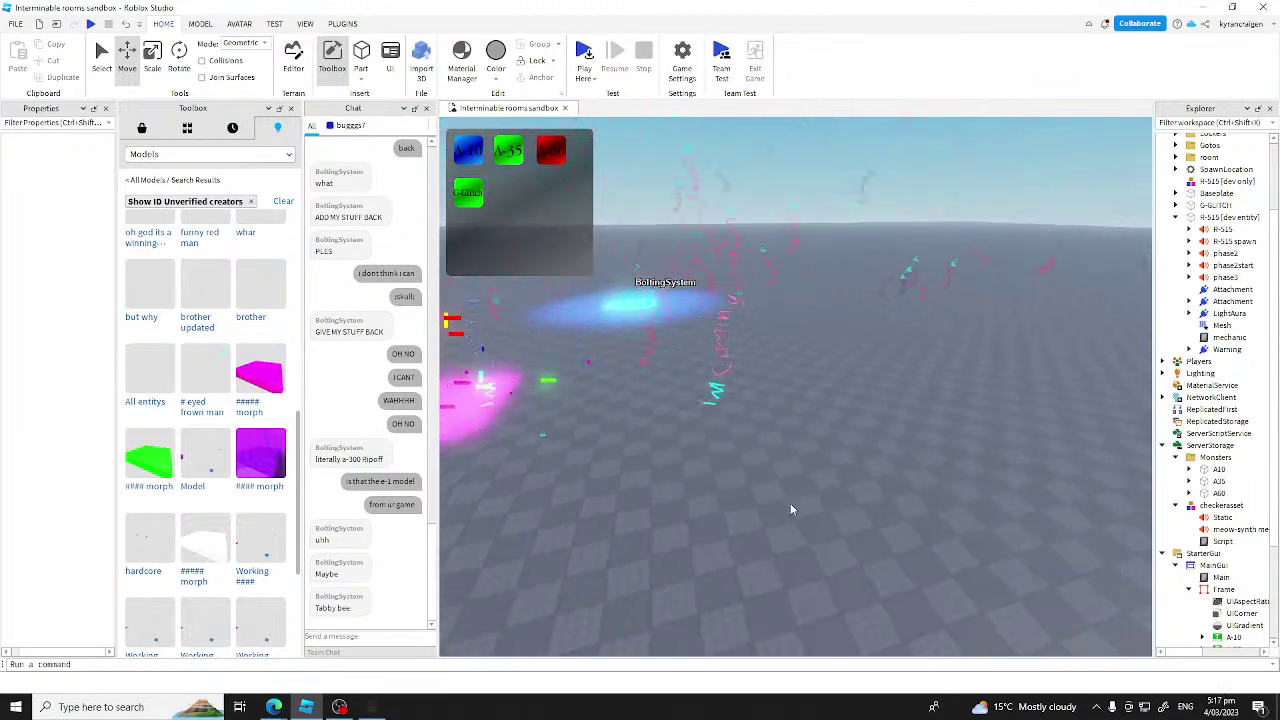
right_drag(841, 415, 842, 415)
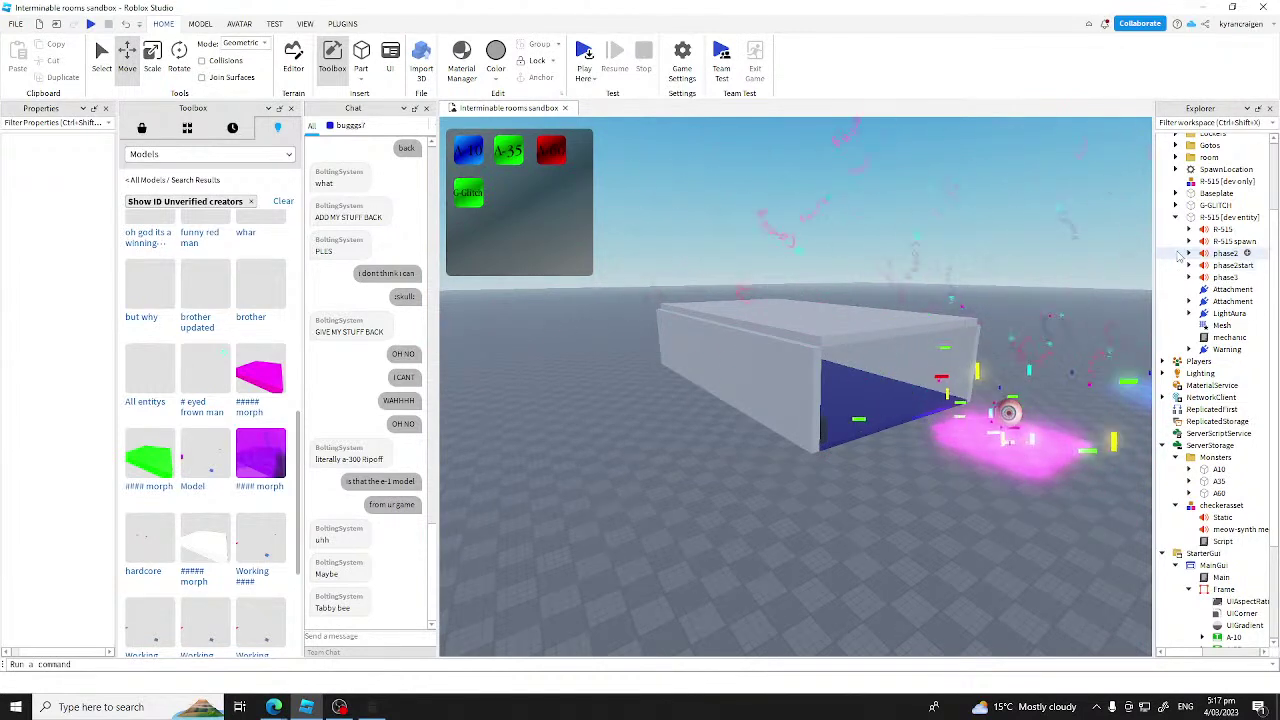
click(1189, 301)
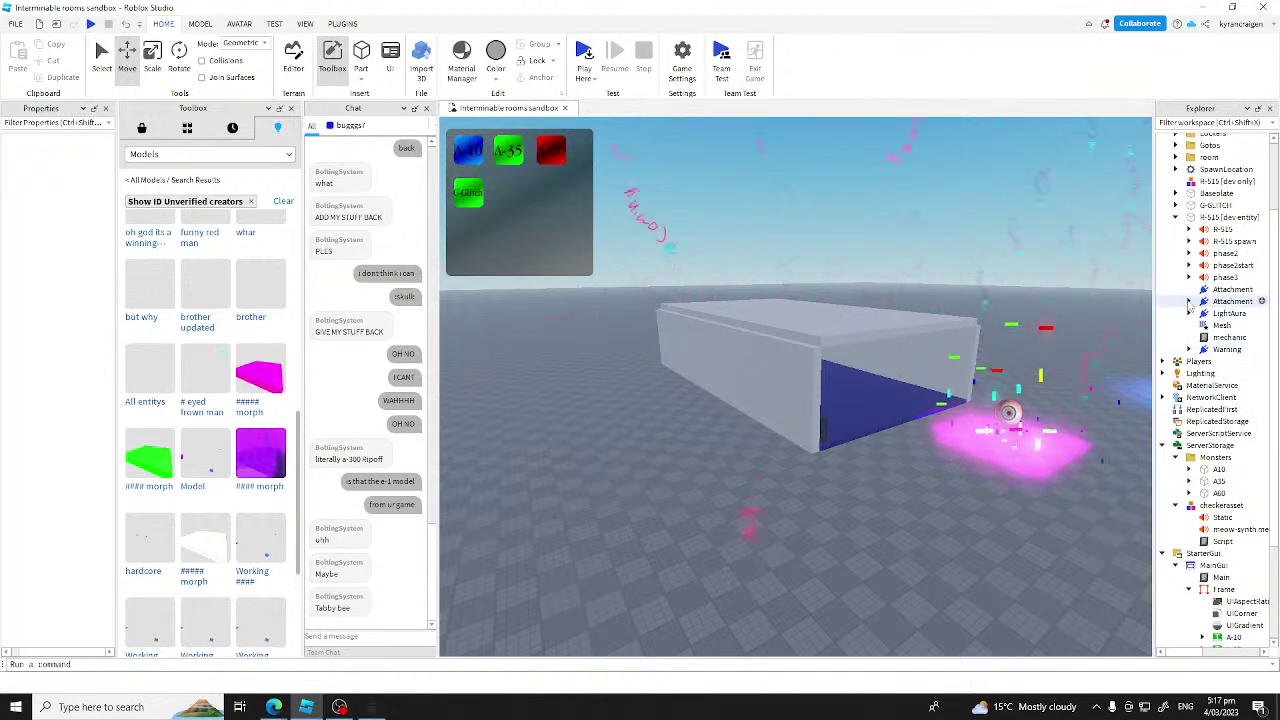
click(1189, 301)
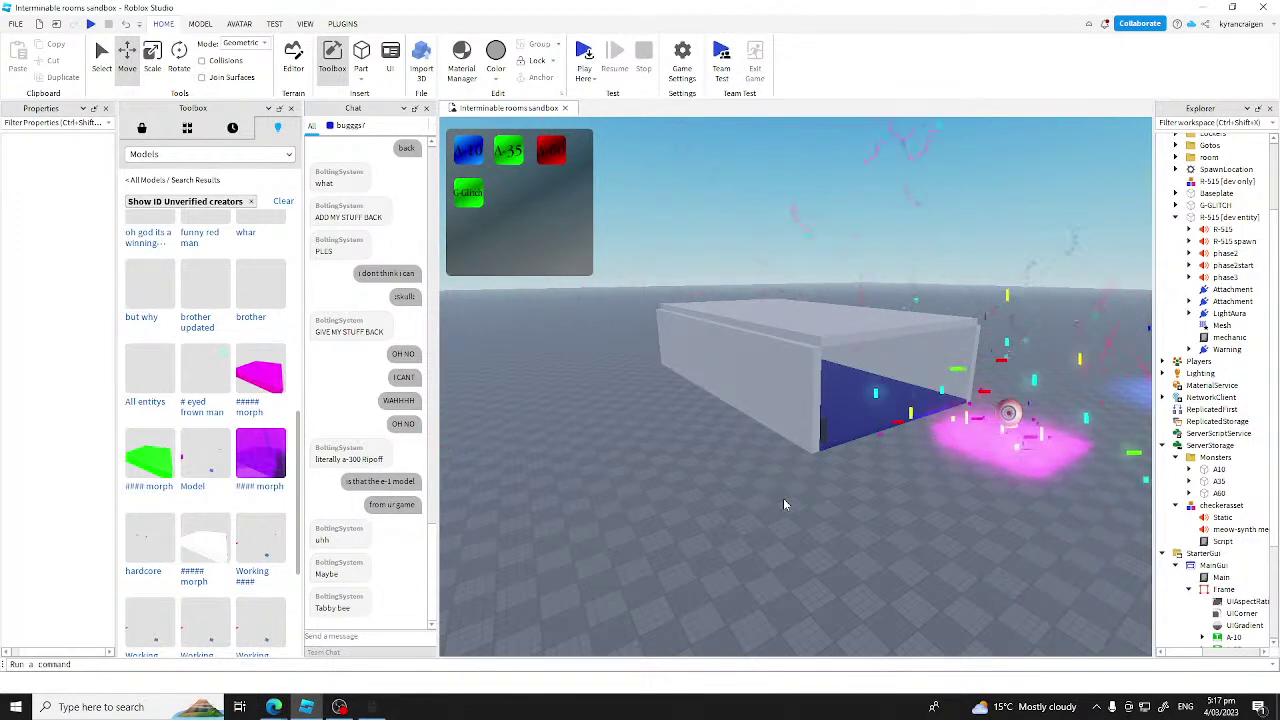
right_drag(784, 499, 845, 514)
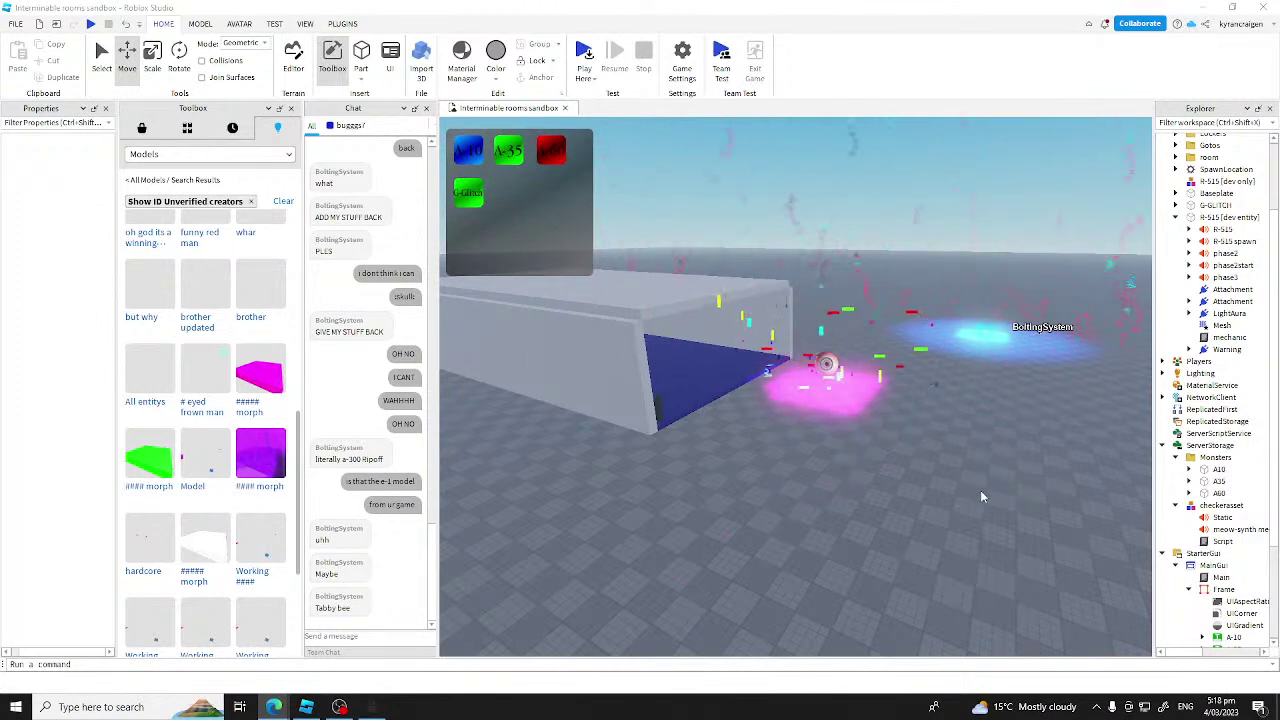
Step: Reopen the mechanic script of the R-515 dev entity and extend the "Phase 2:" line with "comes back at faster speed and"
double_click(1229, 337)
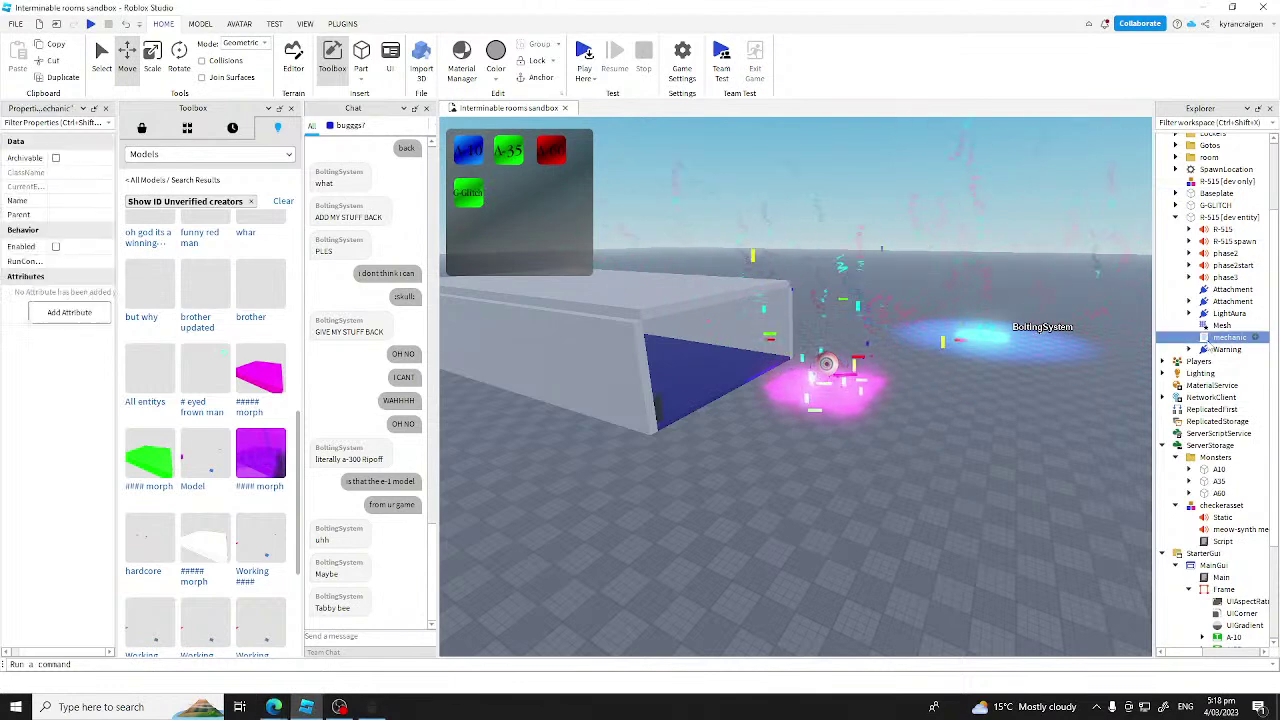
click(553, 168)
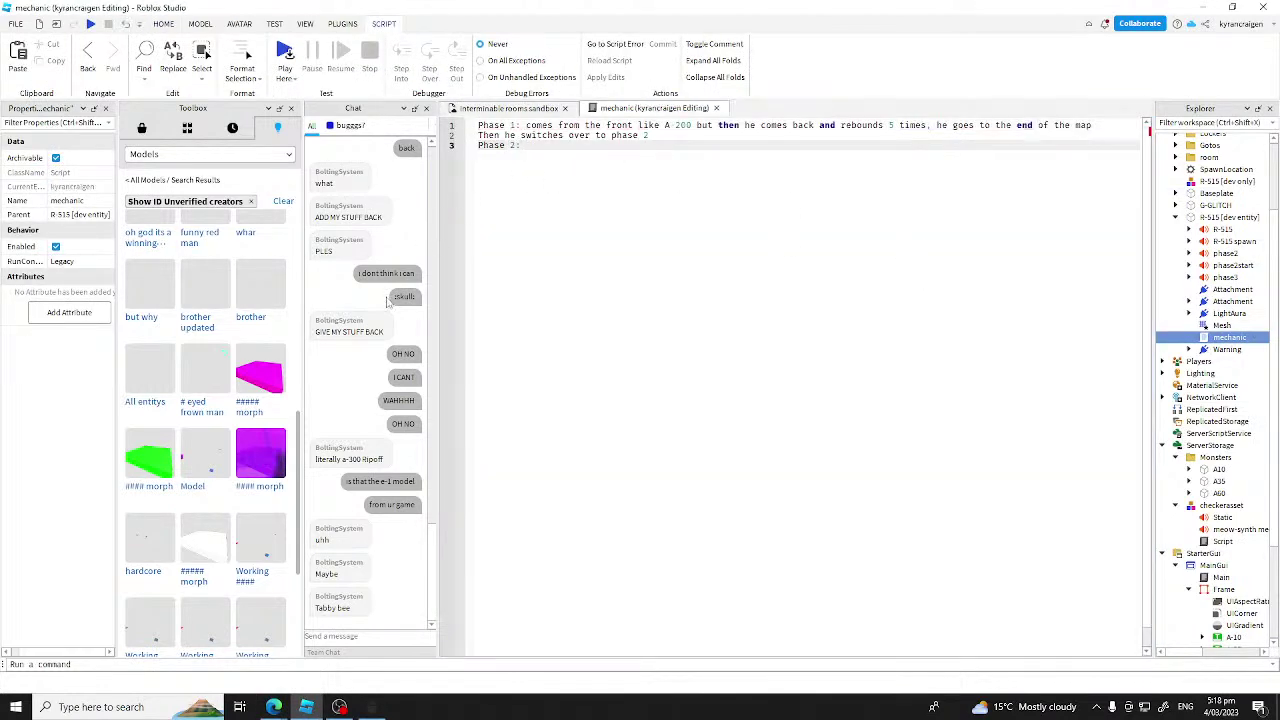
key(BackSpace)
text(comes back)
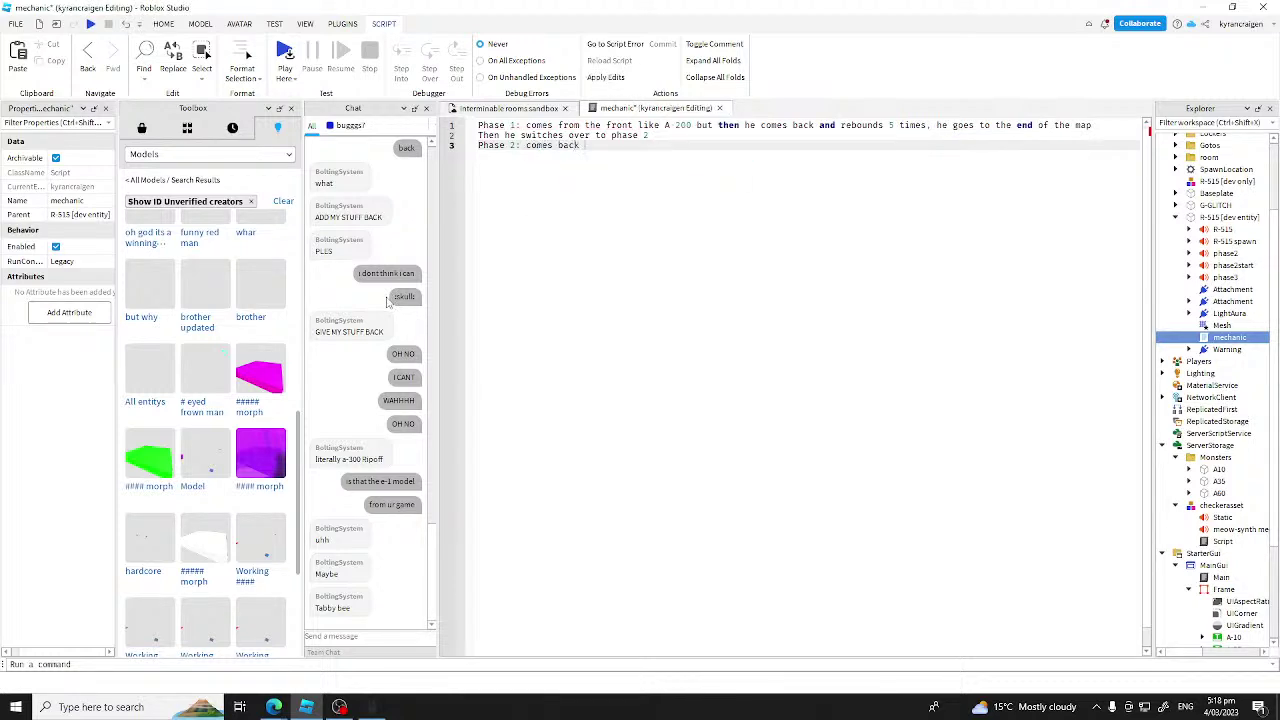
text( at)
text(faster speed and)
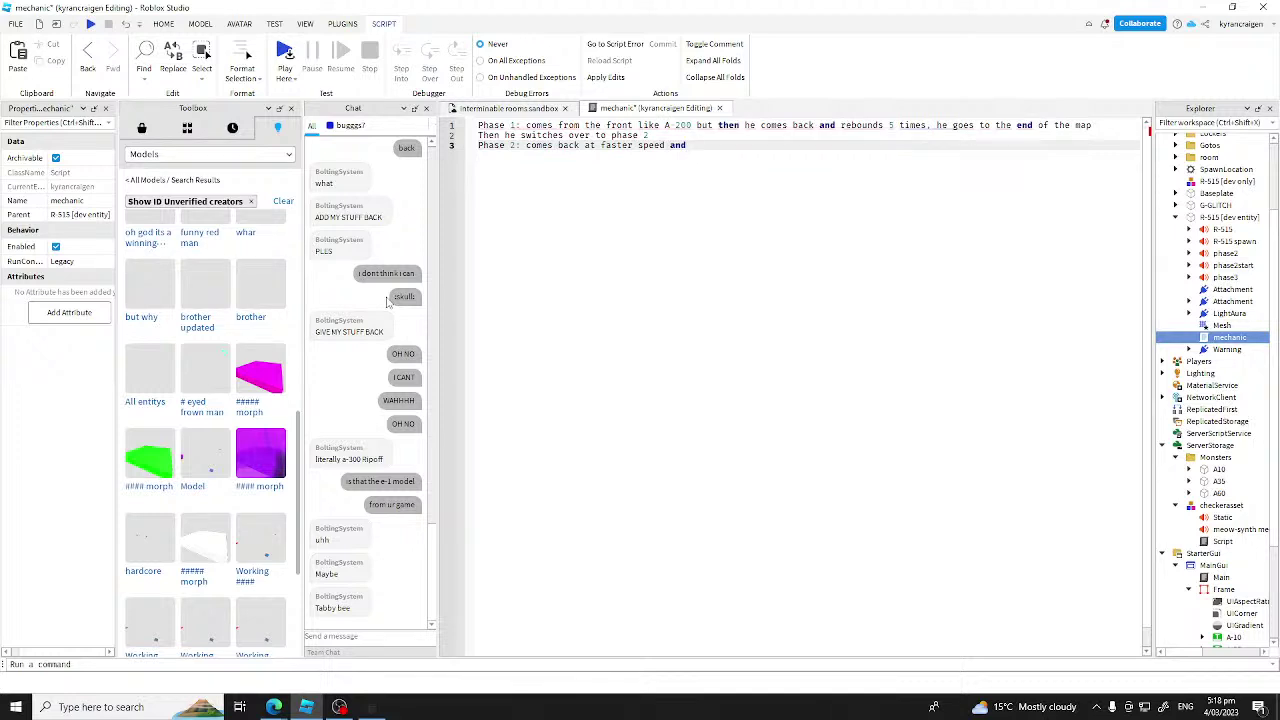
Step: Continue the Phase 2 line with "rebounds 15 times, after that he goes back to the end of the map and"
text(rebounds 15 times, a)
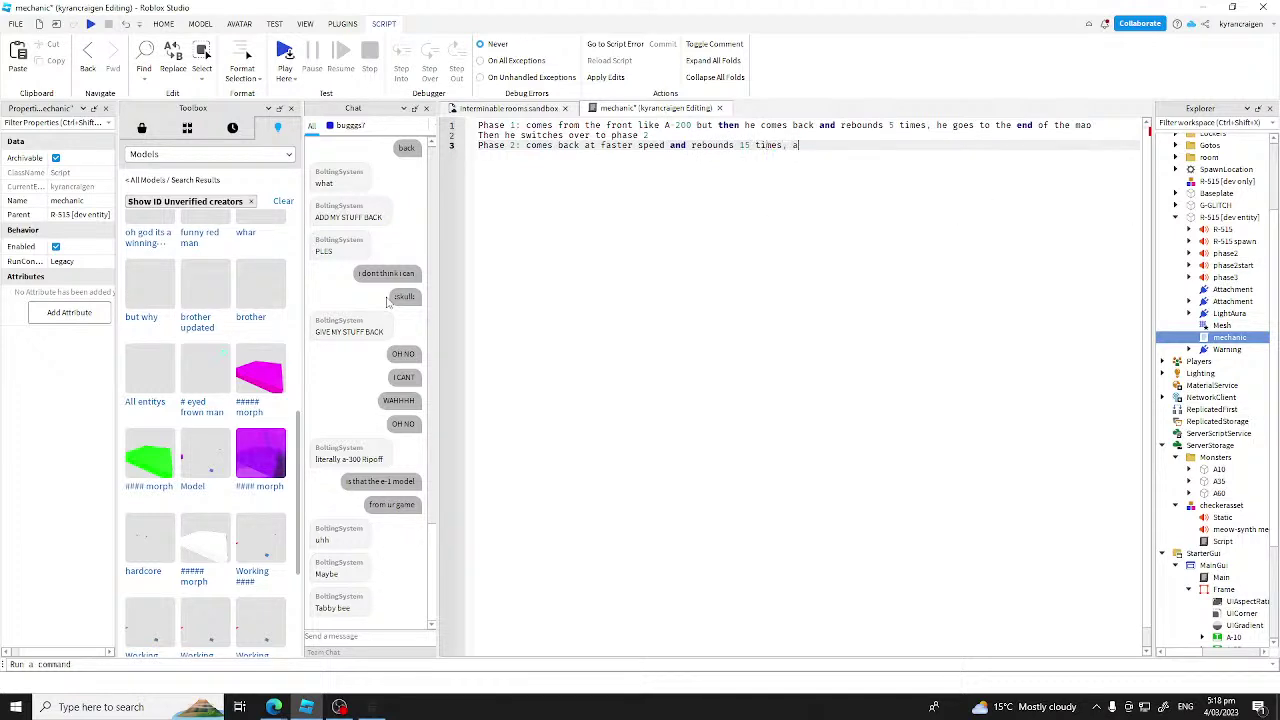
text(fter that he goes back to the end of the map and)
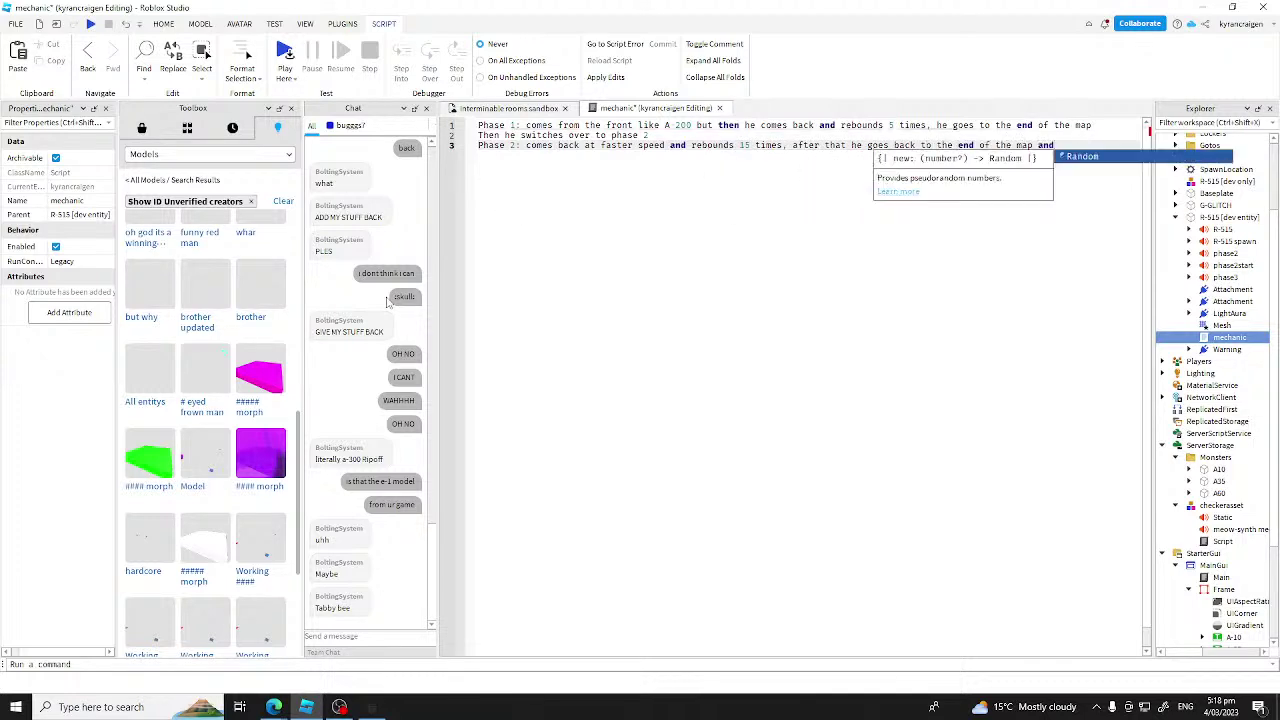
key(alt+Tab)
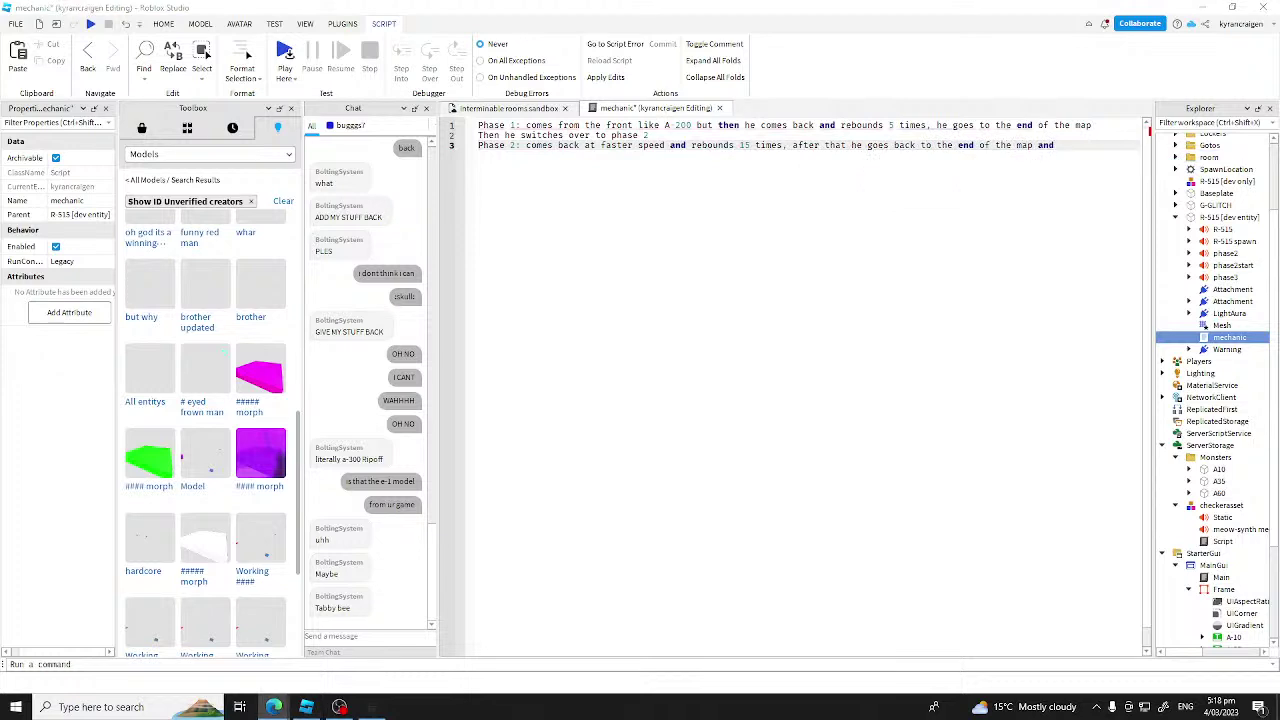